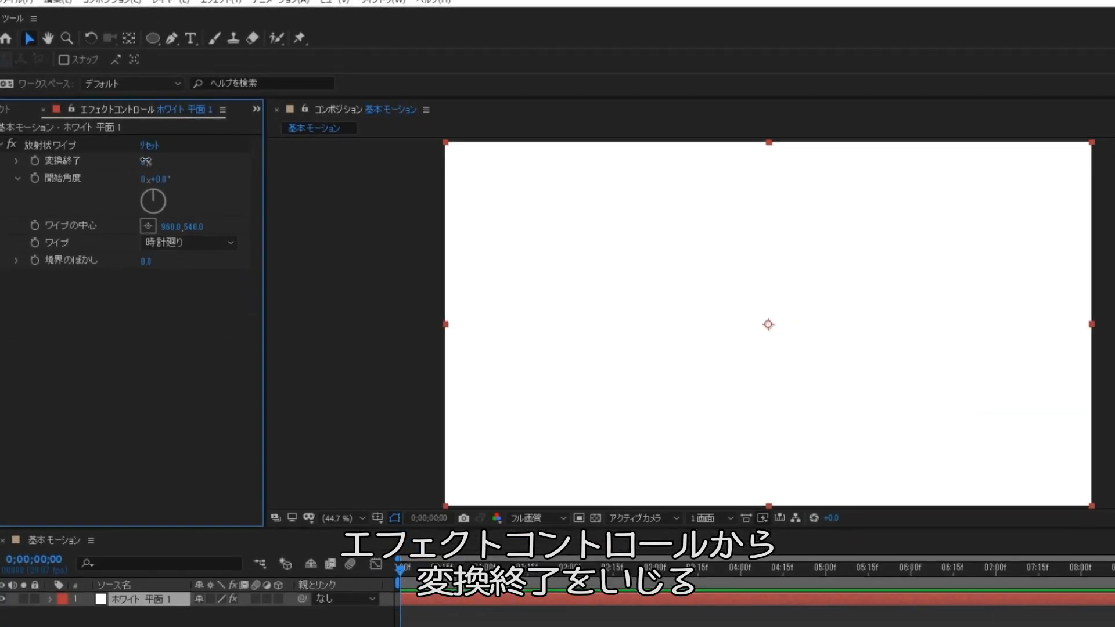
- Set the radial wipe's 変換終了 to 100% and its wipe direction to 反時計廻り
drag(232, 193, 257, 190)
drag(160, 160, 233, 175)
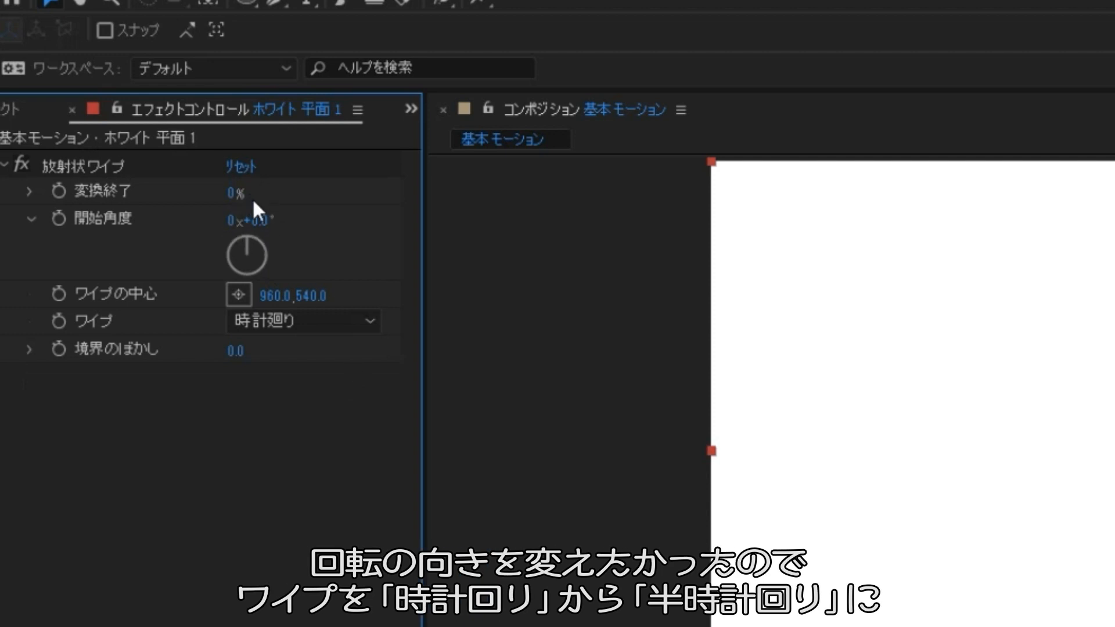
click(306, 320)
click(307, 372)
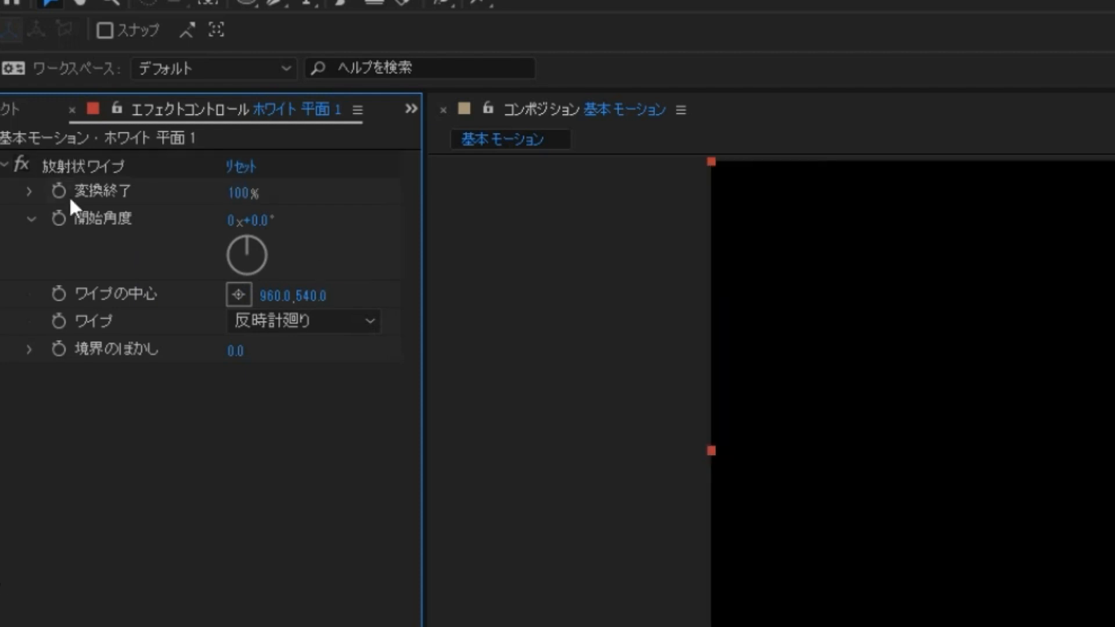
- Add keyframes for 変換終了 and 開始角度 and reveal the keyframed properties of ホワイト 平面 1 in the timeline
click(60, 191)
click(59, 219)
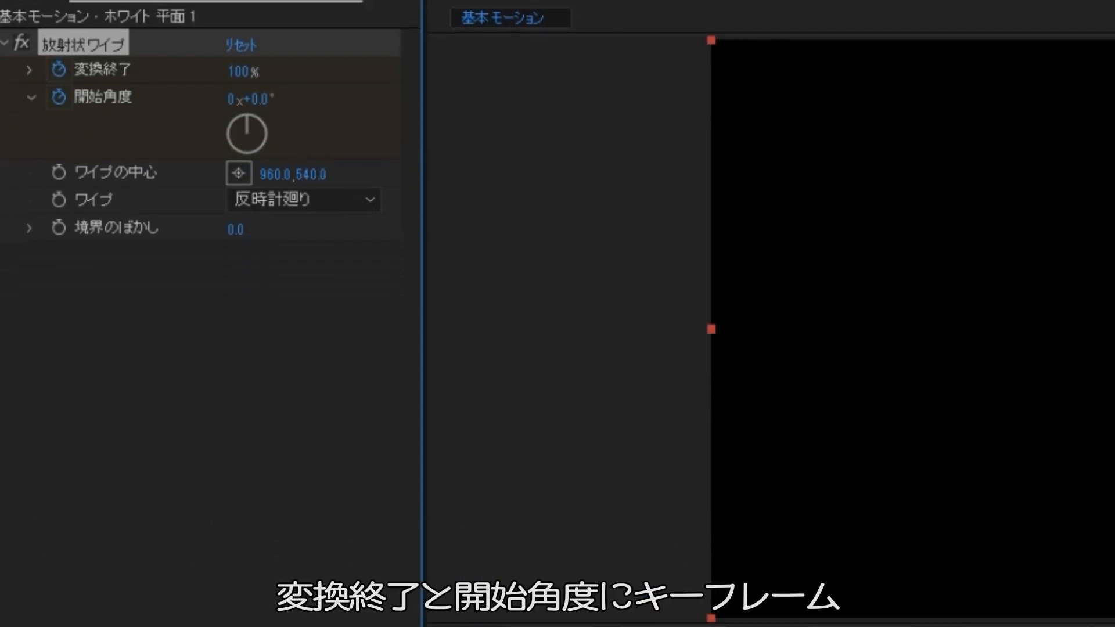
click(261, 393)
key(u)
click(256, 522)
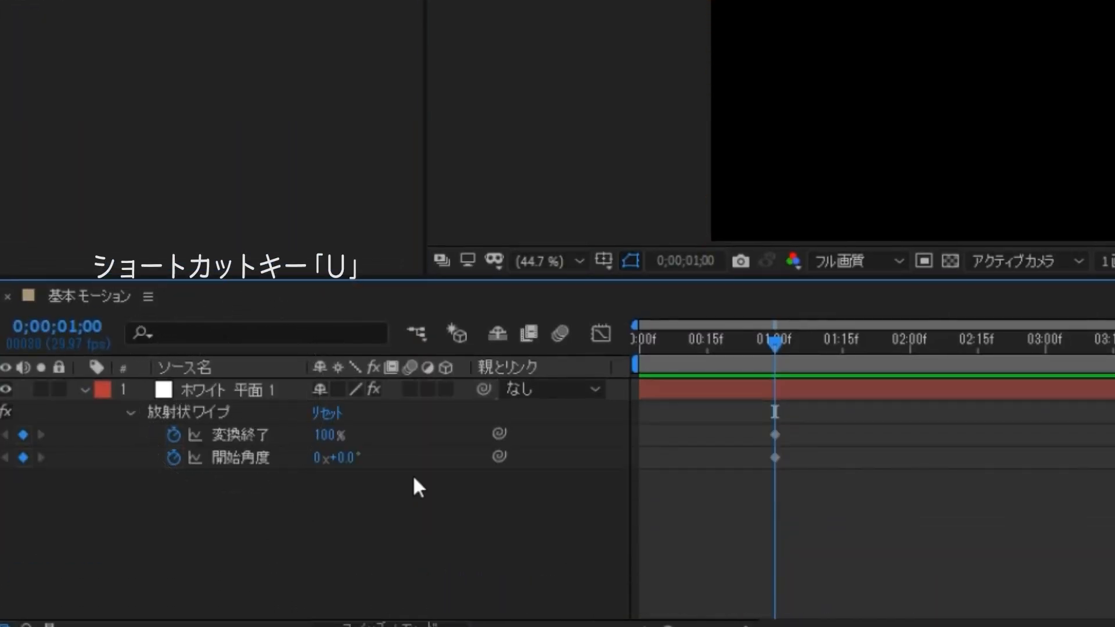
- Move the keyframes to 0 seconds, keyframe 変換終了 at 95% at 1 second, and preview the wipe
drag(748, 416, 641, 458)
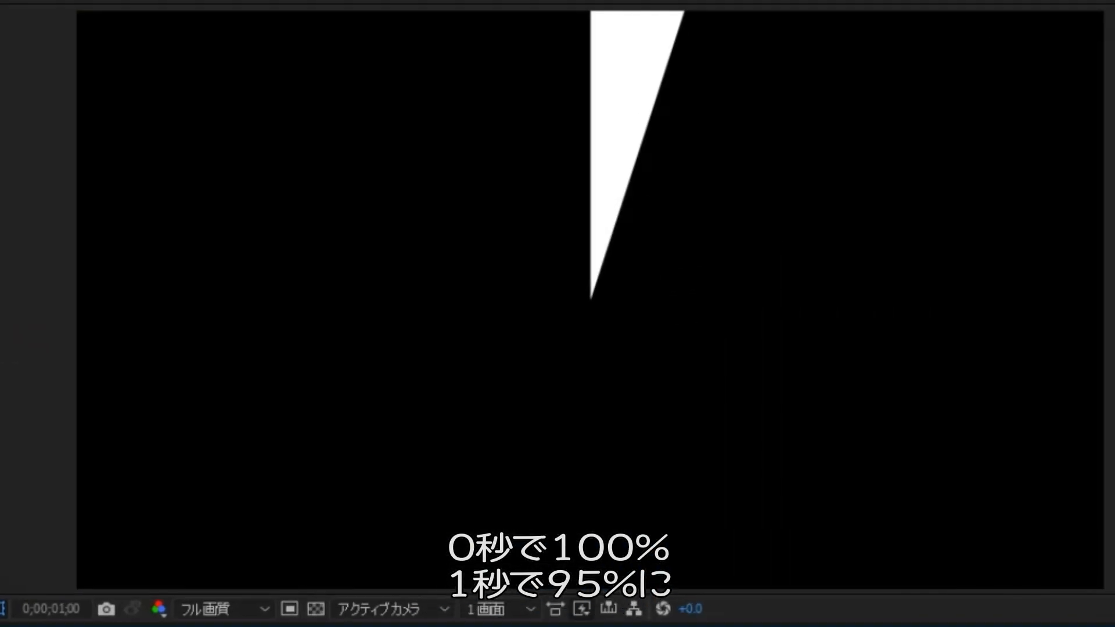
key(space)
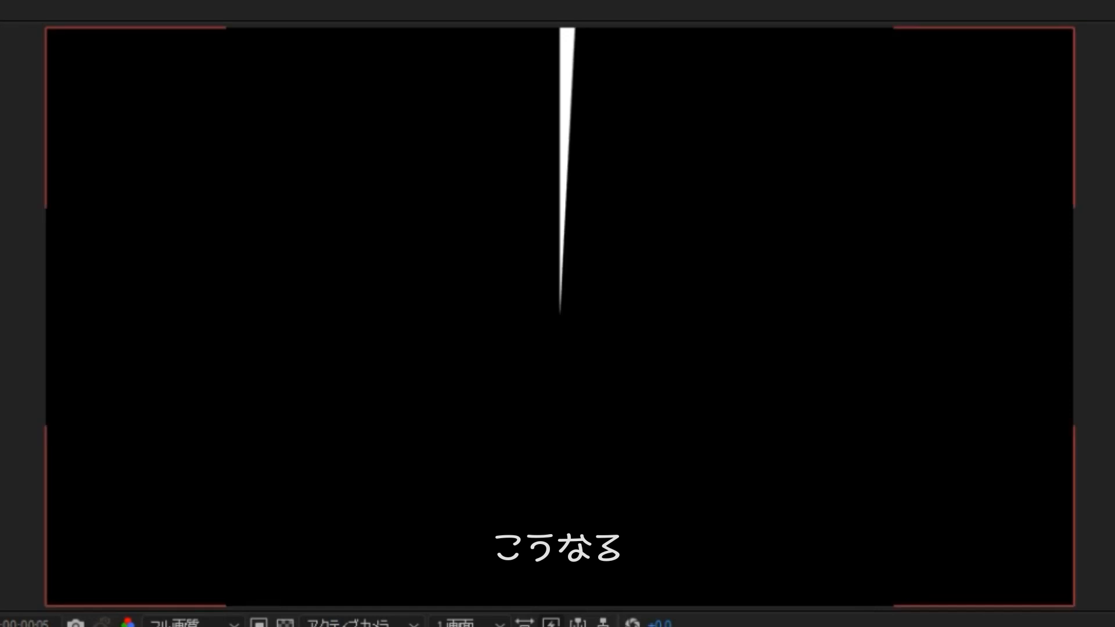
key(space)
drag(742, 380, 567, 402)
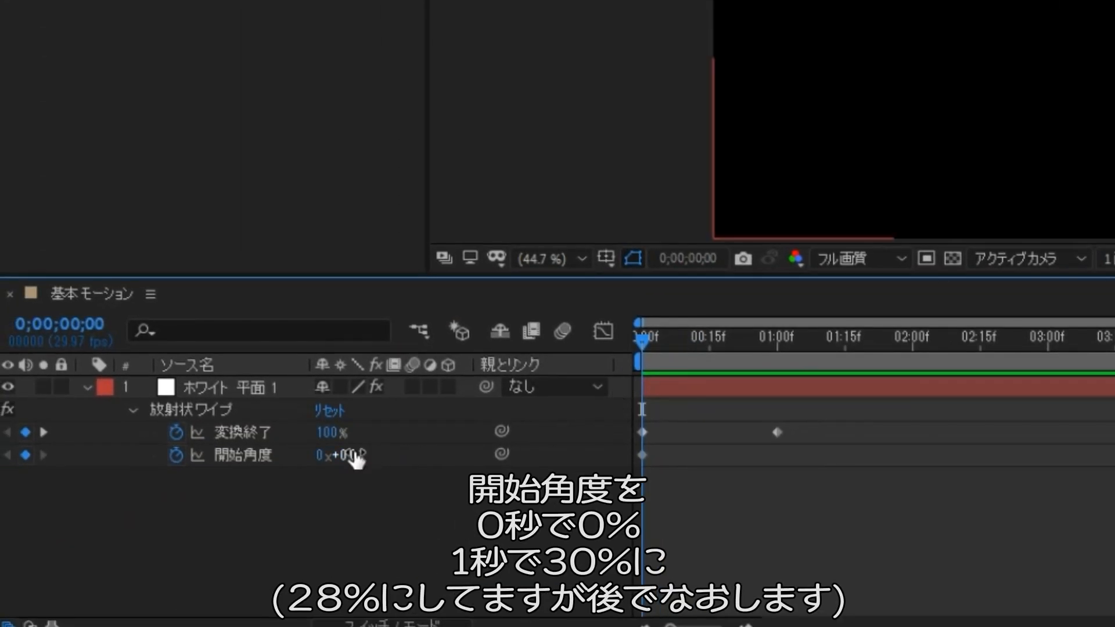
- Keyframe 開始角度 at 28° at 1 second and preview the rotating wedge
drag(641, 342, 777, 342)
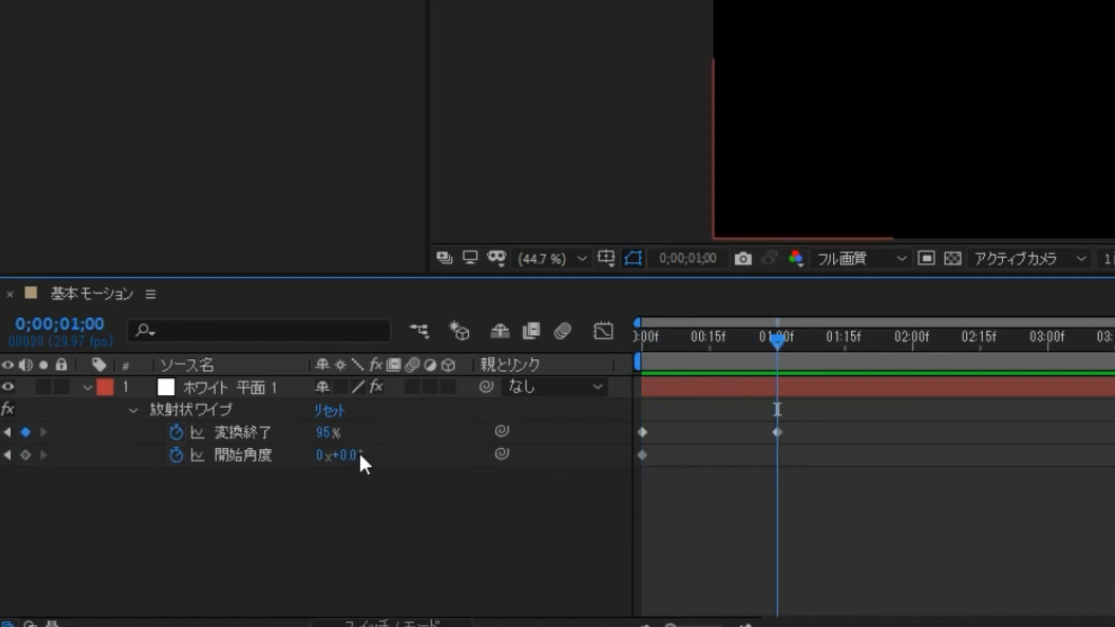
drag(341, 458, 347, 460)
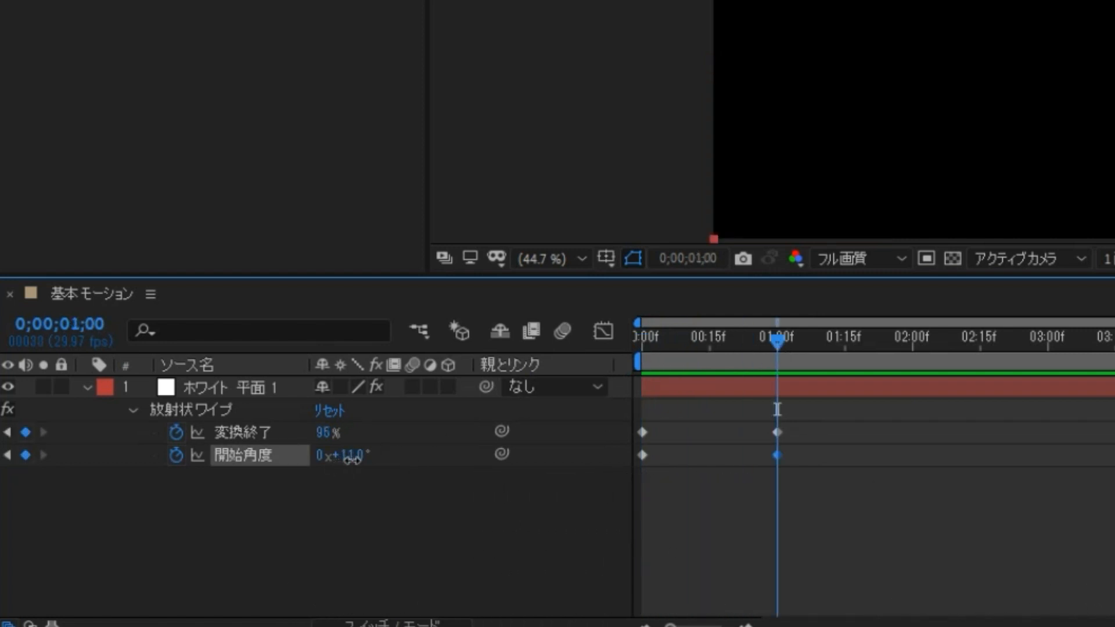
click(382, 574)
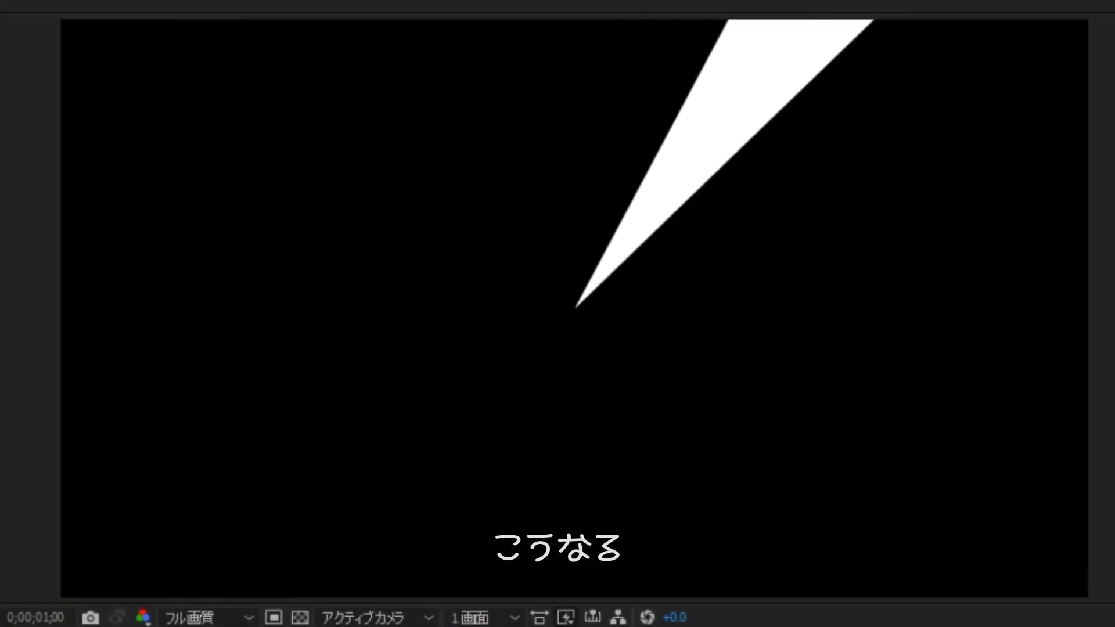
key(Home)
key(space)
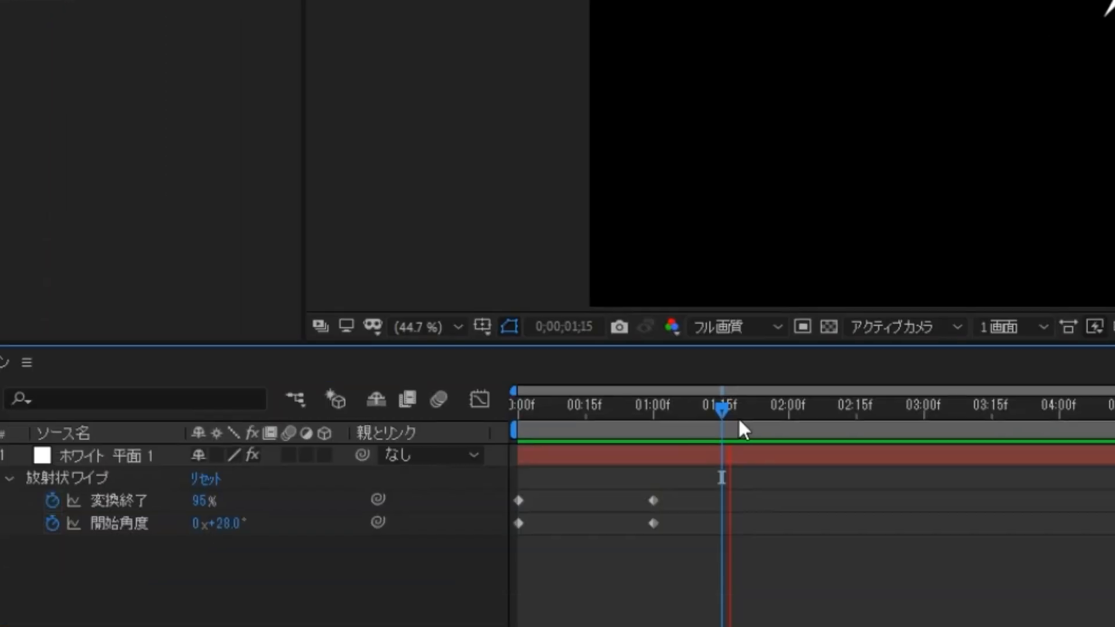
- Add a 変換終了 keyframe of 100% at 2 seconds
drag(740, 422, 789, 422)
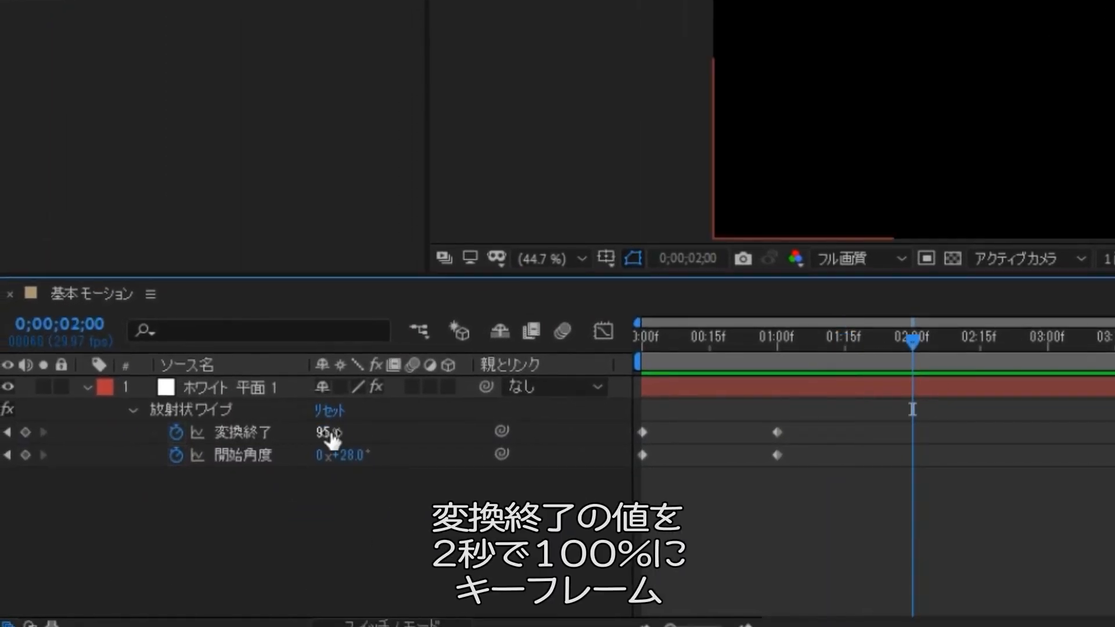
text(00)
key(Return)
- Set 開始角度 to 30° at 1 second and 90° at 2 seconds, and preview the animation
key(j)
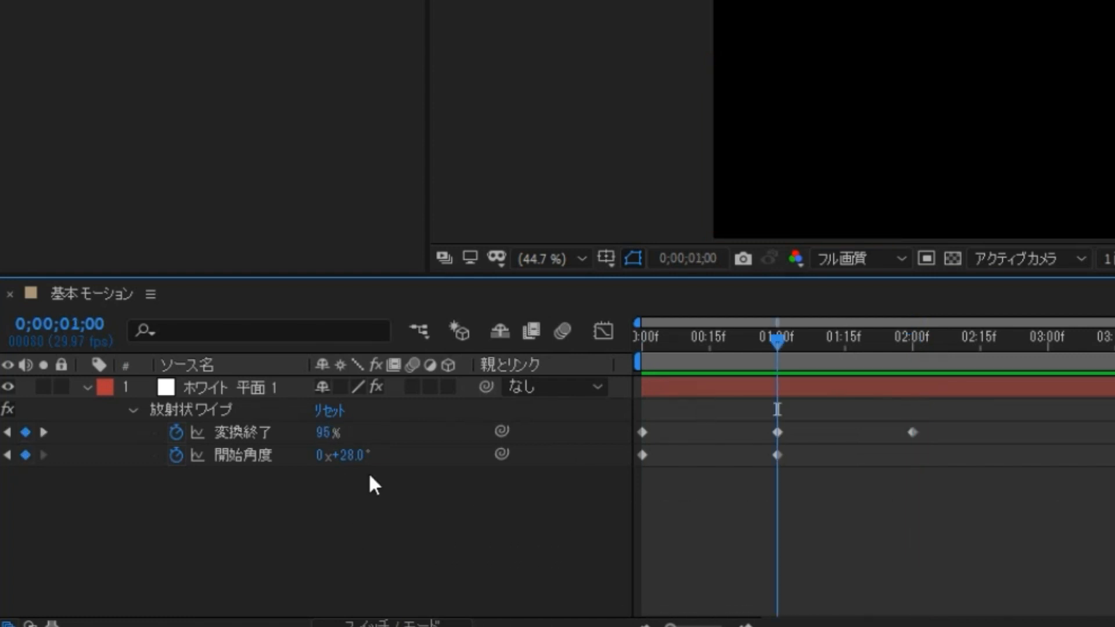
click(346, 454)
text(3)
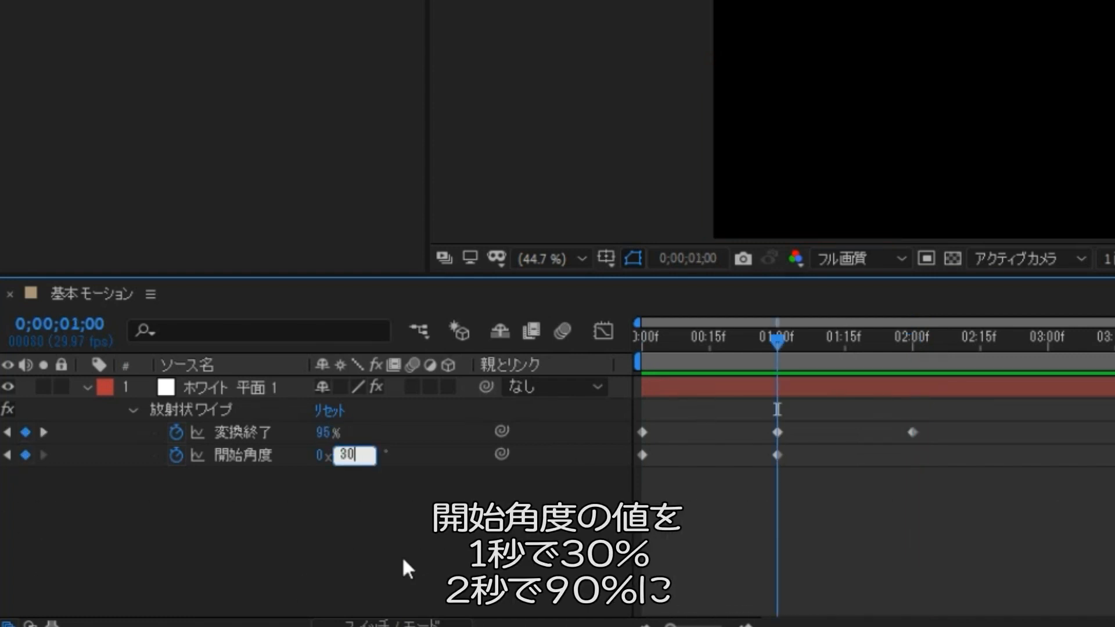
text(0)
key(Return)
drag(816, 357, 907, 362)
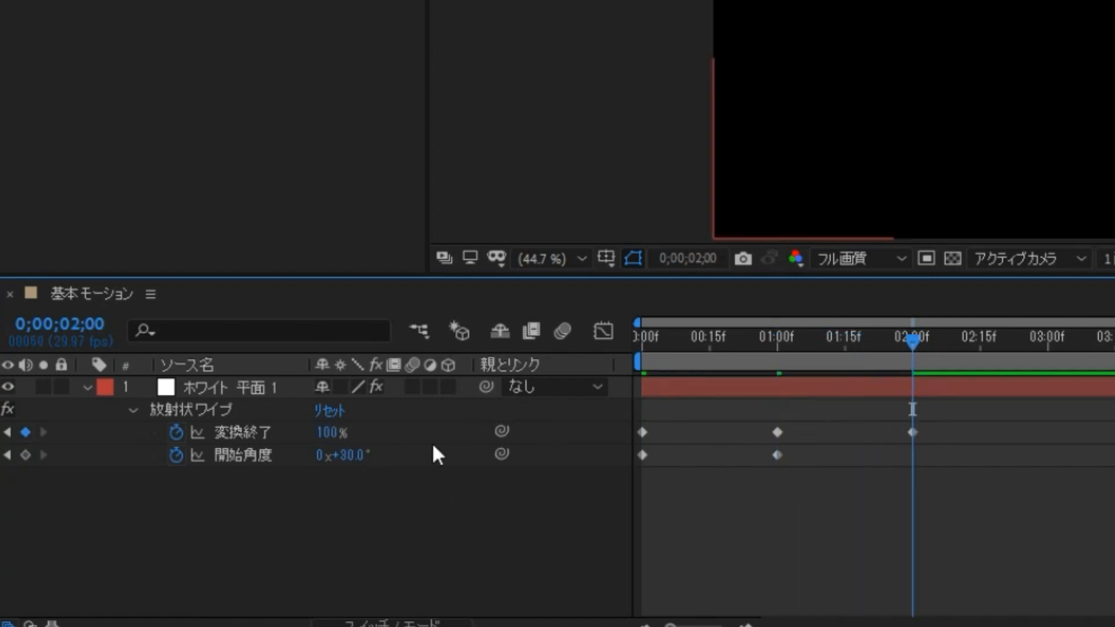
text(90)
key(Return)
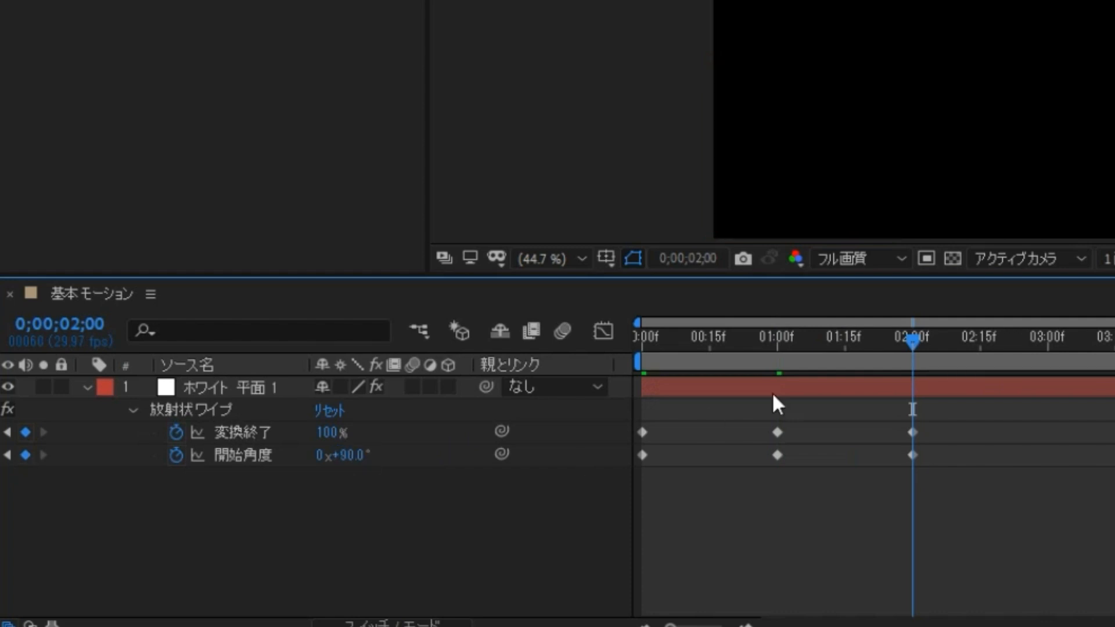
key(space)
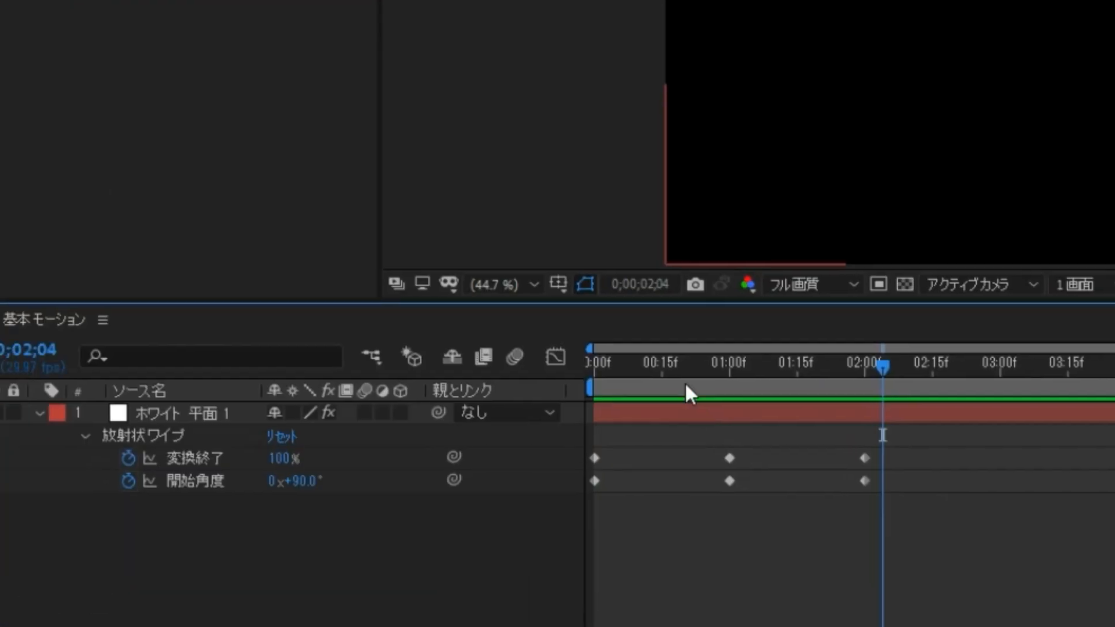
key(space)
- Apply Easy Ease to all 変換終了 and 開始角度 keyframes and display the 変換終了 curve in the graph editor
drag(920, 469, 579, 401)
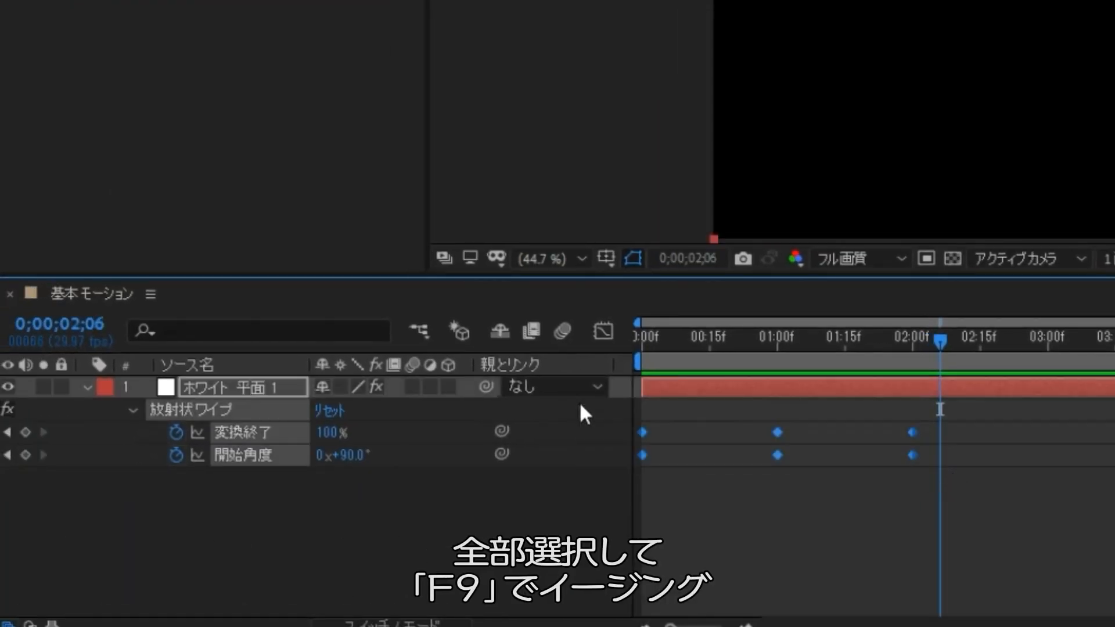
key(F9)
click(601, 331)
click(258, 433)
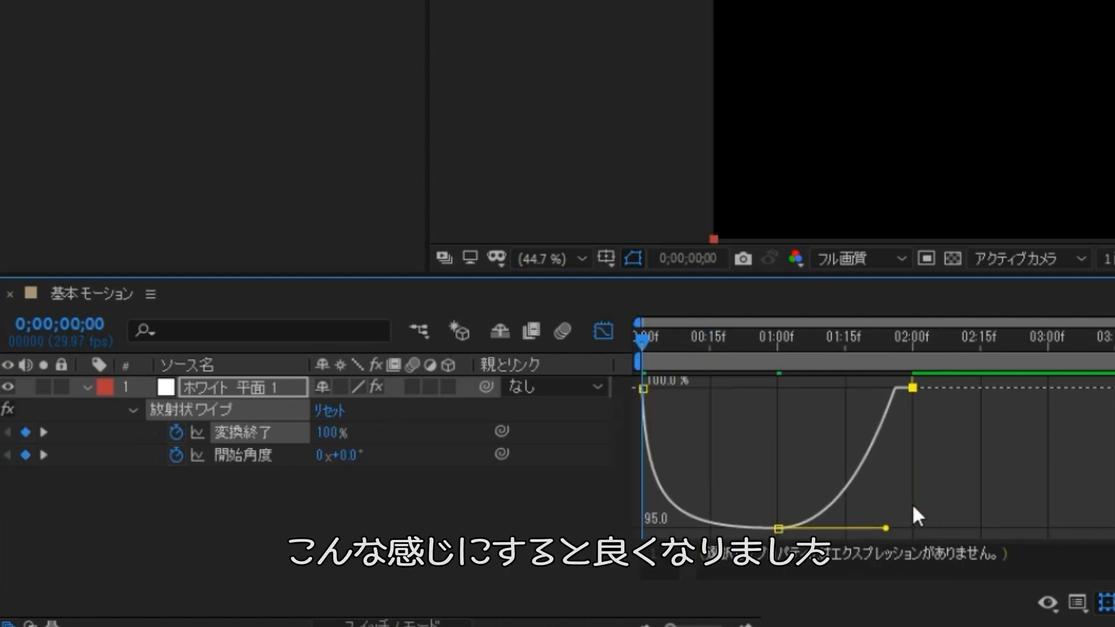
- Shape the 変換終了 curve to be steep at 0 and 2 seconds and flat around 1 second, and preview it
drag(912, 506, 908, 515)
click(994, 493)
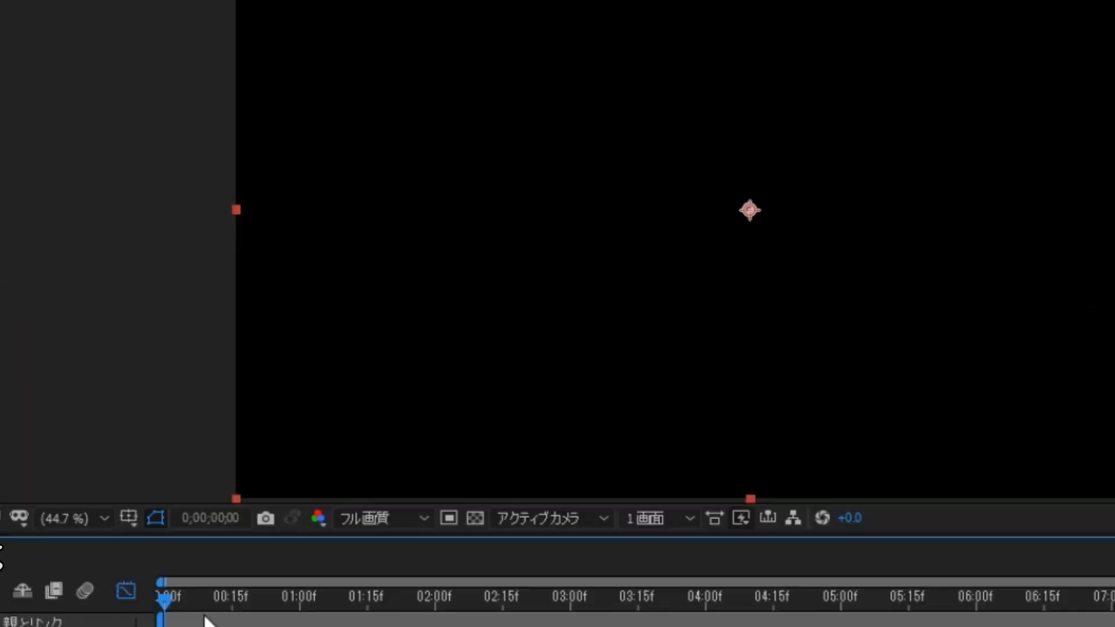
key(space)
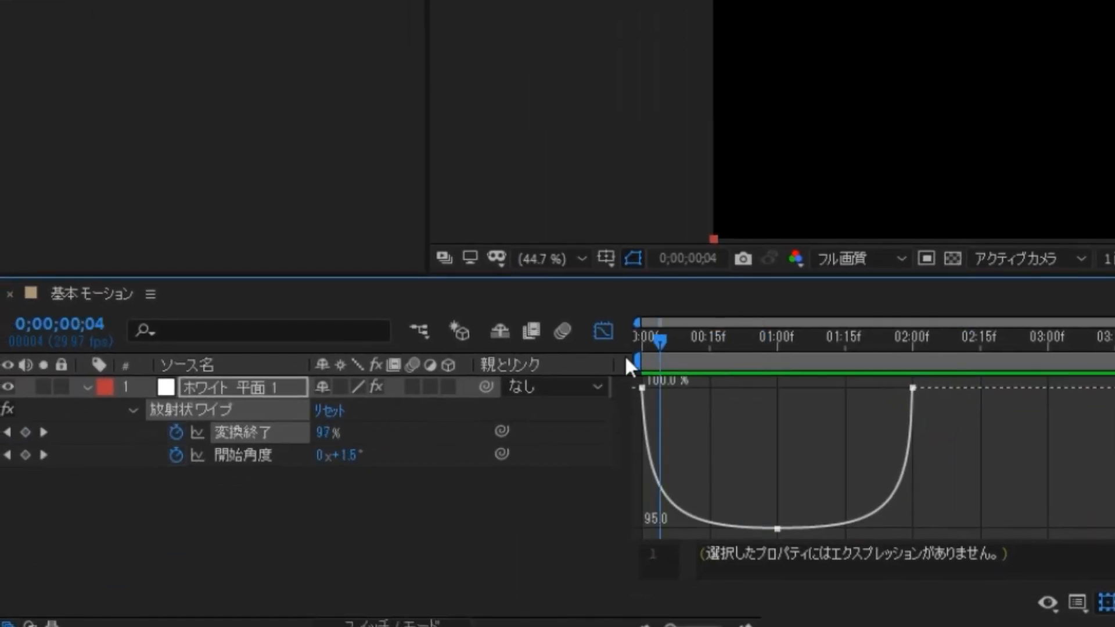
key(Home)
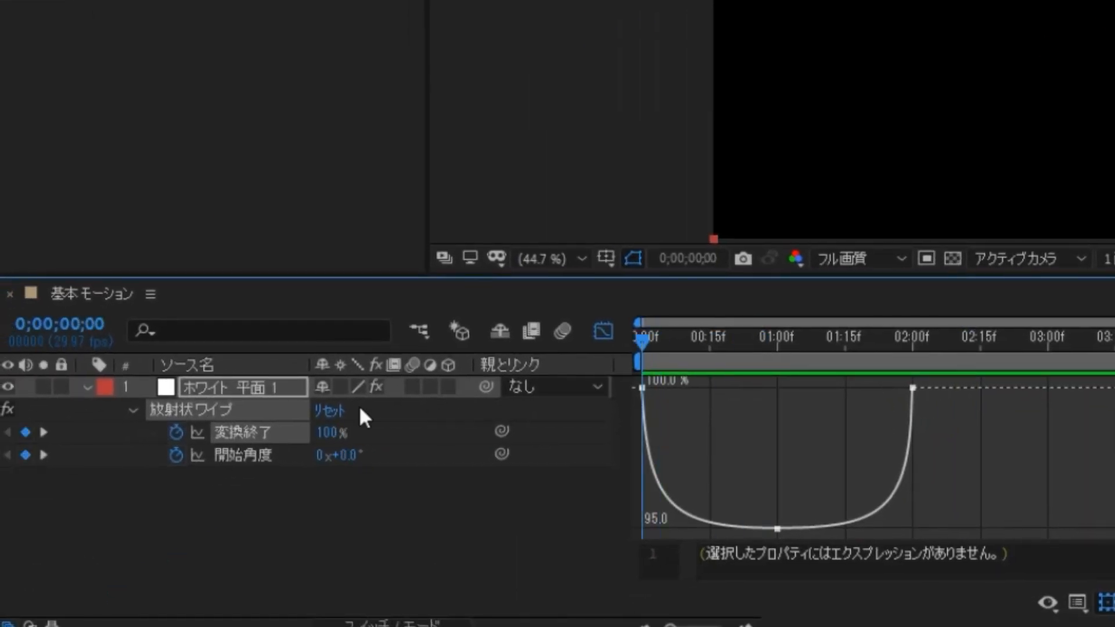
- Remove the middle 開始角度 keyframe, shape its curve steep at both ends and nearly flat midway, and preview the motion
click(262, 458)
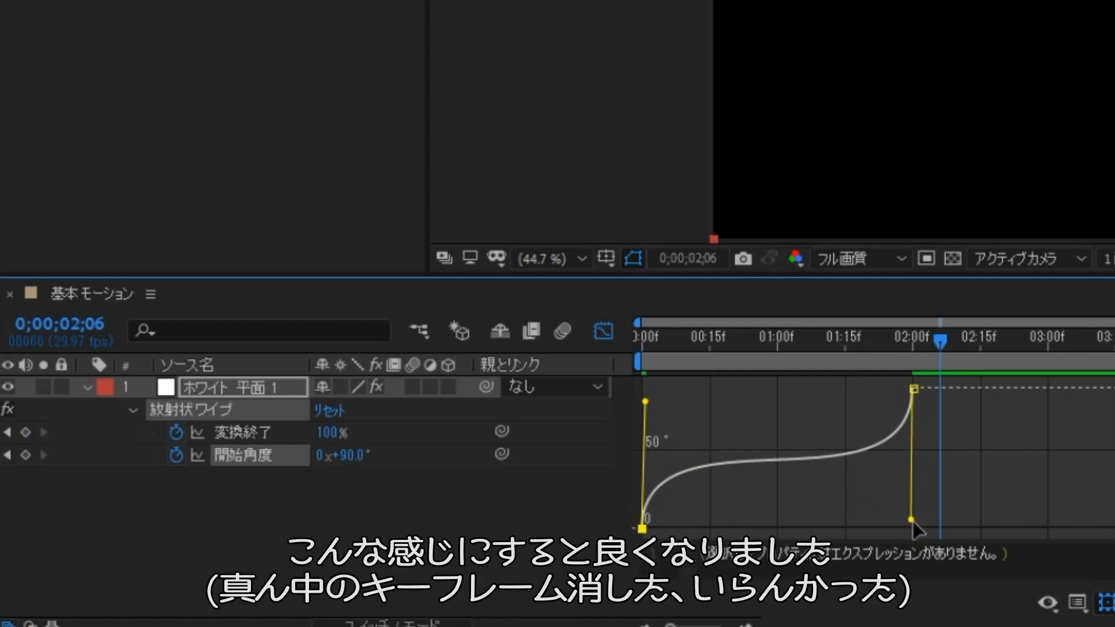
drag(913, 521, 912, 507)
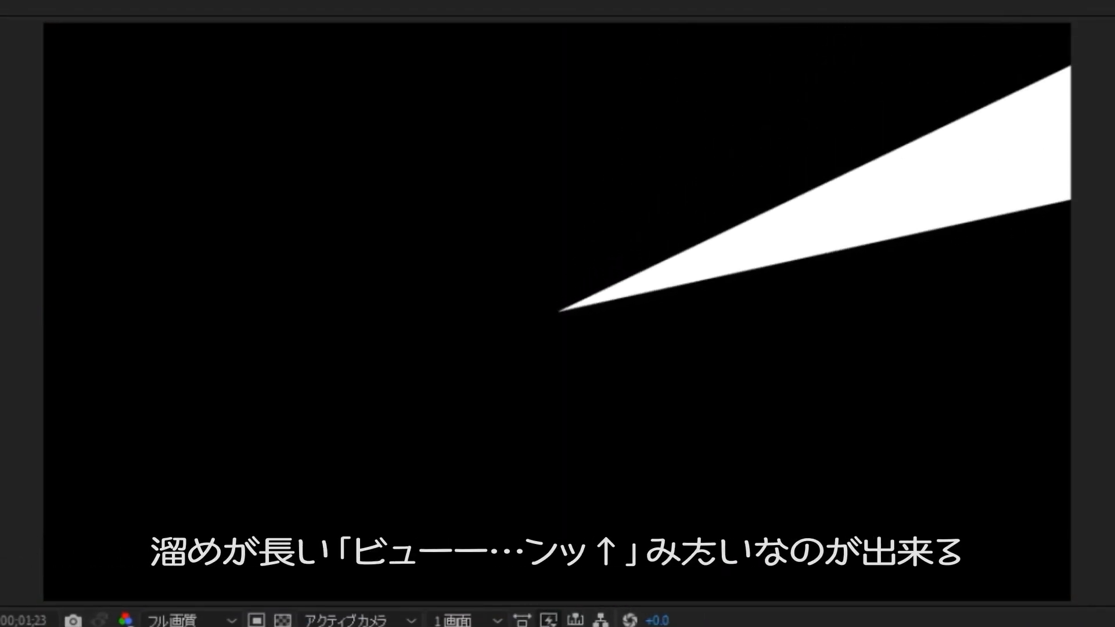
key(space)
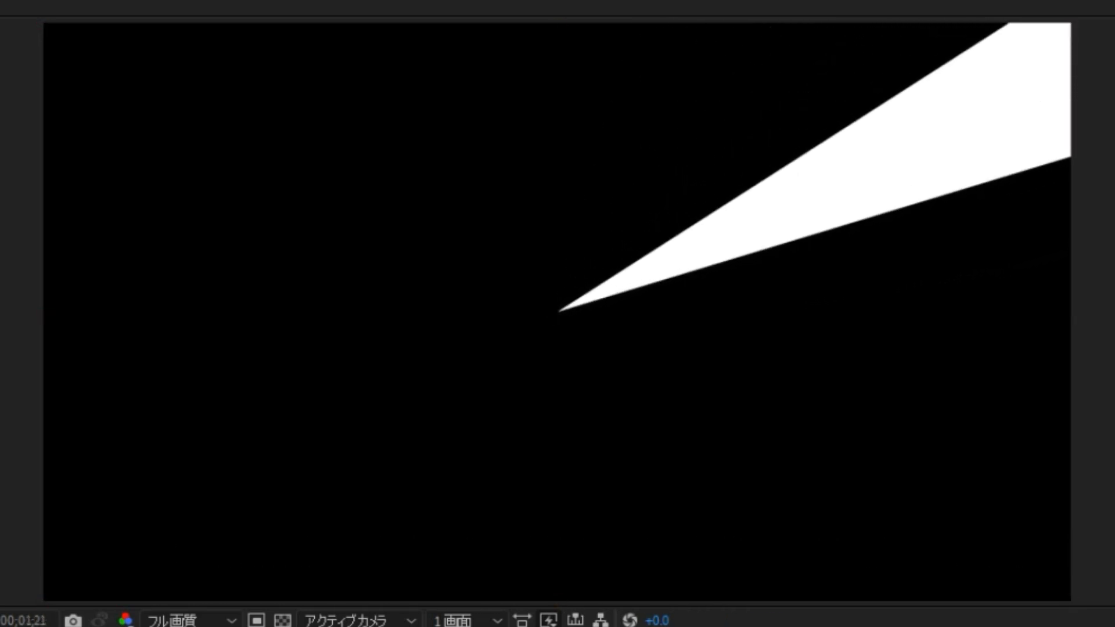
key(space)
- Split the white solid layer at 0;00;02;01, just past the last keyframes, and delete the remainder
click(251, 436)
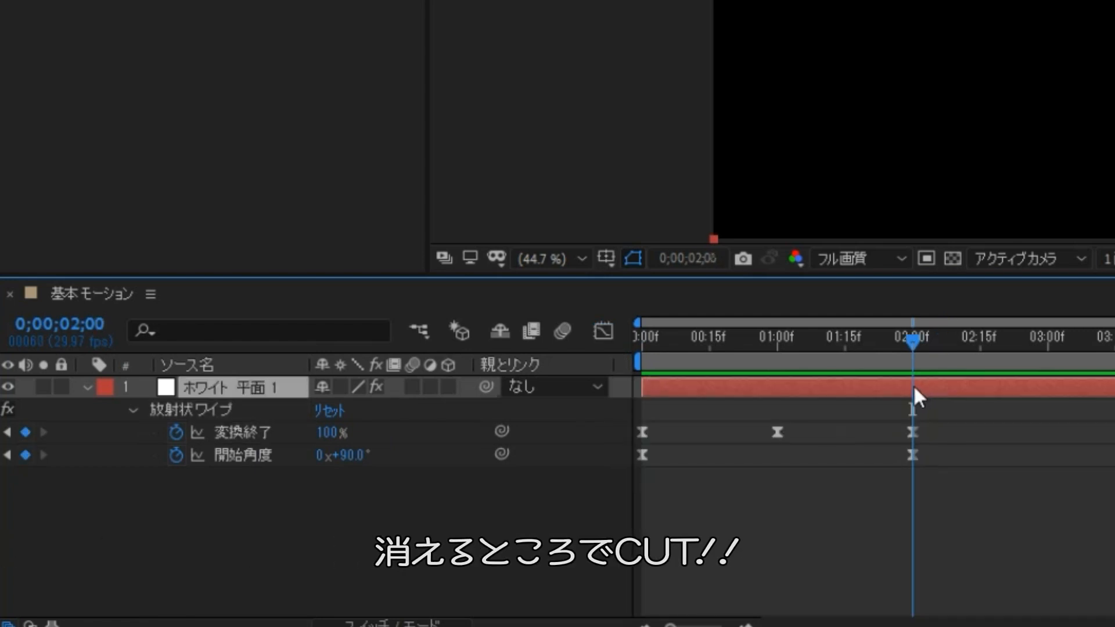
key(Page_Down)
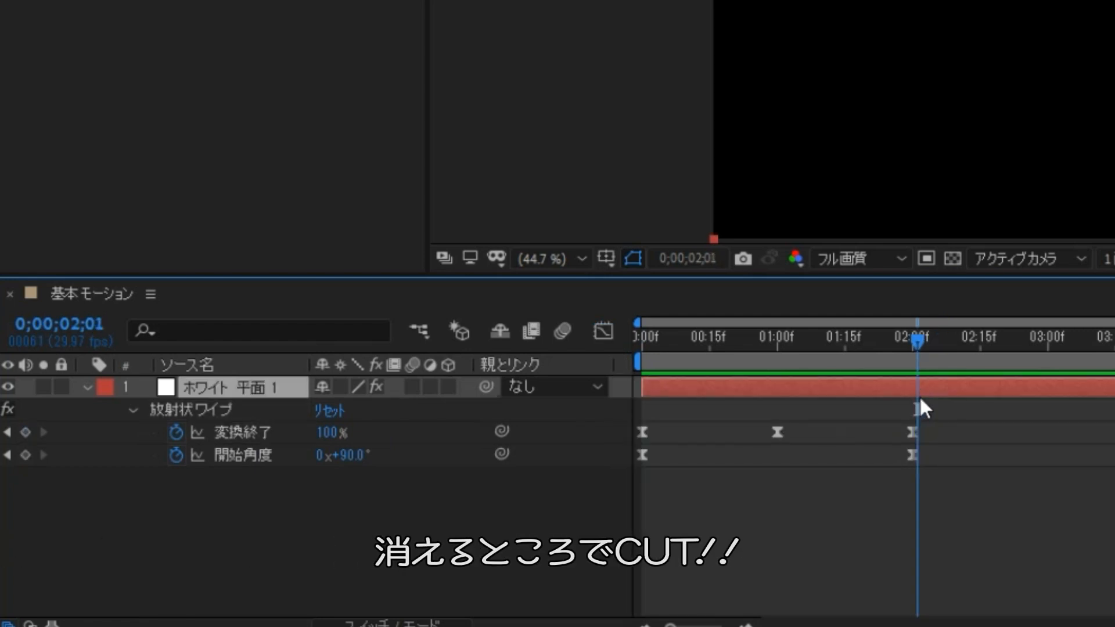
key(ctrl+shift+d)
key(Delete)
key(Home)
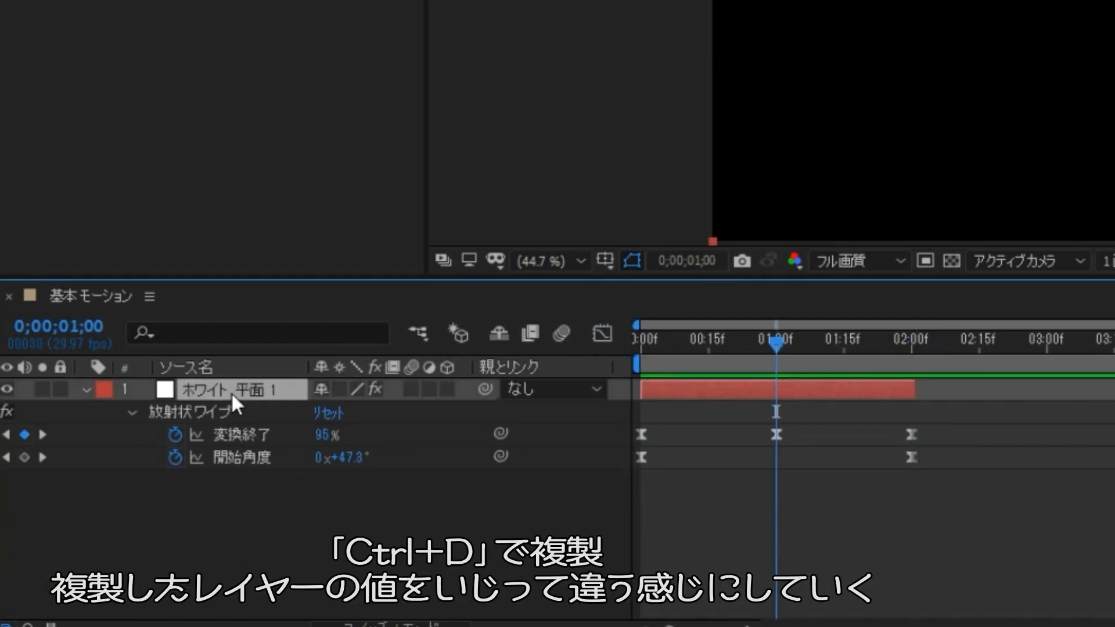
- Duplicate the white solid layer, collapse the original, and reveal the copy's keyframed properties
key(ctrl+d)
click(209, 521)
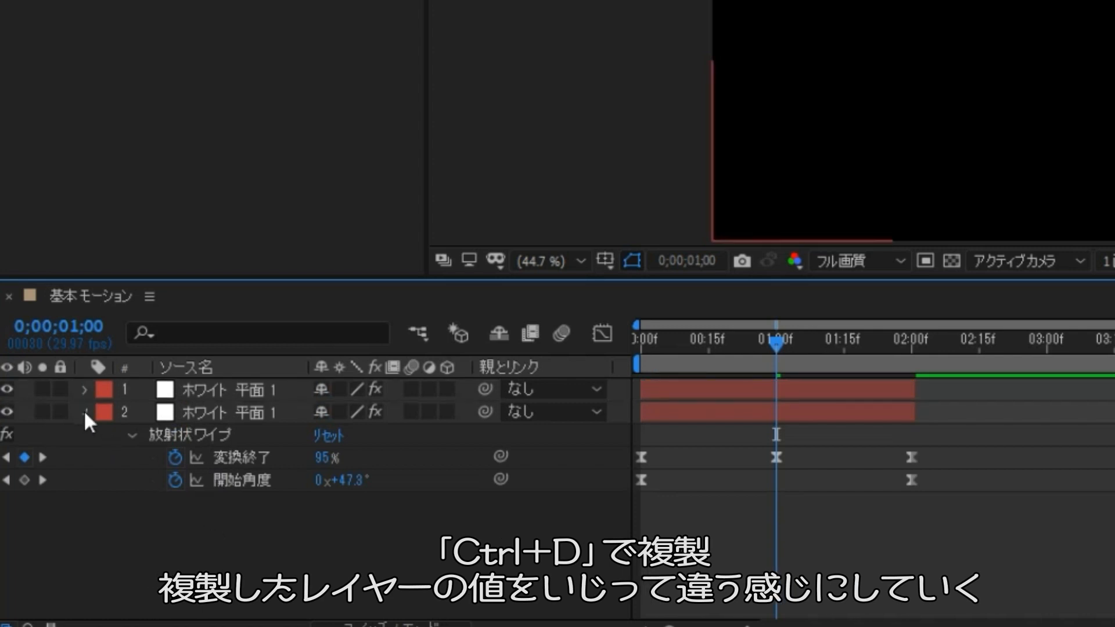
click(85, 412)
click(209, 383)
key(u)
- Change the value of only the middle 変換終了 keyframe at 1 second on the duplicated layer
click(242, 434)
drag(320, 439, 324, 439)
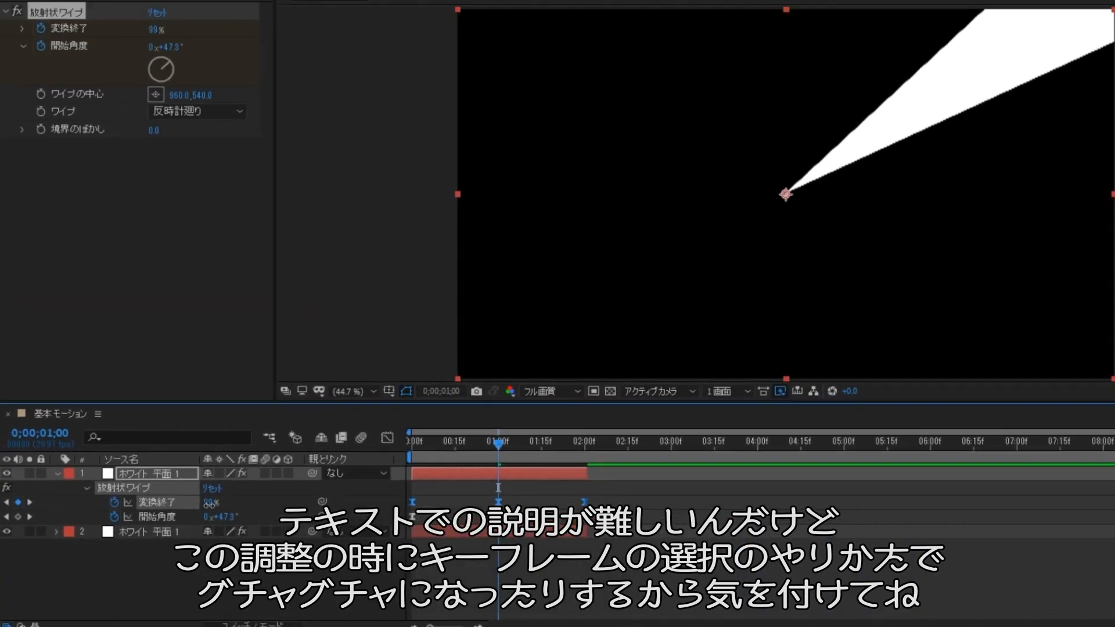
drag(210, 504, 195, 514)
click(217, 508)
- Check the duplicate's animation from 0 to 2 seconds and adjust its 開始角度 keyframes together
mouse_move(465, 453)
mouse_down()
mouse_move(385, 455)
mouse_move(446, 454)
mouse_up()
click(408, 486)
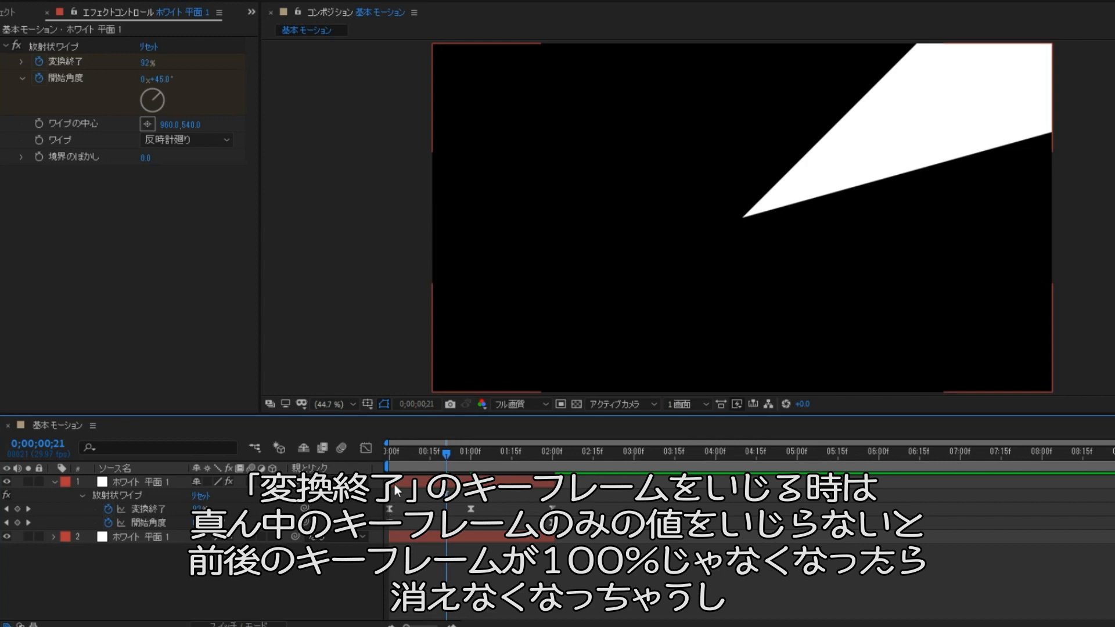
drag(446, 452, 552, 454)
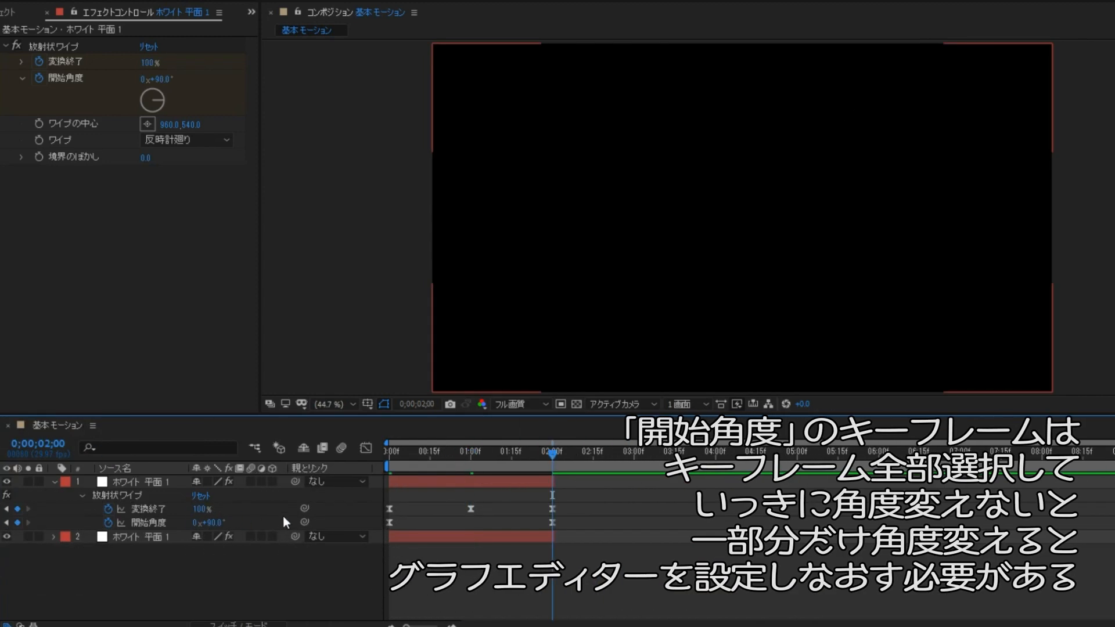
drag(412, 452, 374, 455)
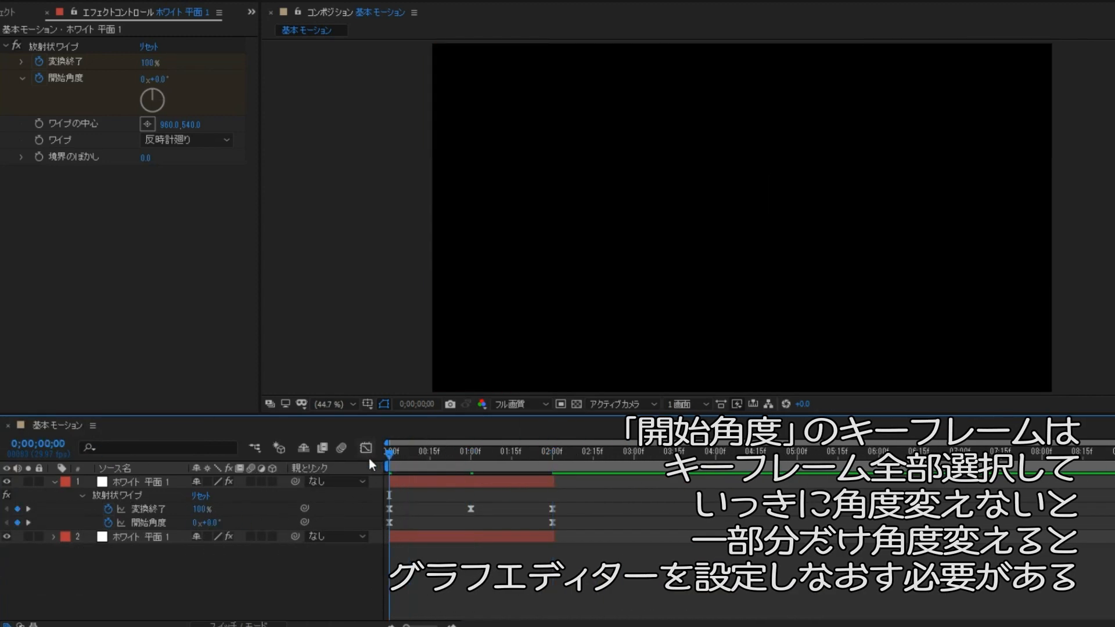
drag(213, 524, 284, 575)
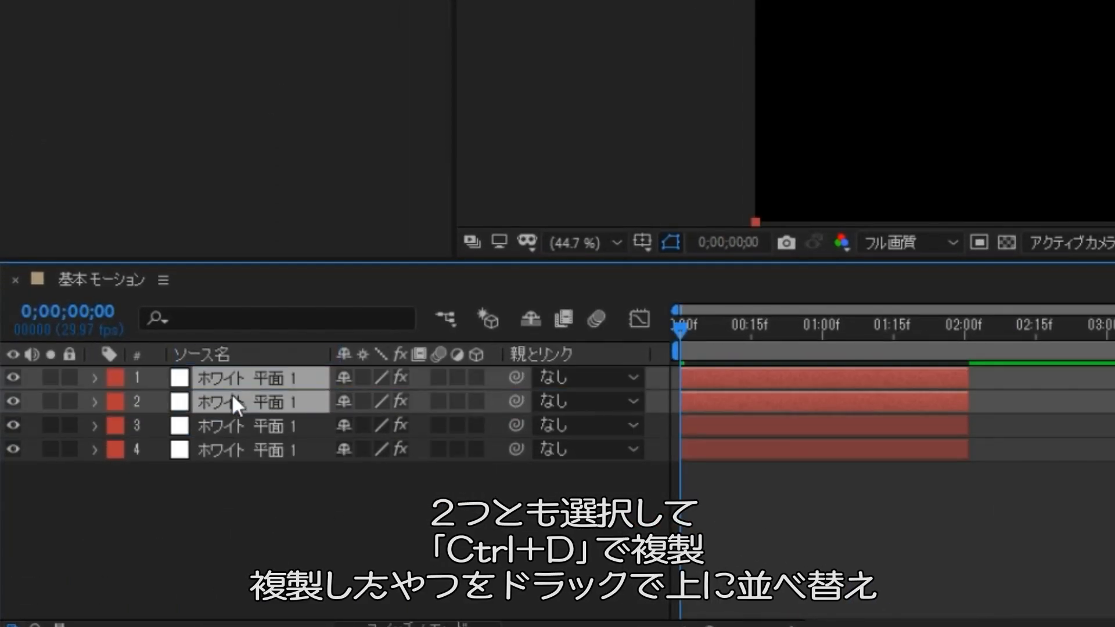
- Set the rotation of both duplicated white solid layers to 180° and preview the animation
key(r)
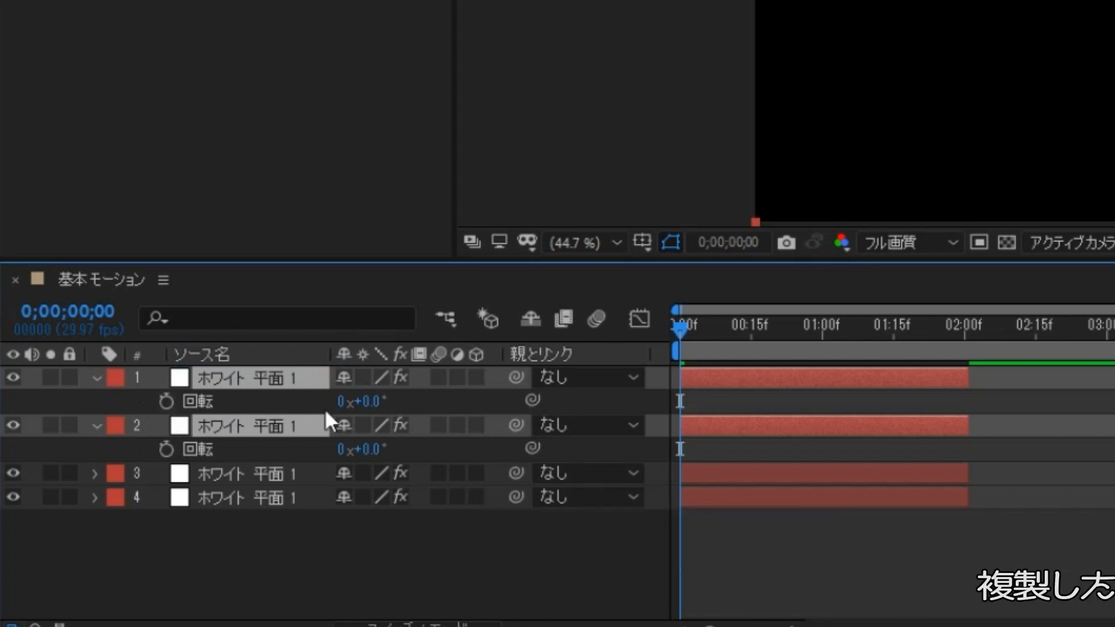
click(366, 401)
text(180)
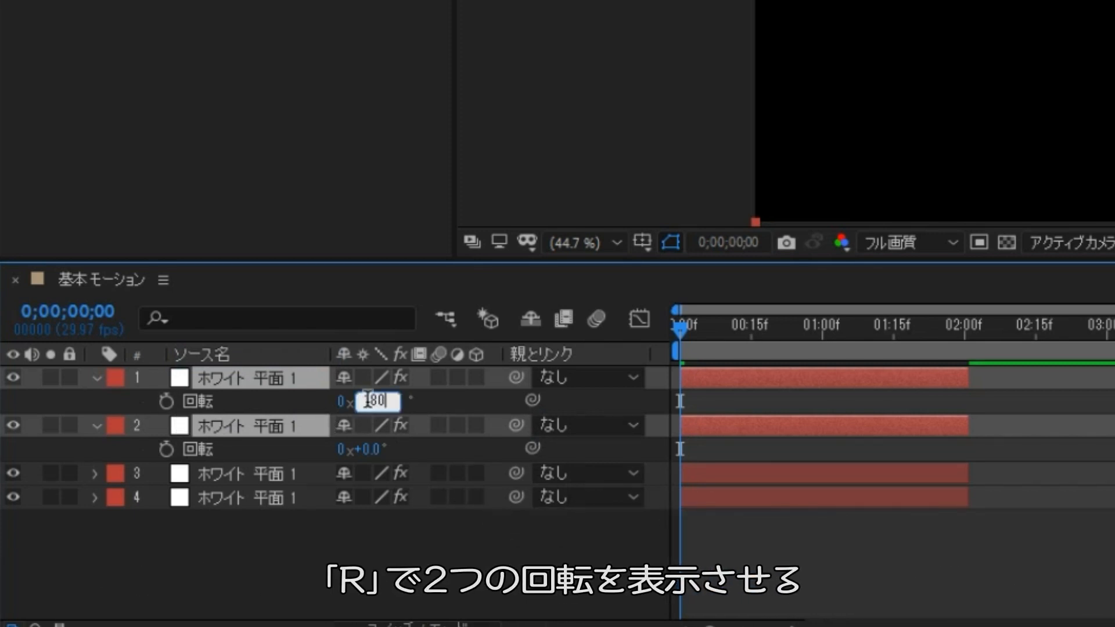
click(433, 398)
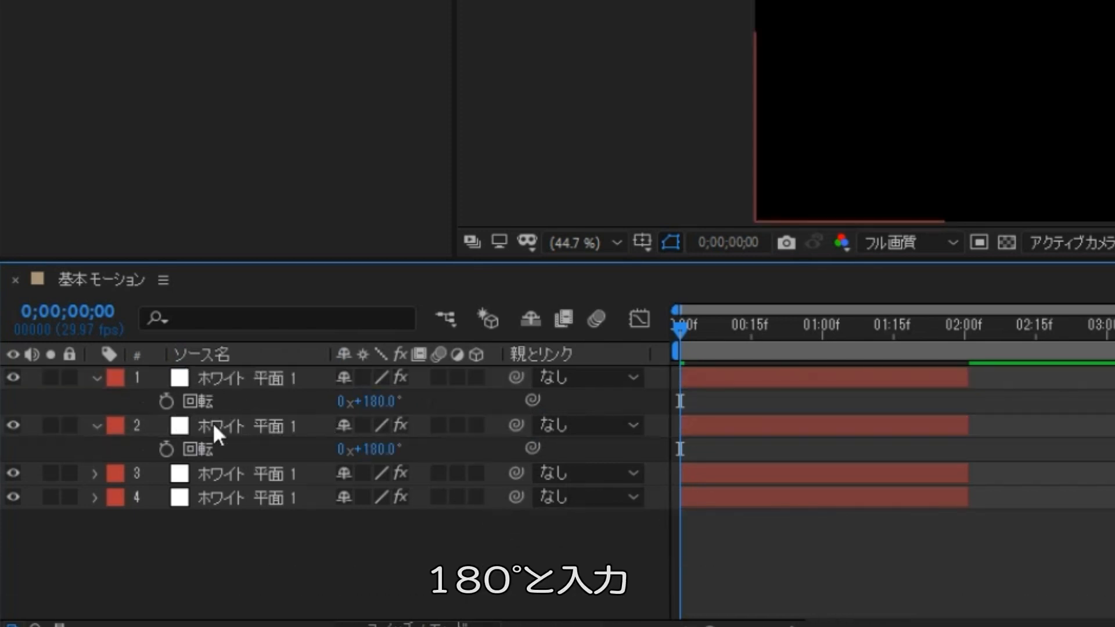
drag(681, 331, 673, 335)
key(space)
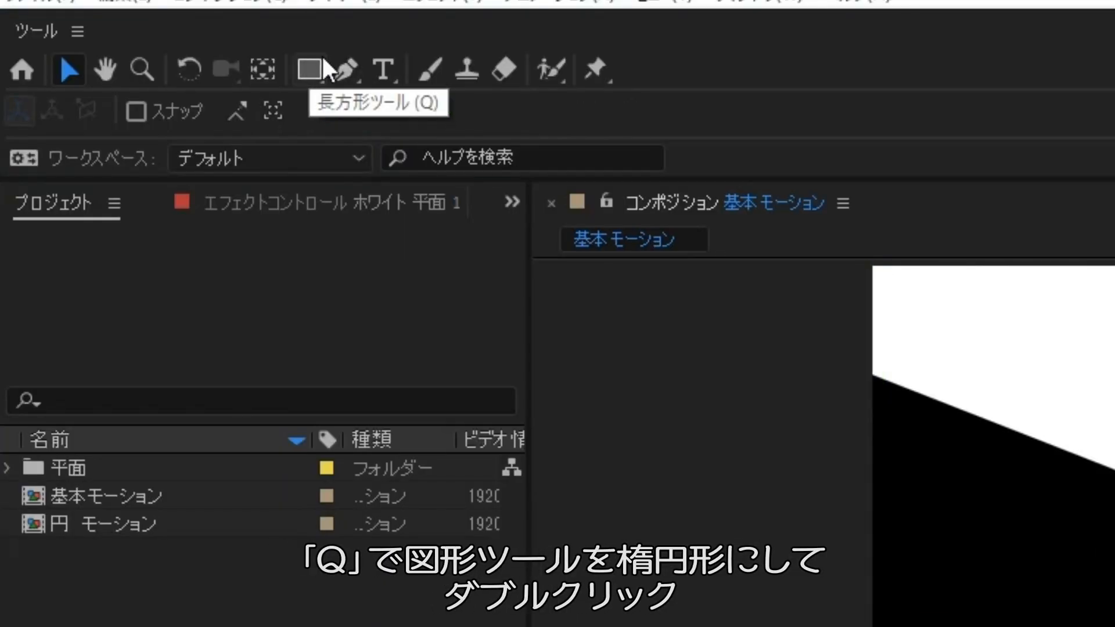
- Add a composition-sized ellipse as a new shape layer and set its stroke colour to white (FFFFFF)
key(q)
key(q)
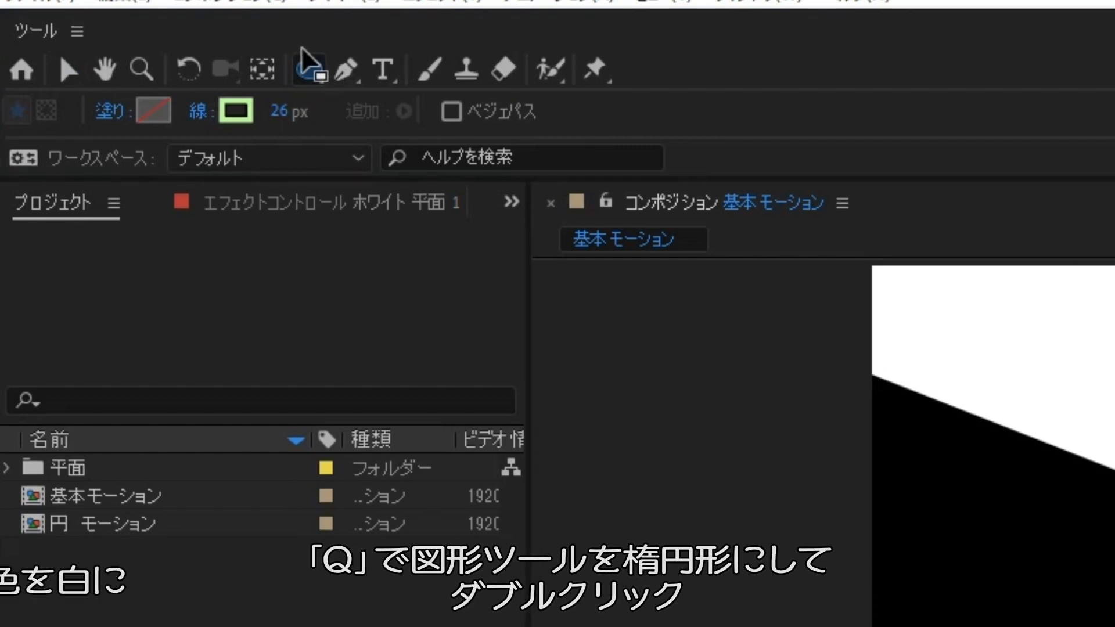
double_click(309, 69)
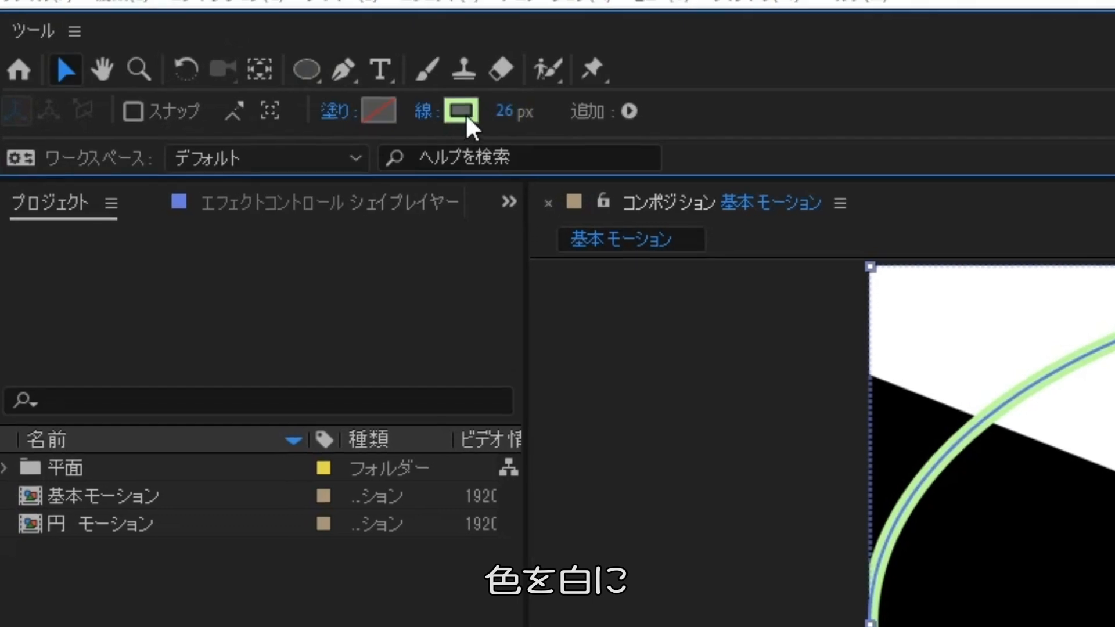
click(458, 112)
drag(723, 216, 347, 120)
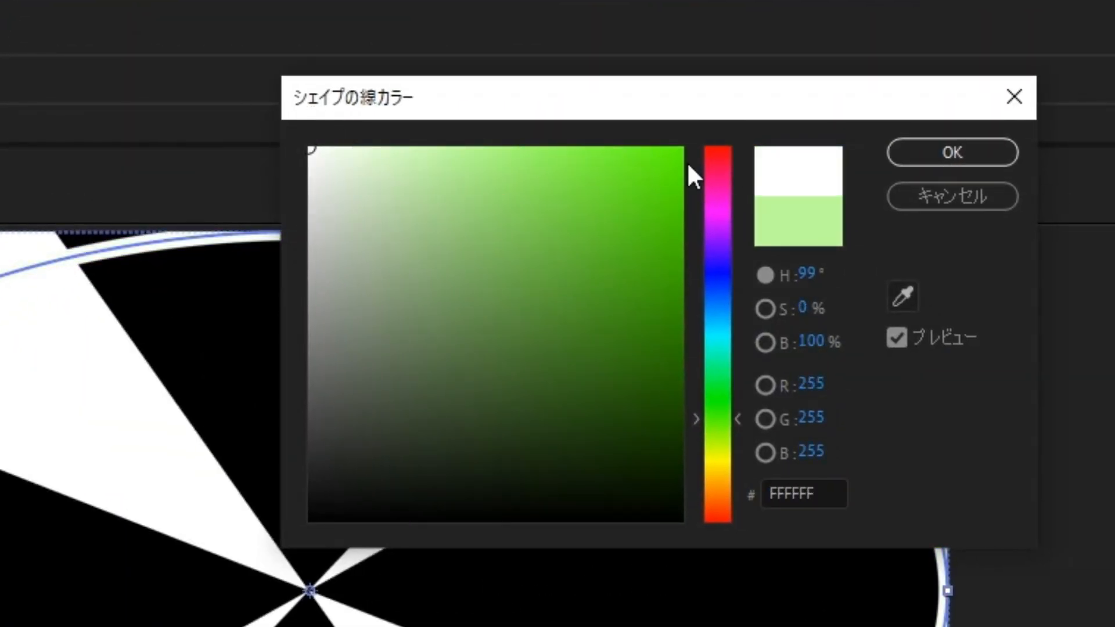
click(947, 165)
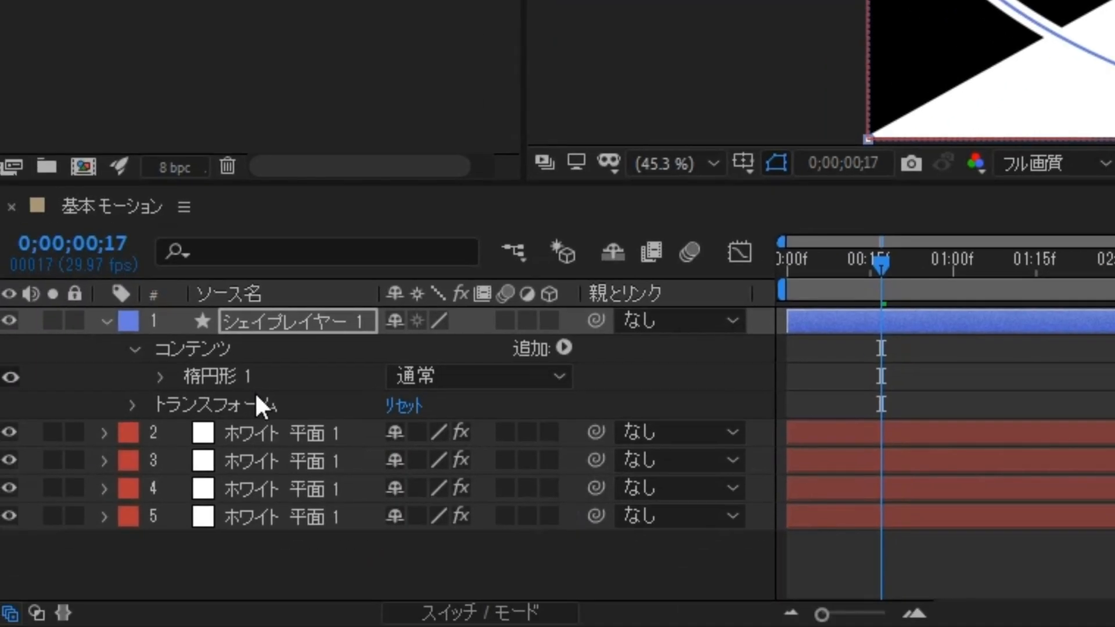
- Set the size of the shape layer's ellipse path to 1080 × 1080 and collapse the layer
click(128, 369)
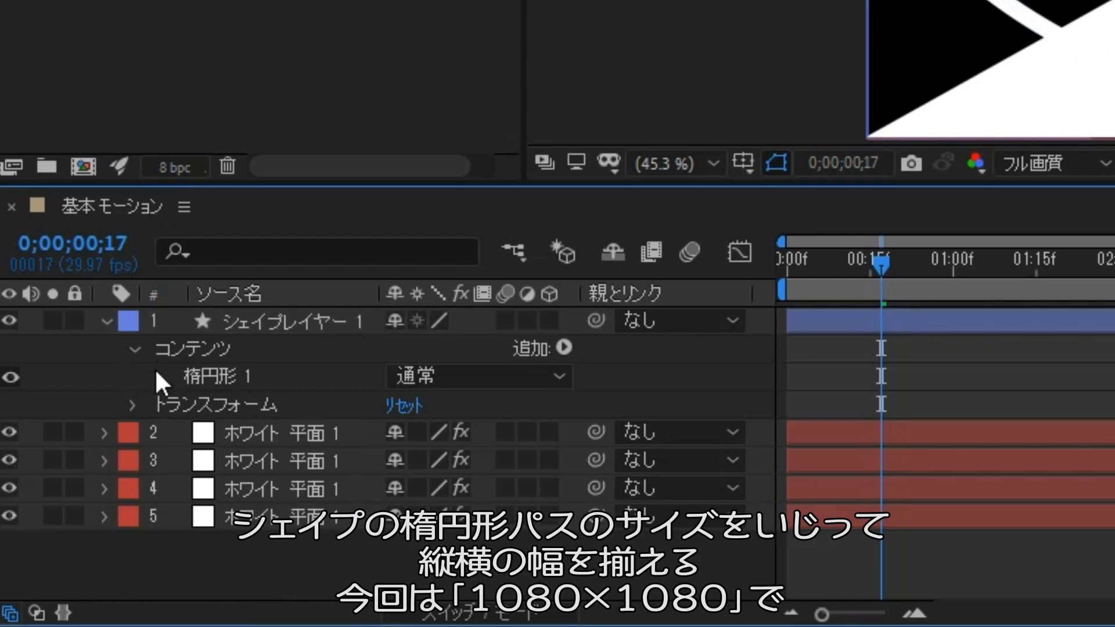
click(156, 378)
click(191, 405)
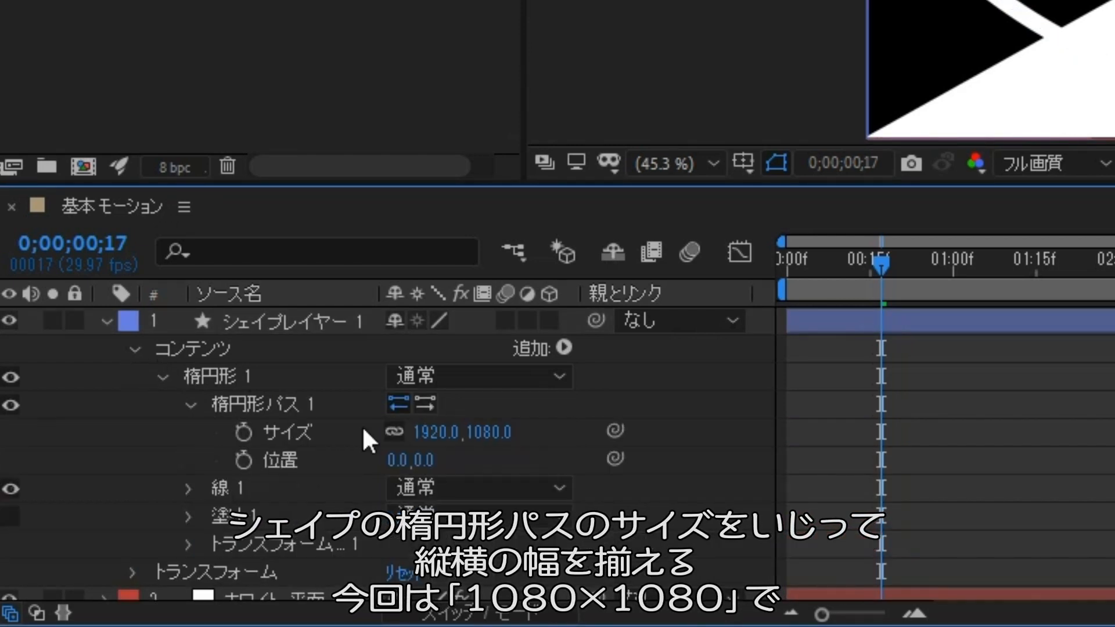
click(431, 432)
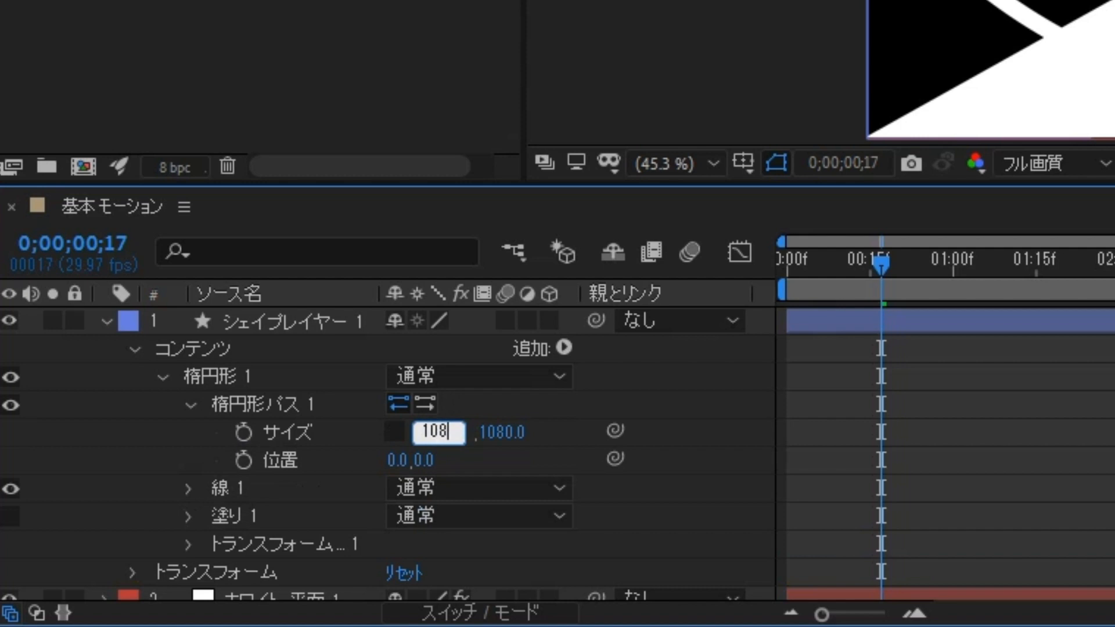
click(393, 435)
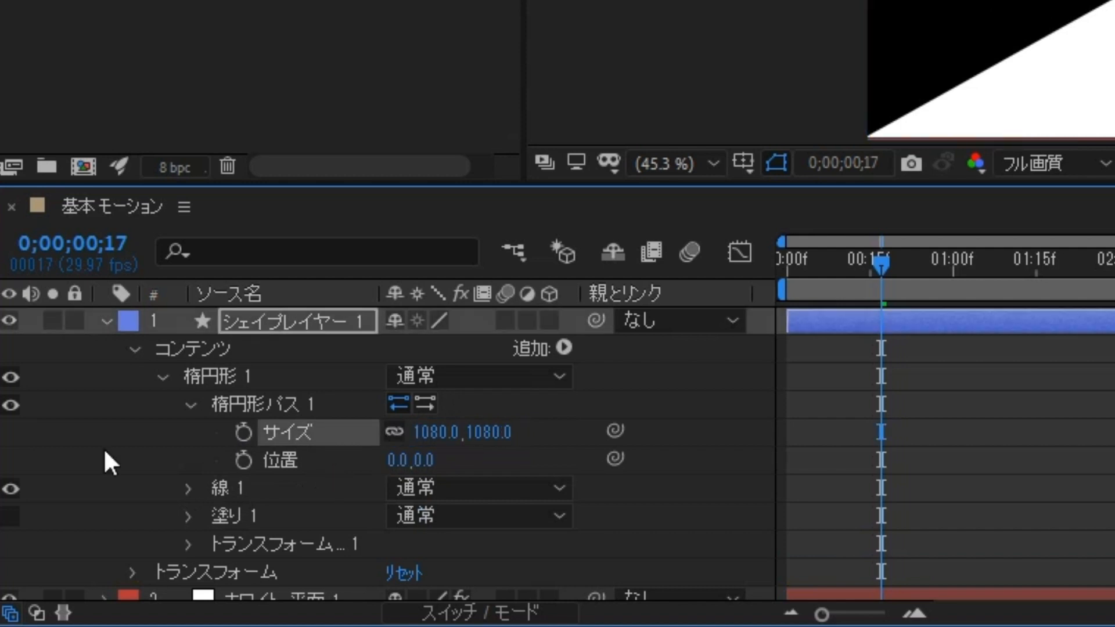
click(137, 388)
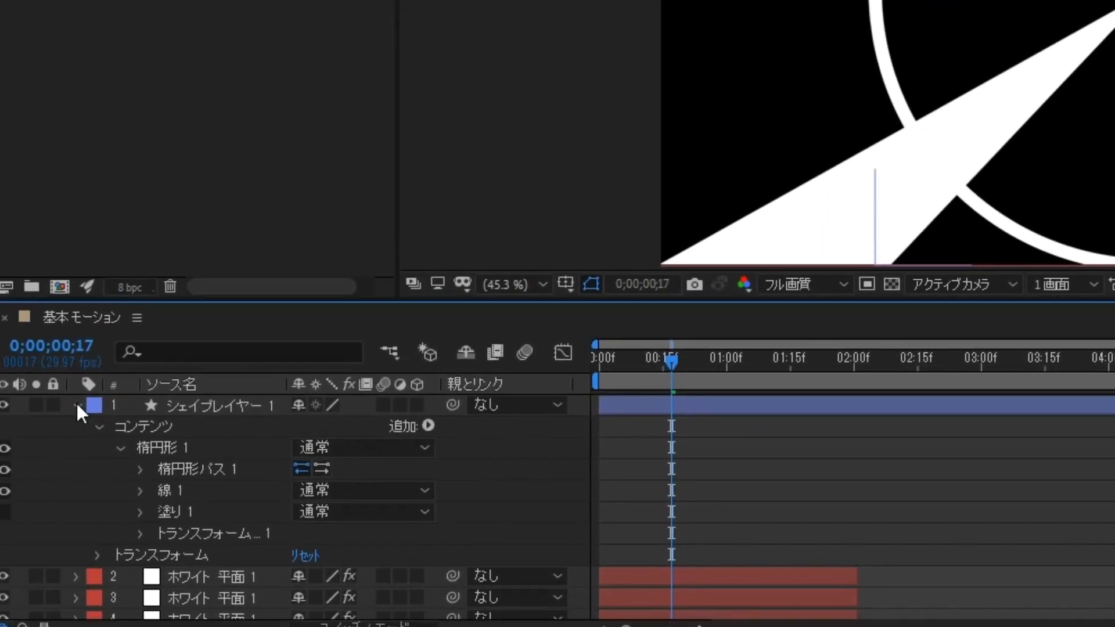
click(79, 402)
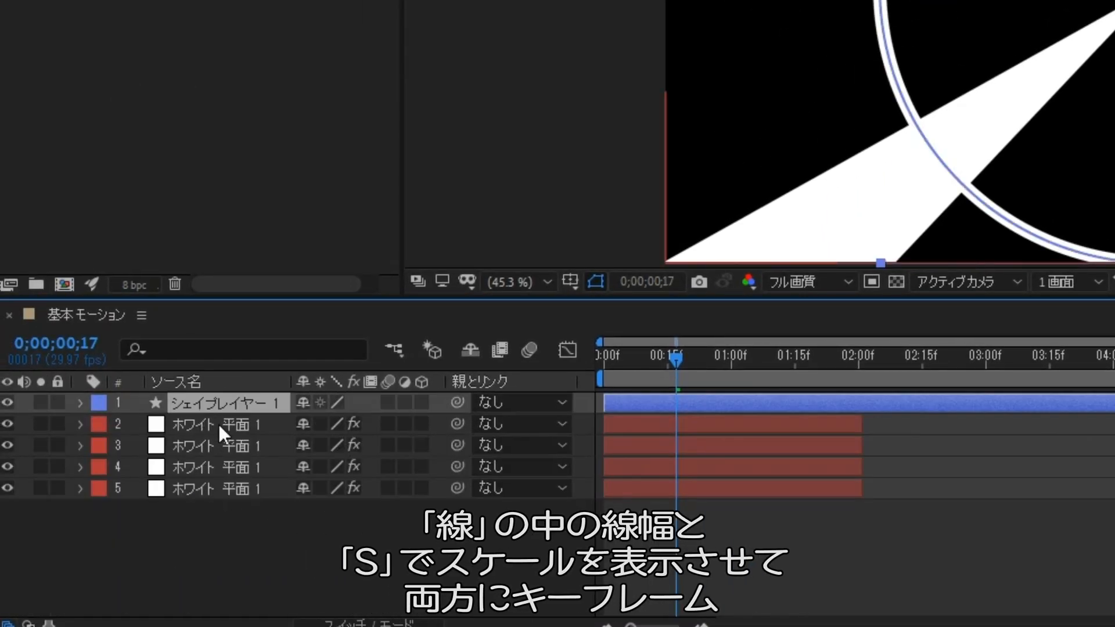
- Enable keyframing for the ellipse's stroke width (線幅) and the shape layer's scale (スケール) at the current time
click(80, 402)
click(100, 473)
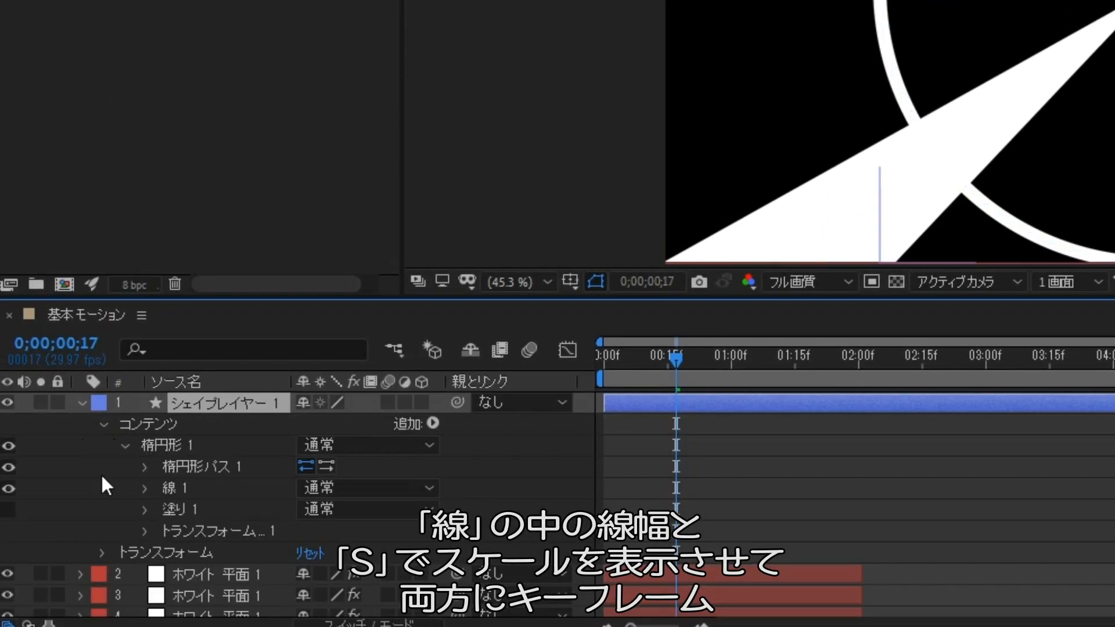
click(144, 488)
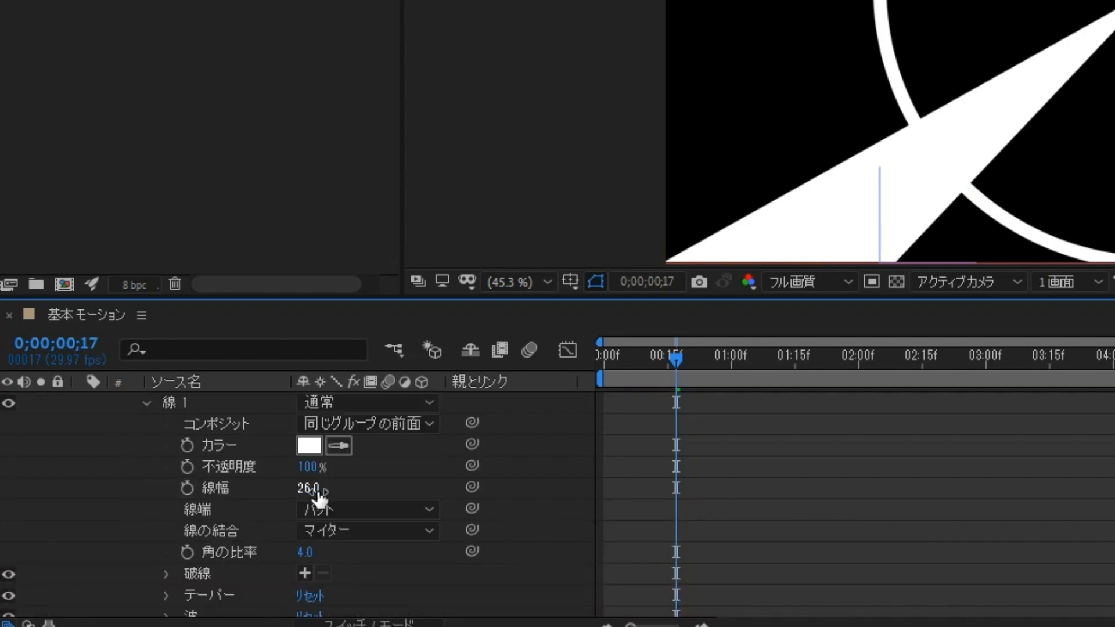
click(187, 488)
scroll(116, 464, up, 2)
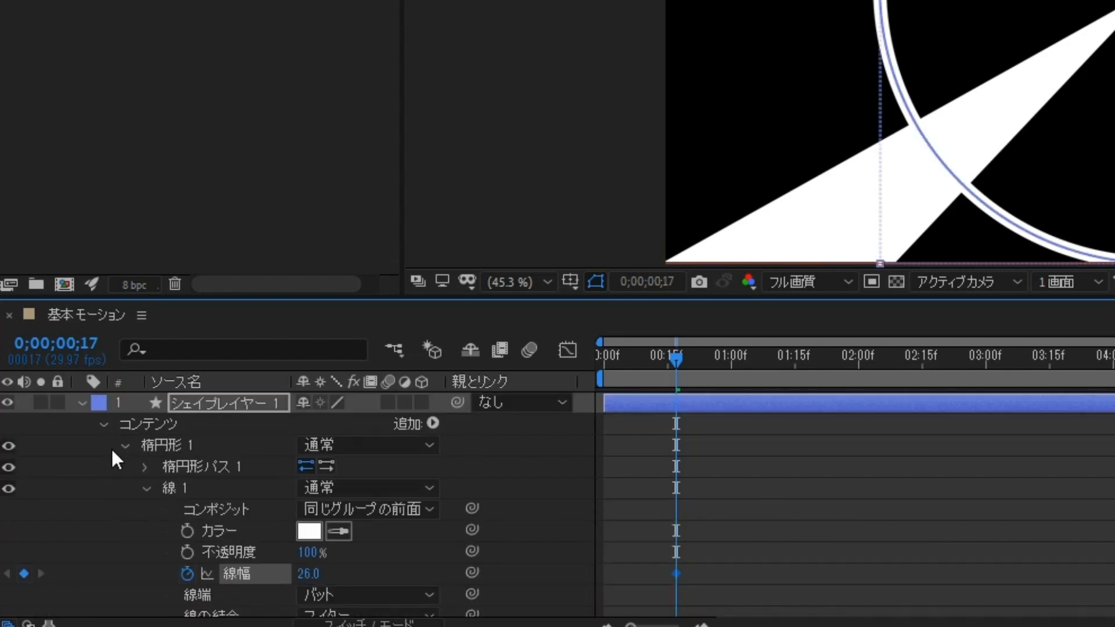
click(188, 407)
key(s)
click(144, 425)
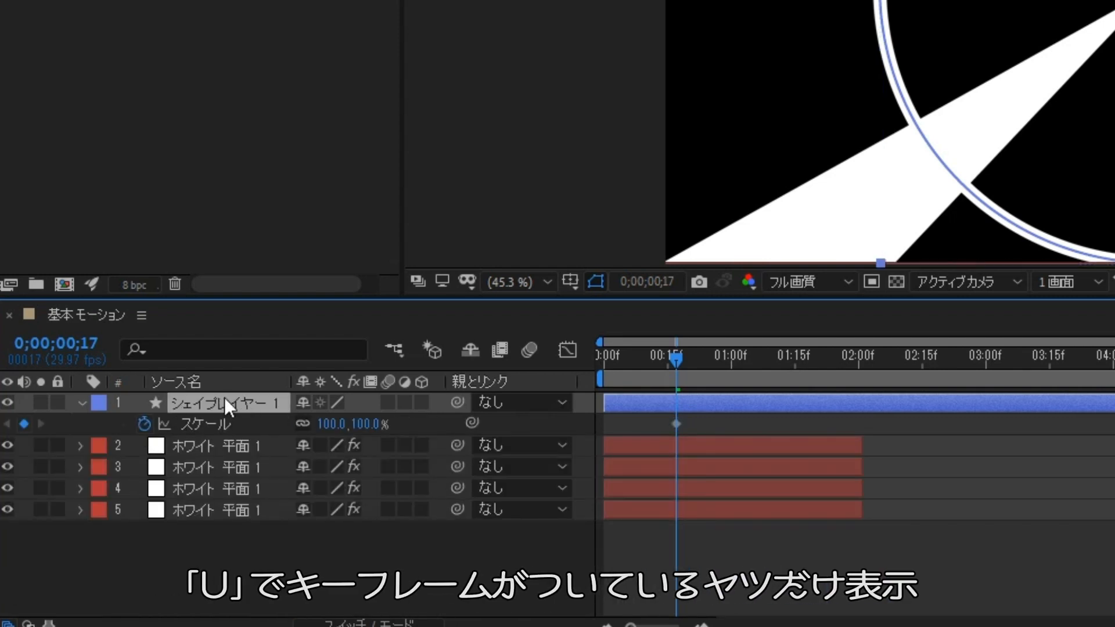
- Show only the shape layer's keyframed properties, move both keyframes to 0 seconds, and preview
key(u)
drag(734, 455, 667, 421)
click(618, 423)
drag(620, 359, 560, 379)
key(space)
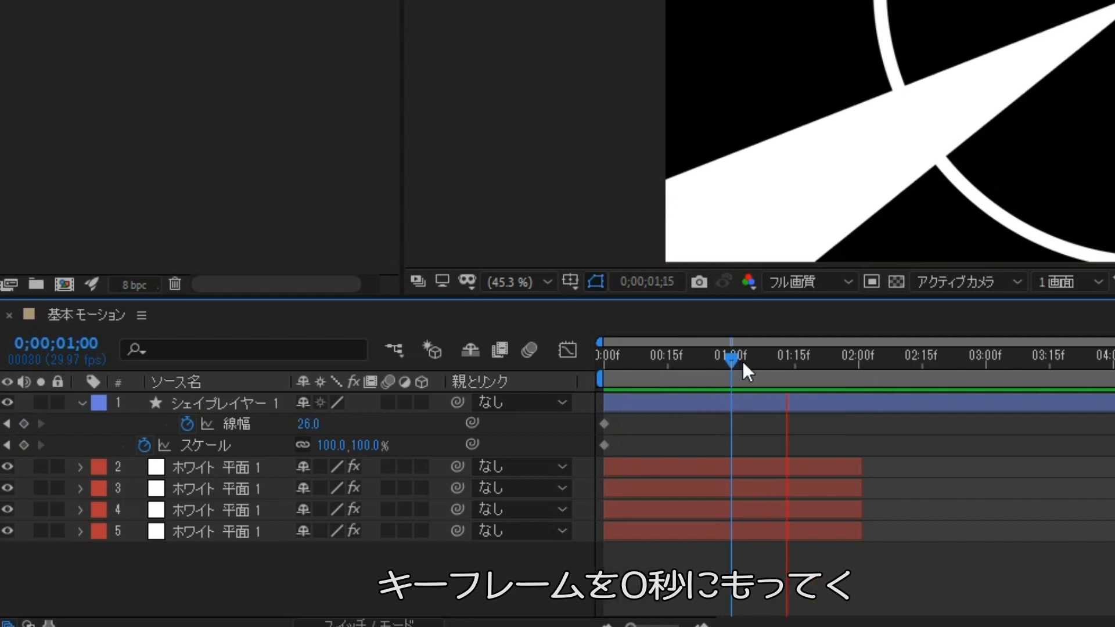
- Add stroke width (線幅) and scale (スケール) keyframes to the shape layer at 1 second and 2 seconds
drag(734, 358, 730, 358)
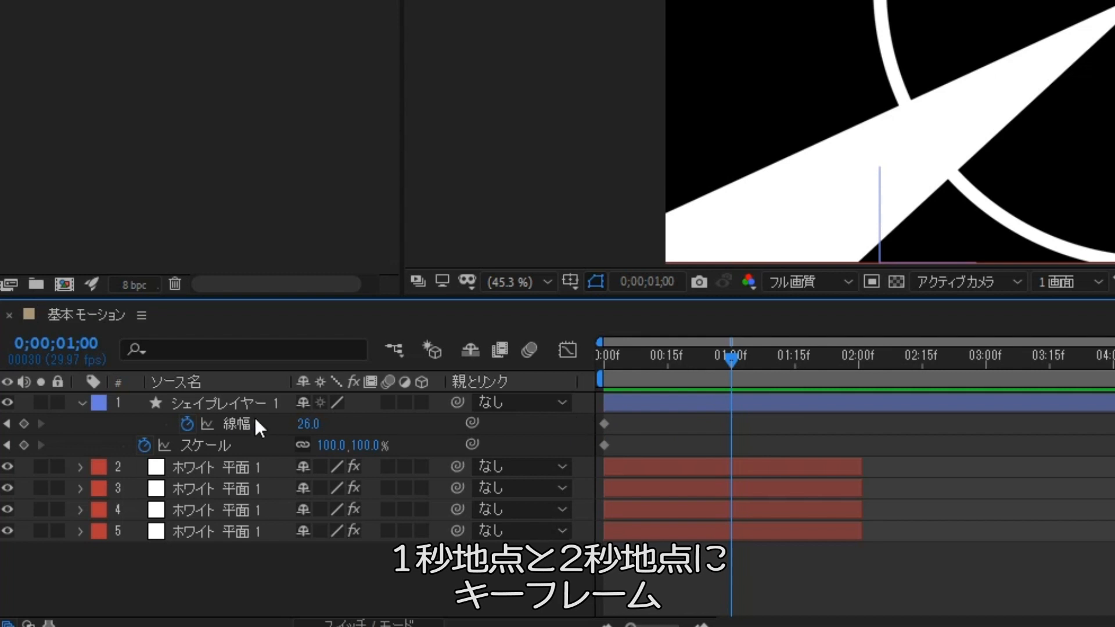
click(23, 423)
click(24, 445)
click(766, 358)
drag(772, 359, 857, 361)
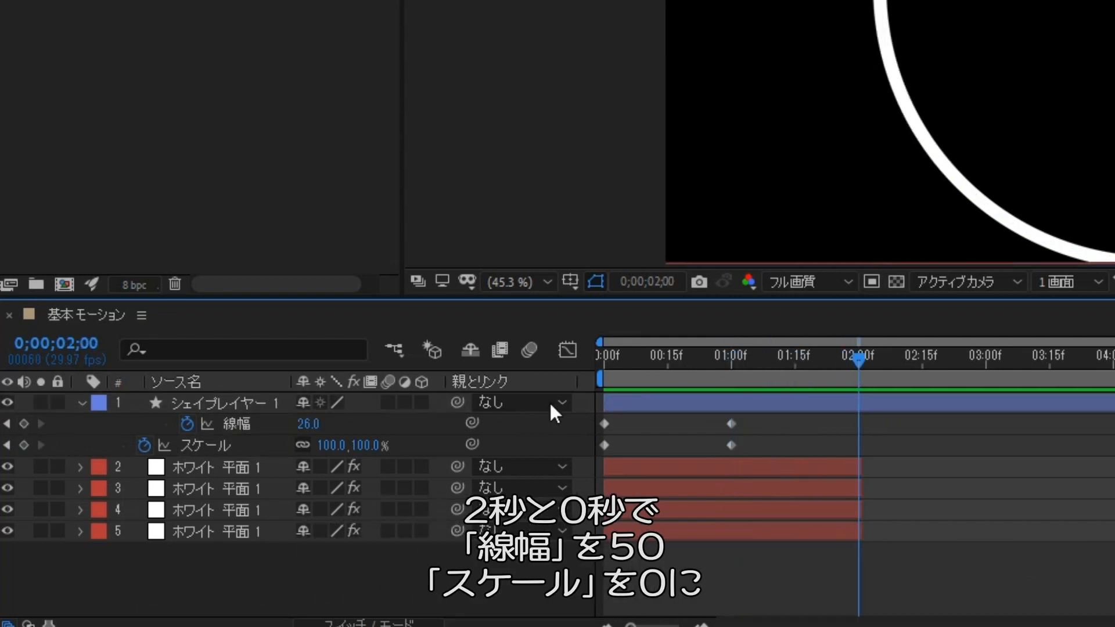
click(24, 423)
click(24, 445)
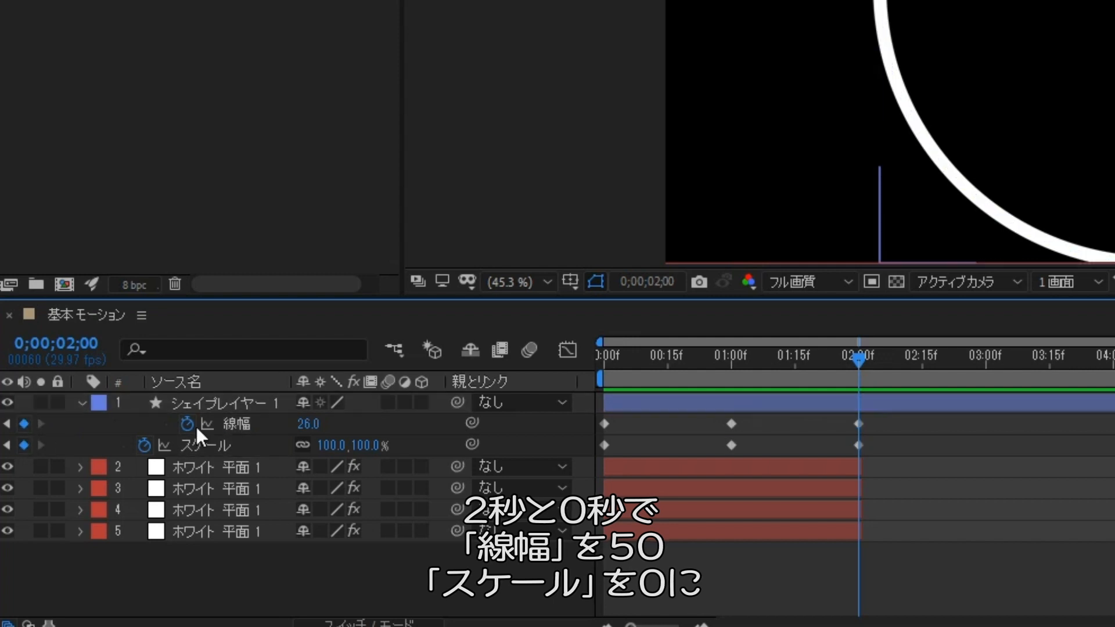
- Set the shape layer's scale to 0% and its stroke width to 50 at the 2-second keyframes
click(328, 446)
text(0)
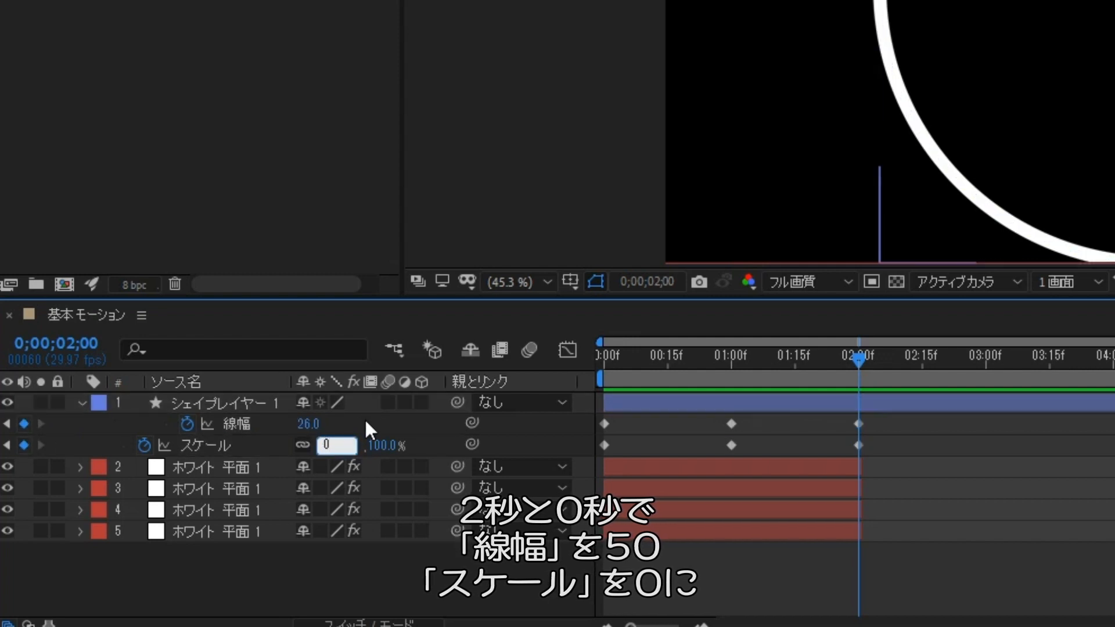
key(Return)
click(310, 424)
text(50)
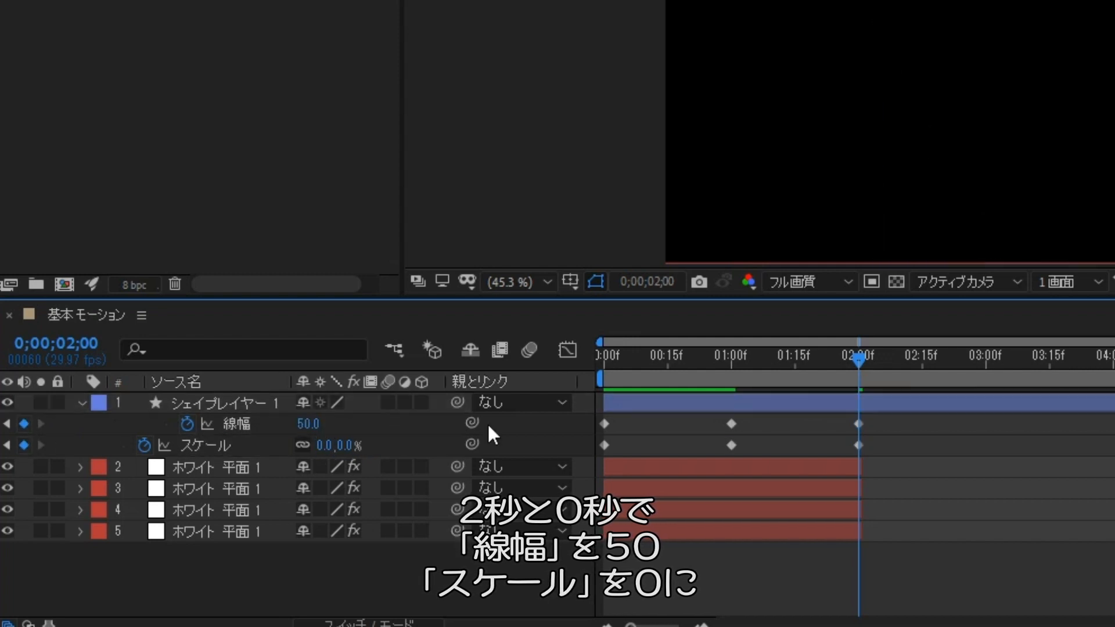
click(857, 424)
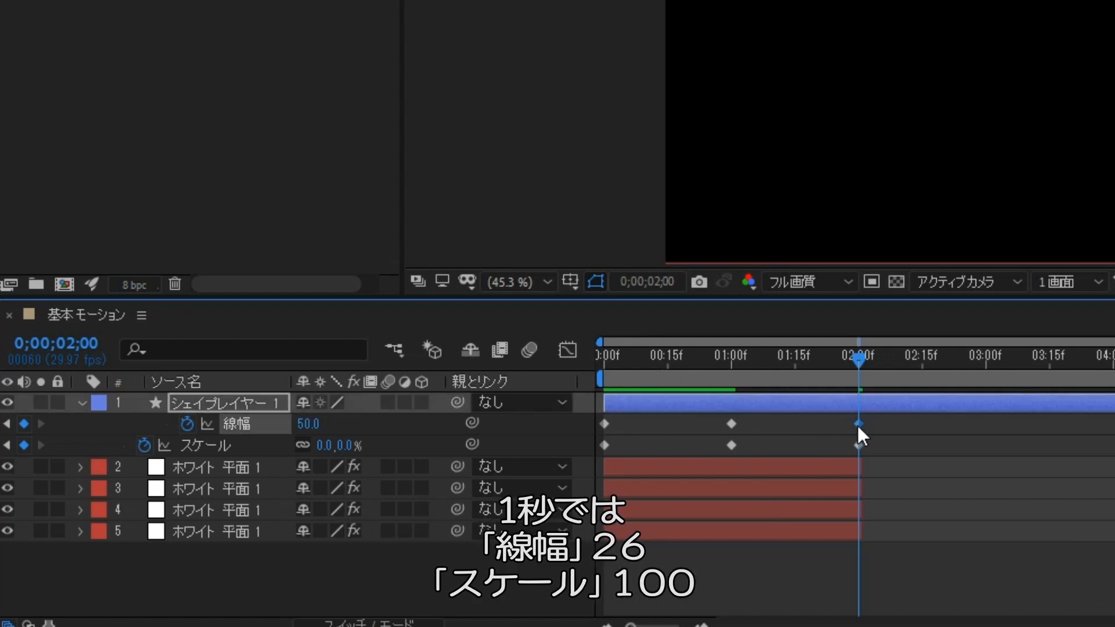
click(857, 444)
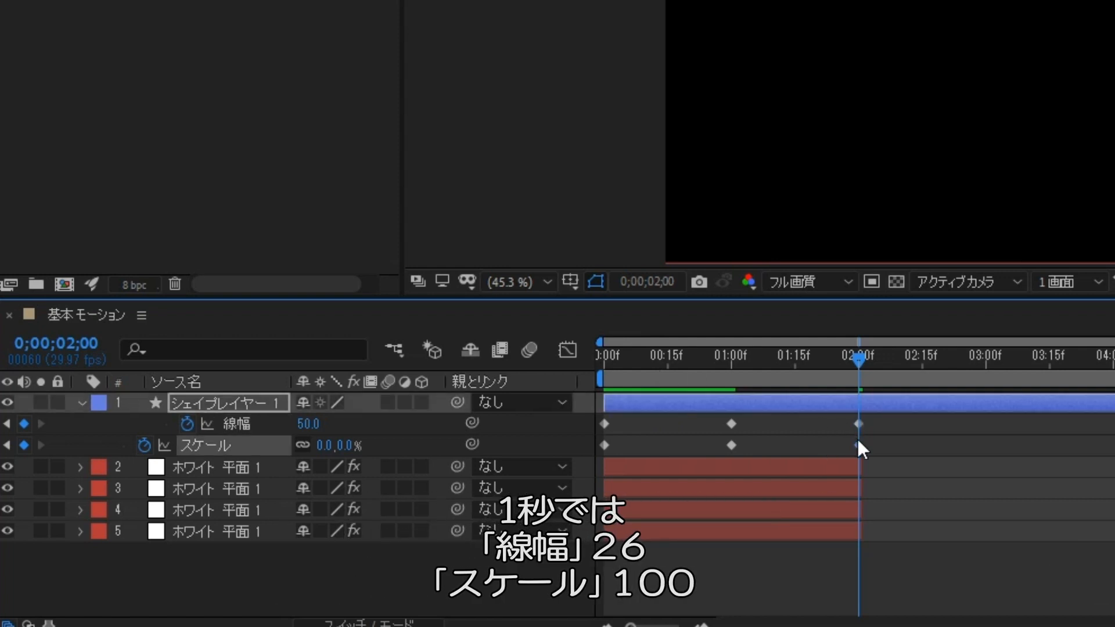
- Set the shape layer's scale to 0% and its stroke width to 50 at the 0-second keyframes
click(612, 451)
drag(634, 368, 603, 367)
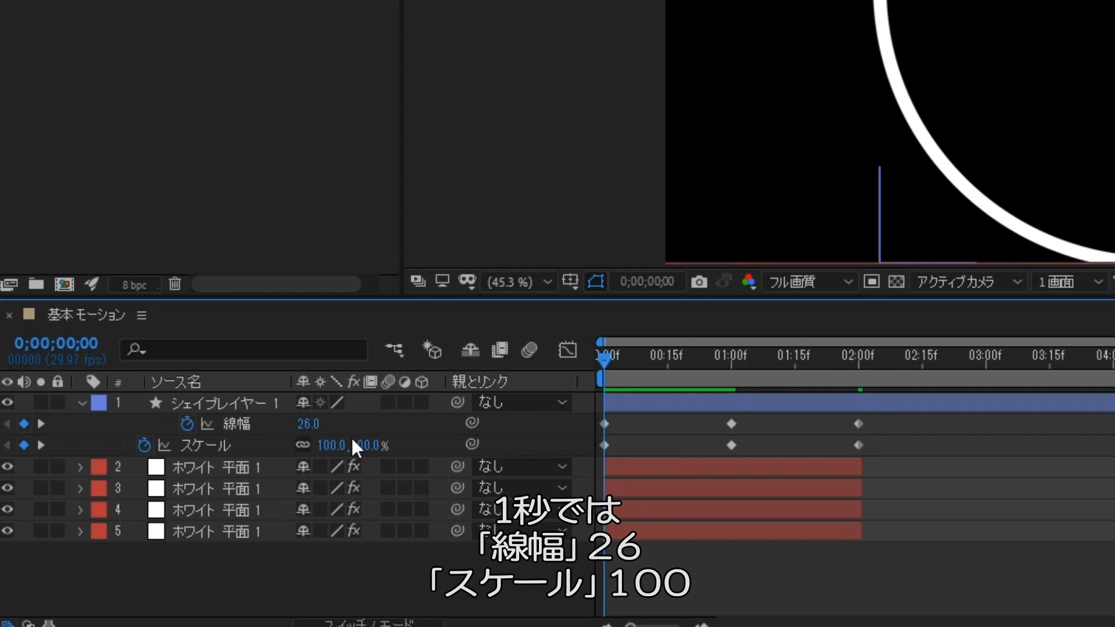
key(Return)
click(311, 423)
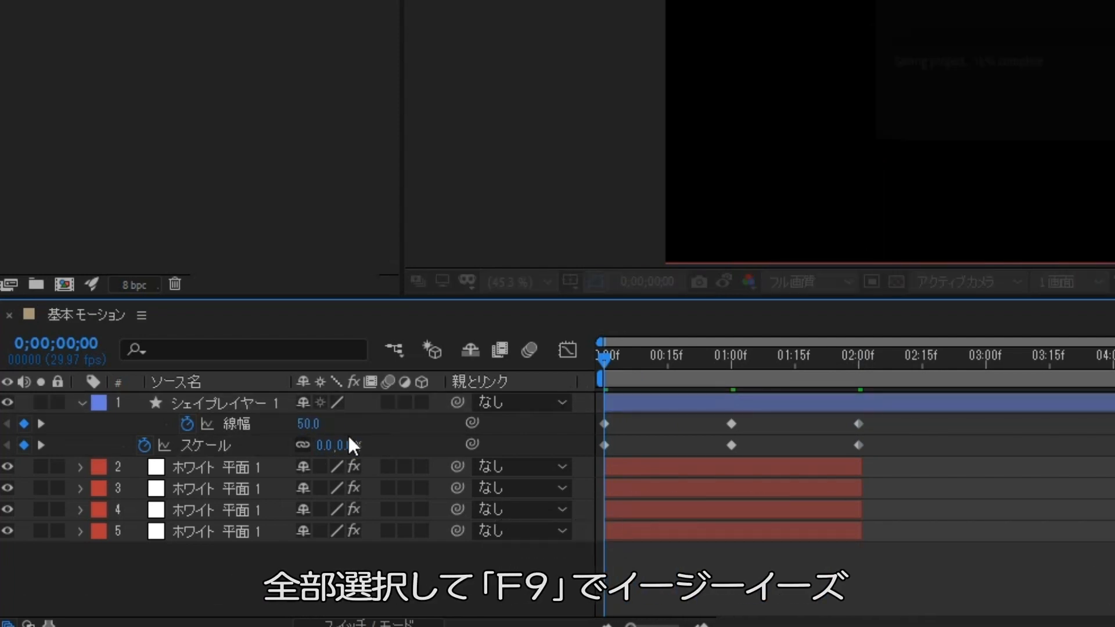
- Apply Easy Ease to all stroke width and scale keyframes of the shape layer
click(209, 444)
shift+click(246, 424)
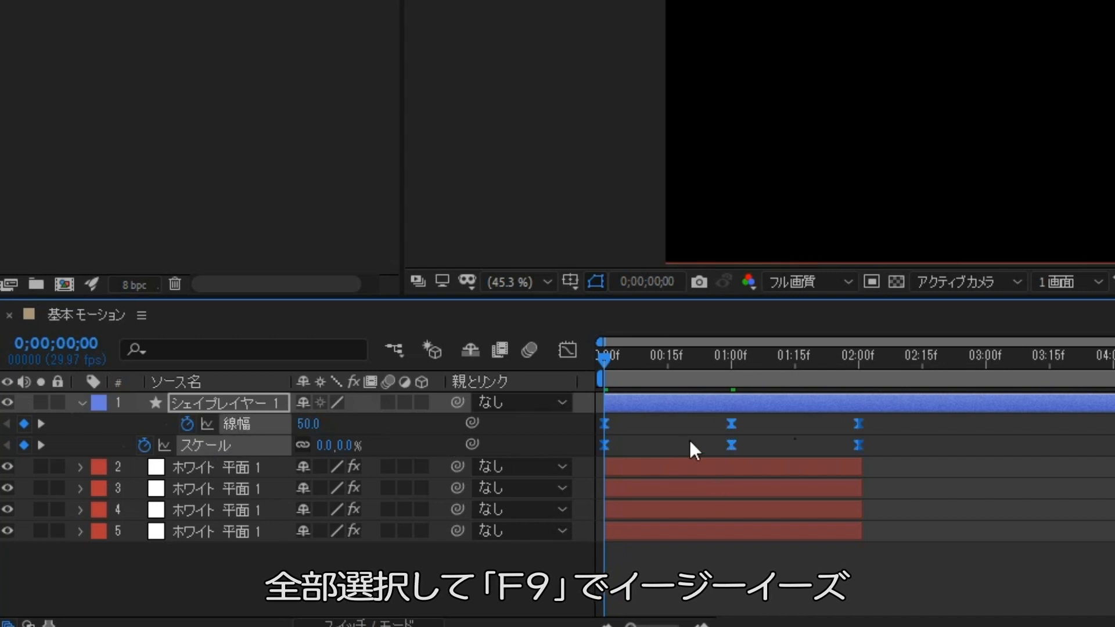
key(F9)
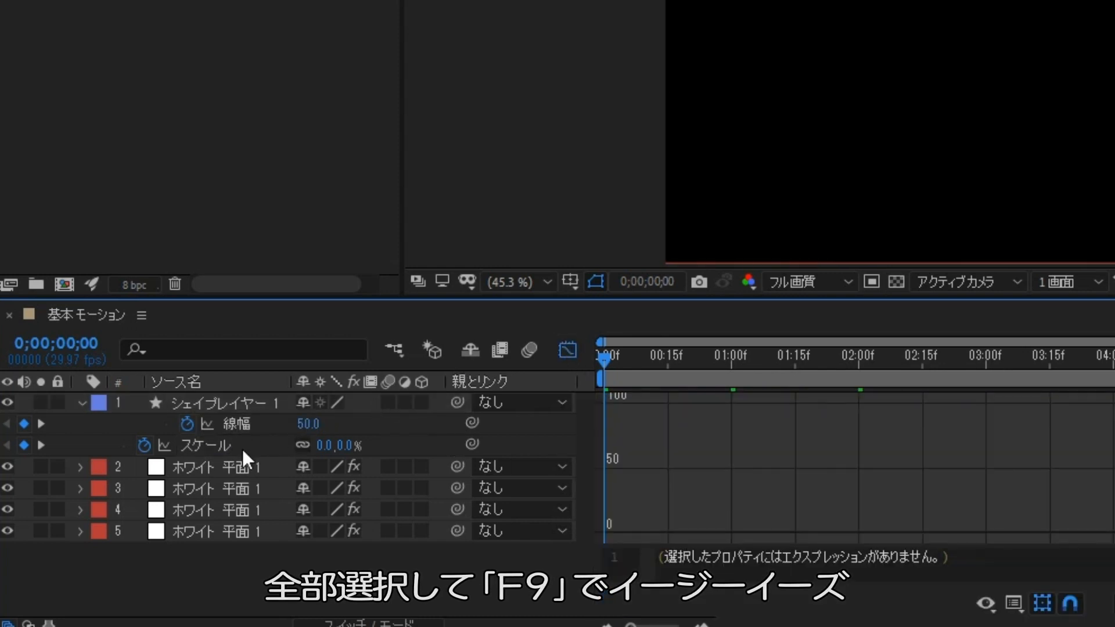
- Reshape the scale value graph into a rounded arch, rising steeply from 0 seconds and falling steeply into 2 seconds
click(243, 449)
drag(633, 626, 655, 626)
click(607, 532)
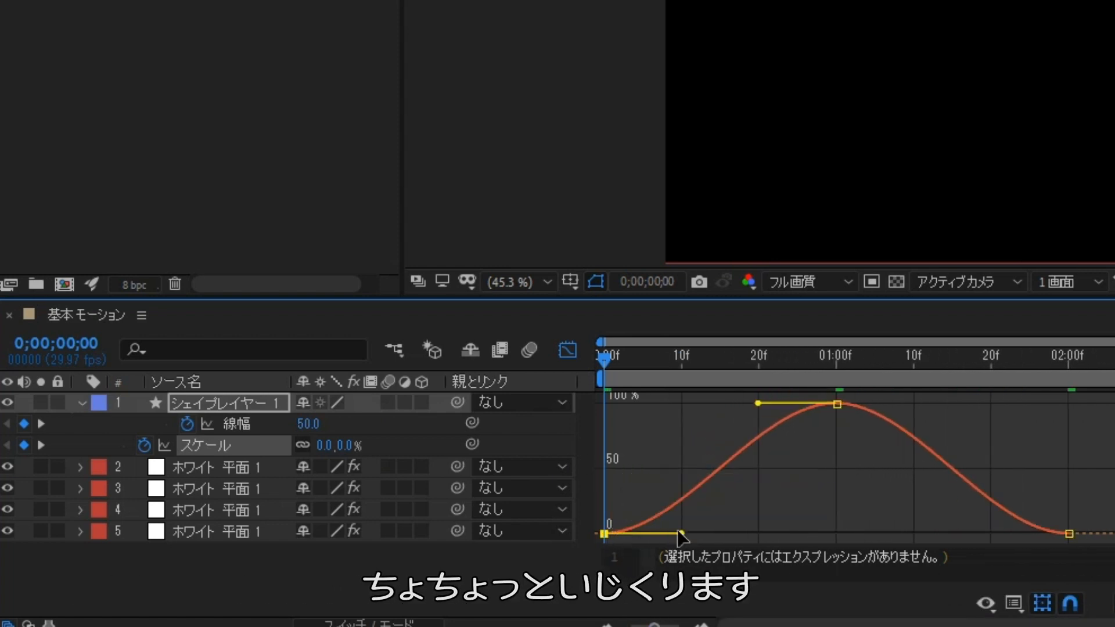
drag(681, 533, 613, 421)
click(1067, 534)
drag(991, 533, 1043, 416)
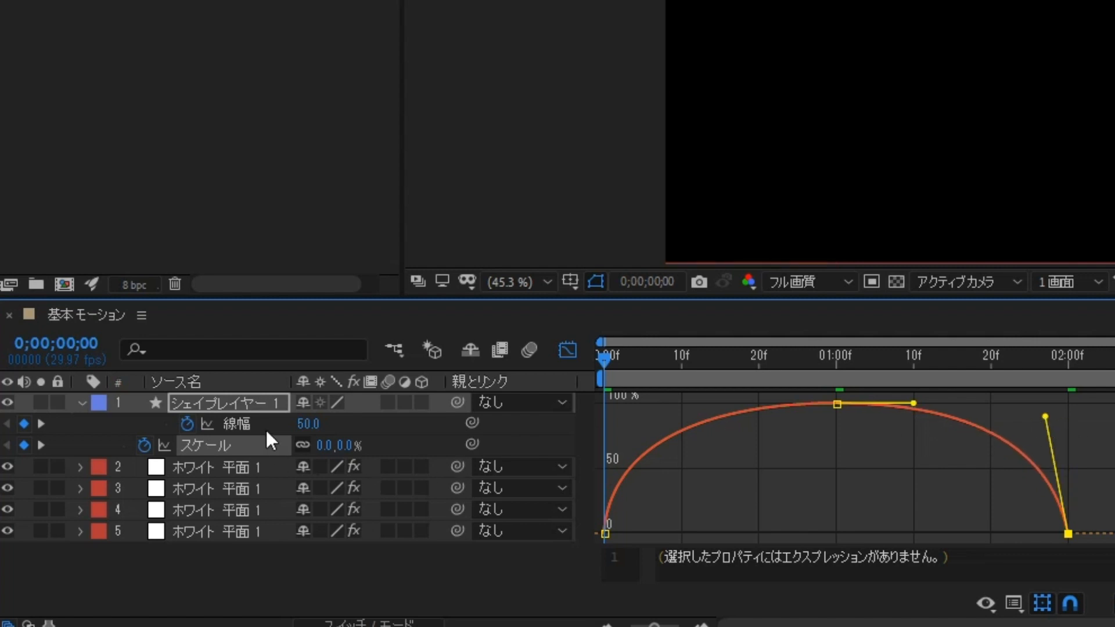
- Reshape the stroke width value graph into a rounded U, dropping steeply from 0 seconds and rising steeply into 2 seconds
click(270, 426)
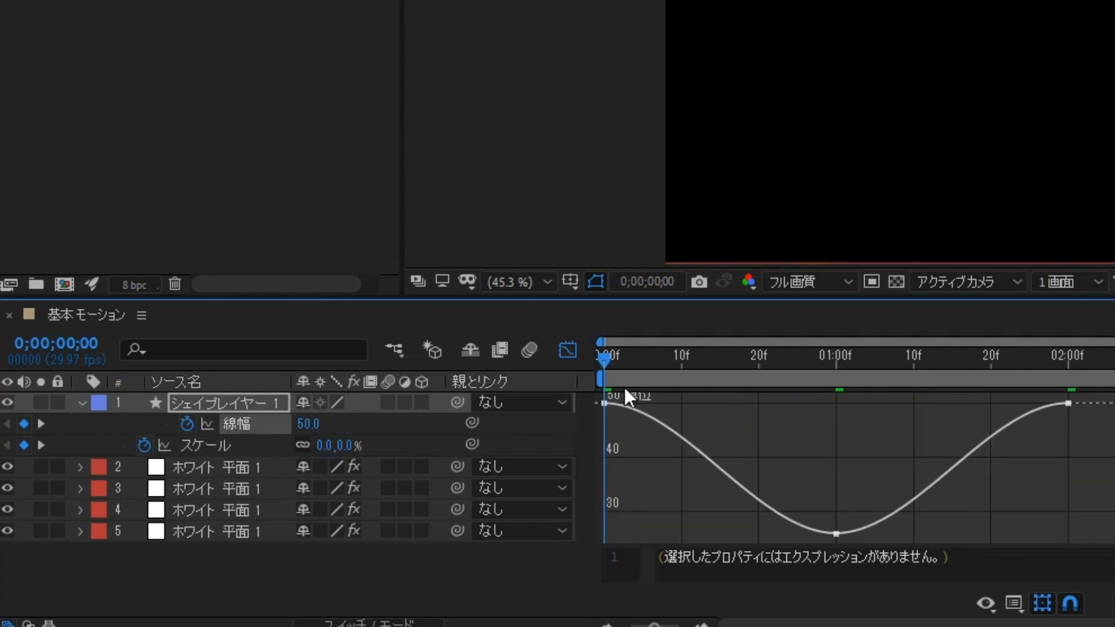
click(605, 403)
drag(681, 403, 632, 517)
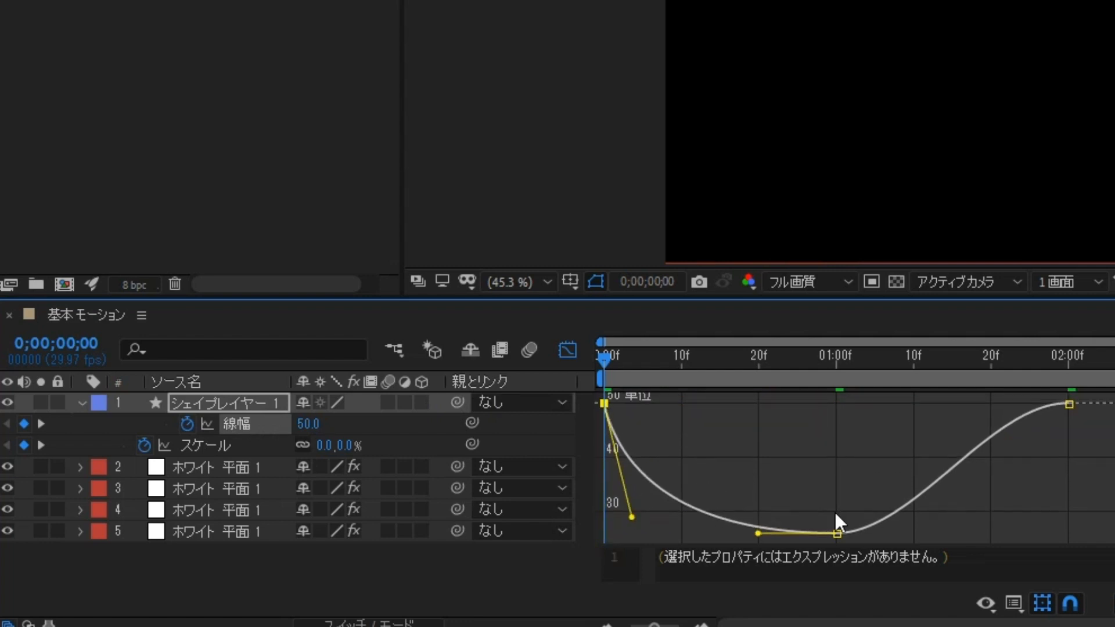
click(1069, 403)
drag(990, 403, 1062, 515)
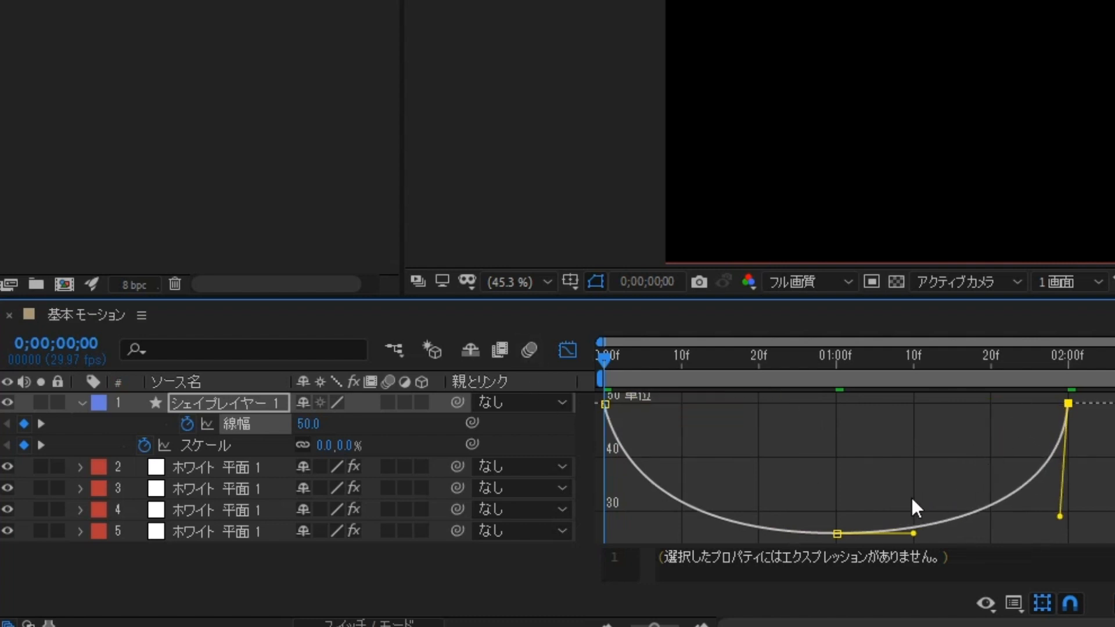
- Show the scale value graph of the shape layer and preview the finished ring animation
click(209, 445)
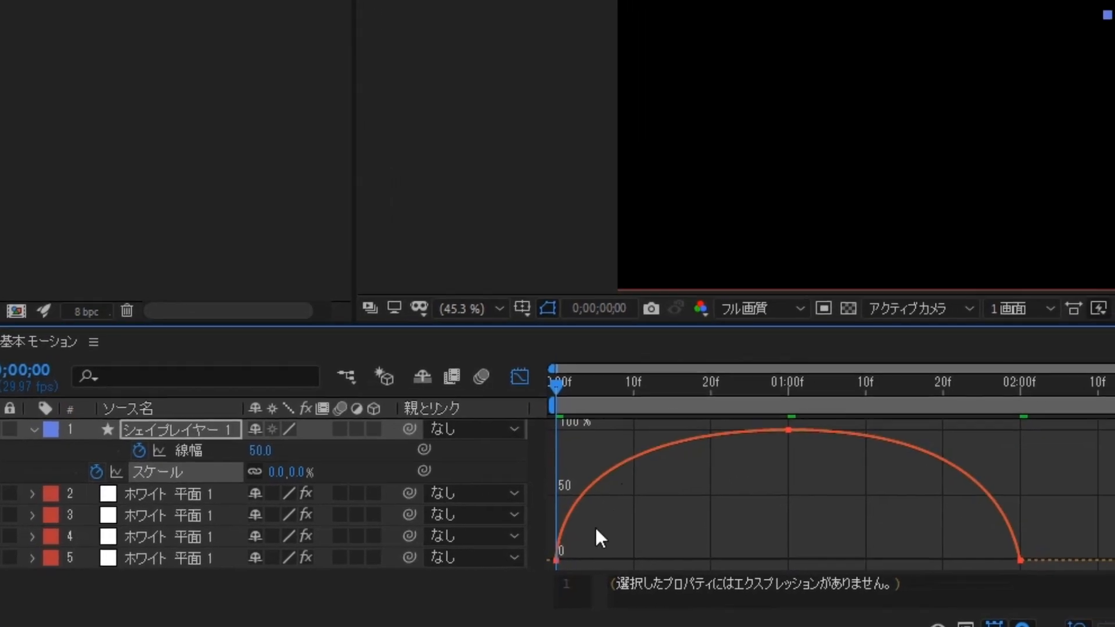
key(space)
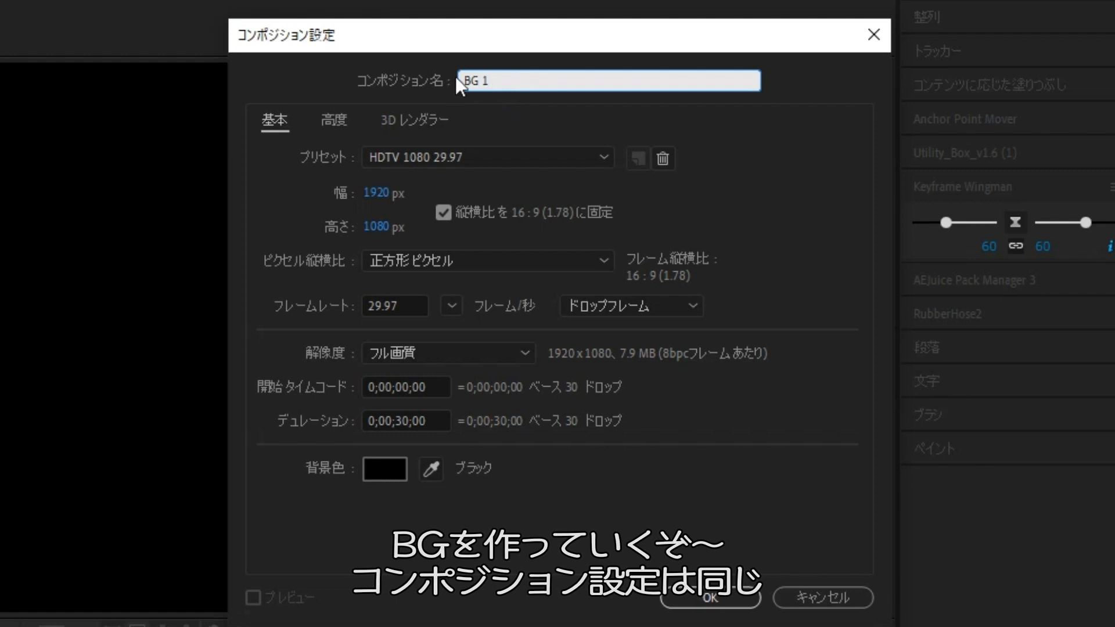
- Create a 1920 x 1080, 29.97 fps, 30-second composition named BG 1 and add a red solid layer
key(Return)
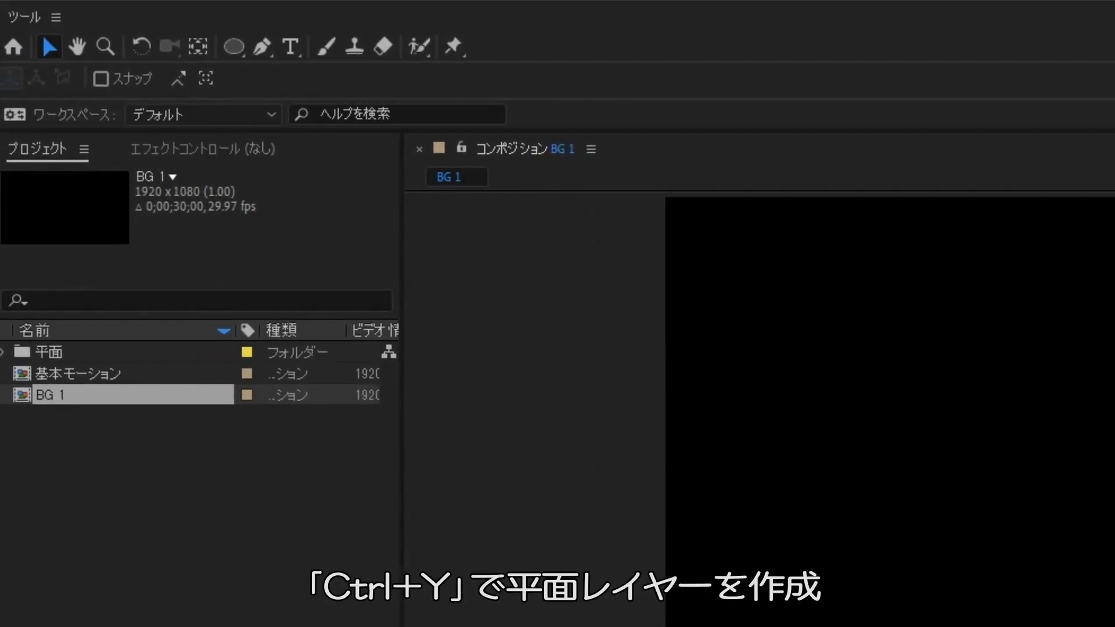
key(ctrl+y)
click(287, 404)
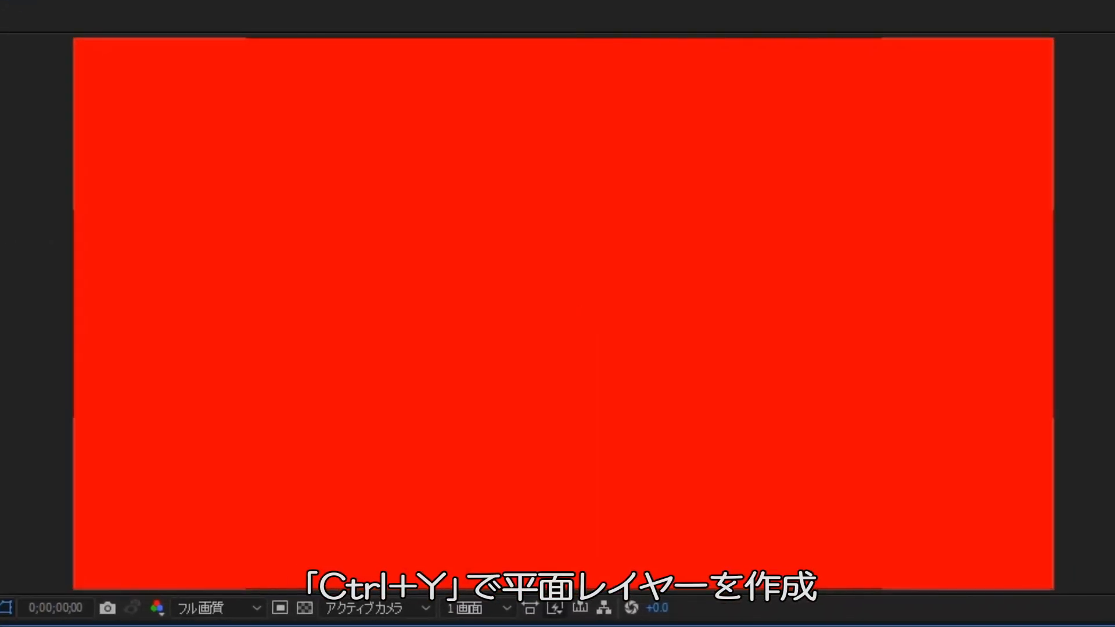
- Find the グラデーション effect by searching for グラ and apply it to the red solid with the 放射状 shape
click(1035, 99)
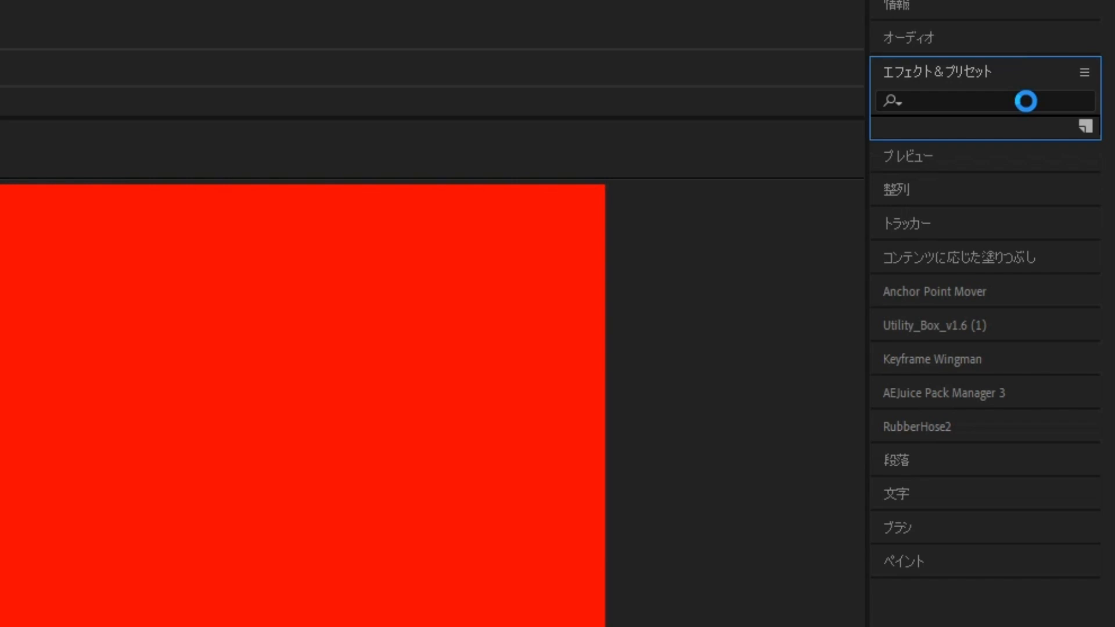
text(ぐr)
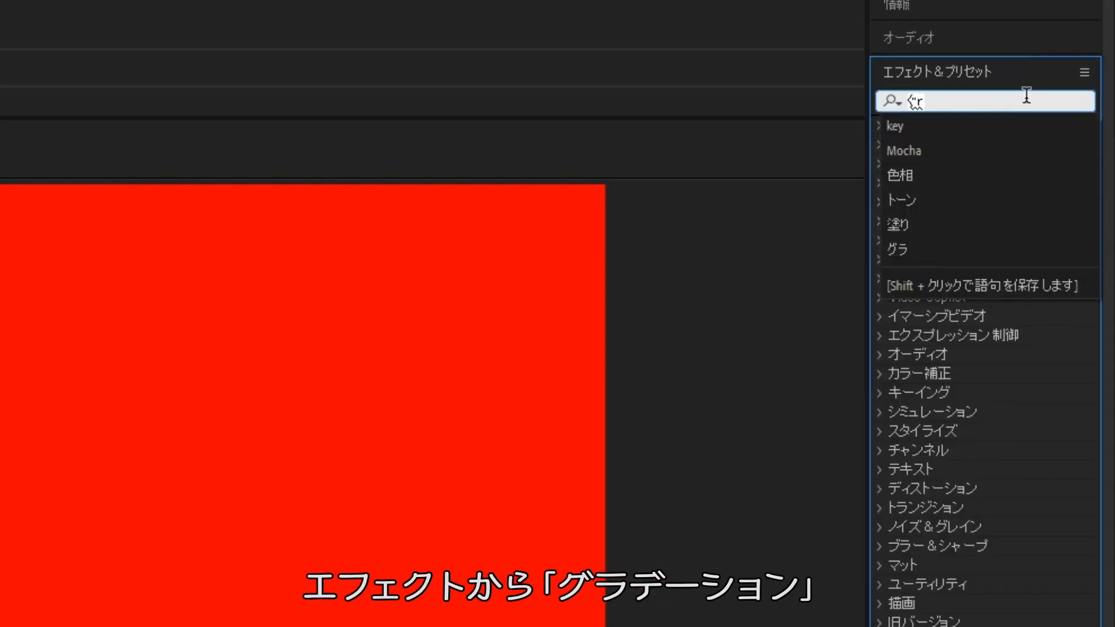
text(a)
key(space)
key(Return)
key(Zenkaku_Hankaku)
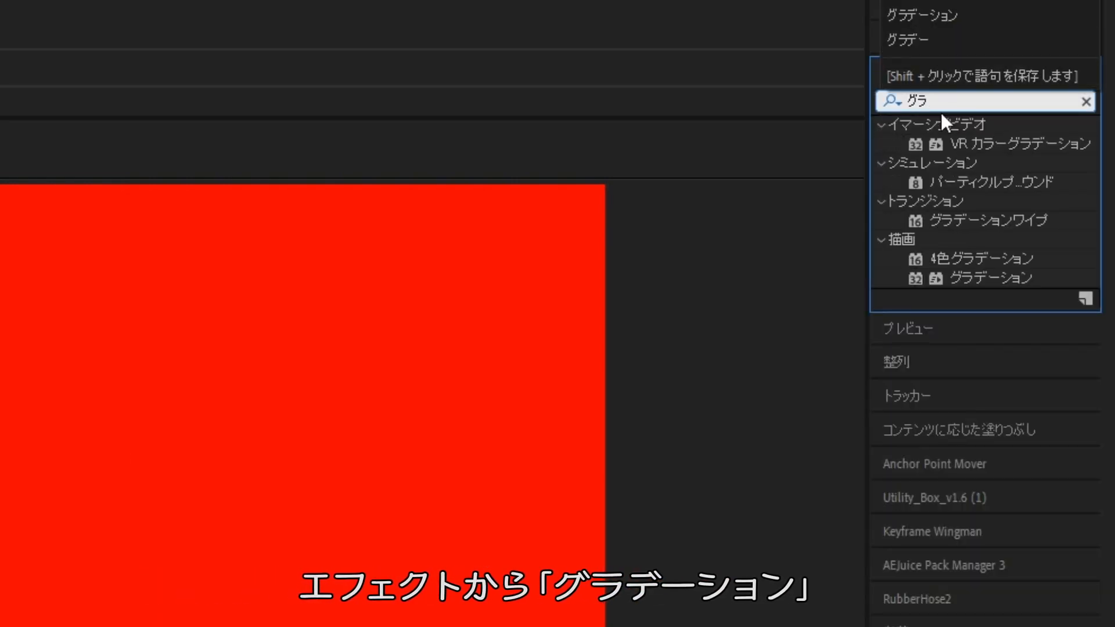
drag(975, 279, 225, 407)
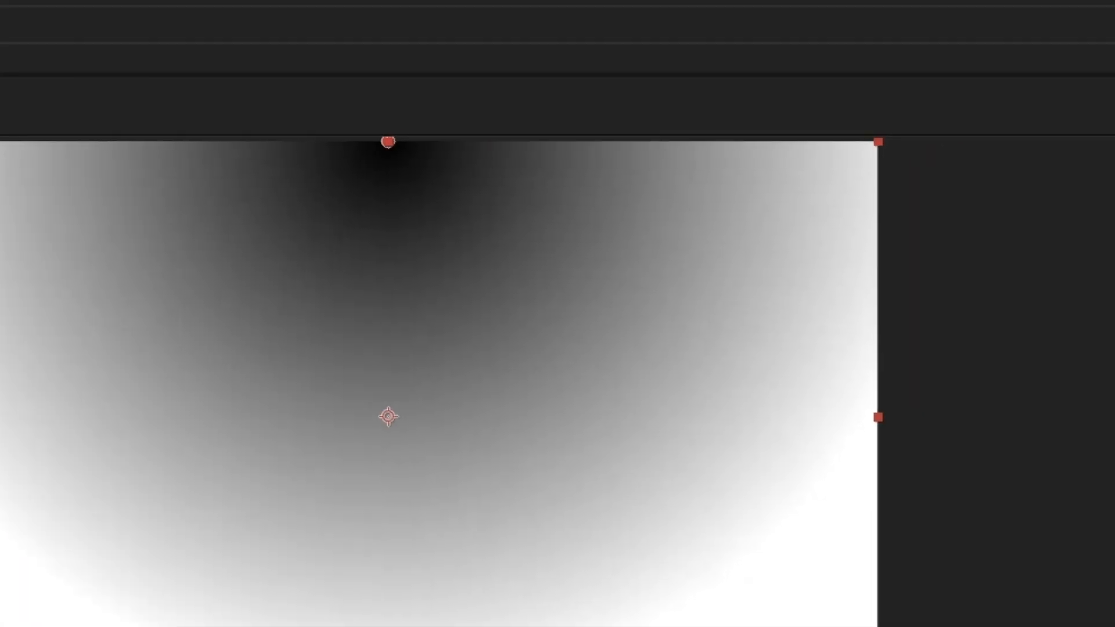
- Set the start colour of the gradient effect to a saturated medium green
click(229, 107)
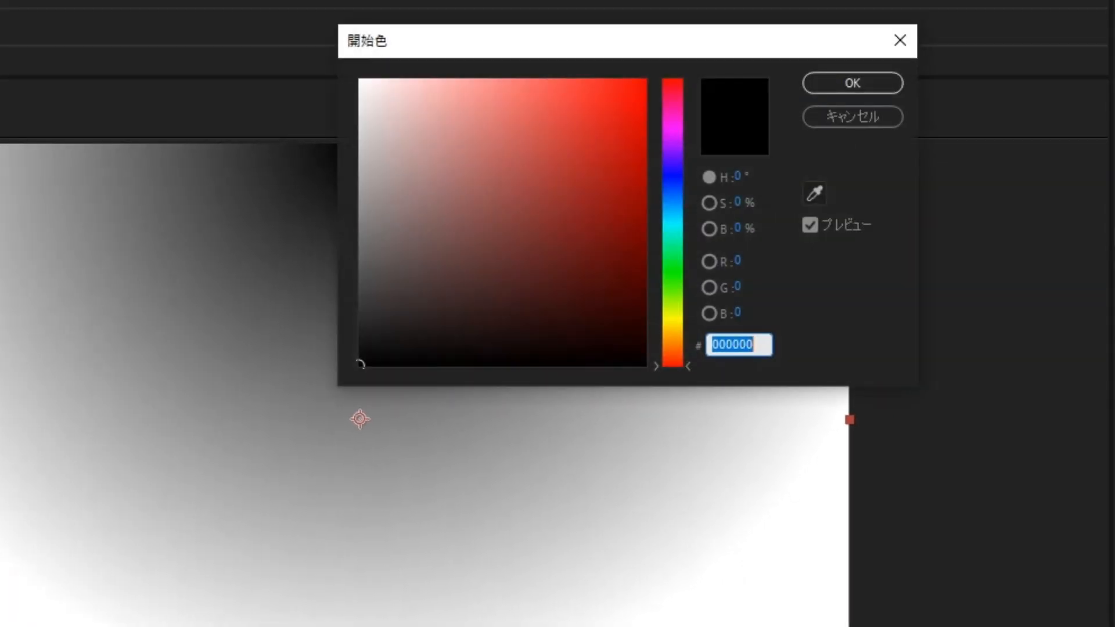
drag(681, 152, 682, 256)
drag(557, 217, 589, 124)
click(852, 83)
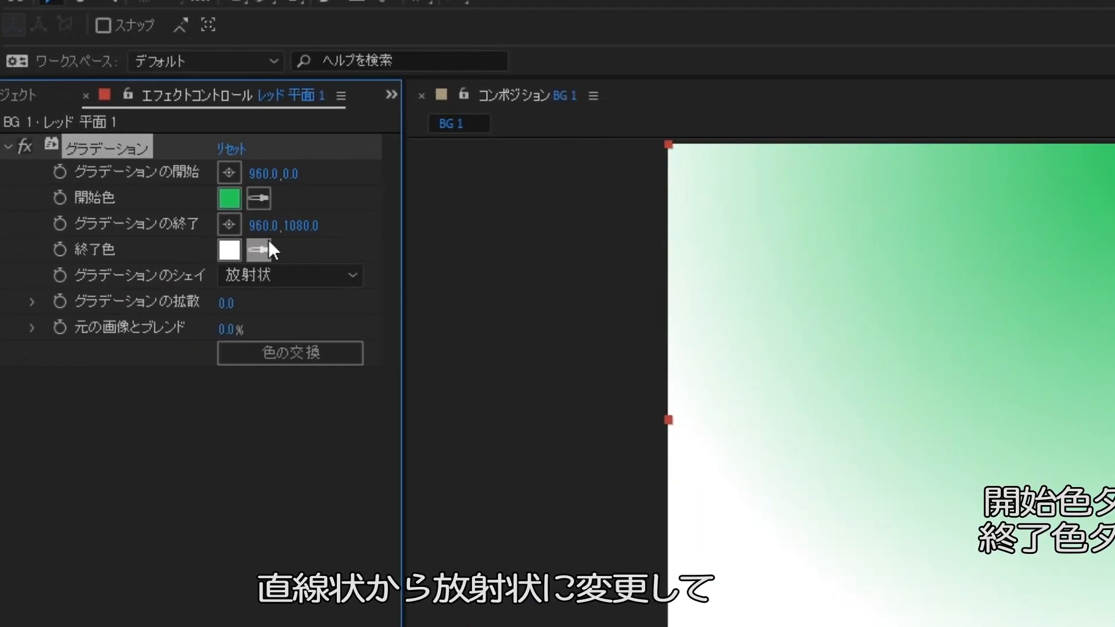
- Sample the start colour as the gradient's end colour and lighten it to the pale green 8FCEA1
click(263, 248)
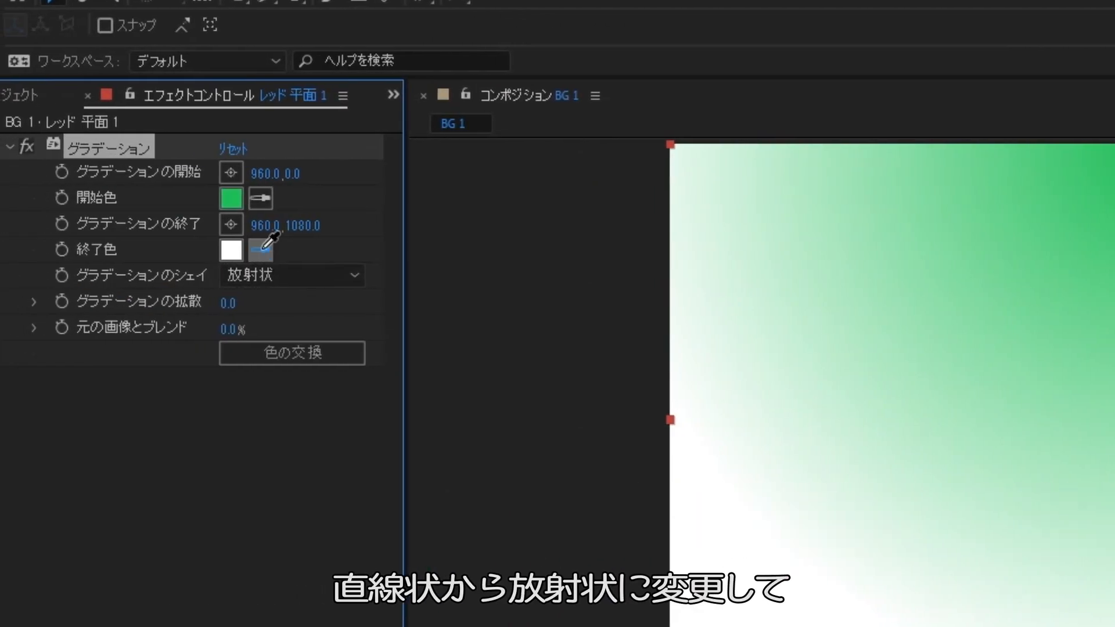
click(232, 199)
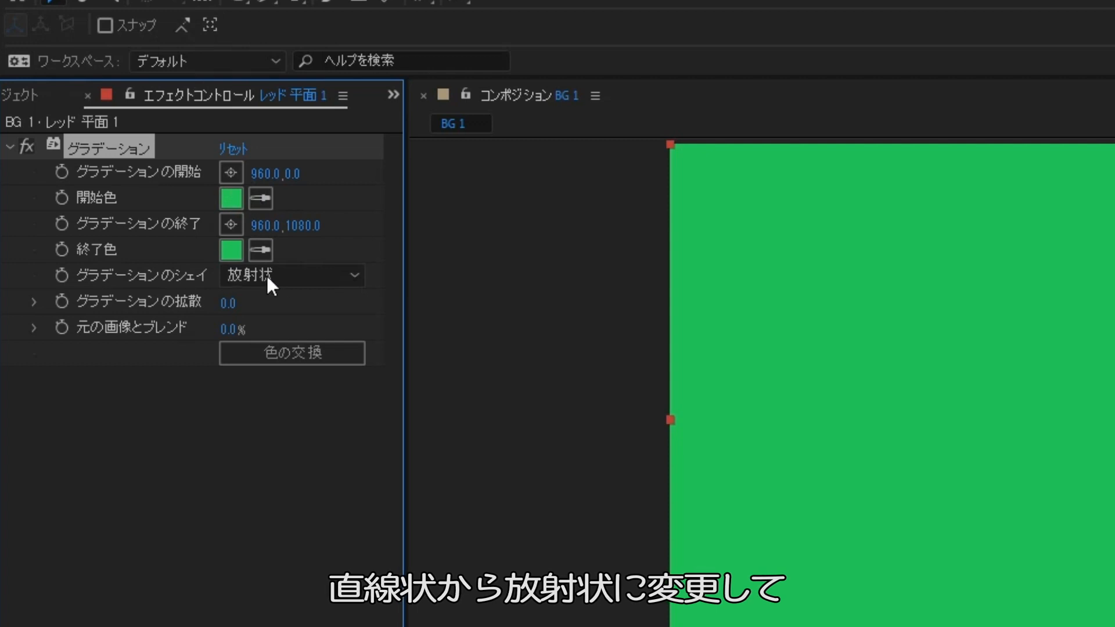
click(232, 251)
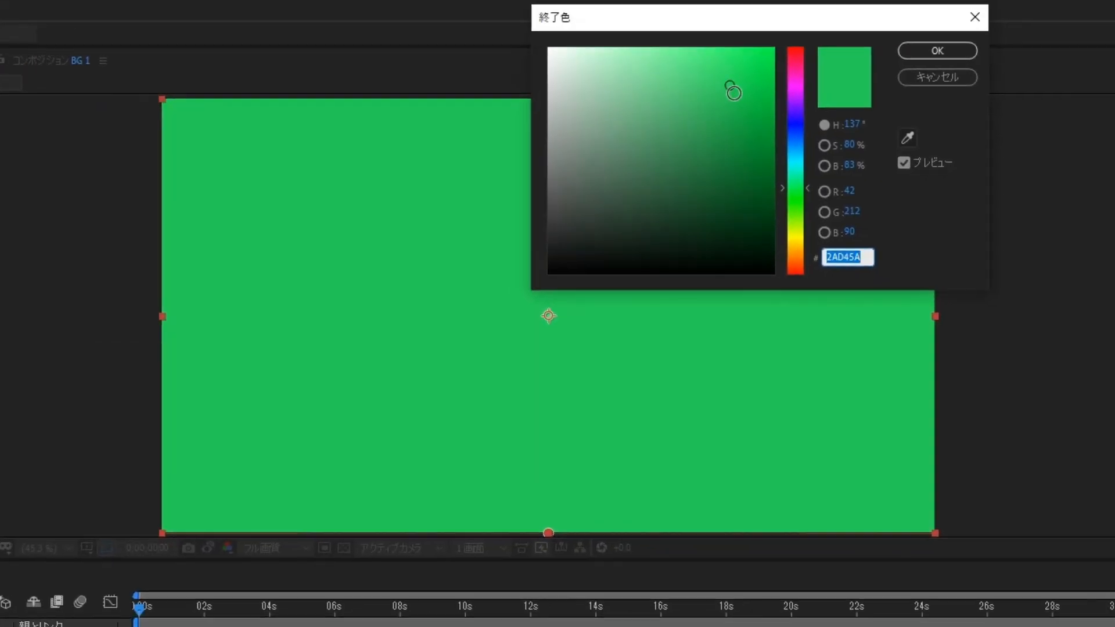
drag(730, 88, 615, 90)
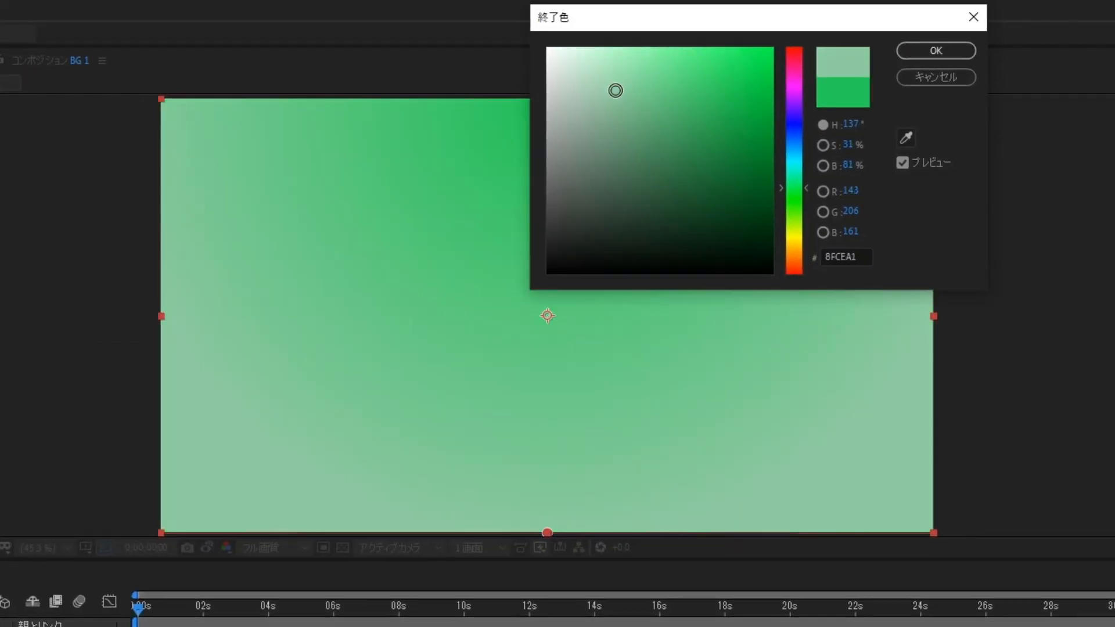
click(918, 56)
- Move the gradient start point to 196, 172 and the end point outside the frame to 3128, 1296
key(comma)
key(comma)
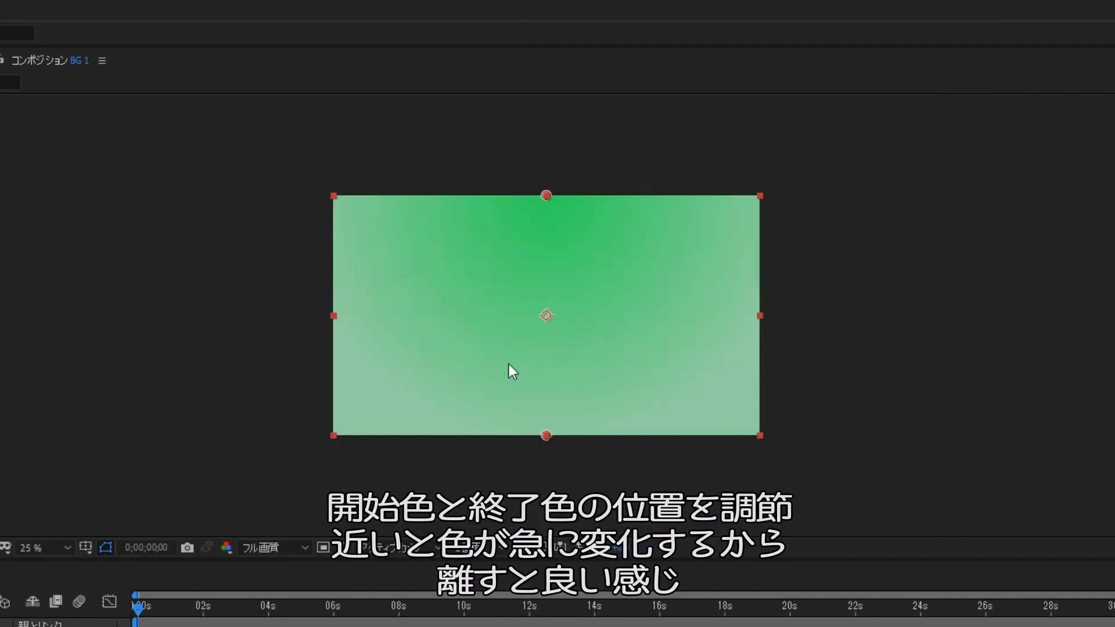
drag(546, 195, 409, 254)
drag(546, 434, 1016, 476)
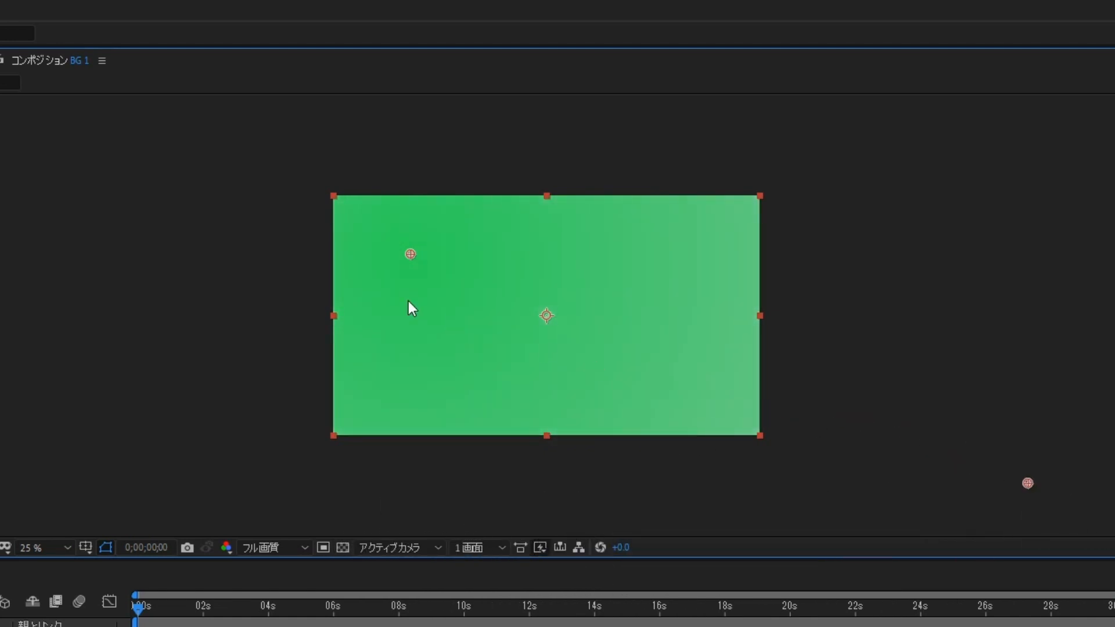
click(62, 543)
click(111, 256)
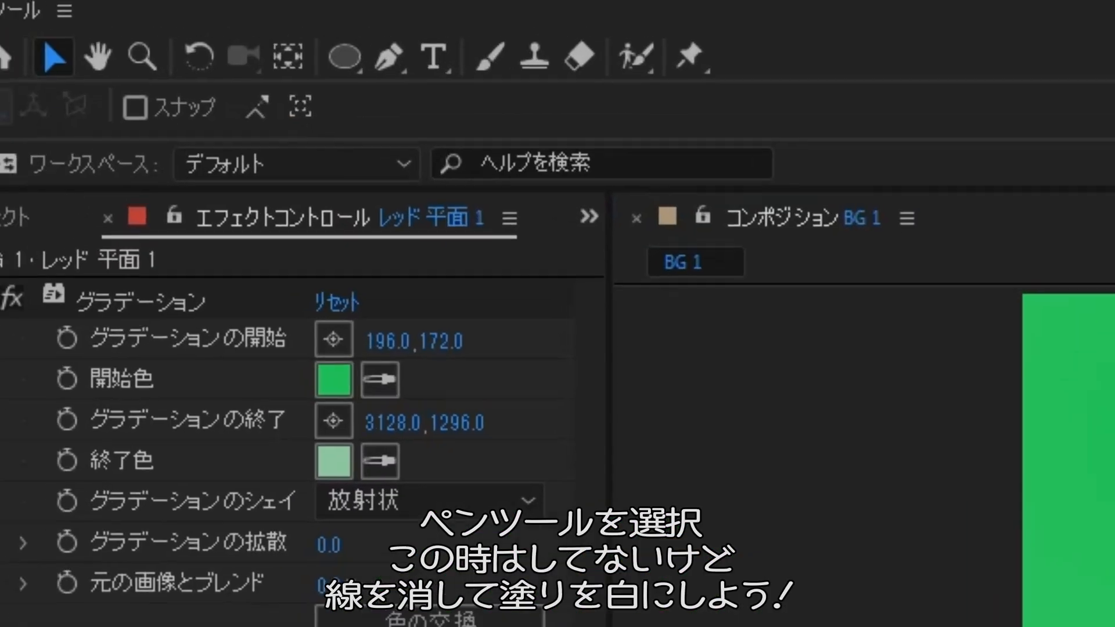
- Draw a closed Pen tool shape with a wavy left edge covering the frame's right part and fill it with FFFFFF
click(433, 62)
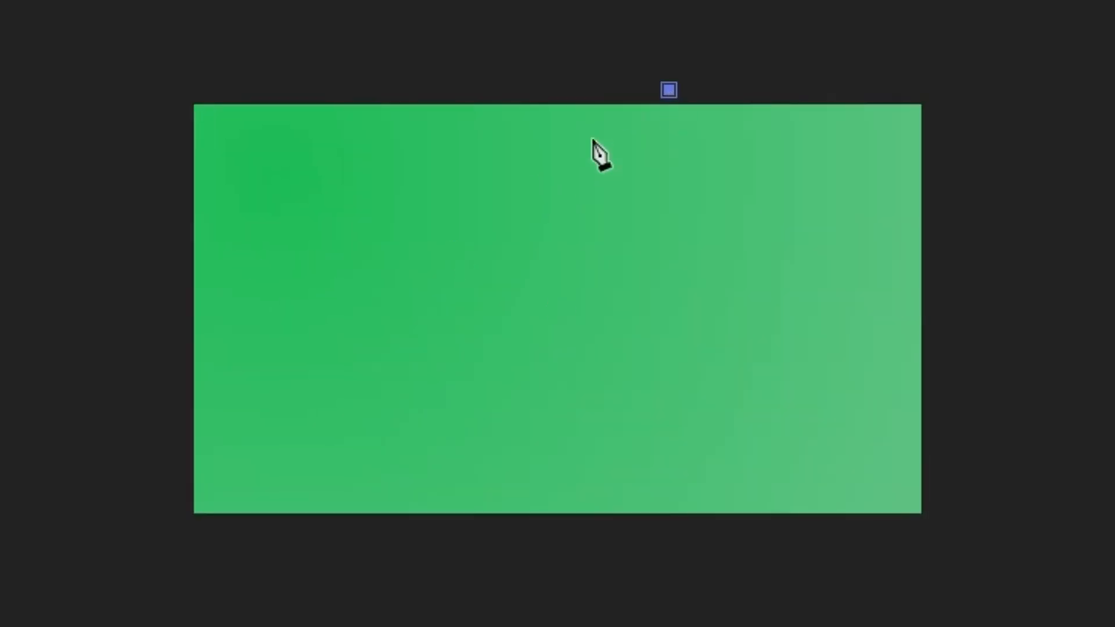
drag(511, 207, 498, 260)
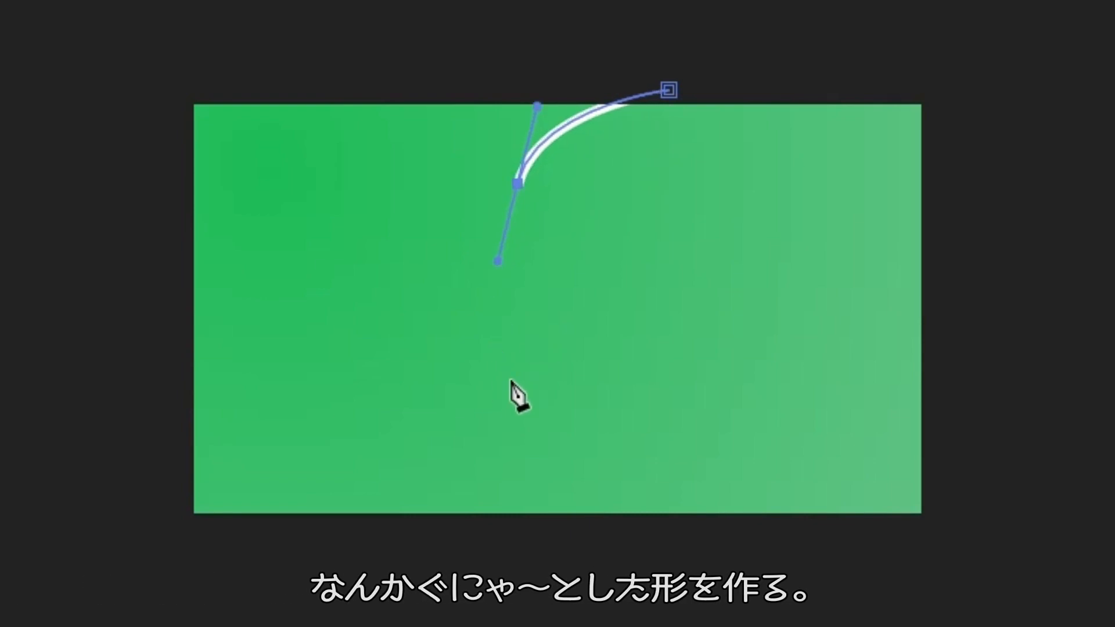
drag(463, 422, 396, 456)
drag(299, 578, 300, 625)
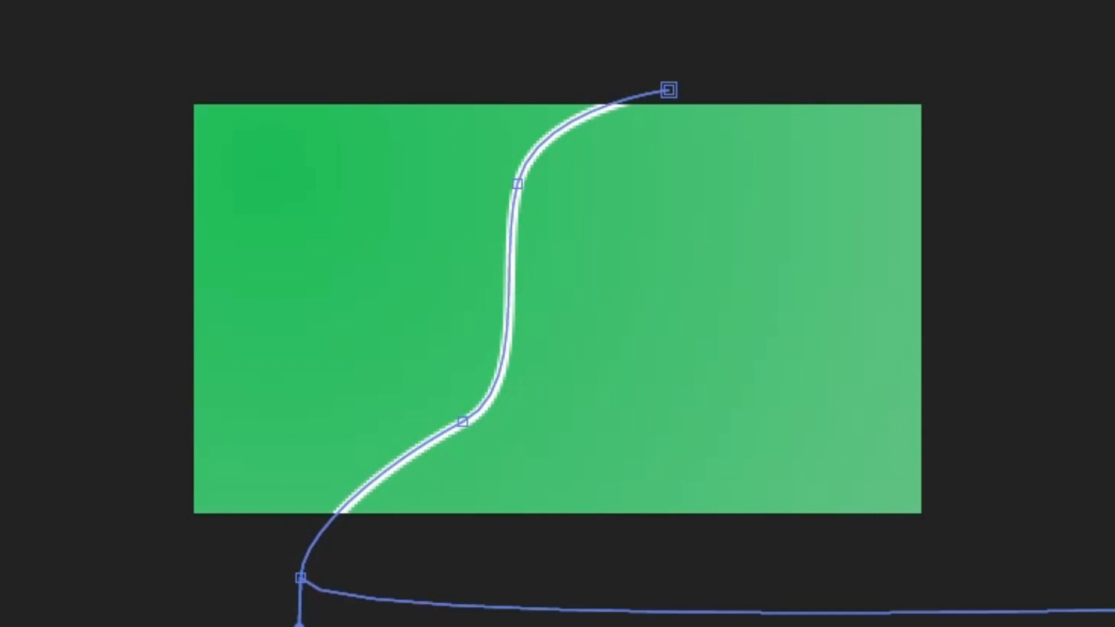
click(1075, 3)
click(669, 90)
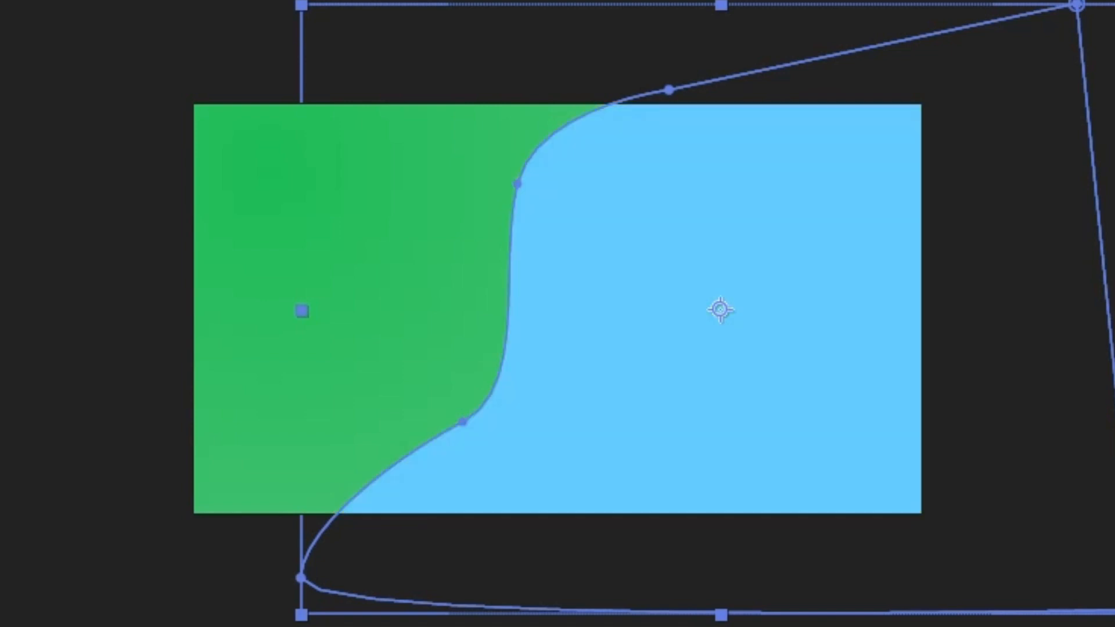
drag(682, 63, 558, 0)
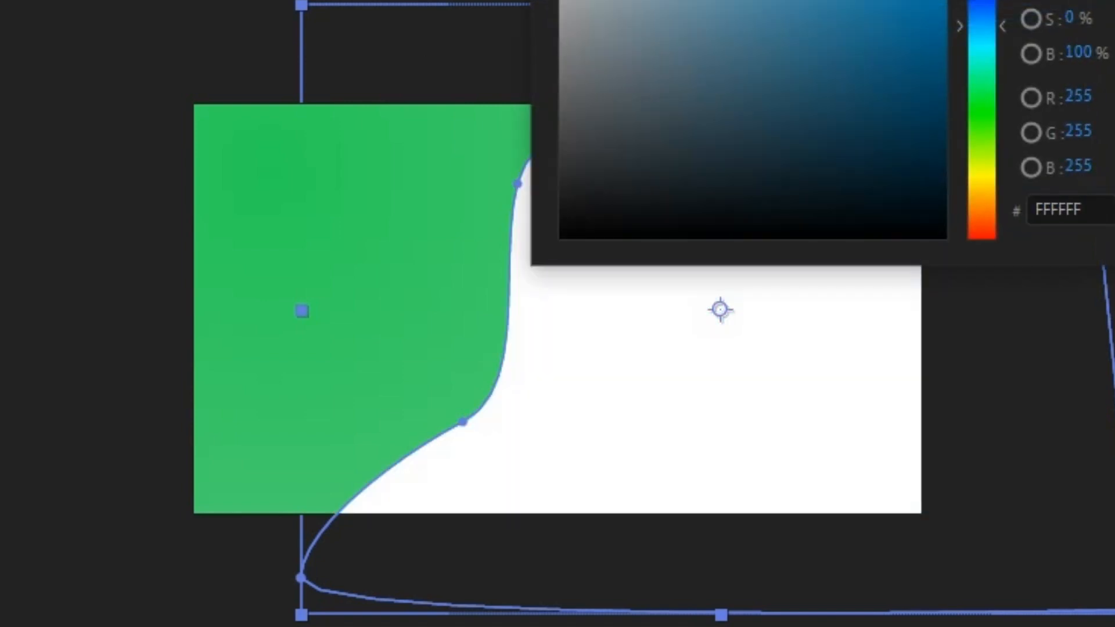
key(Return)
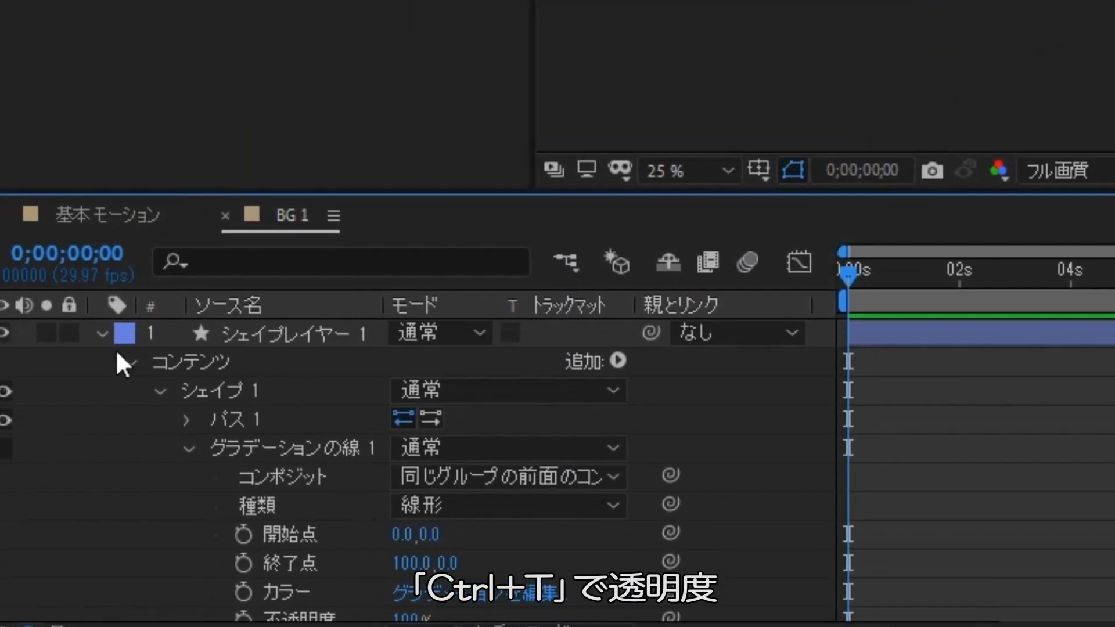
- Set the opacity of the wavy shape layer to 3%
click(110, 331)
click(281, 329)
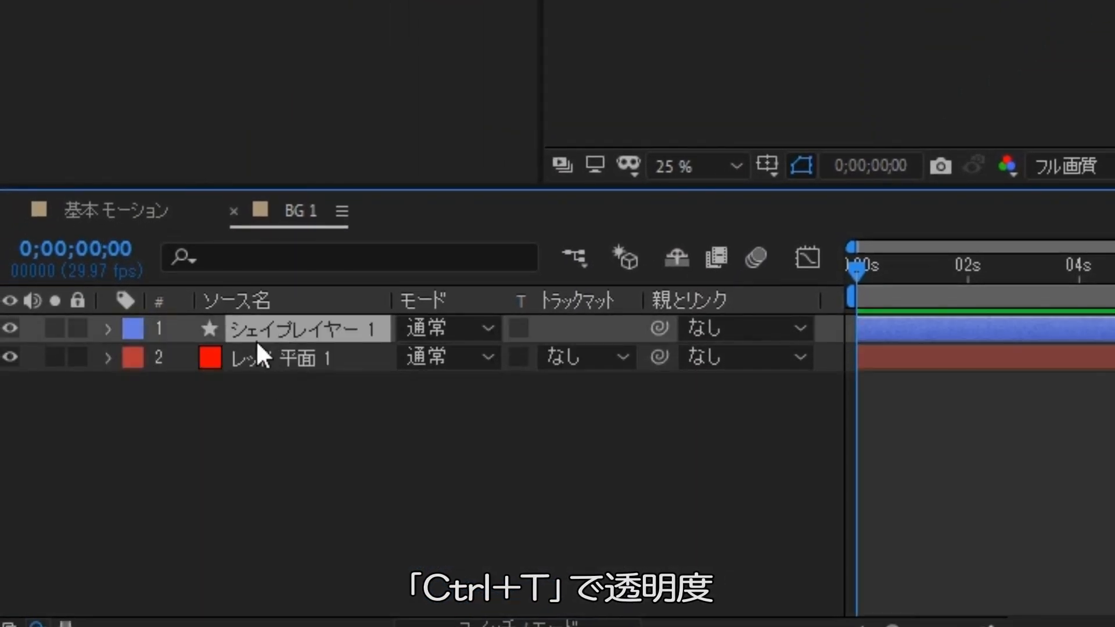
key(t)
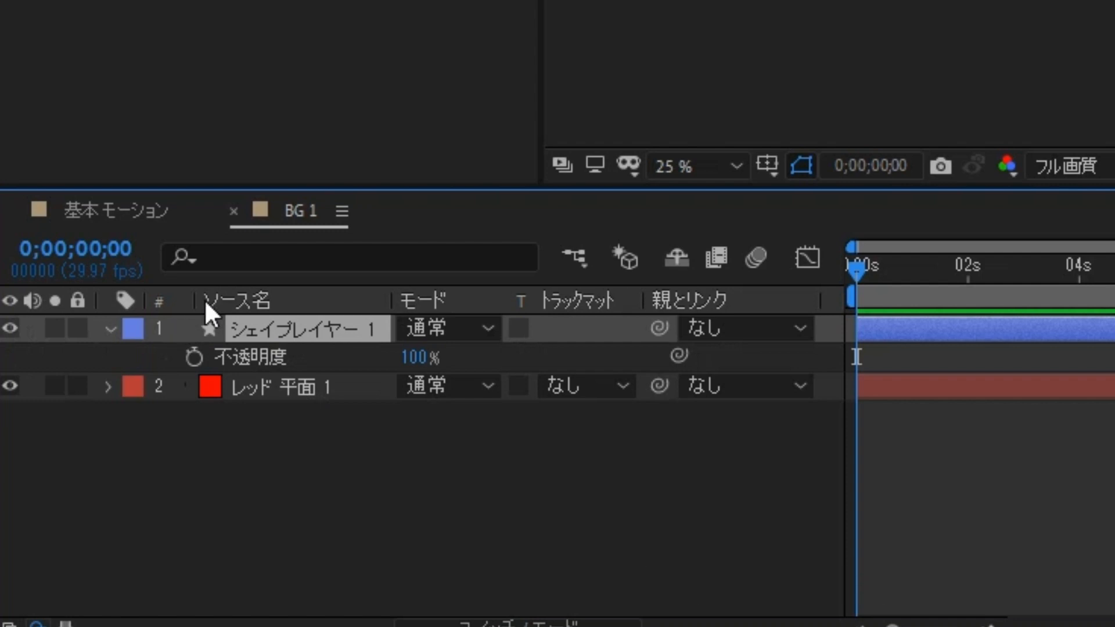
click(416, 358)
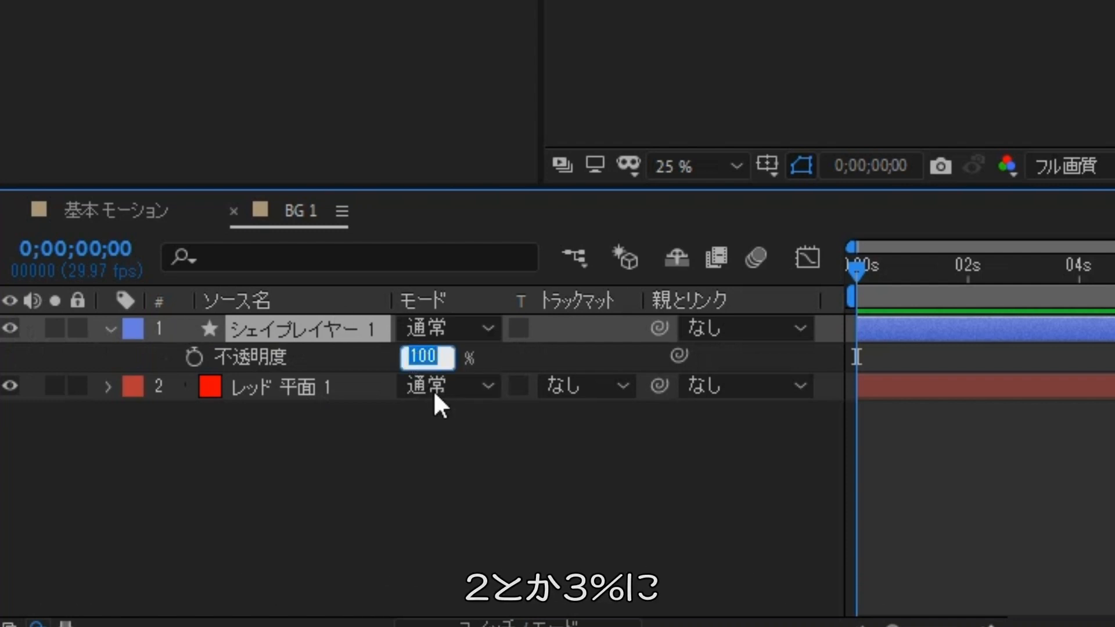
text(2)
click(435, 420)
click(408, 357)
text(3)
click(388, 412)
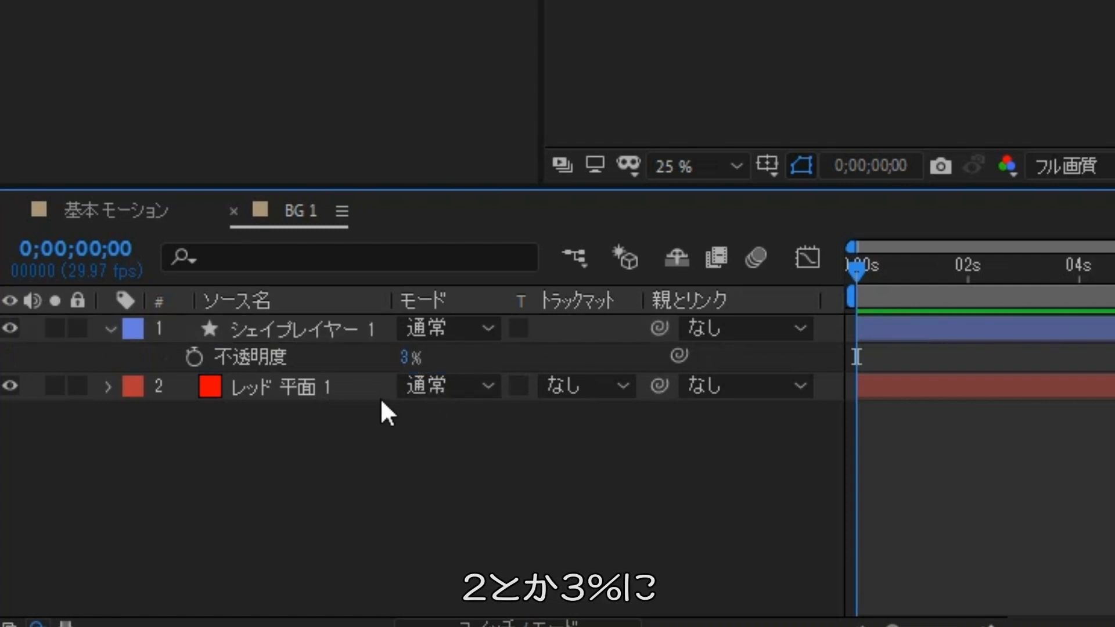
click(324, 340)
click(404, 458)
- Duplicate the wavy shape layer and shift the copy horizontally to position 1456, 540
click(716, 166)
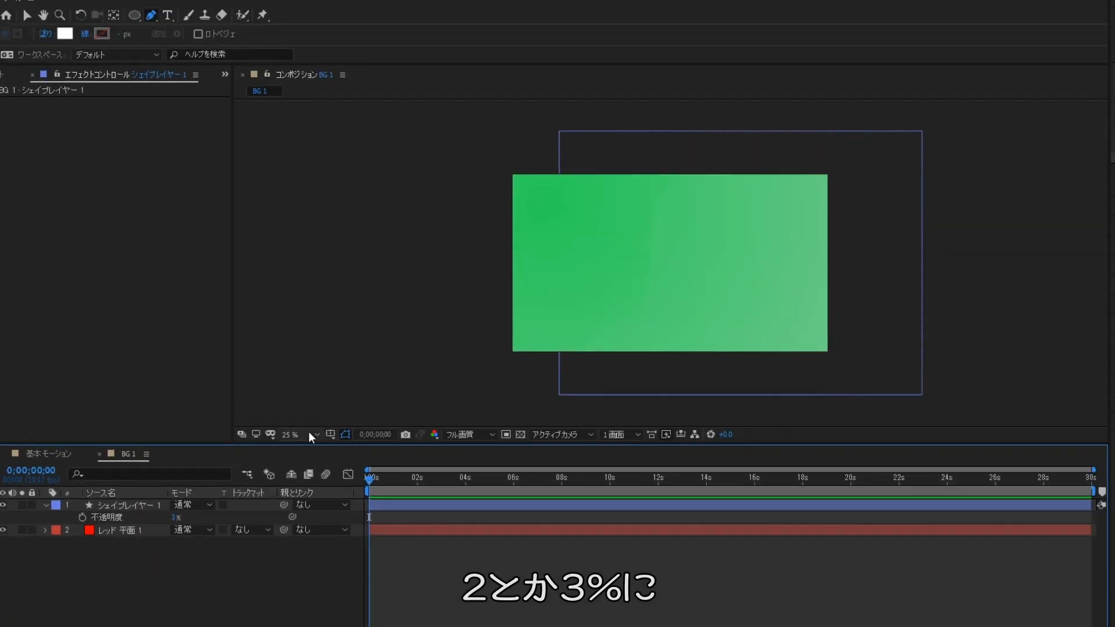
click(336, 219)
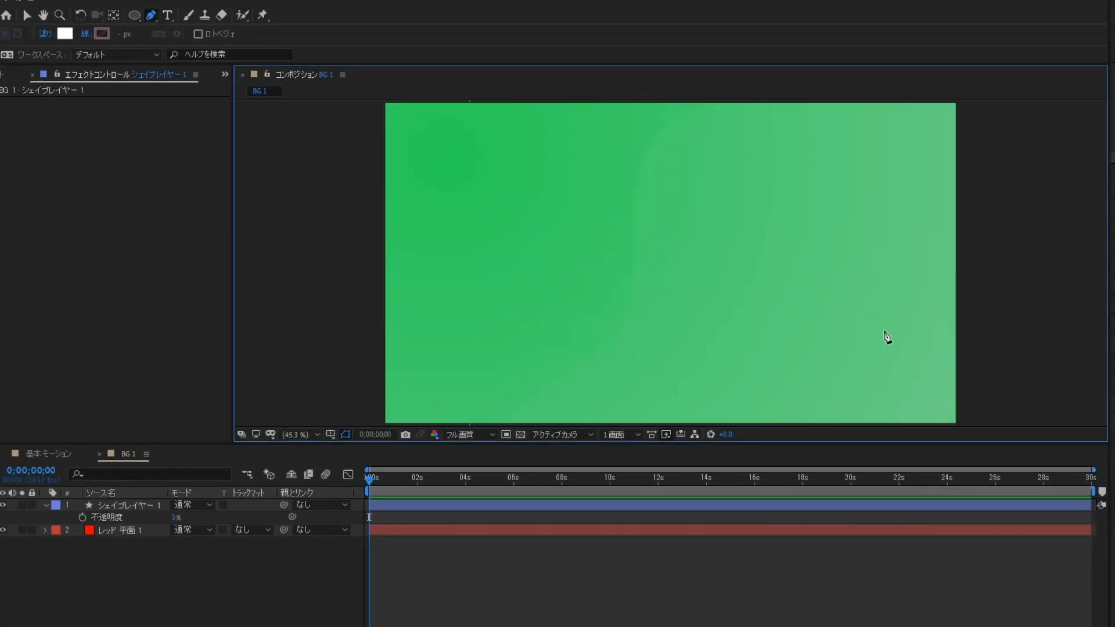
click(26, 16)
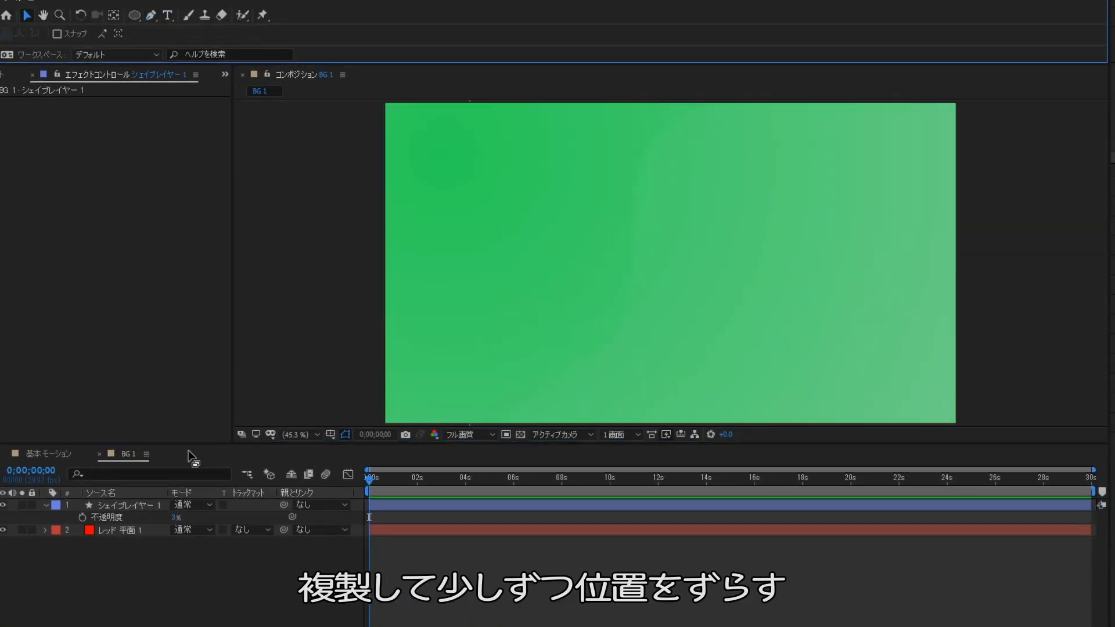
click(121, 506)
key(ctrl+d)
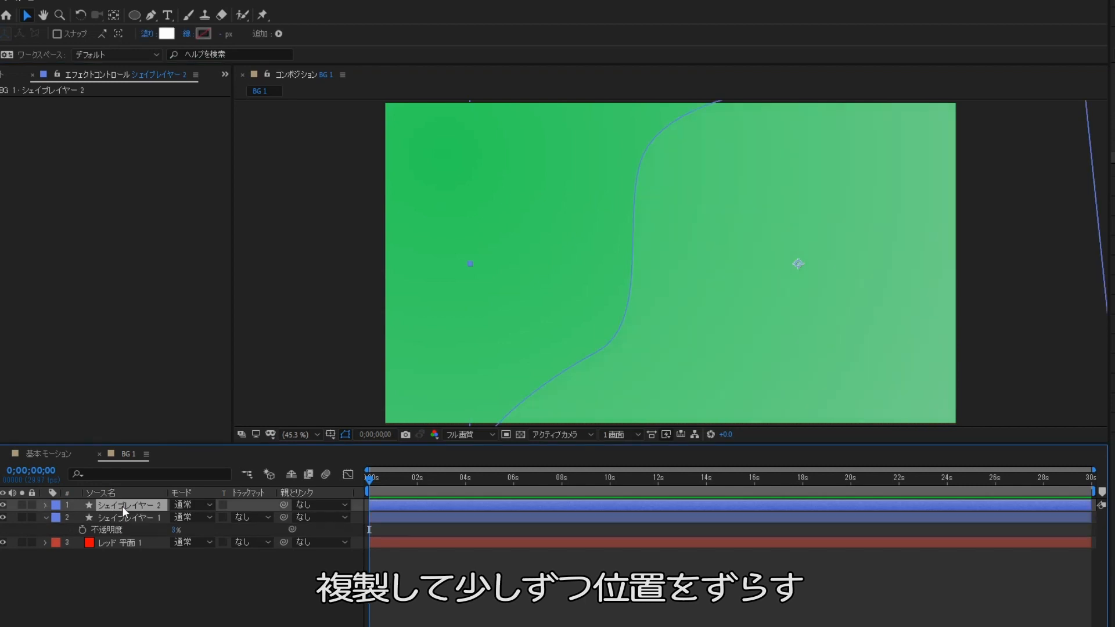
key(p)
drag(181, 517, 217, 517)
- Keep duplicating the topmost wavy shape layer, offsetting the successive copies to X positions 1545, 1623, 1717 and 1822
key(ctrl+d)
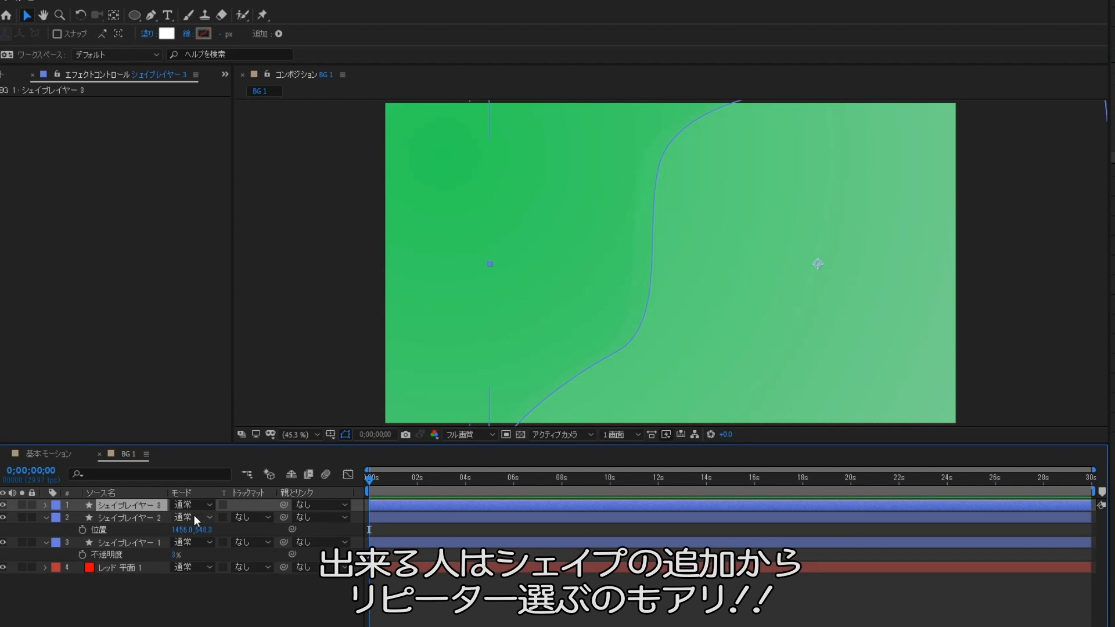
key(p)
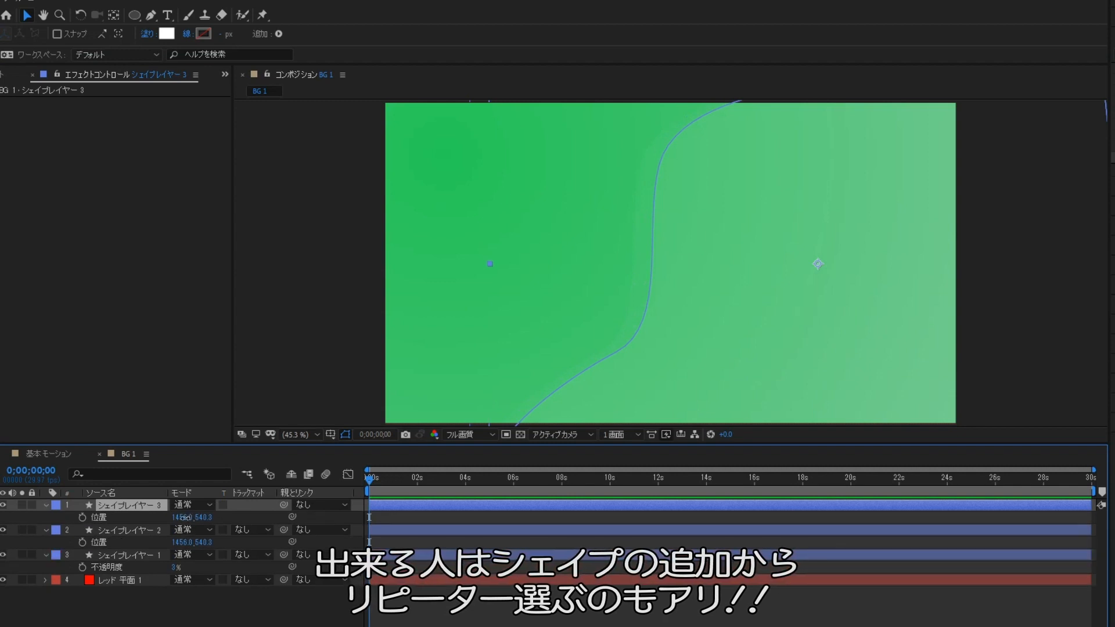
drag(181, 518, 228, 519)
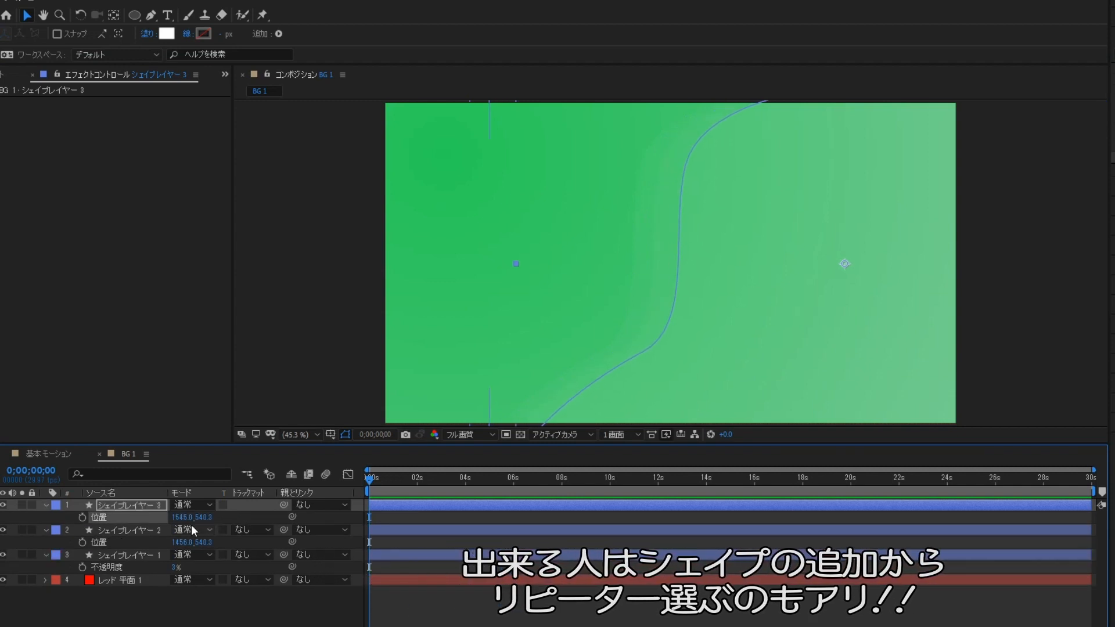
key(ctrl+d)
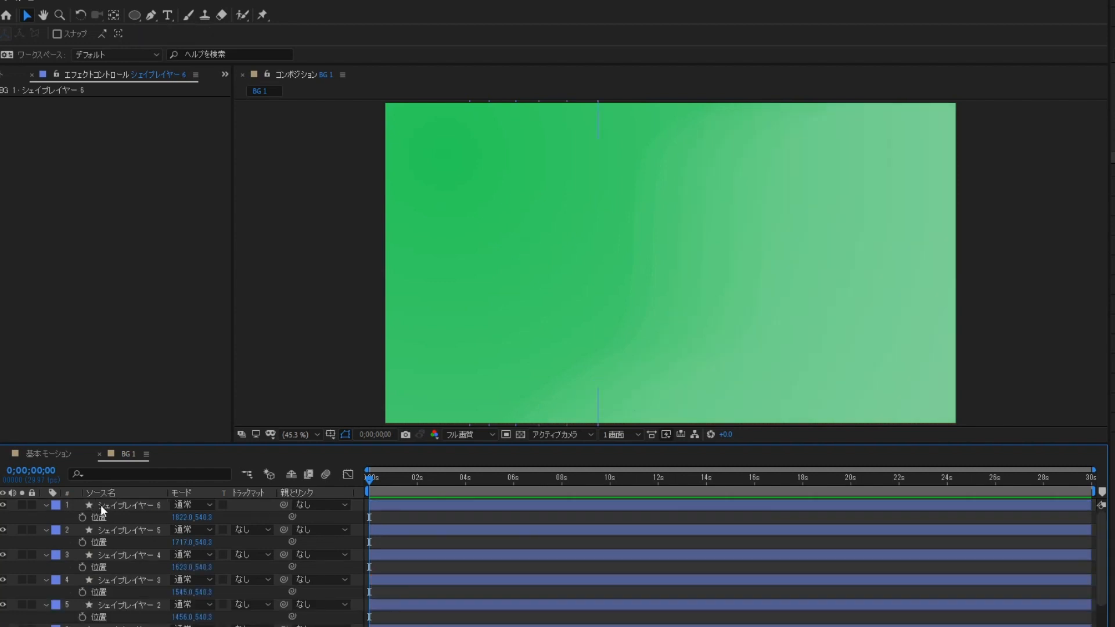
- Collapse the expanded position properties of all layers in the timeline and clear the selection
key(ctrl+a)
click(46, 504)
click(75, 603)
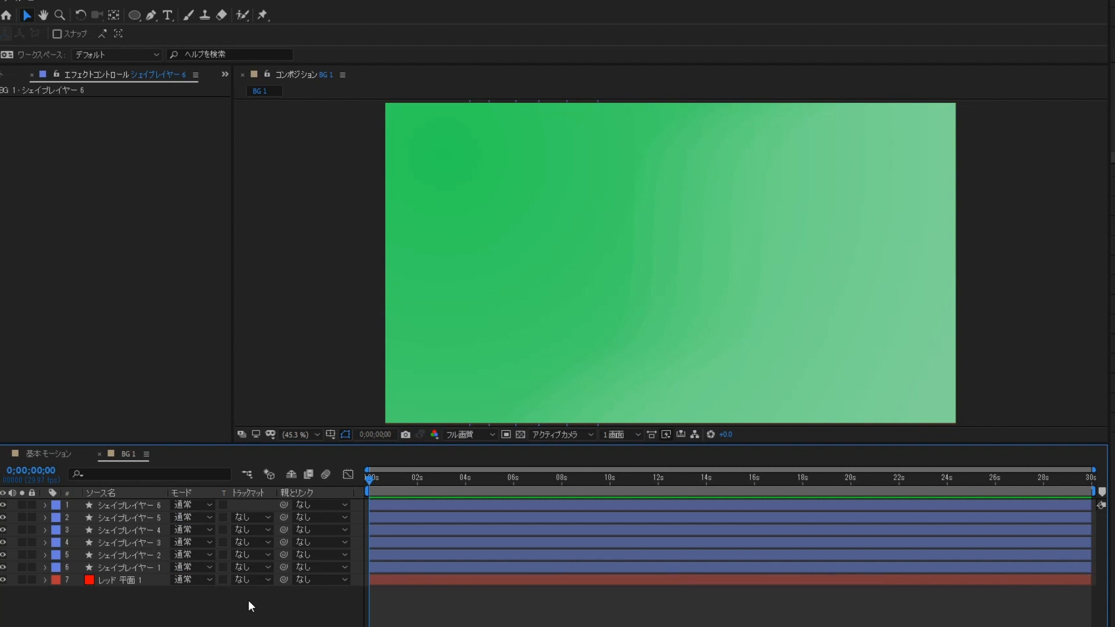
- Draw an open S-curved Pen tool path across the frame, starting and ending outside its edges
click(151, 15)
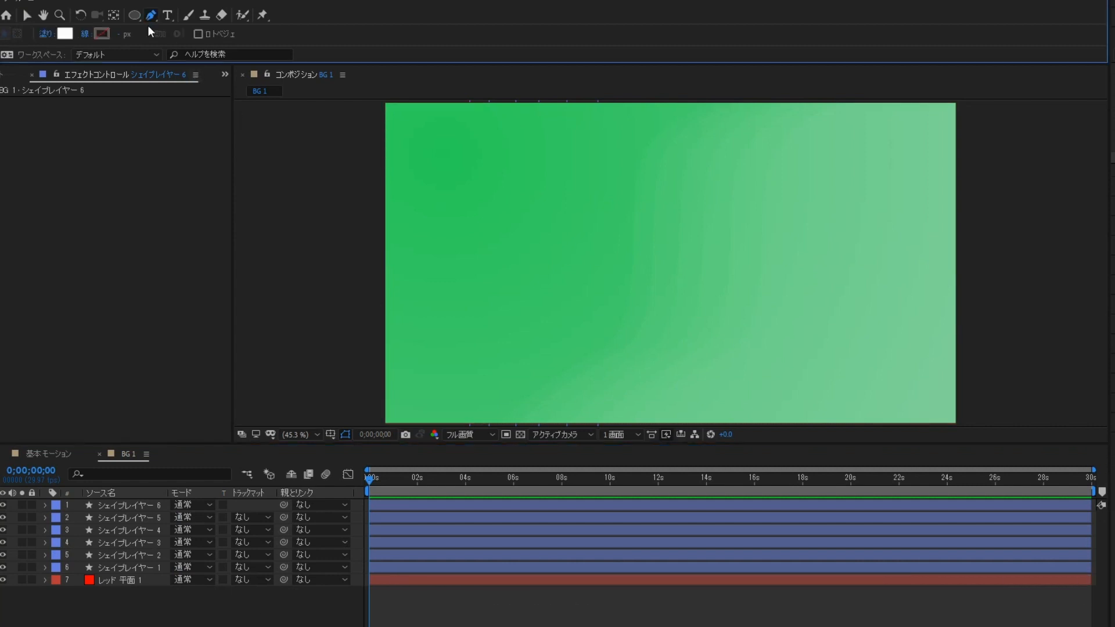
click(353, 127)
drag(552, 335, 688, 338)
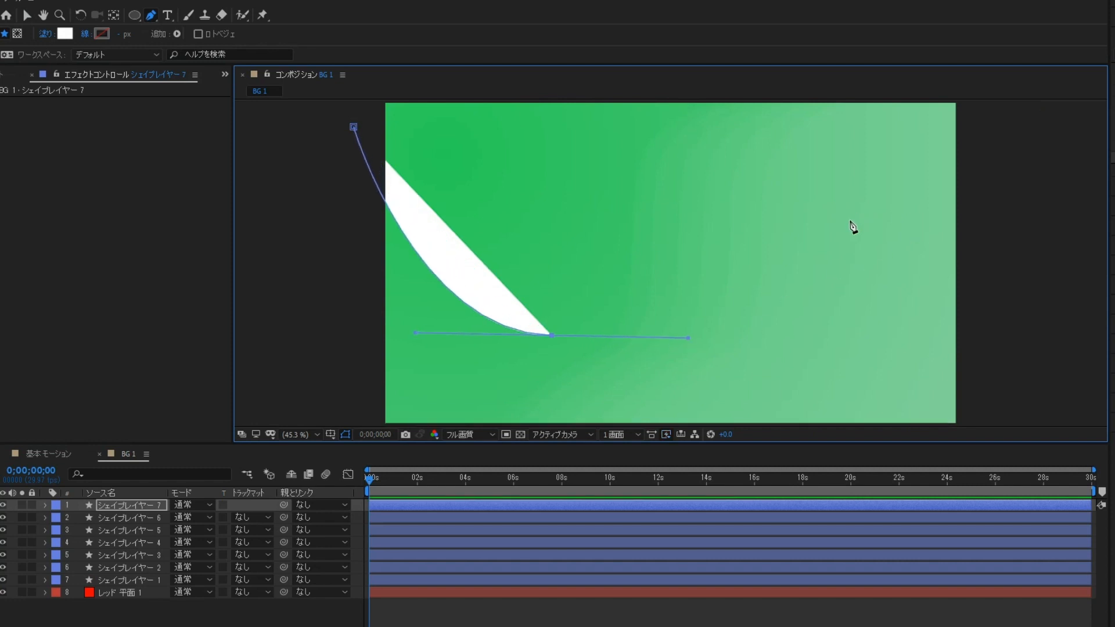
drag(936, 207, 1052, 217)
click(1084, 343)
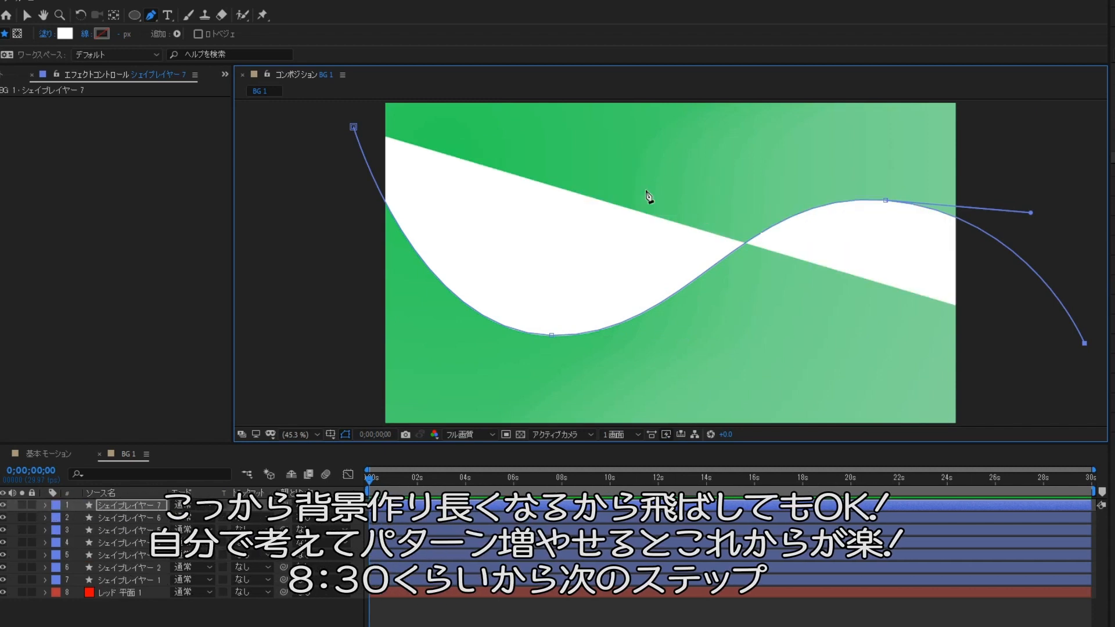
- Remove the curve's fill and give it a white stroke 67 px wide
alt+click(67, 32)
alt+click(67, 32)
alt+click(67, 33)
alt+click(100, 34)
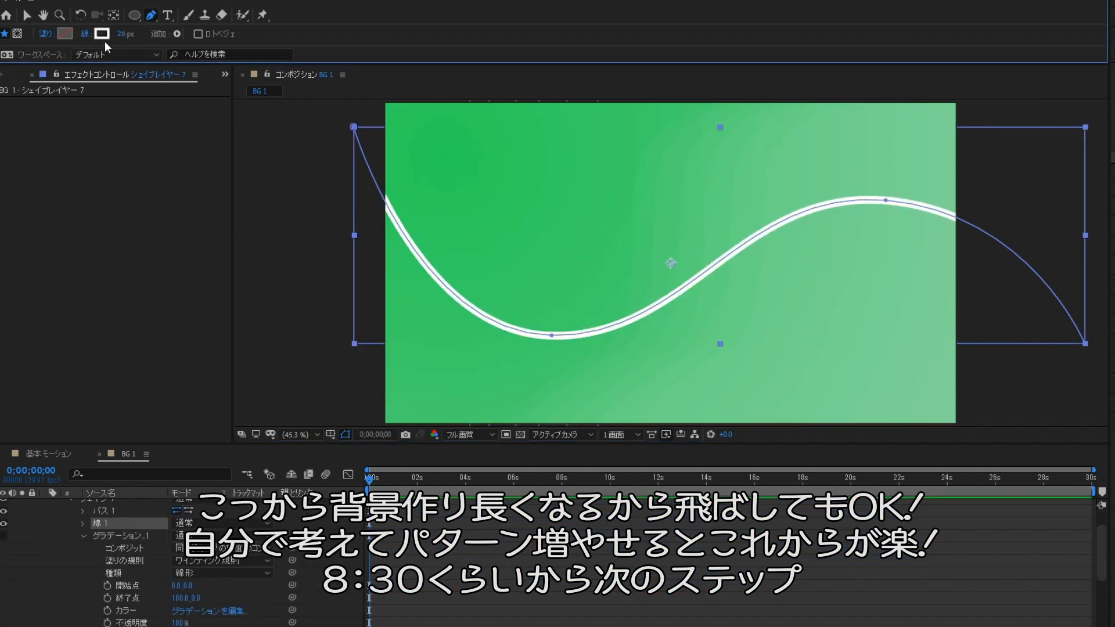
drag(122, 34, 153, 35)
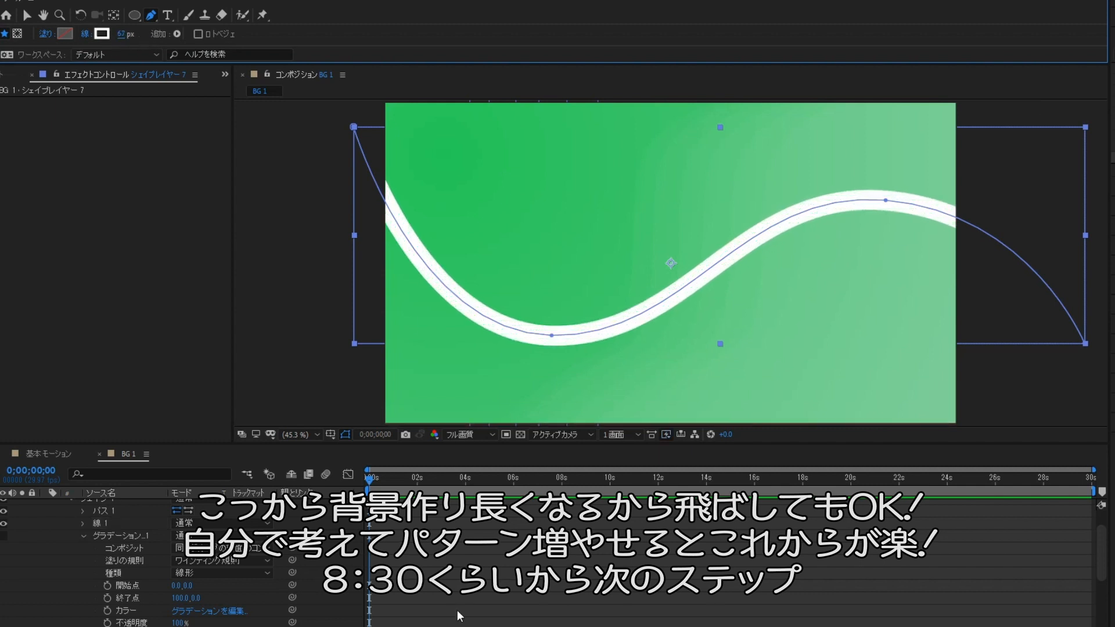
click(458, 615)
scroll(58, 534, up, 1)
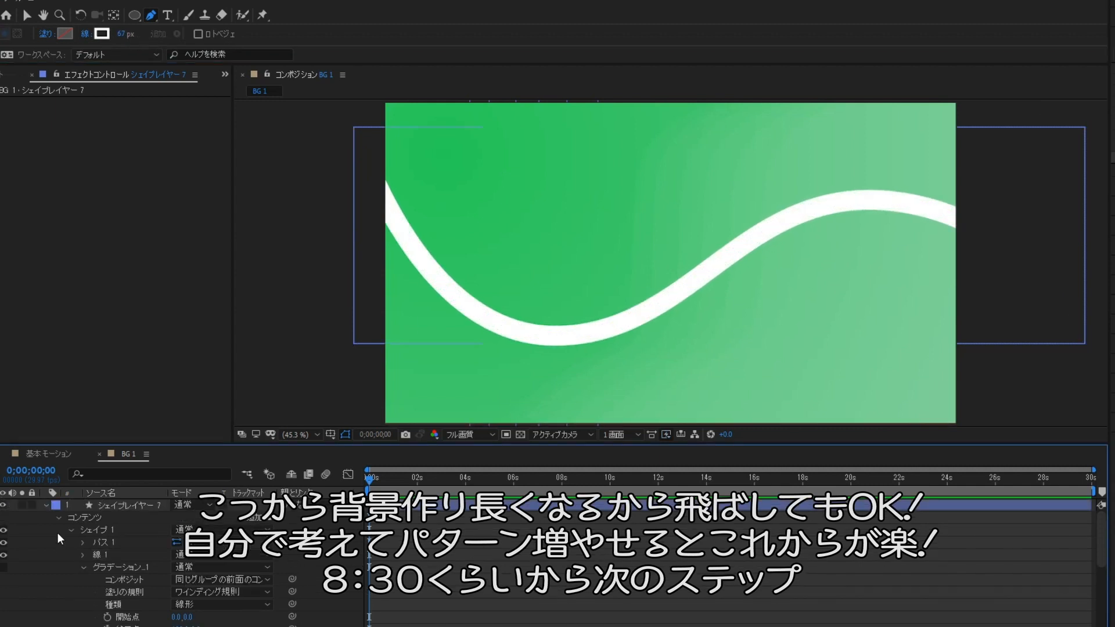
- Add a wave to the curve's stroke with an amount of about 60% and a wavelength of about 700 pixels
click(82, 566)
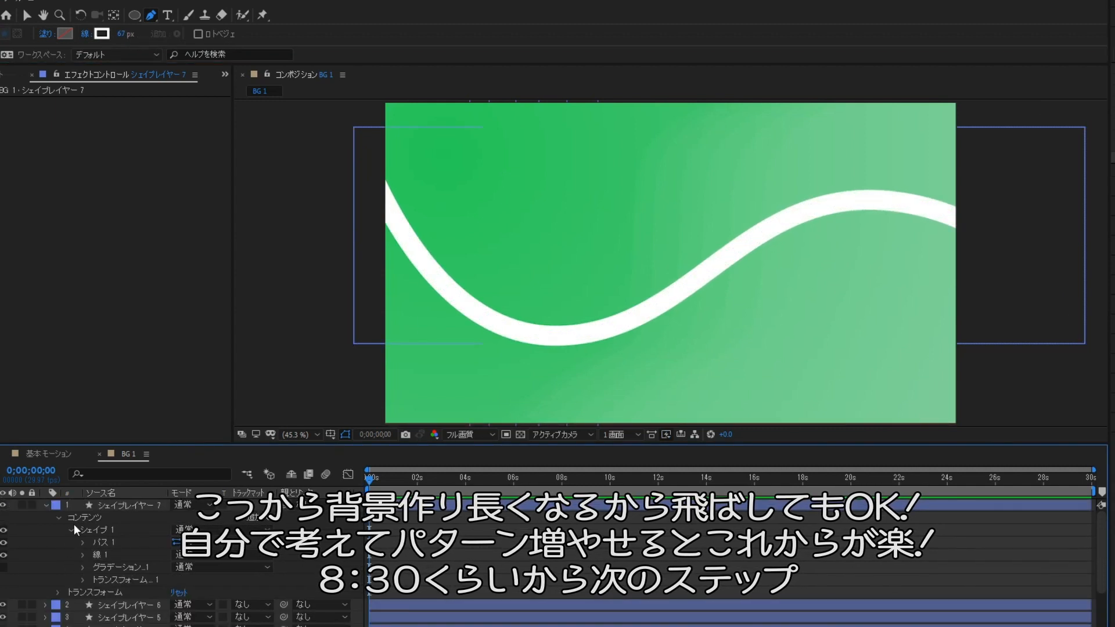
click(84, 554)
scroll(69, 556, down, 2)
scroll(80, 575, down, 2)
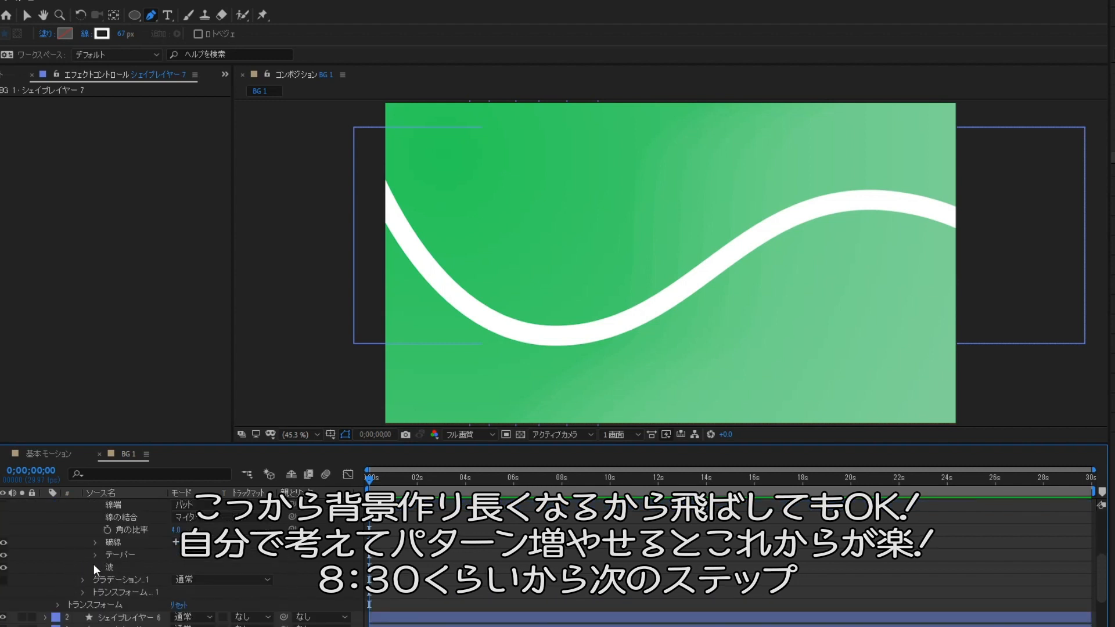
click(95, 566)
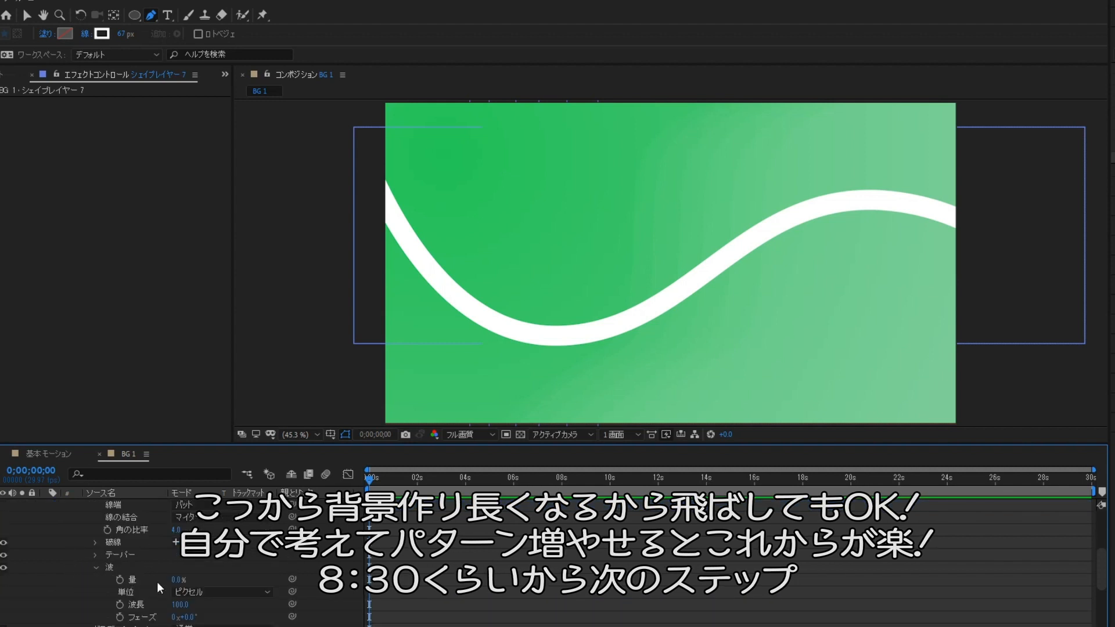
drag(210, 577, 191, 584)
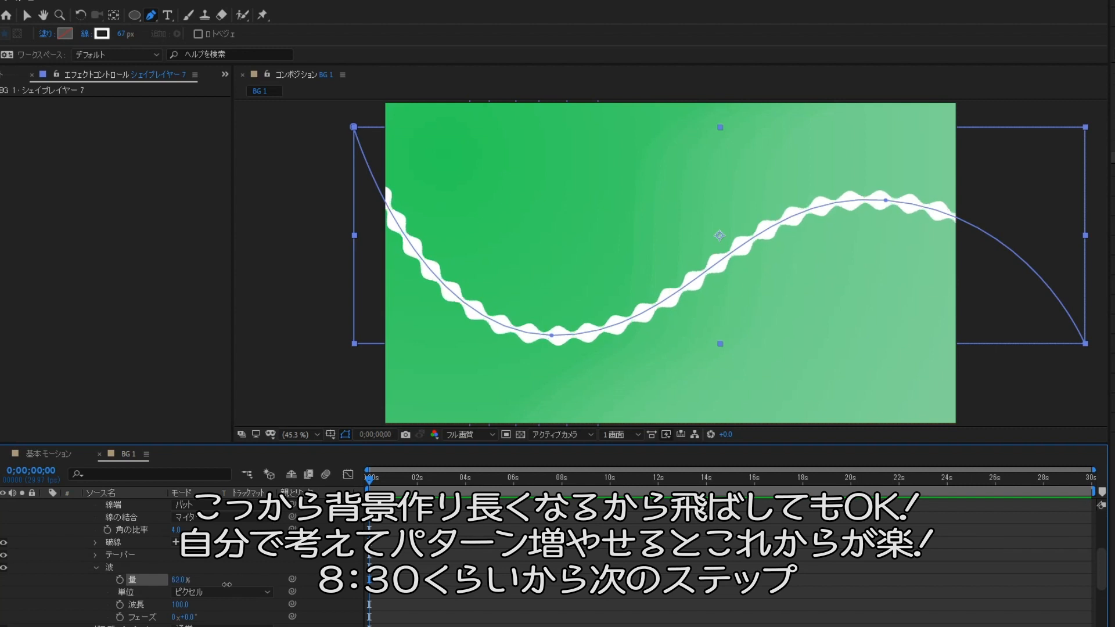
drag(181, 607, 575, 606)
click(273, 568)
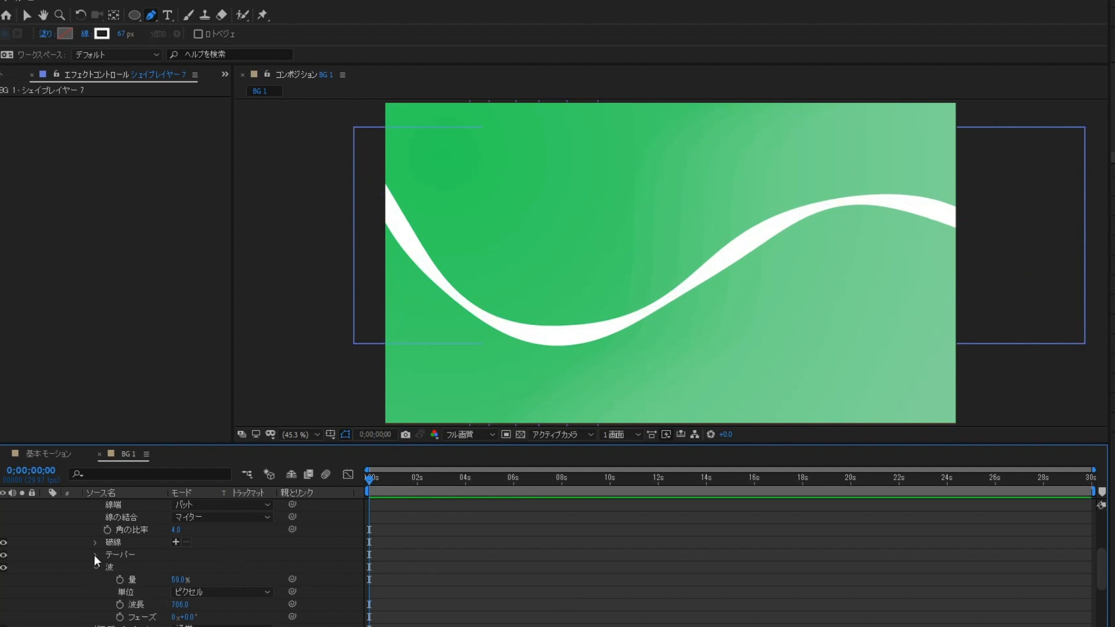
- Taper the beginning of the curve's stroke by raising its start length and start ease
click(96, 554)
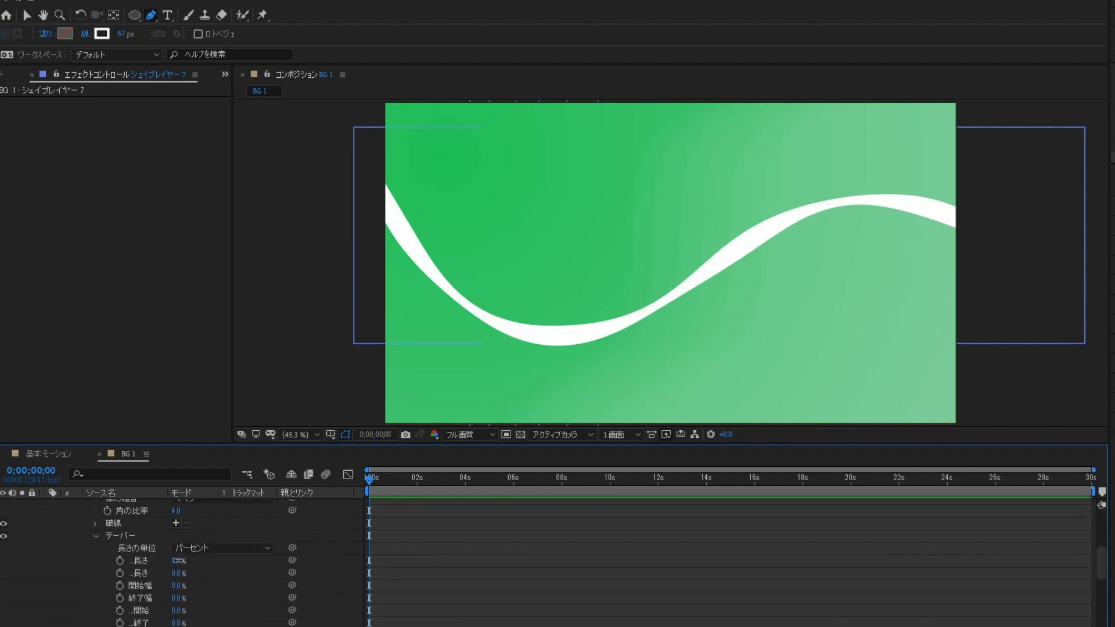
drag(183, 560, 217, 561)
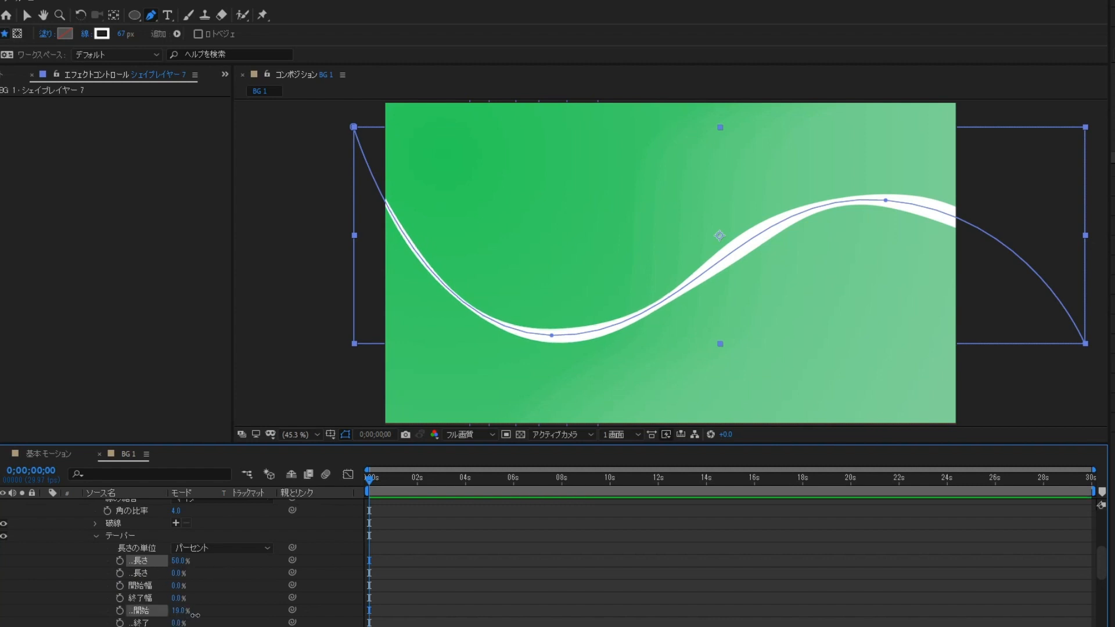
drag(195, 615, 204, 612)
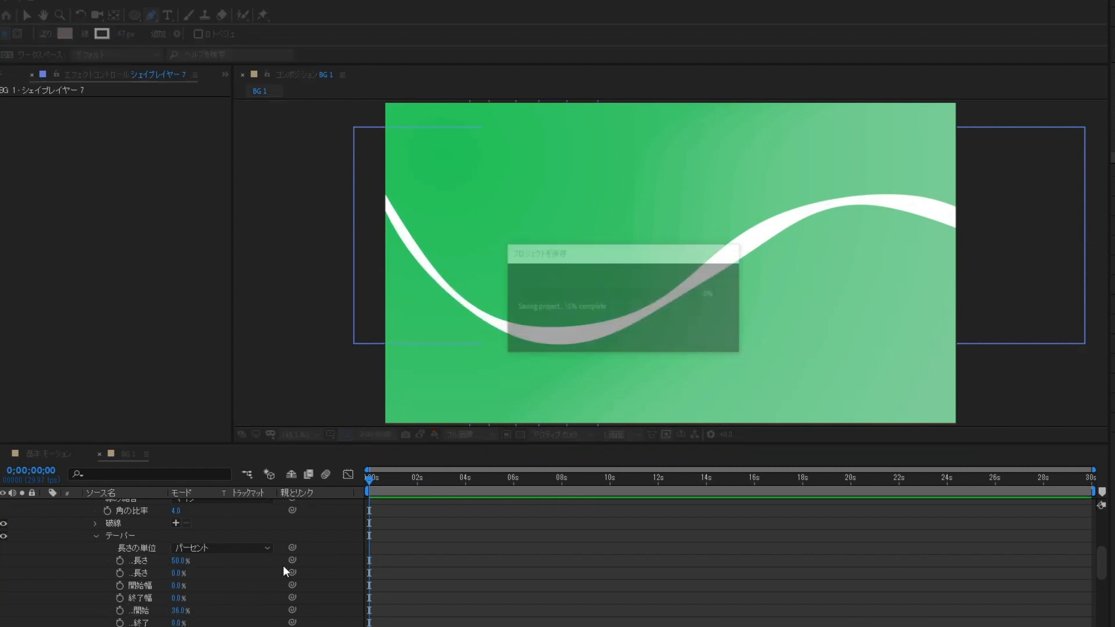
- Set the opacity of the curved line layer to 3%
scroll(284, 566, up, 4)
click(45, 505)
click(125, 505)
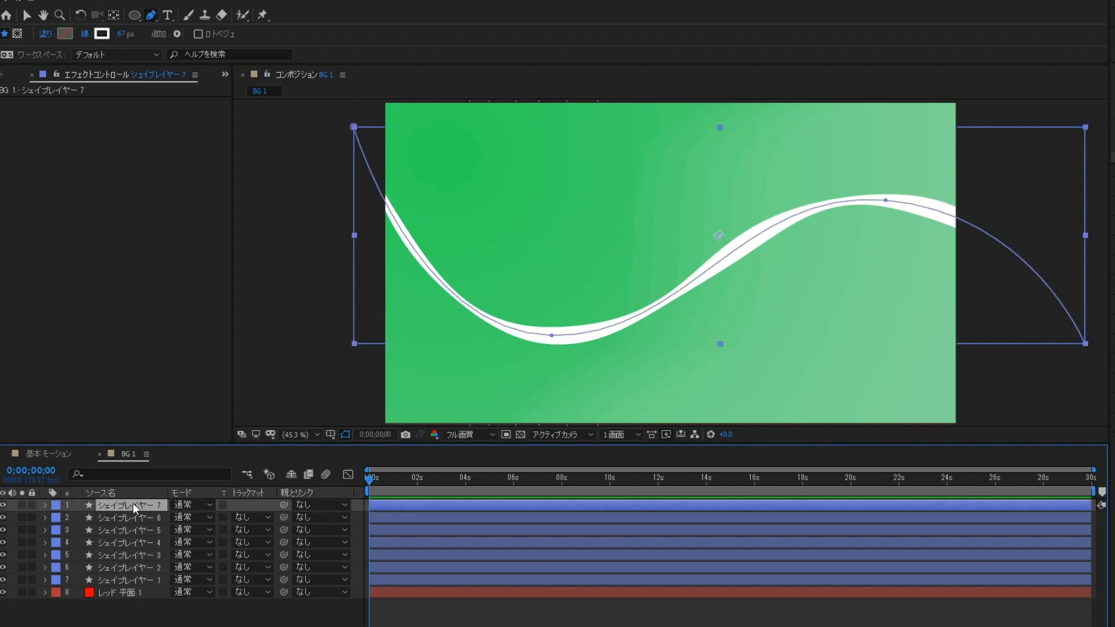
key(t)
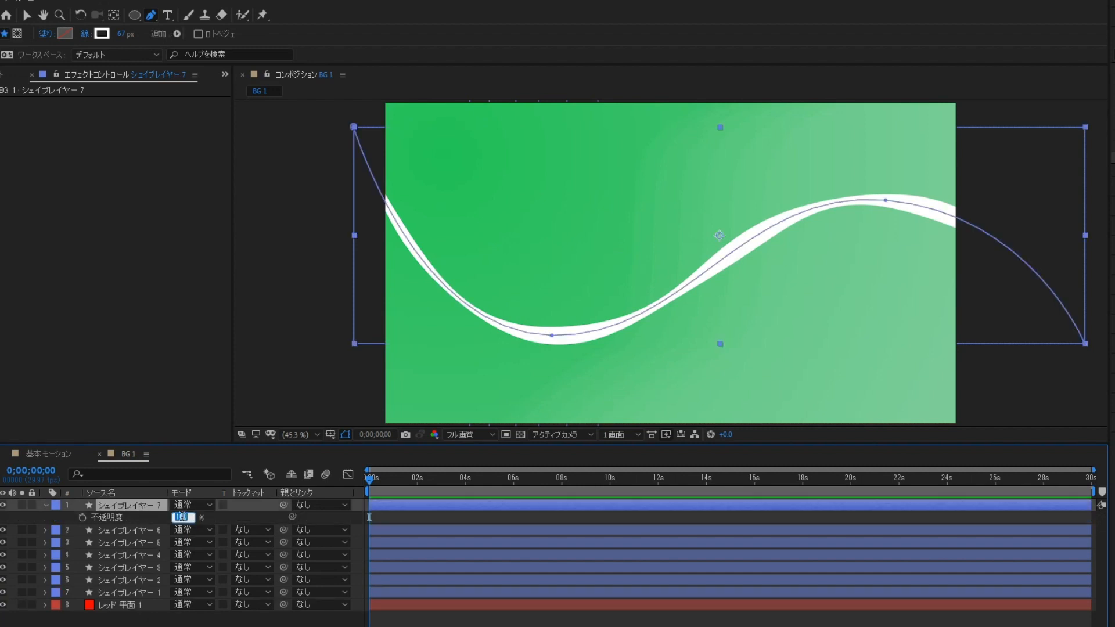
click(216, 519)
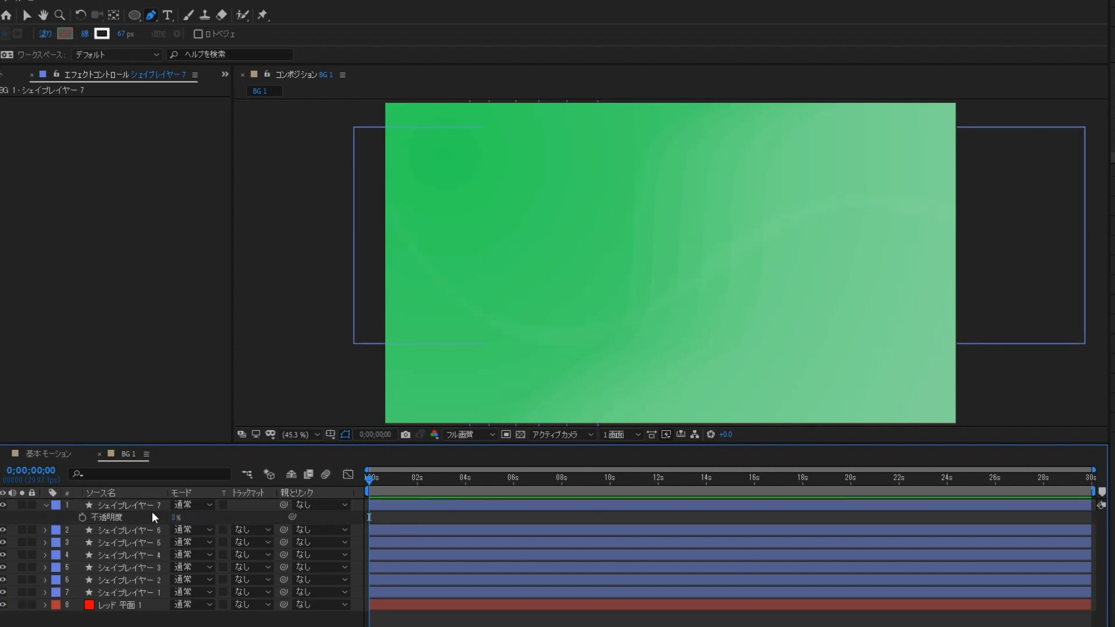
- Duplicate the curved line layer and move the copy toward the frame's upper right
click(137, 506)
key(ctrl+d)
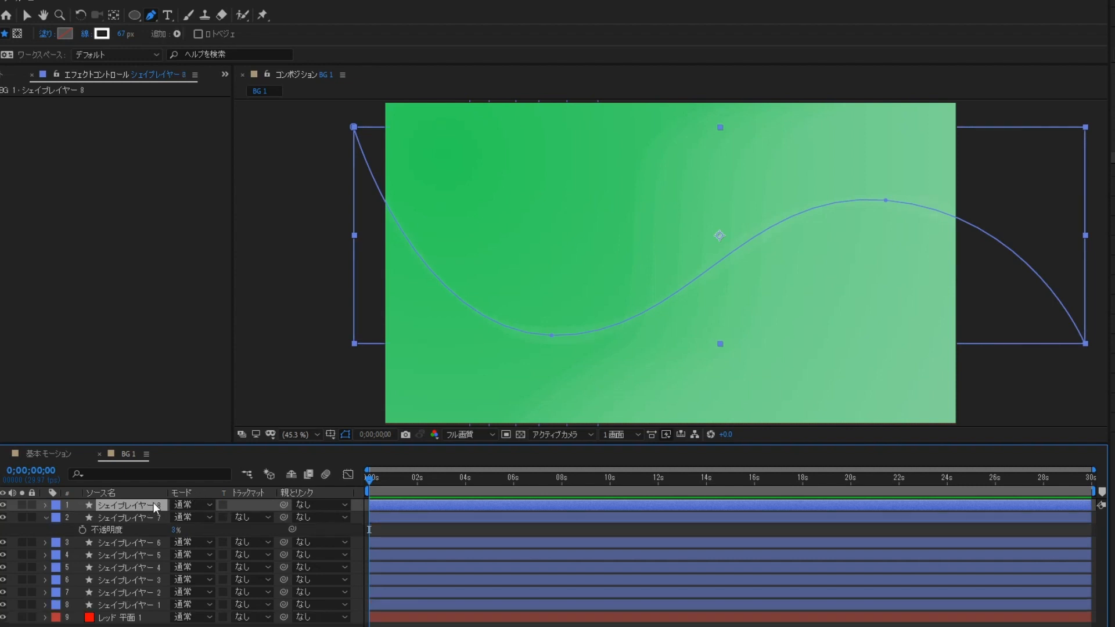
click(28, 14)
mouse_move(665, 280)
mouse_down()
mouse_move(726, 198)
mouse_move(803, 191)
mouse_up()
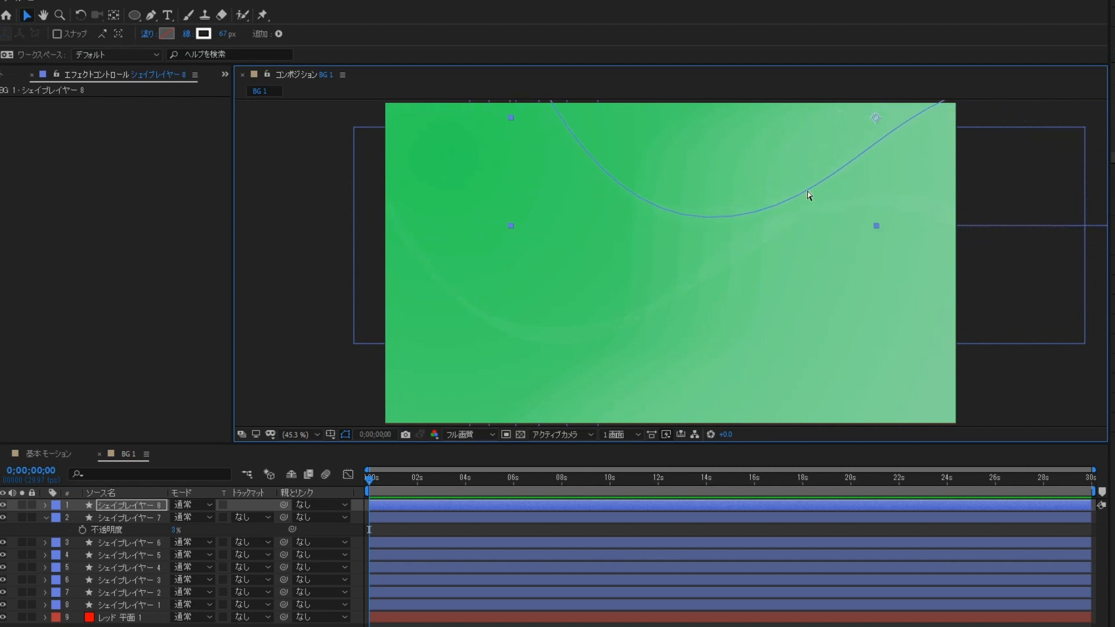
- Duplicate the curved line once more, move this copy to the frame's lower left, and collapse the layer properties
key(ctrl+d)
mouse_move(760, 255)
mouse_down()
mouse_move(610, 391)
mouse_move(462, 432)
mouse_up()
click(451, 537)
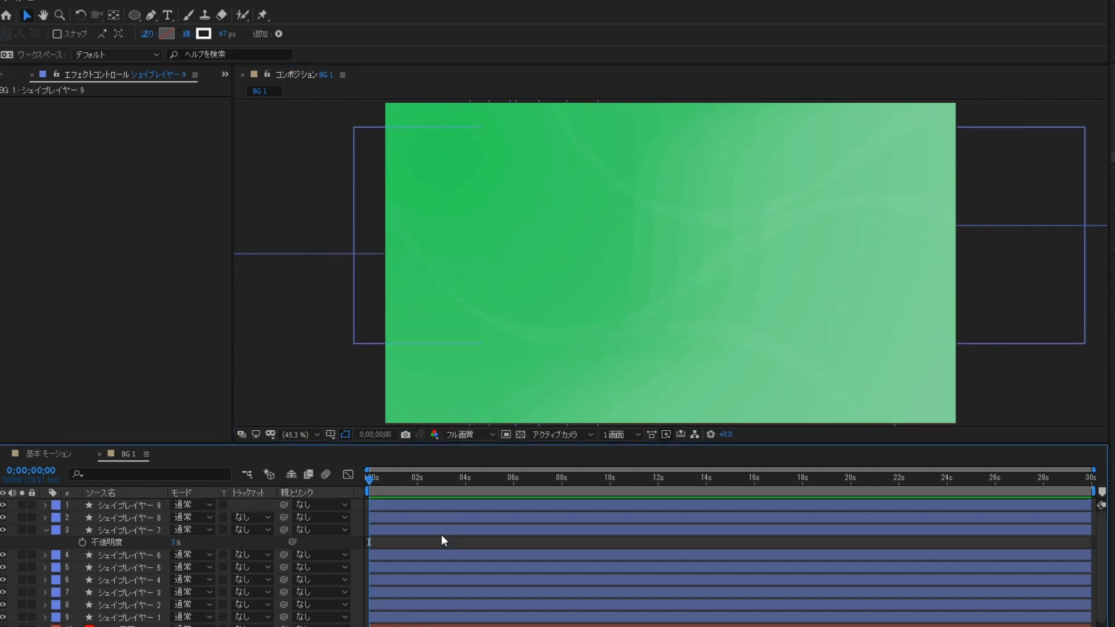
click(45, 529)
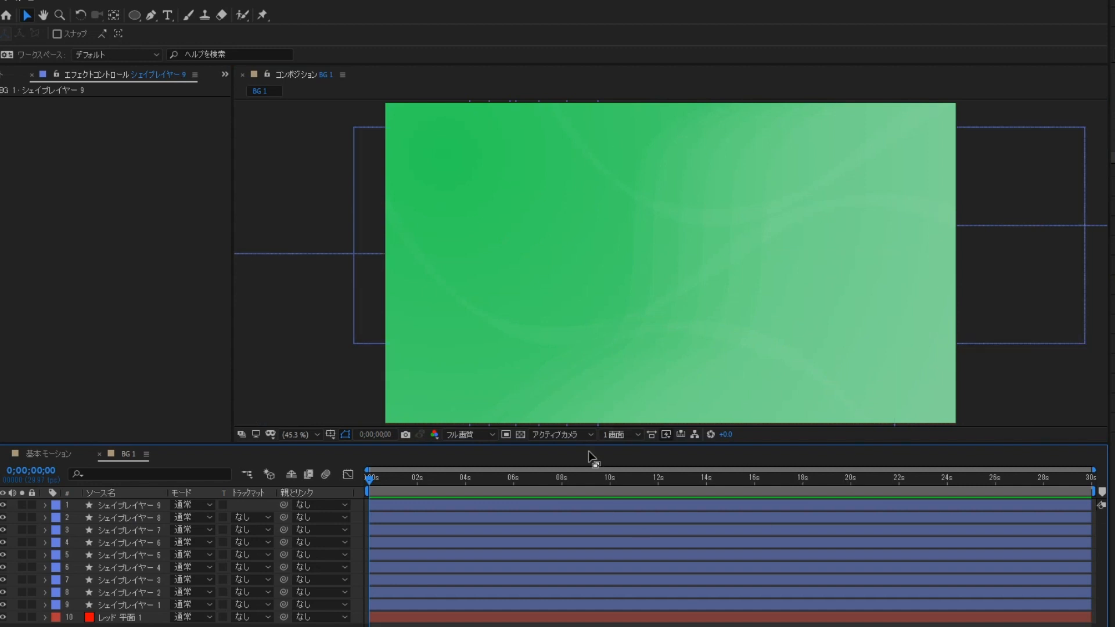
- Draw a large circle with an FFFFFF fill and no stroke, extending past the frame's lower-left corner
click(138, 16)
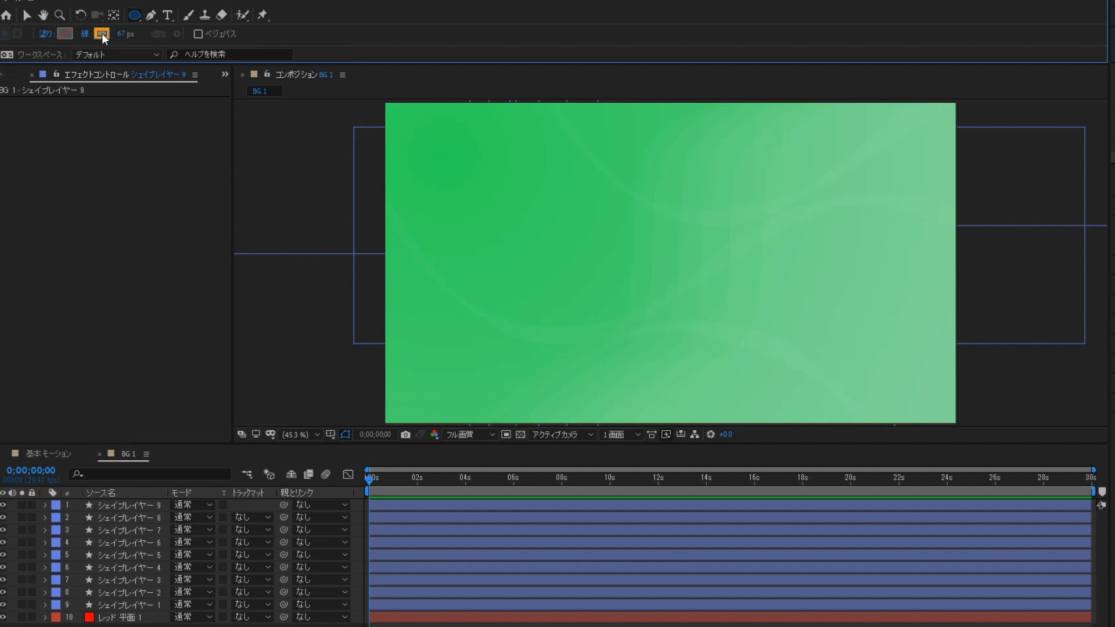
click(64, 33)
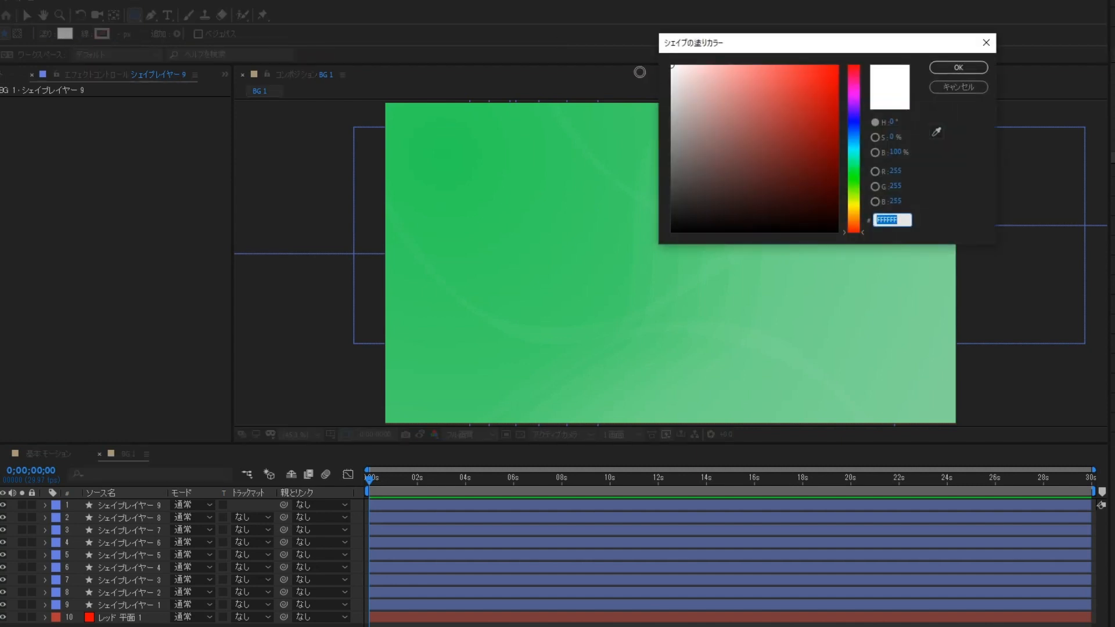
click(935, 68)
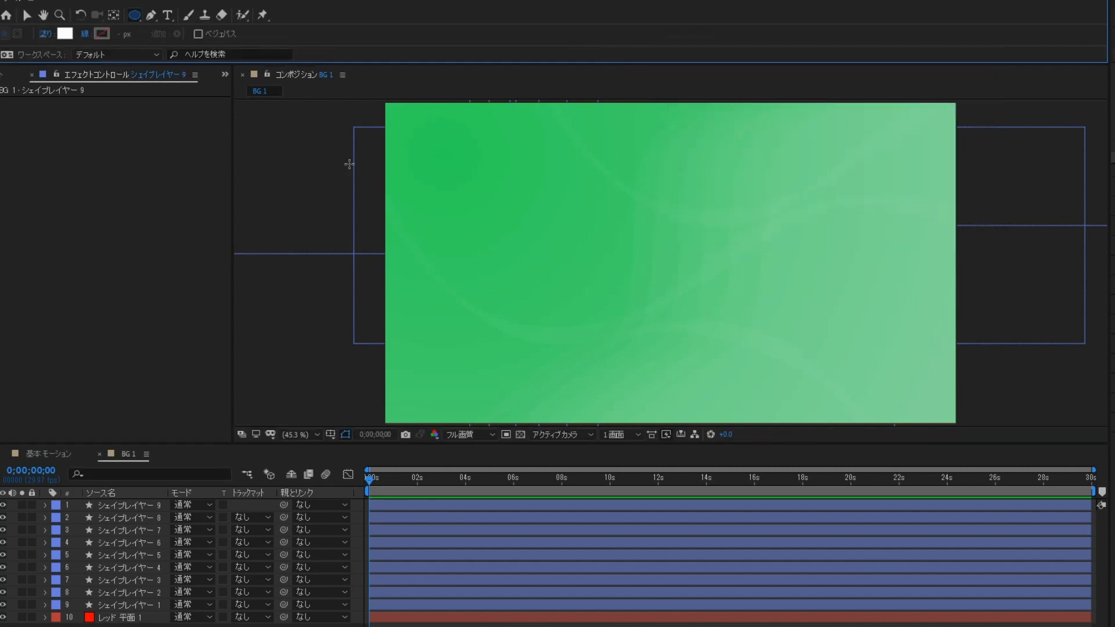
drag(326, 145, 562, 338)
drag(513, 269, 479, 326)
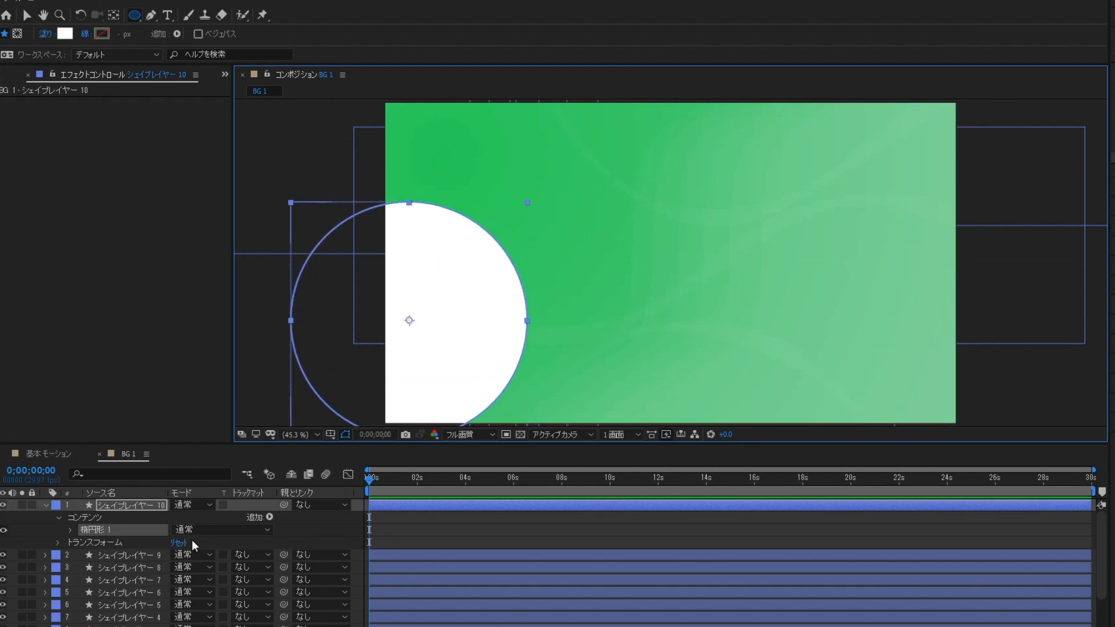
- Set the opacity of the large circle layer to 4%
key(t)
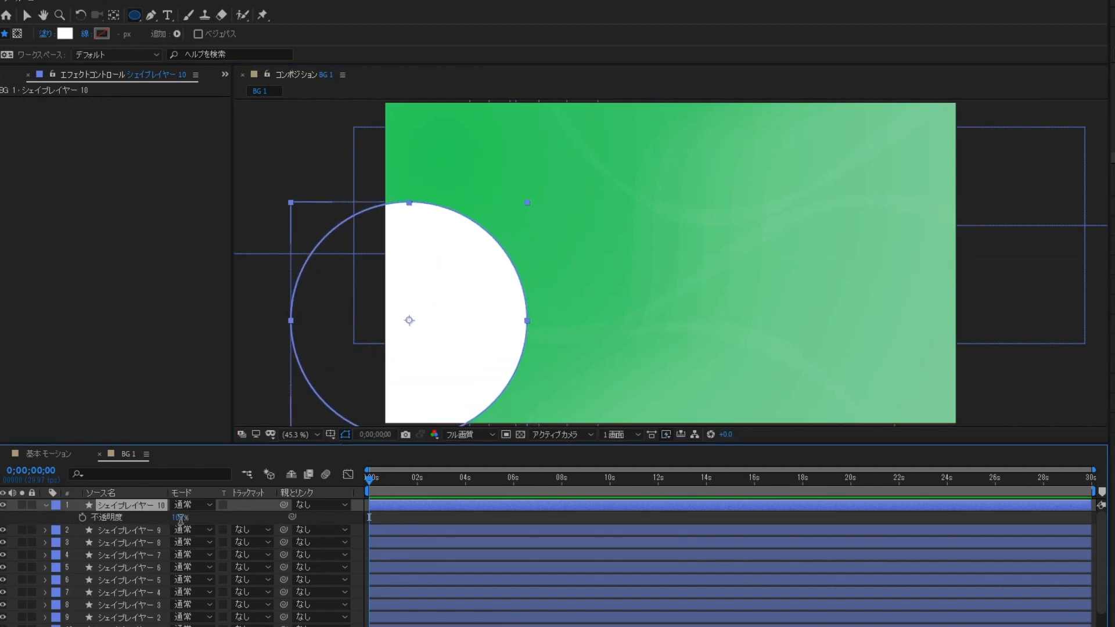
text(2)
click(215, 514)
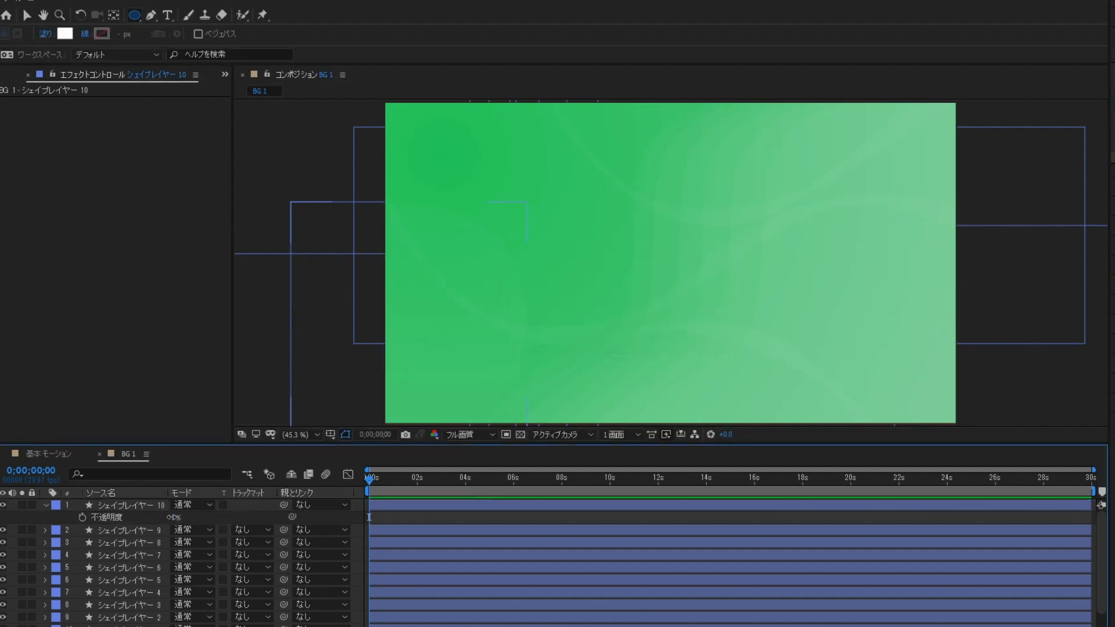
click(217, 519)
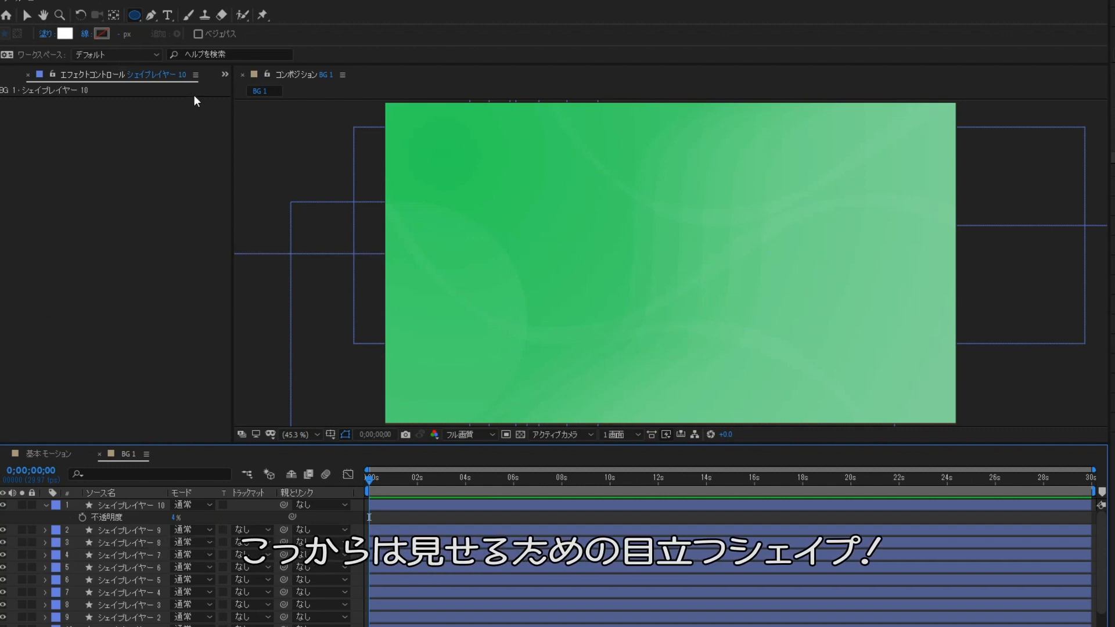
- Draw a smaller solid white circle in the frame's upper-left area and collapse the layer properties
drag(432, 151, 600, 283)
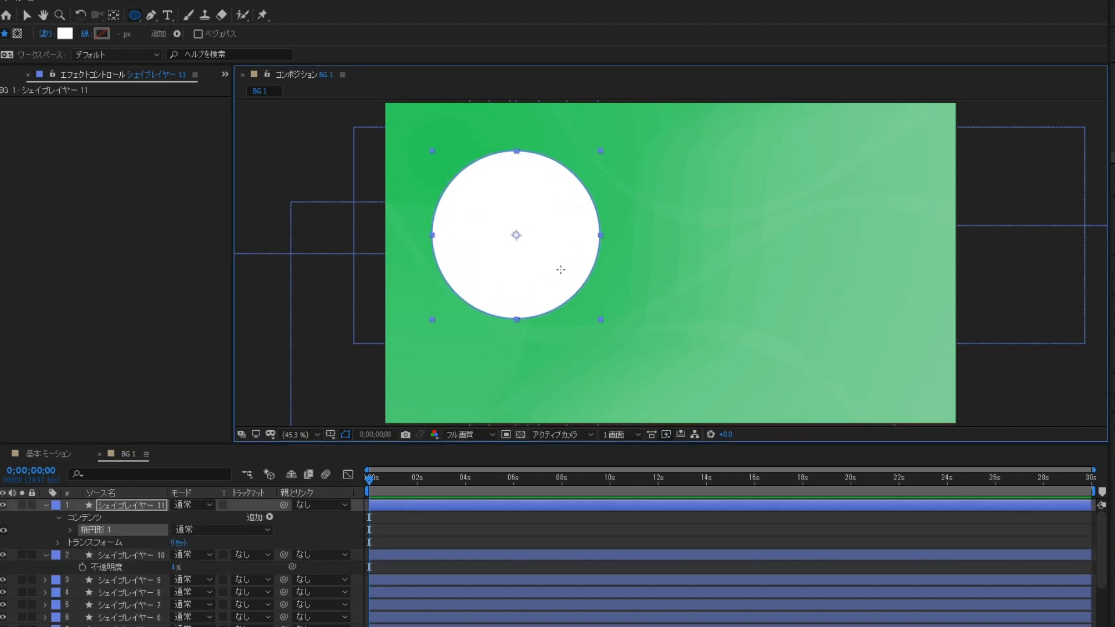
click(44, 555)
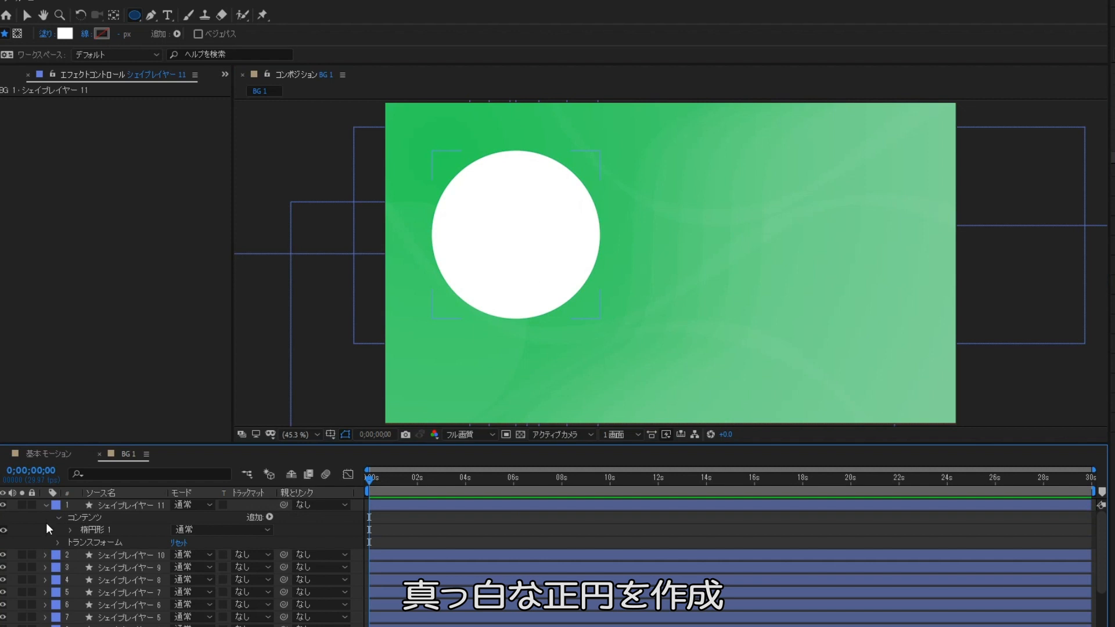
click(45, 505)
- Change the label color of all shape layers beneath the new white circle to pink, then deselect them
drag(75, 515, 70, 619)
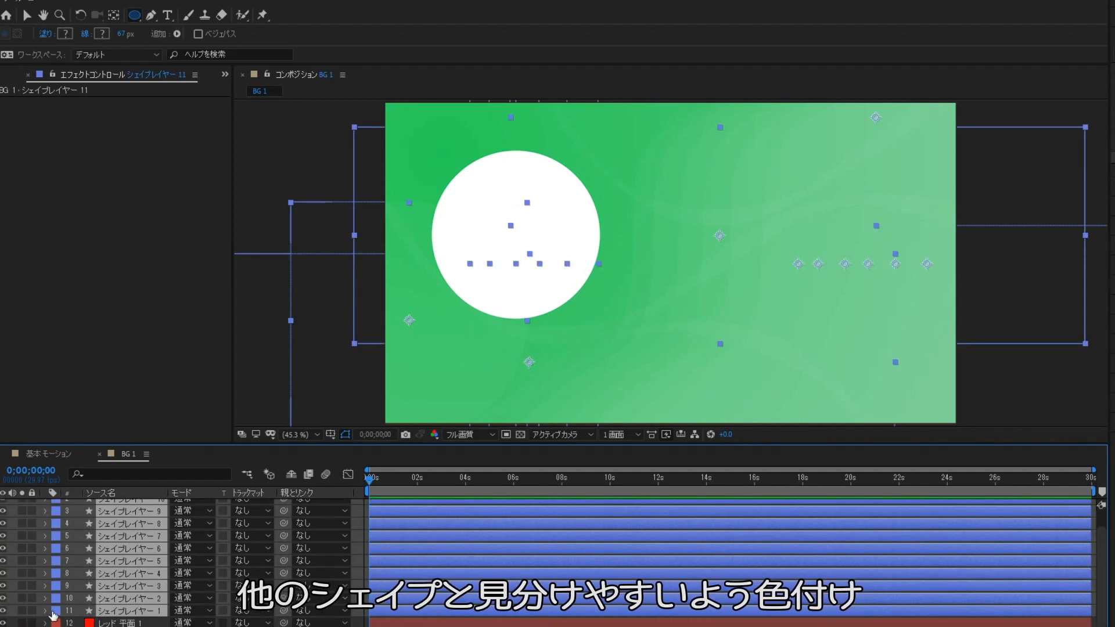
click(54, 611)
click(92, 565)
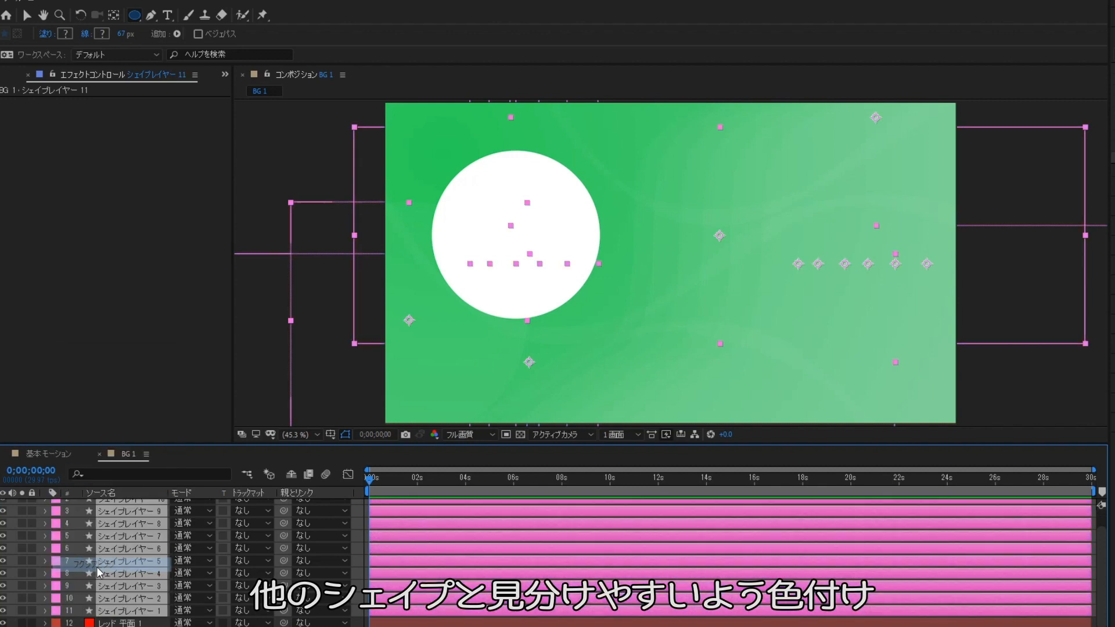
key(ctrl+shift+a)
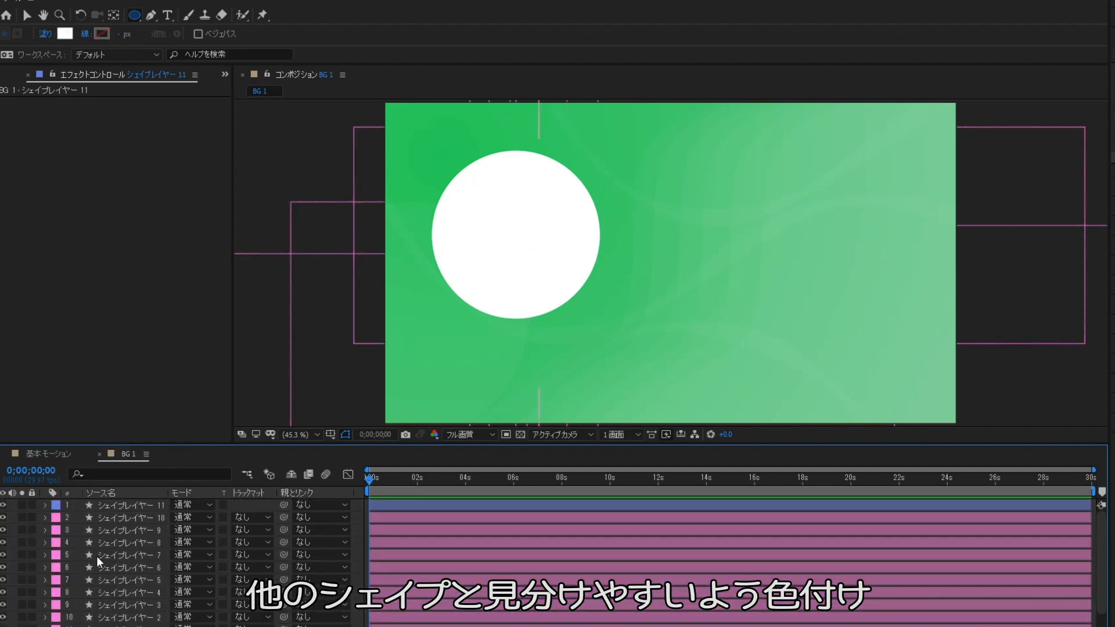
- Apply the ブラインド effect to the new white circle layer
click(120, 504)
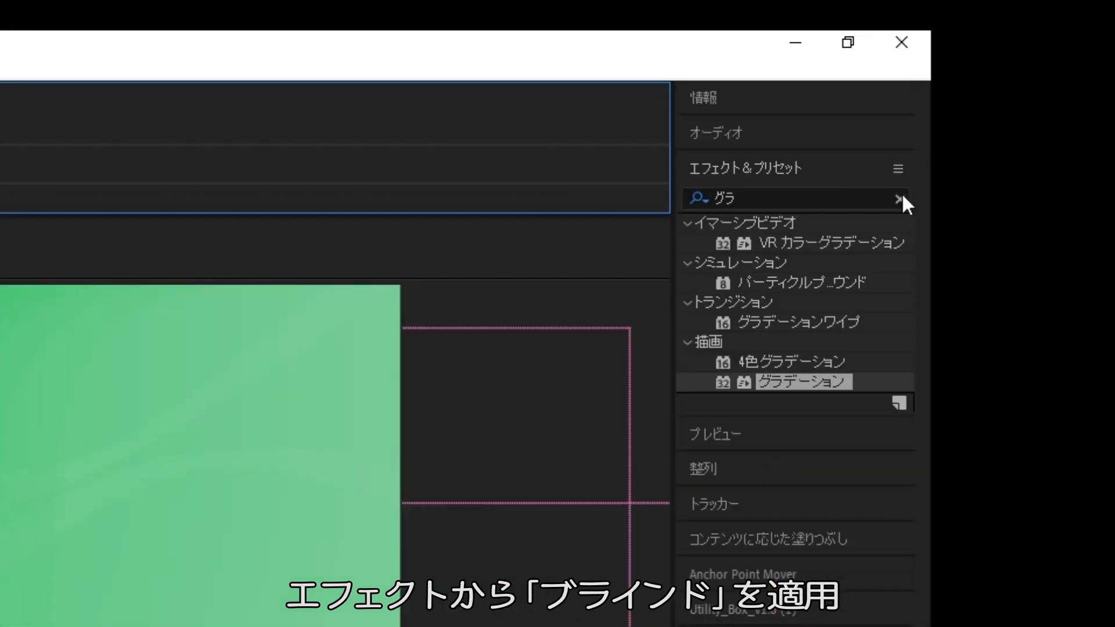
click(903, 197)
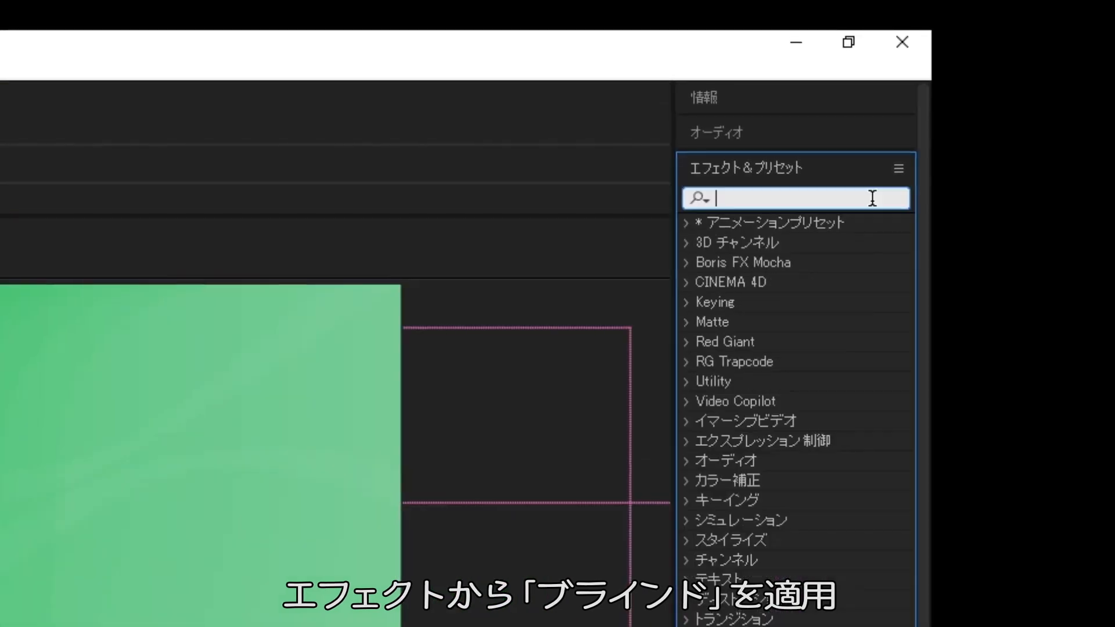
text(ぶらいn)
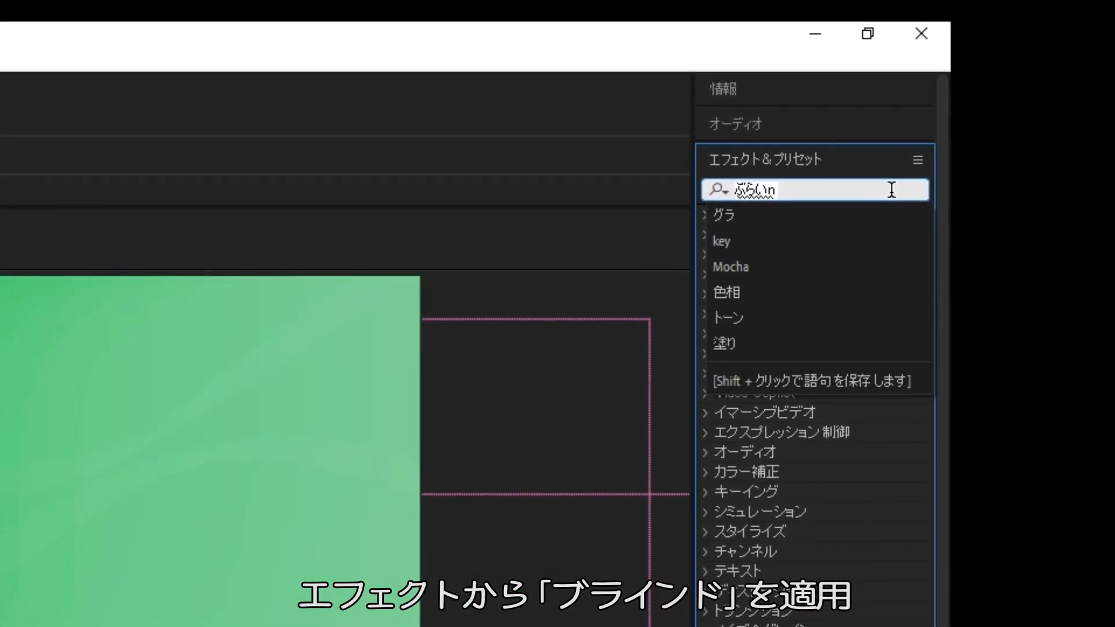
text(do)
key(space)
key(Return)
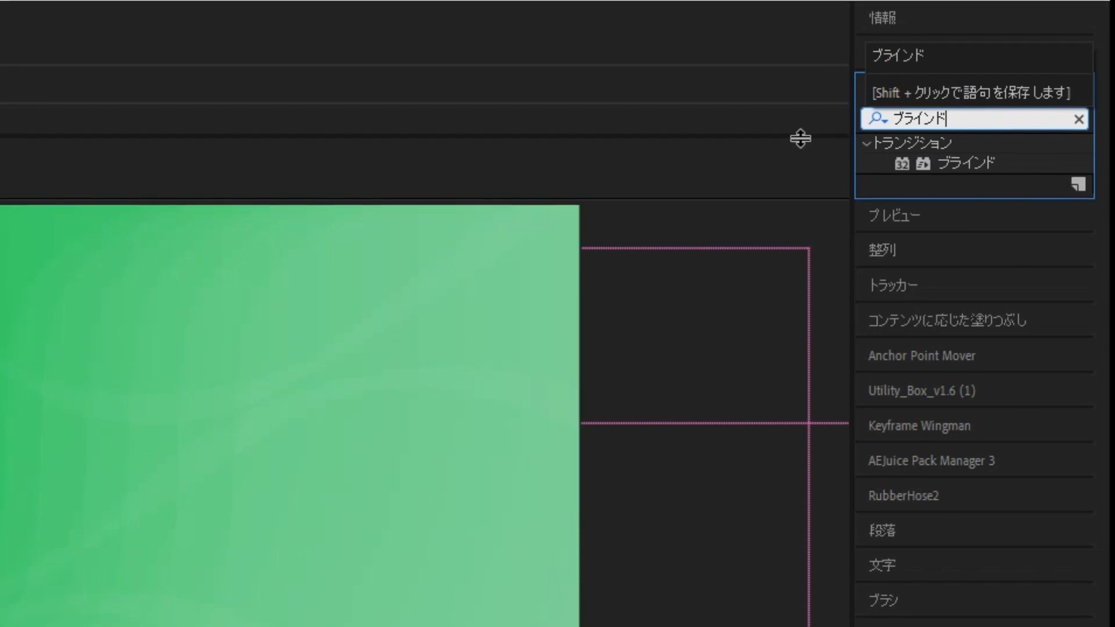
drag(955, 159, 267, 386)
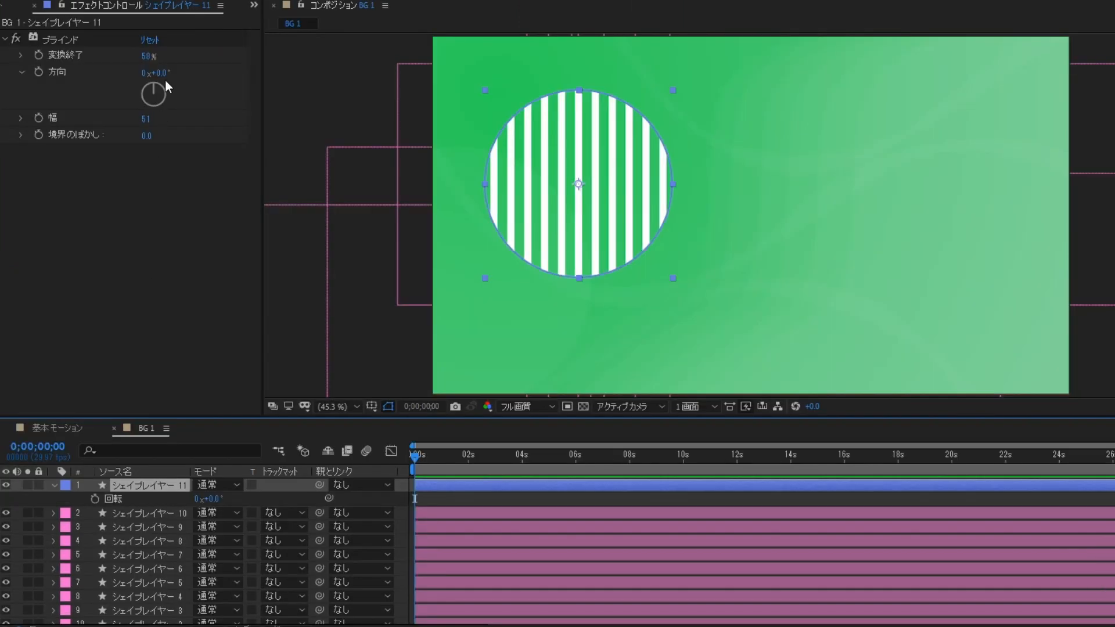
- Set the blinds effect's direction (方向) to 29° so the circle's stripes run diagonally
click(126, 226)
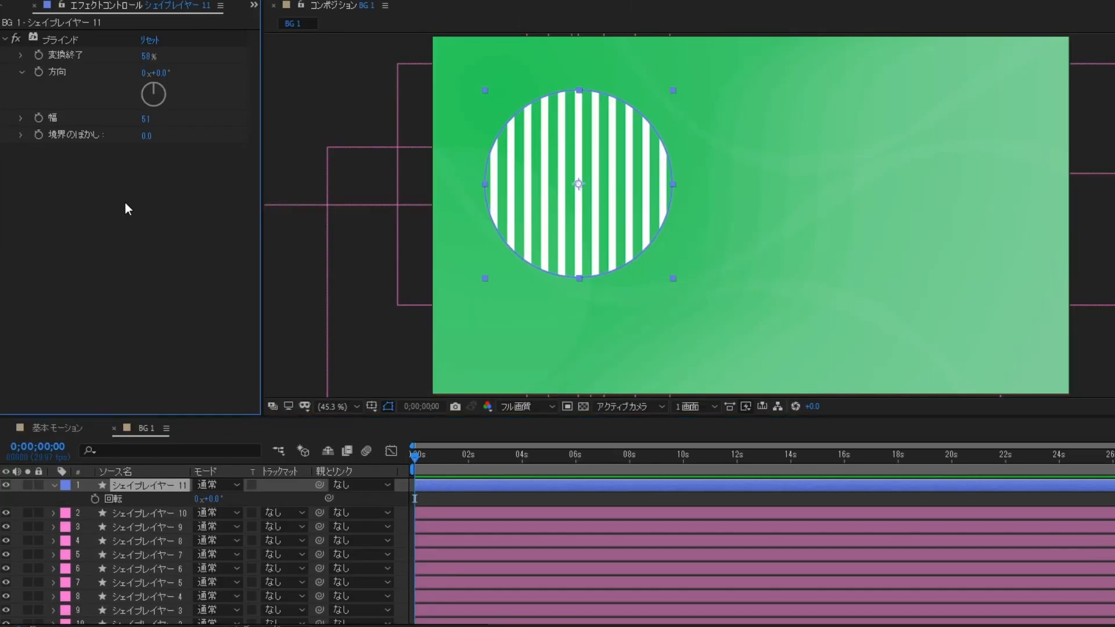
drag(161, 72, 185, 72)
click(200, 214)
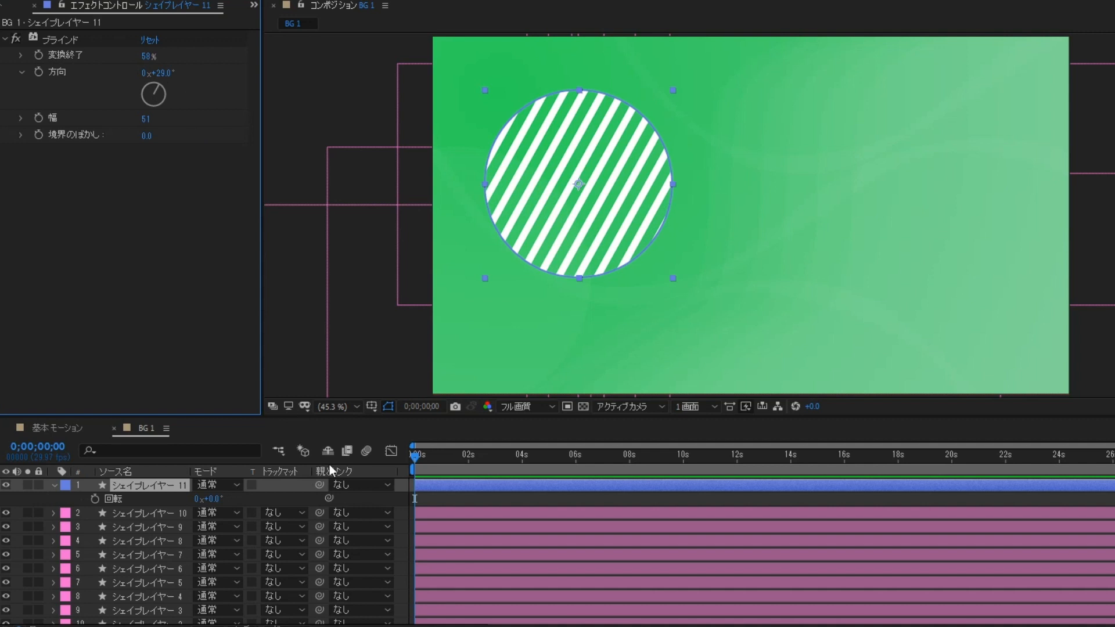
- Draw a smaller white circle, center its anchor point, and move it to overlap the striped circle's right edge
click(372, 504)
drag(671, 105, 780, 213)
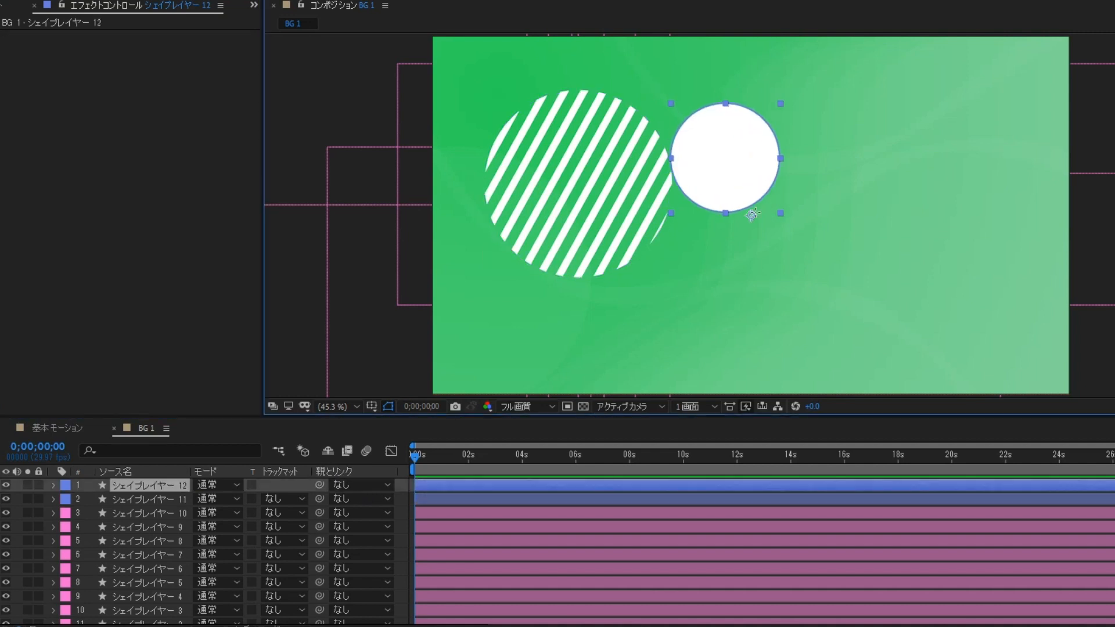
key(ctrl+alt+Home)
key(v)
drag(724, 171, 697, 186)
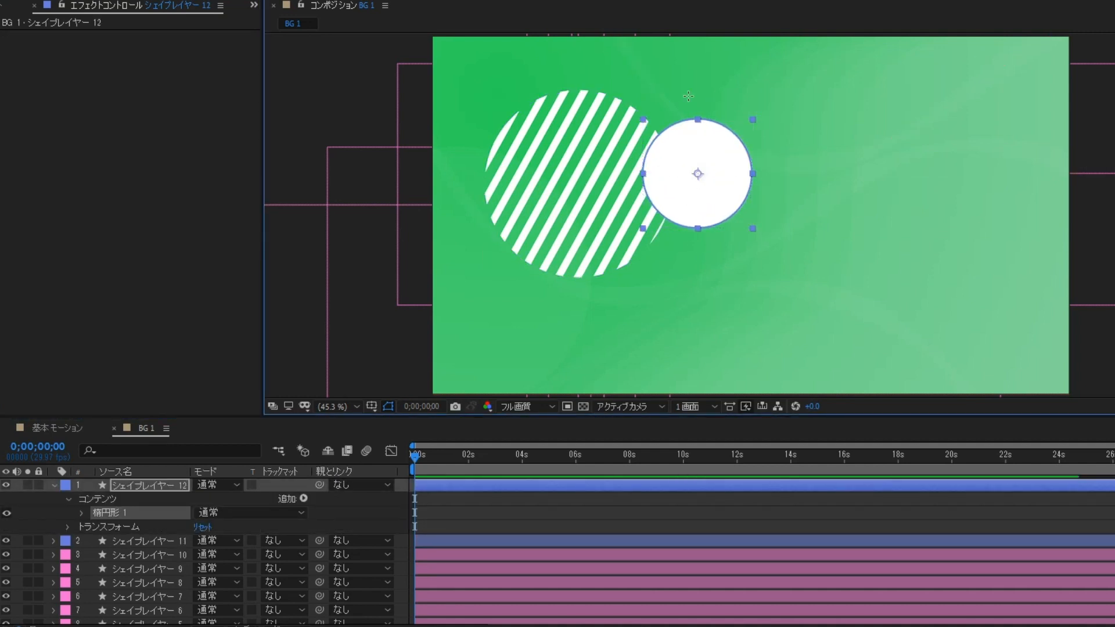
- Turn the smaller circle into an outline with no fill and a white stroke 10 px wide
alt+click(464, 1)
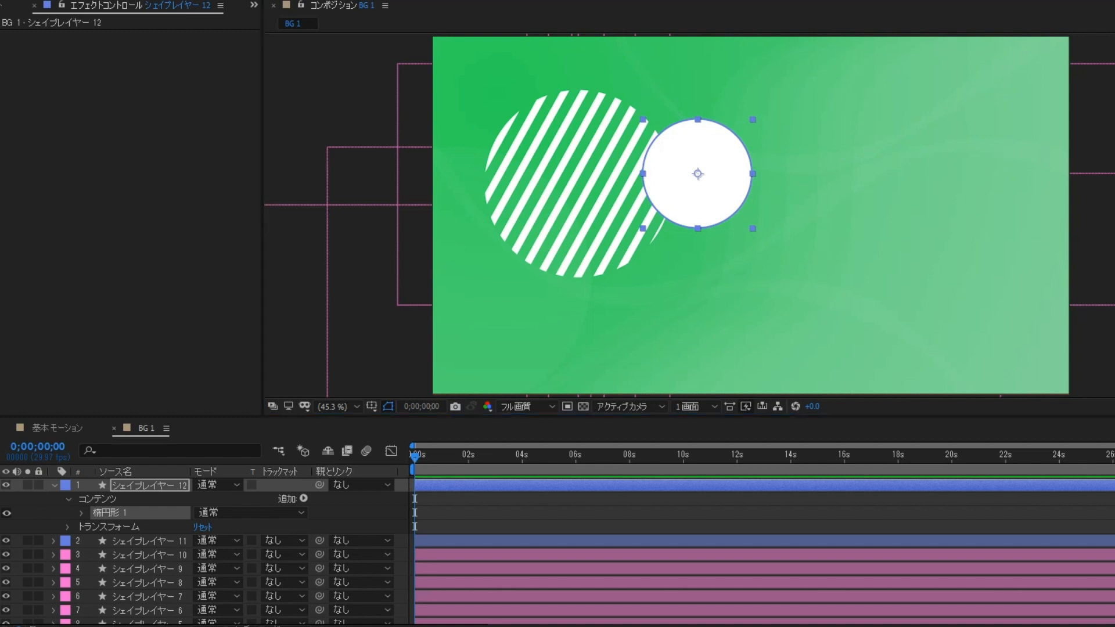
alt+click(464, 1)
alt+click(464, 2)
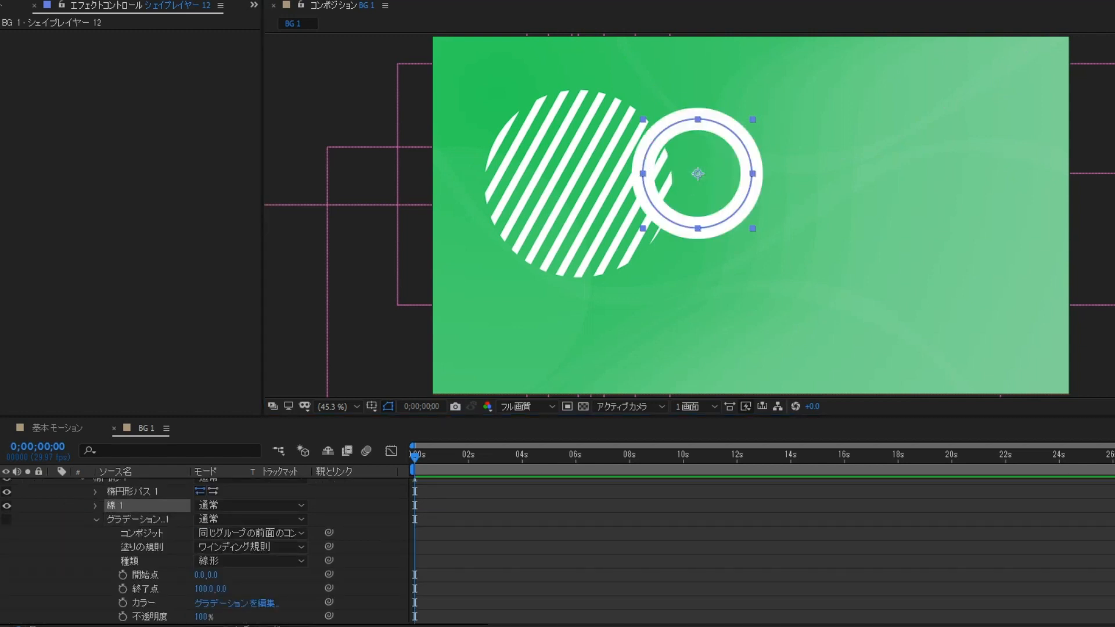
drag(551, 2, 531, 1)
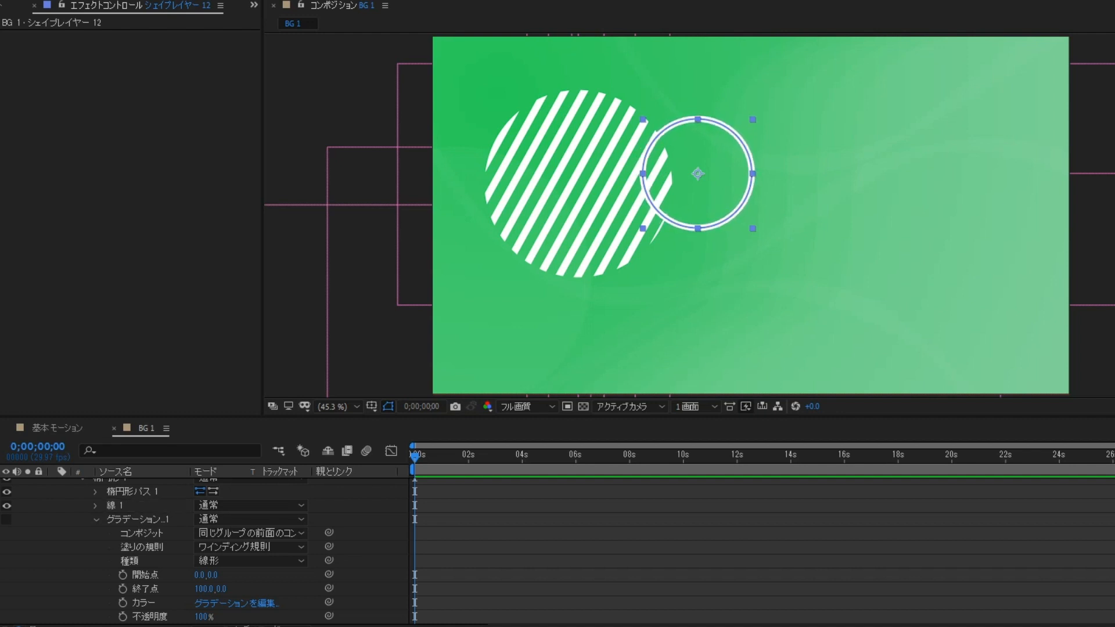
click(453, 548)
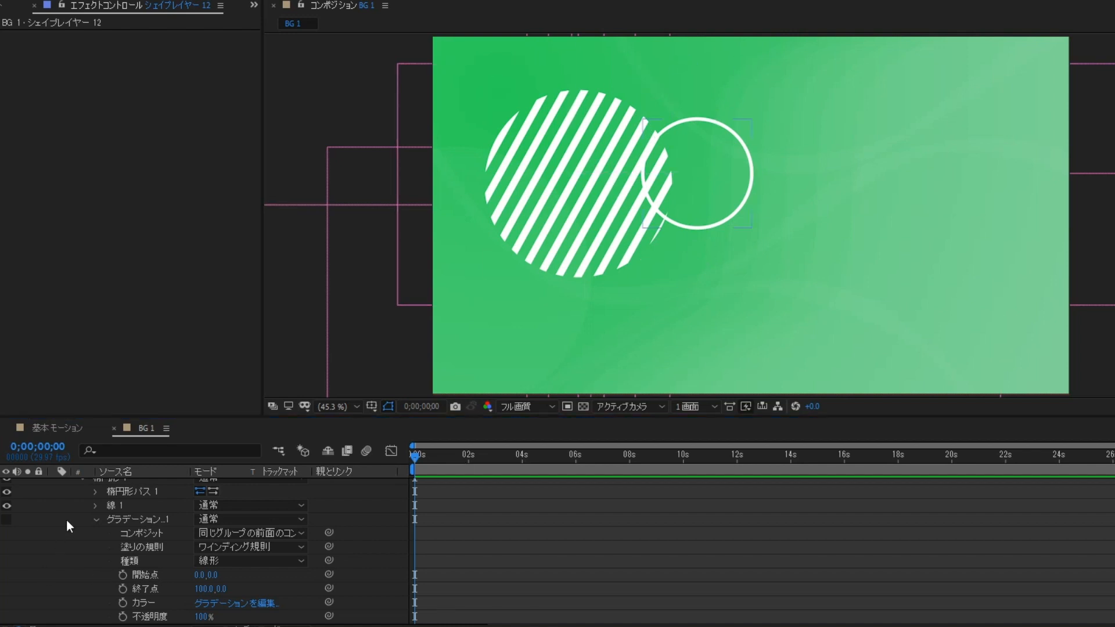
- Add dashes (破線) to the ring's stroke and lengthen the dash segments
click(94, 519)
click(95, 507)
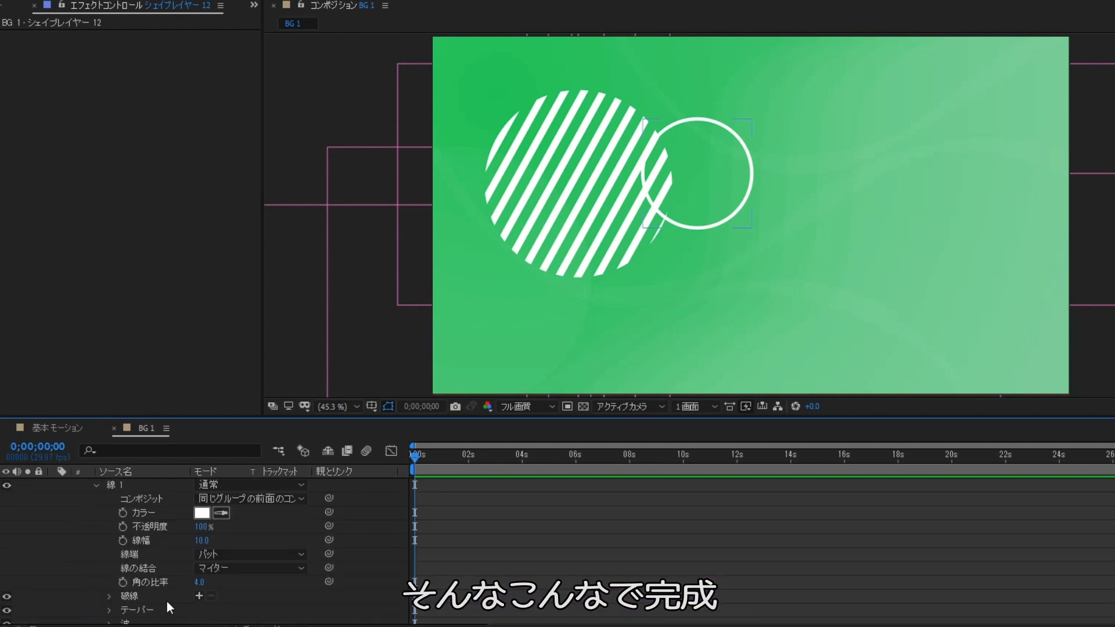
click(198, 596)
scroll(78, 584, down, 3)
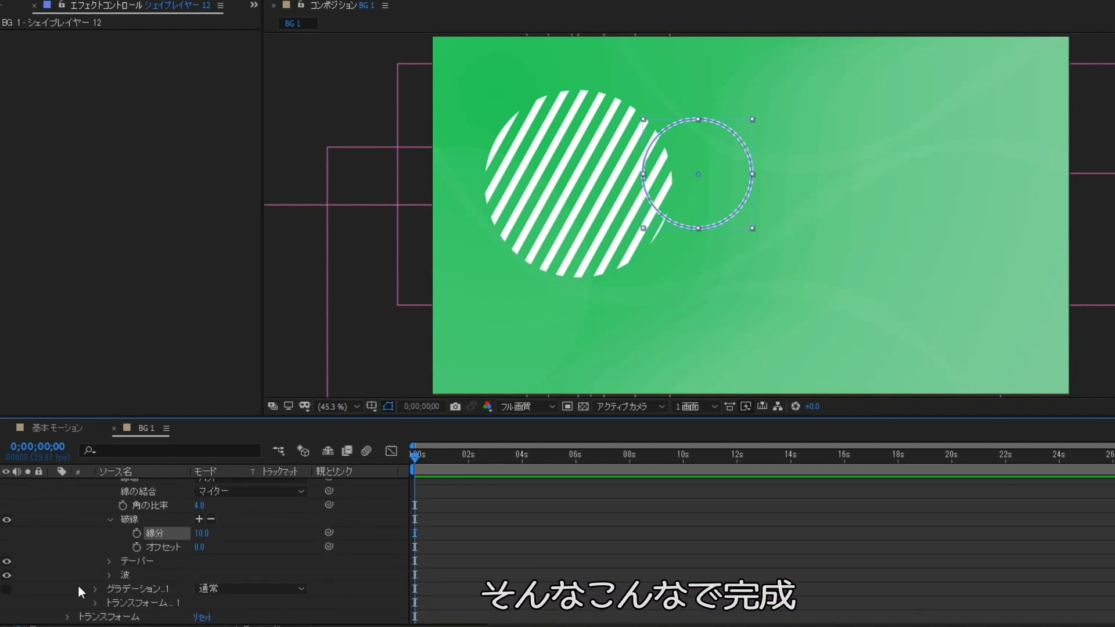
click(98, 542)
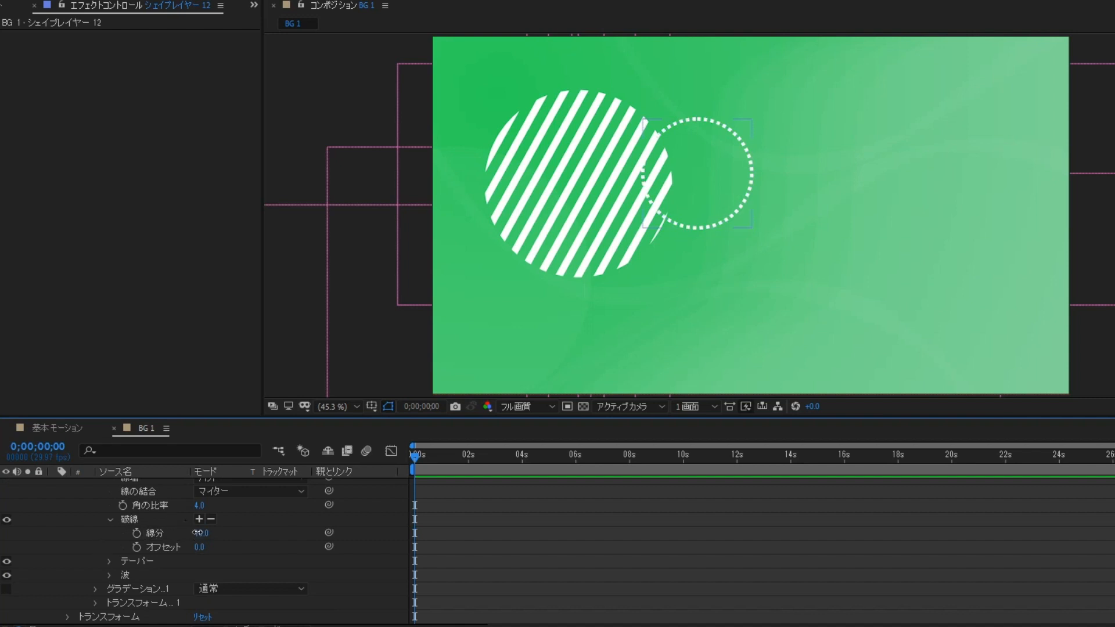
drag(230, 532, 234, 533)
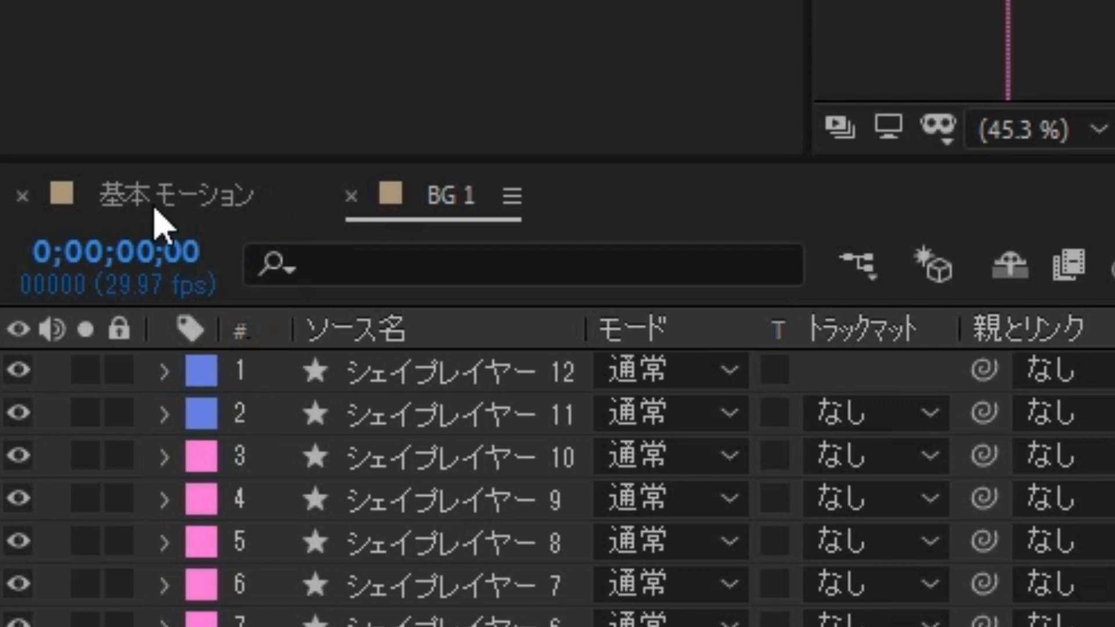
- Place the BG 1 composition beneath all layers in the 基本モーション composition, with the current time at 0;00;01;00
click(175, 200)
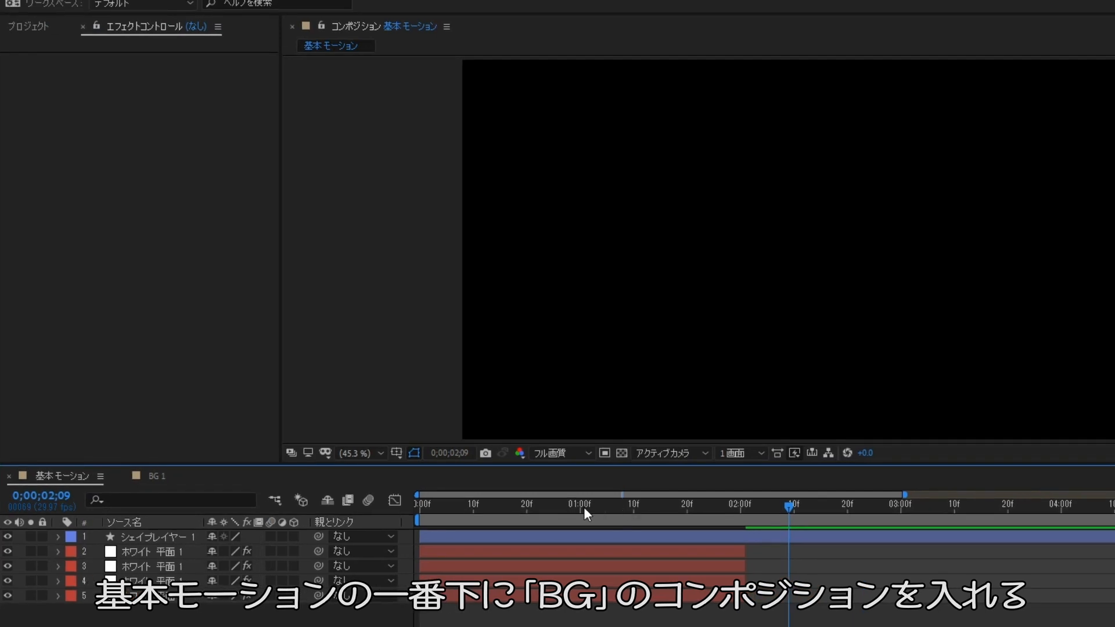
mouse_move(583, 507)
mouse_down()
mouse_move(544, 513)
mouse_move(580, 514)
mouse_up()
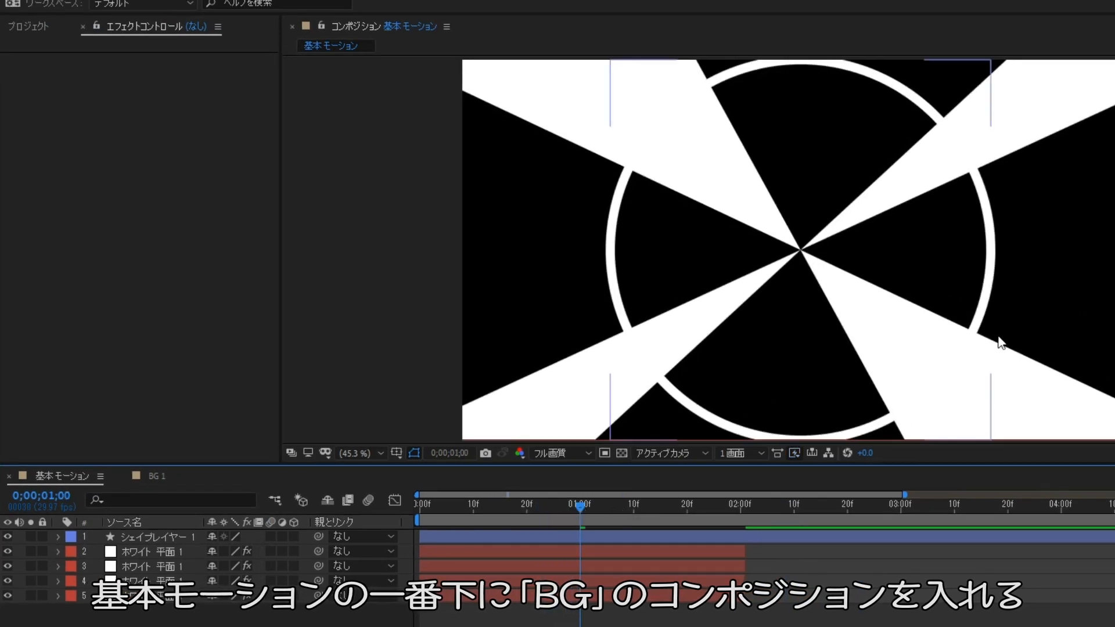
click(28, 22)
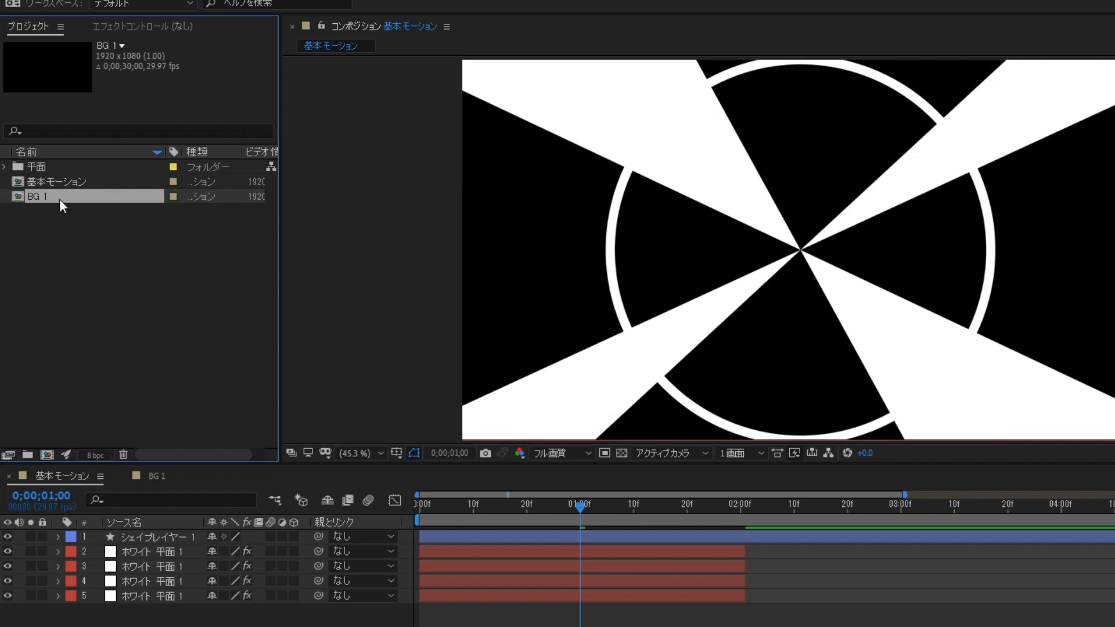
drag(45, 199, 149, 593)
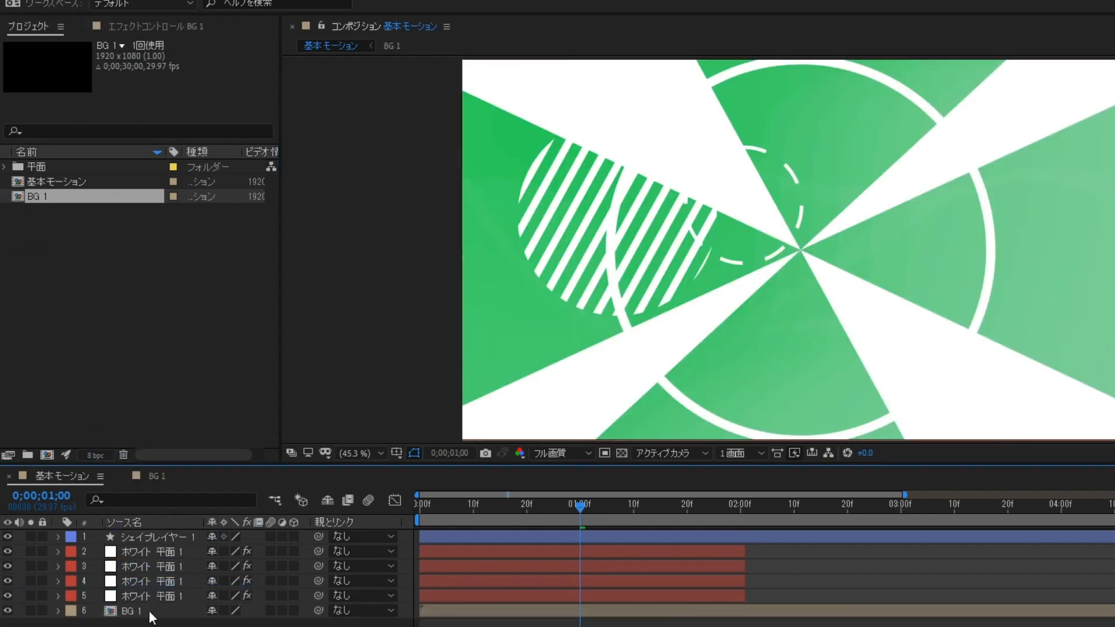
click(152, 607)
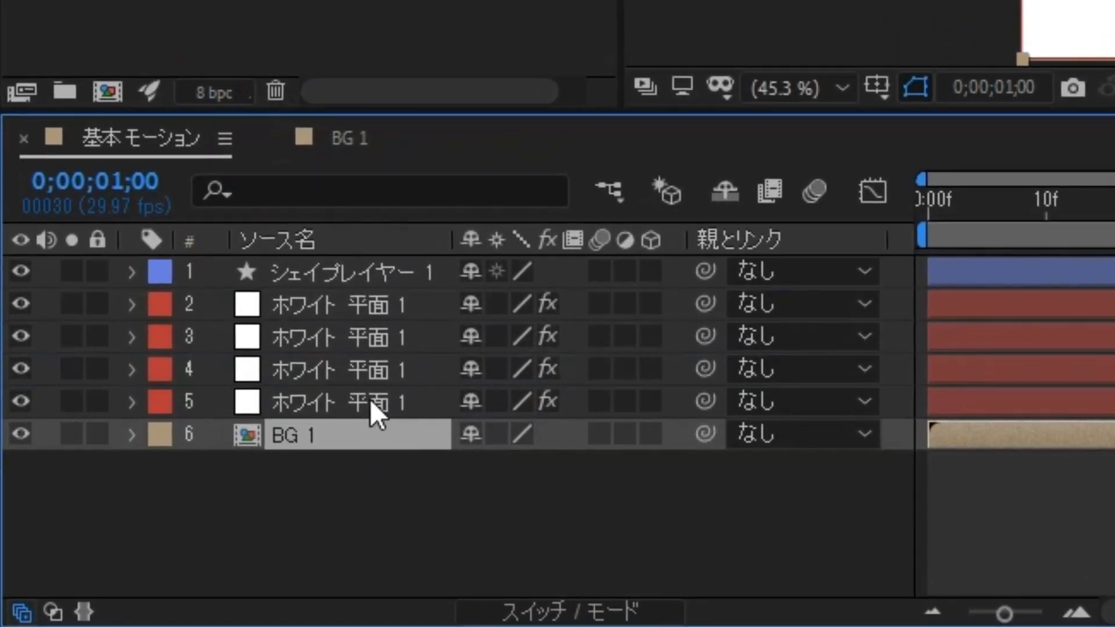
click(447, 517)
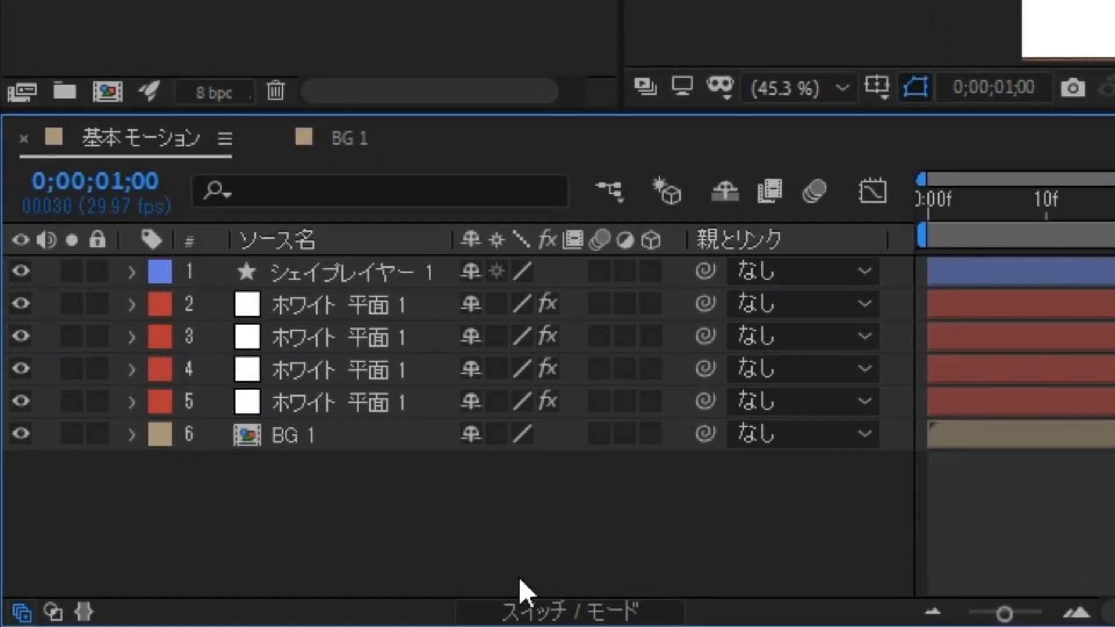
- Set the BG 1 layer's track matte to the alpha matte of the ホワイト 平面 1 layer directly above it
click(554, 611)
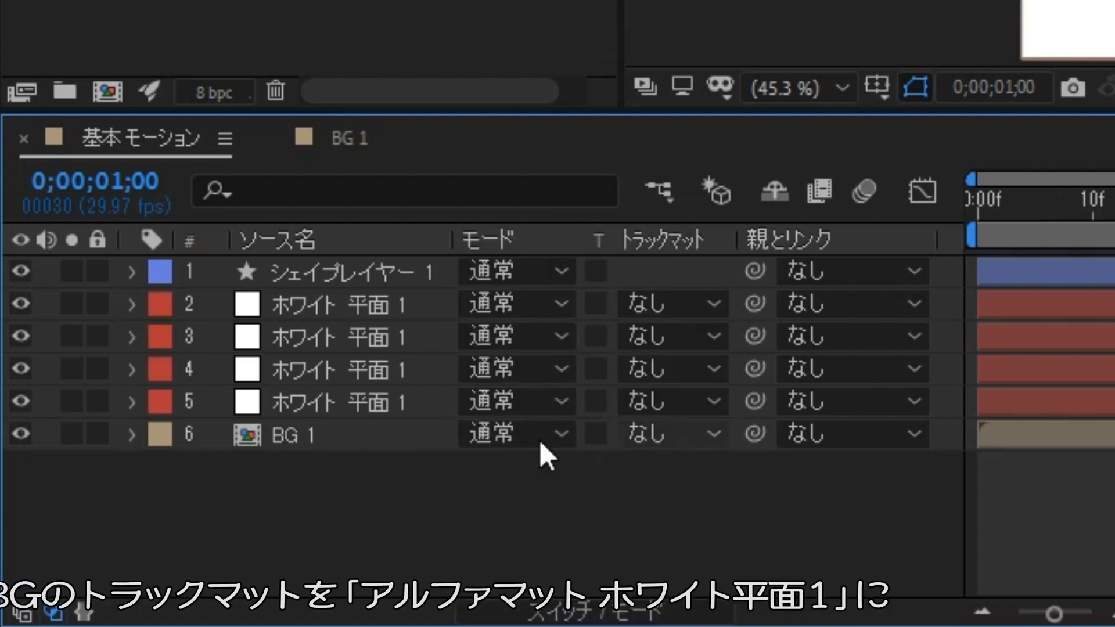
click(343, 436)
click(345, 406)
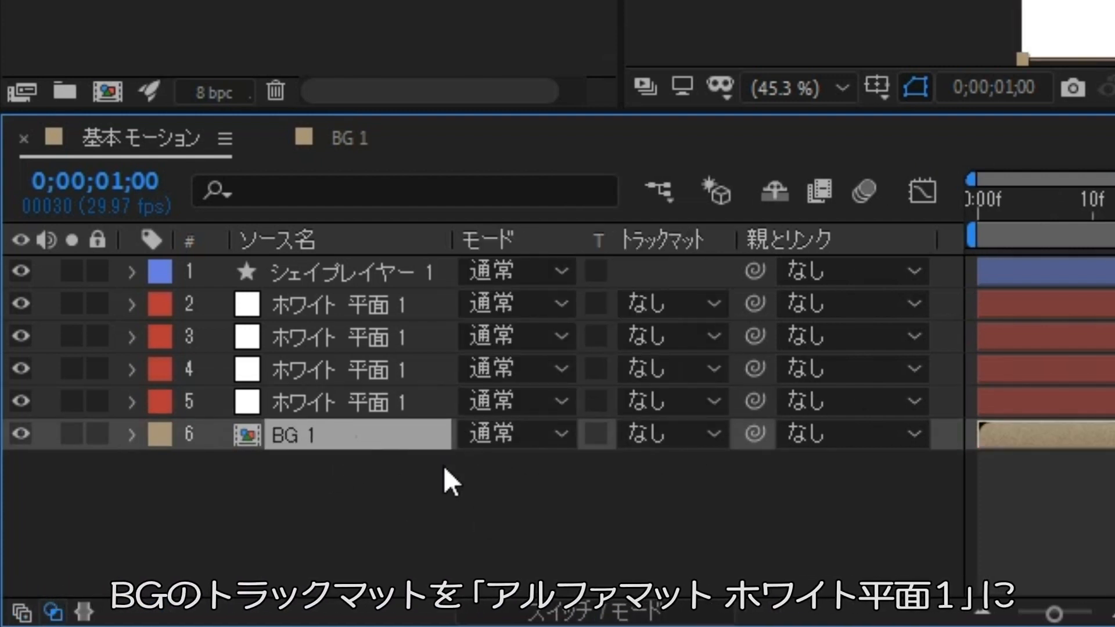
click(652, 442)
click(741, 291)
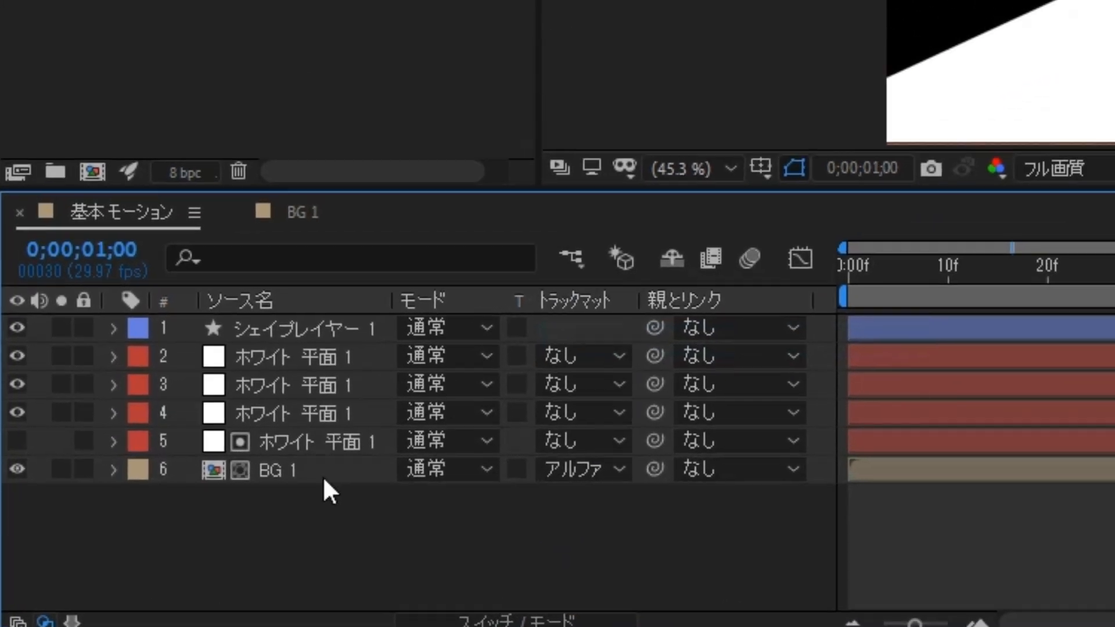
- Shift BG 1 right and slightly up so its striped circle falls within the green wedge, and preview from the start
click(307, 469)
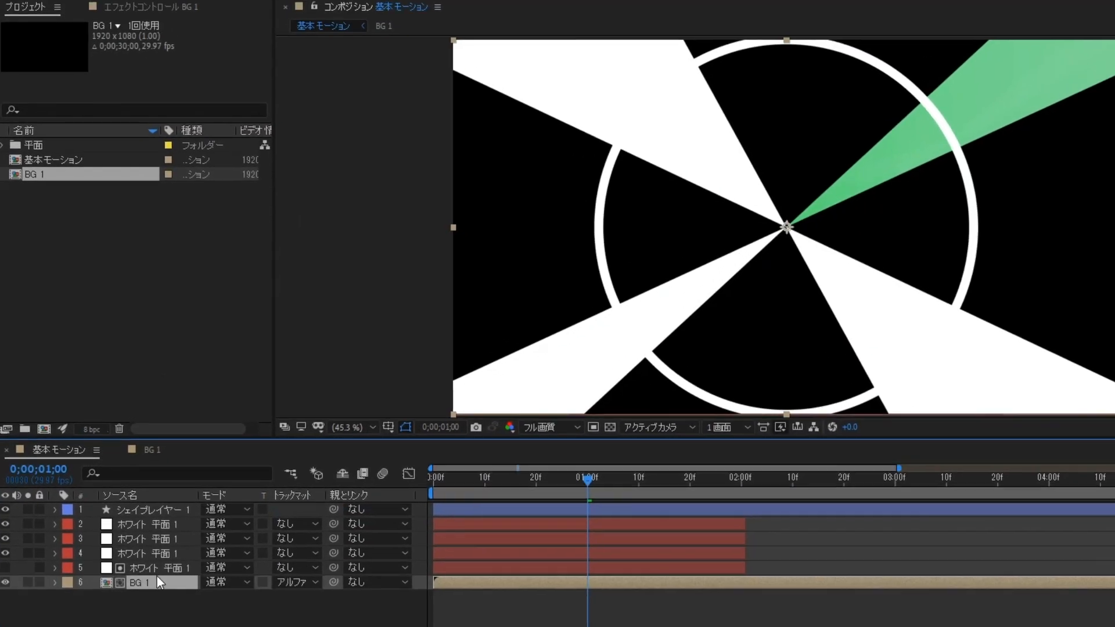
drag(791, 321, 1105, 252)
drag(583, 482, 429, 493)
key(space)
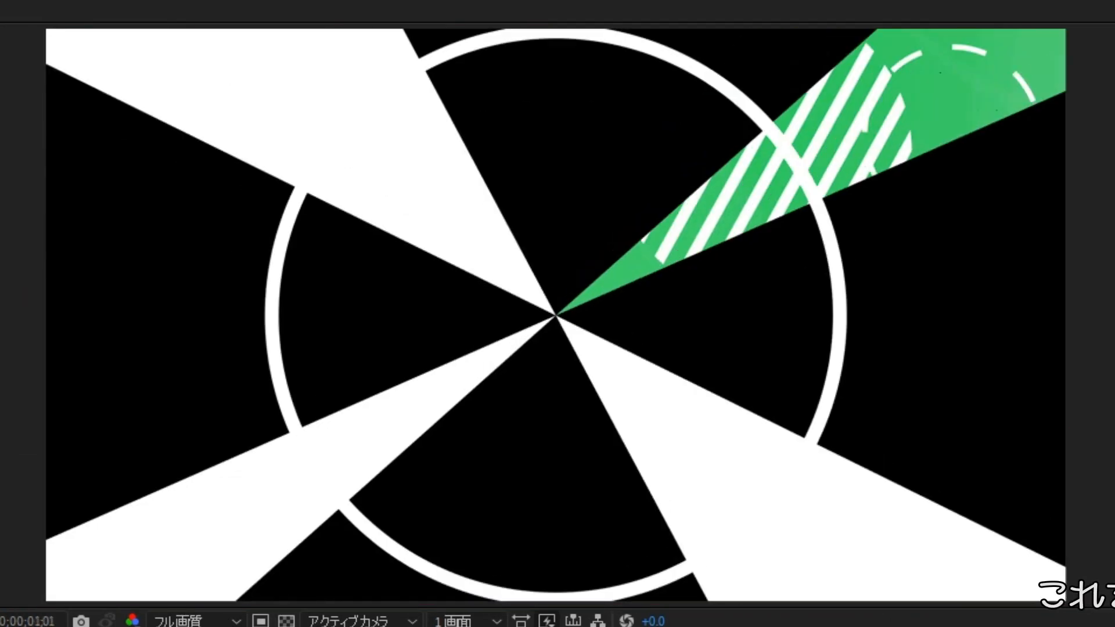
- Create a new 1920 x 1080 composition at 29.97 fps with a duration of 0;00;30;00
key(ctrl+n)
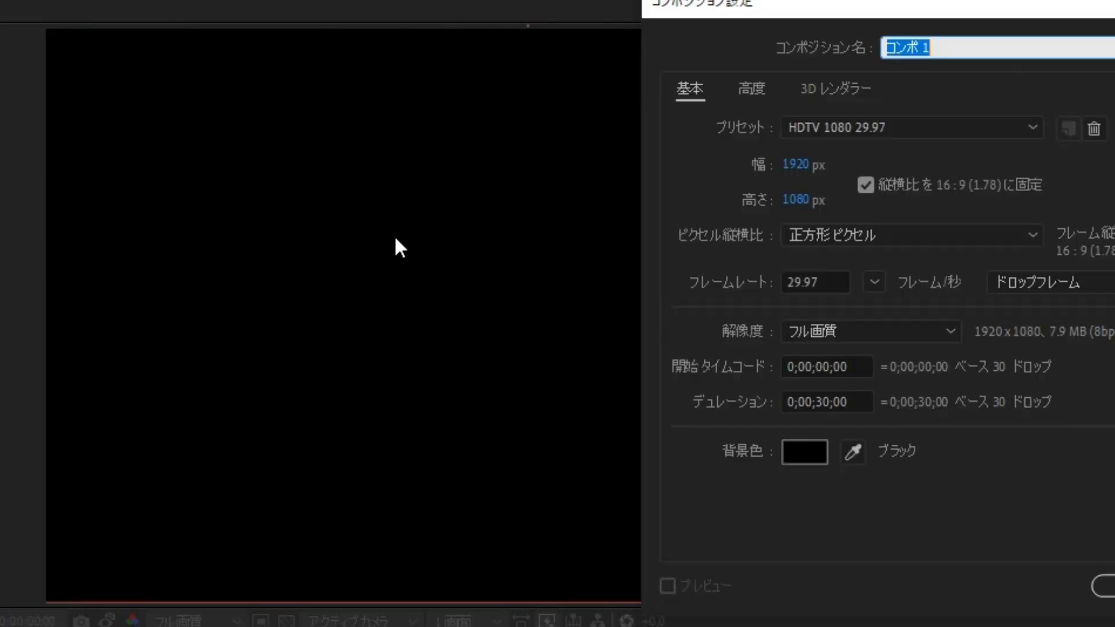
text(1)
key(Return)
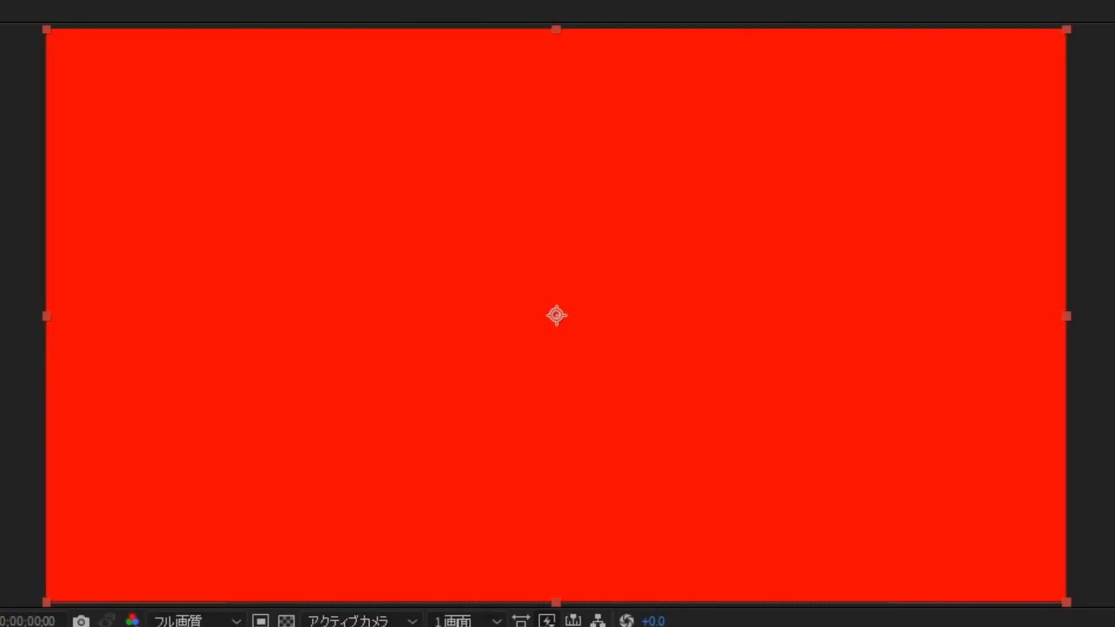
- Draw a thick white zigzag line across the full width of the green gradient background
key(Zenkaku_Hankaku)
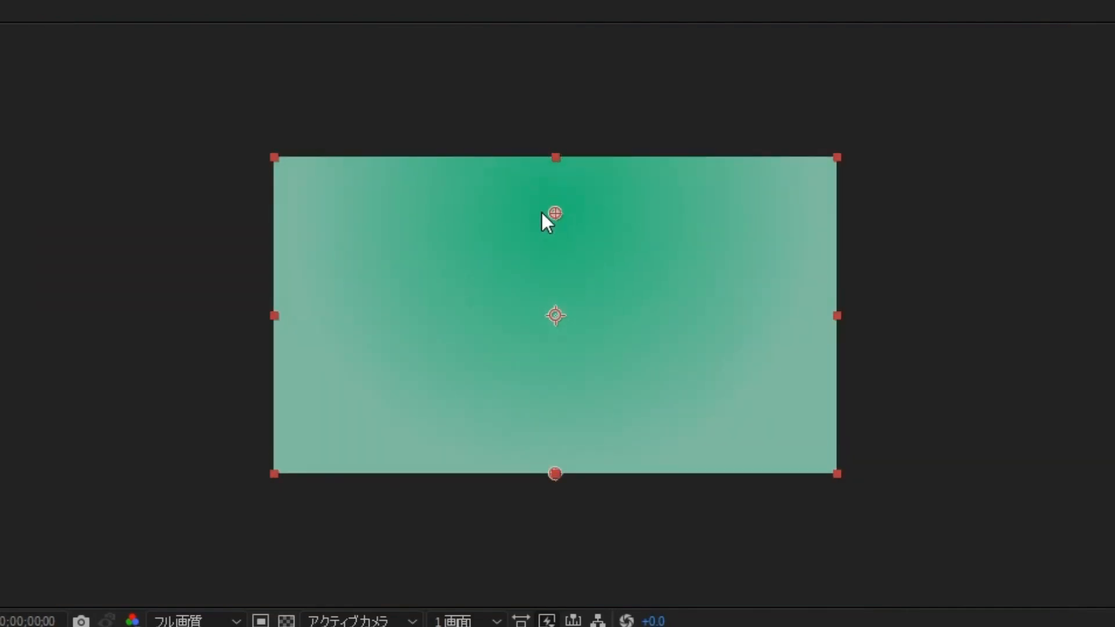
click(12, 231)
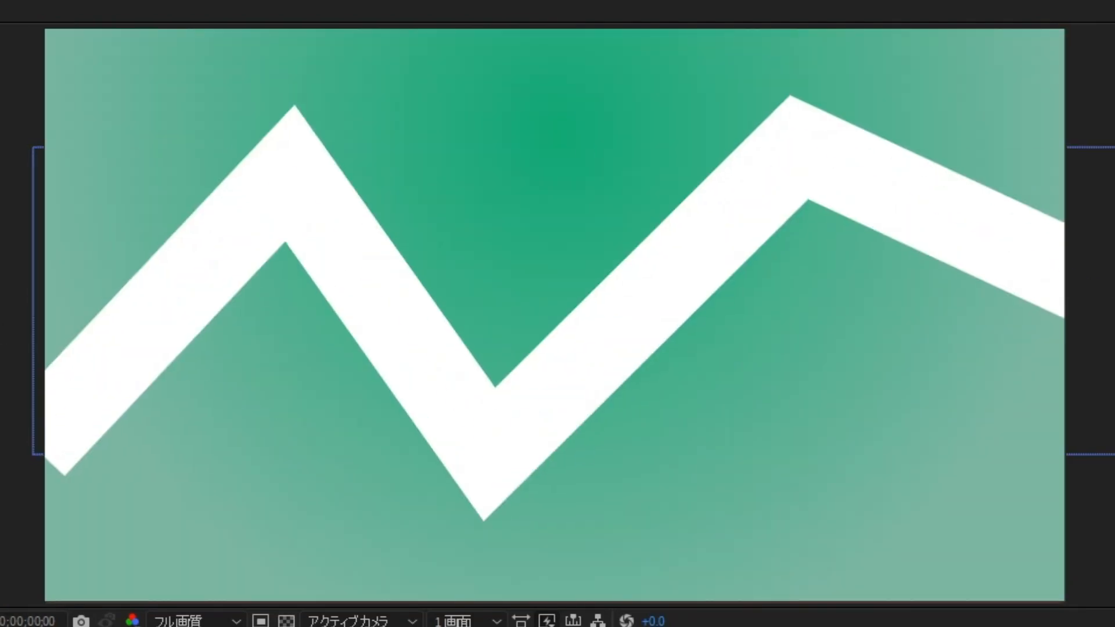
key(a)
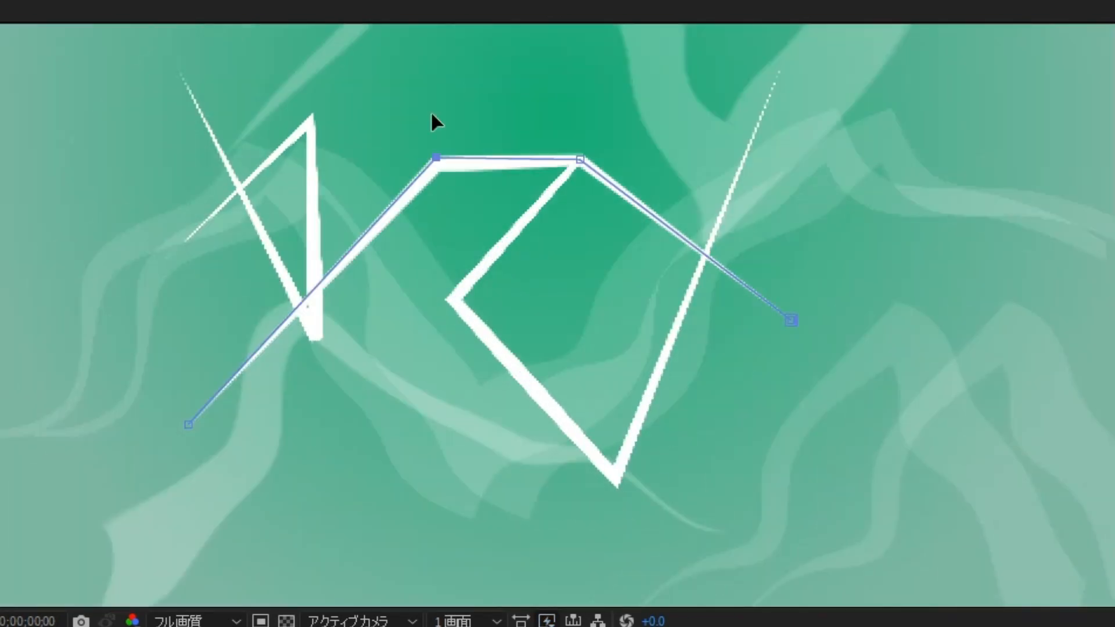
- Reshape the selected tapered white line by moving its four vertices to new places in the frame
drag(431, 113, 422, 83)
drag(580, 159, 674, 119)
drag(791, 320, 513, 503)
drag(188, 425, 679, 507)
drag(422, 82, 132, 327)
drag(674, 120, 596, 263)
- Duplicate the tapered line, spread the copy's vertices into a different zigzag, and deselect it
key(ctrl+d)
drag(133, 327, 800, 354)
drag(709, 513, 436, 209)
drag(512, 502, 382, 356)
drag(512, 502, 899, 117)
drag(596, 264, 360, 310)
drag(90, 495, 36, 235)
key(ctrl+shift+a)
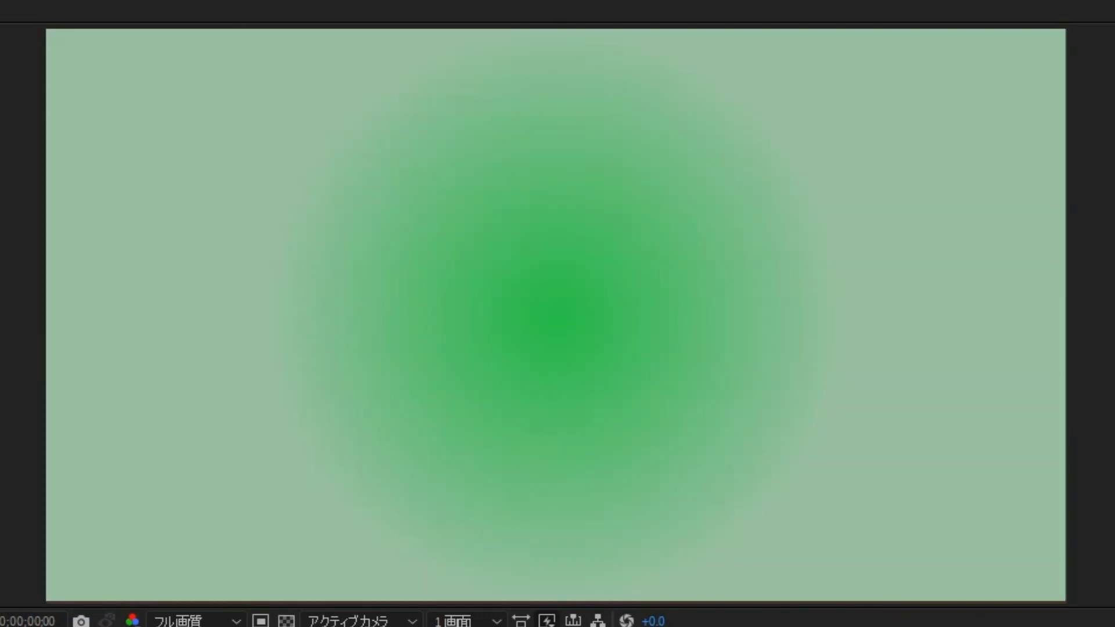
- Draw a white looping curved shape with the Pen tool from the frame's left edge to beyond its upper-right corner
click(36, 339)
drag(375, 170, 546, 194)
drag(586, 344, 510, 430)
drag(412, 98, 580, 107)
drag(955, 171, 908, 72)
drag(708, 67, 643, 200)
drag(949, 44, 1010, 1)
mouse_move(934, 85)
mouse_down()
mouse_move(943, 77)
mouse_move(1112, 130)
mouse_up()
drag(374, 170, 339, 305)
drag(413, 98, 540, 152)
- Draw a second white curved shape with the Pen tool, starting beyond the left edge and waving across the frame's lower half
click(21, 520)
drag(416, 540, 458, 435)
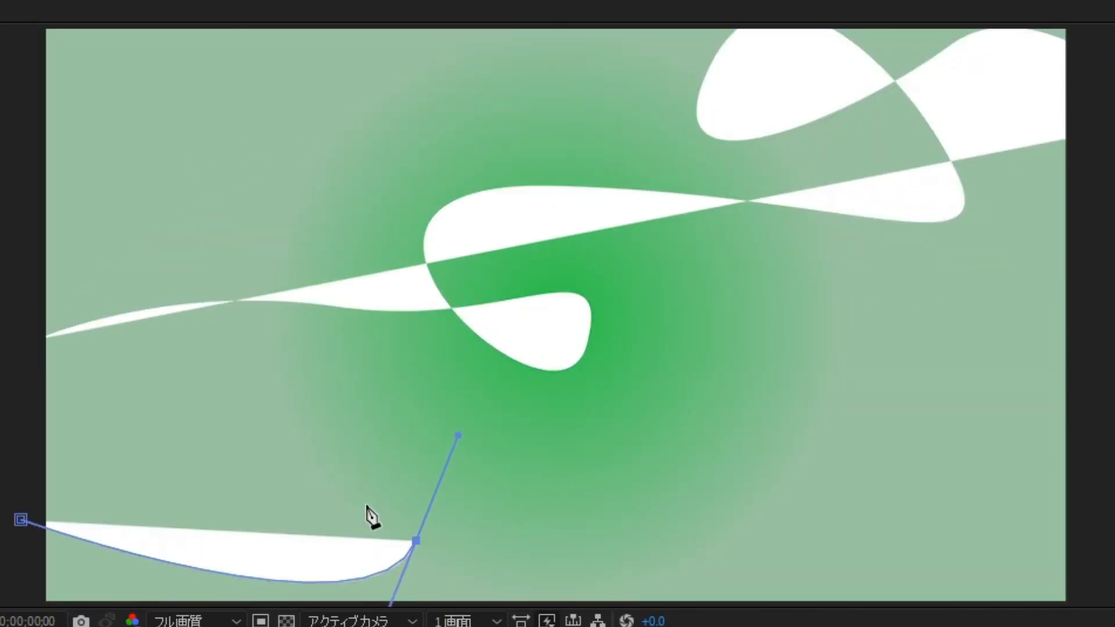
drag(620, 432, 667, 468)
drag(795, 490, 807, 433)
drag(923, 351, 955, 384)
click(550, 447)
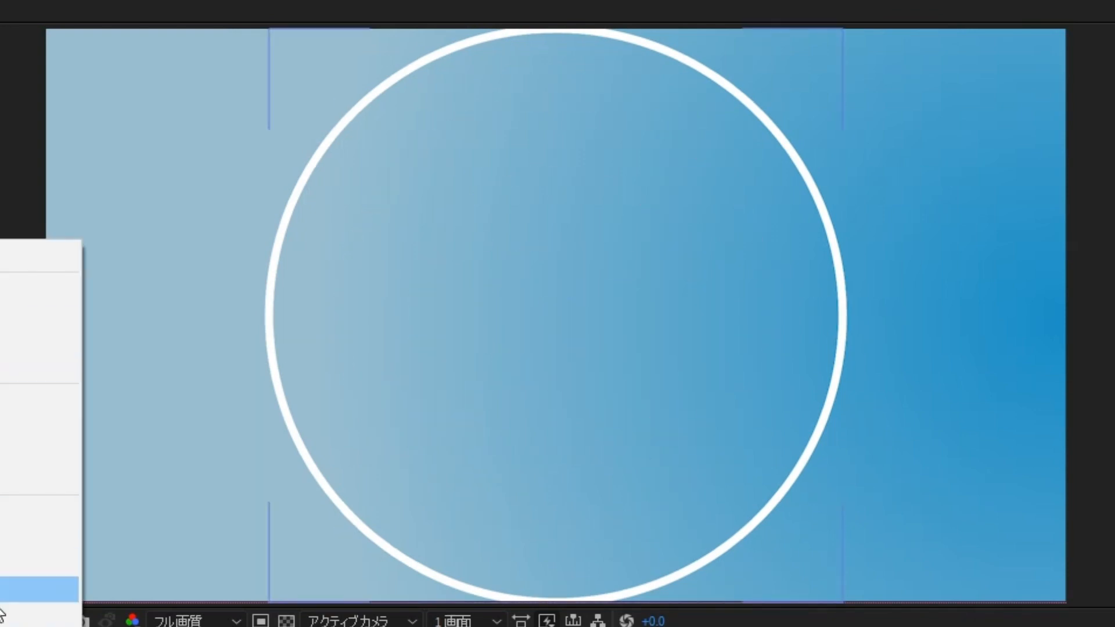
- Play back the 基本モーション composition from its start
click(2, 607)
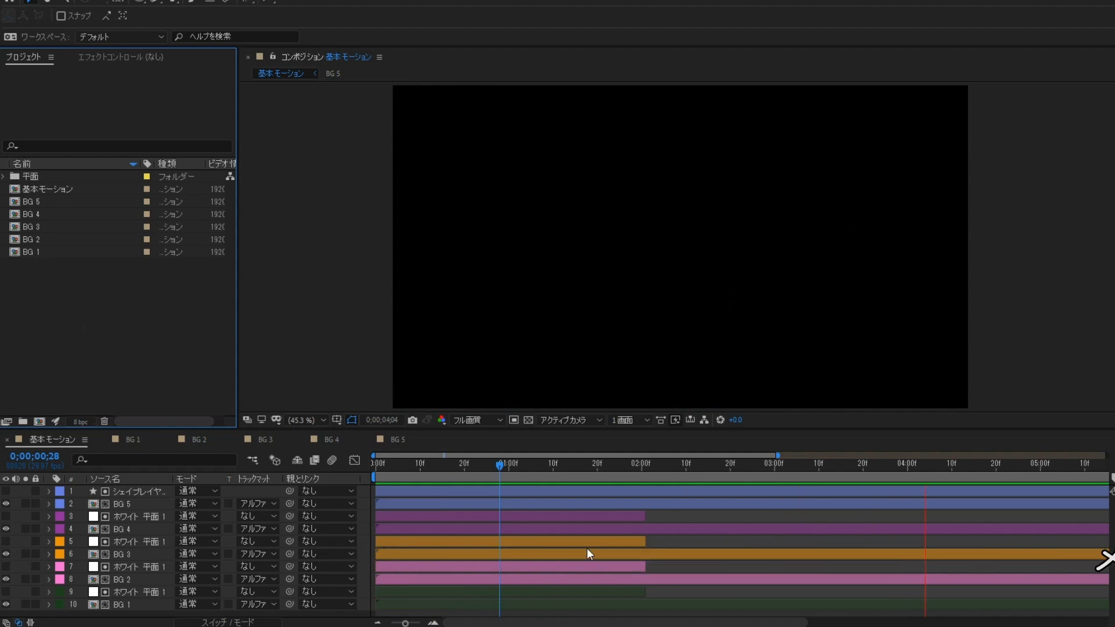
drag(446, 471, 329, 475)
key(space)
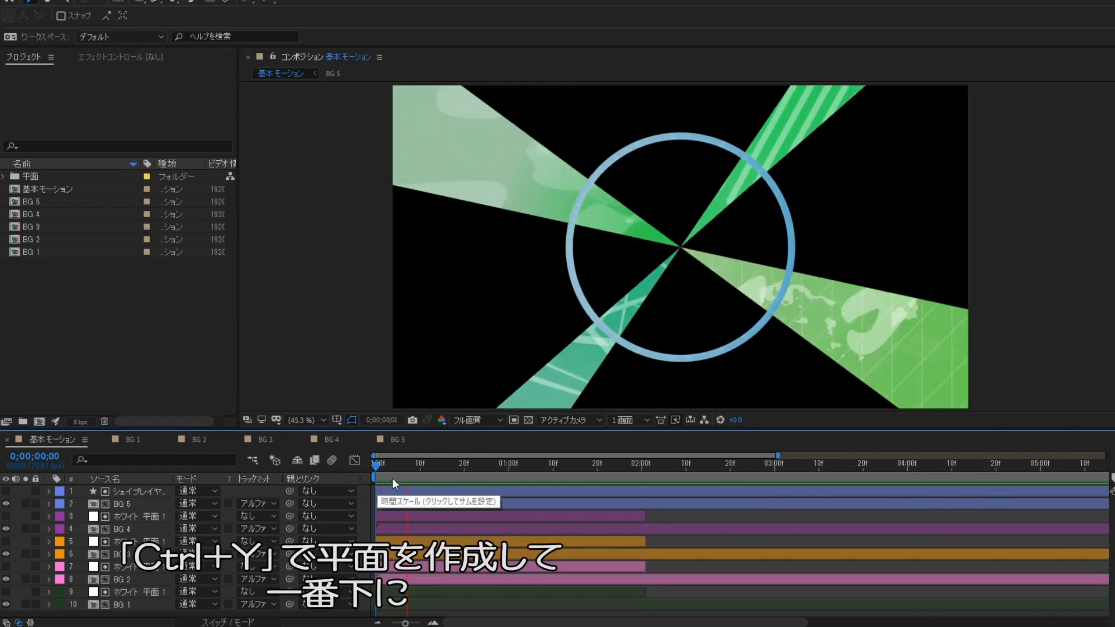
- Create a red 1920 × 1080 solid and place it below all other layers in 基本モーション
key(ctrl+y)
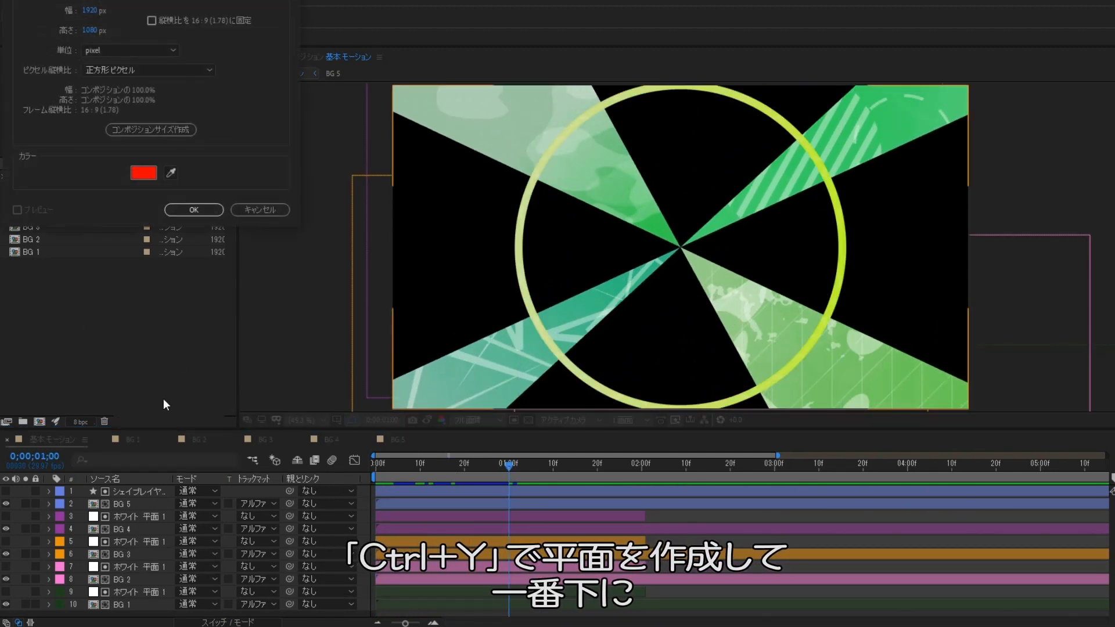
click(193, 209)
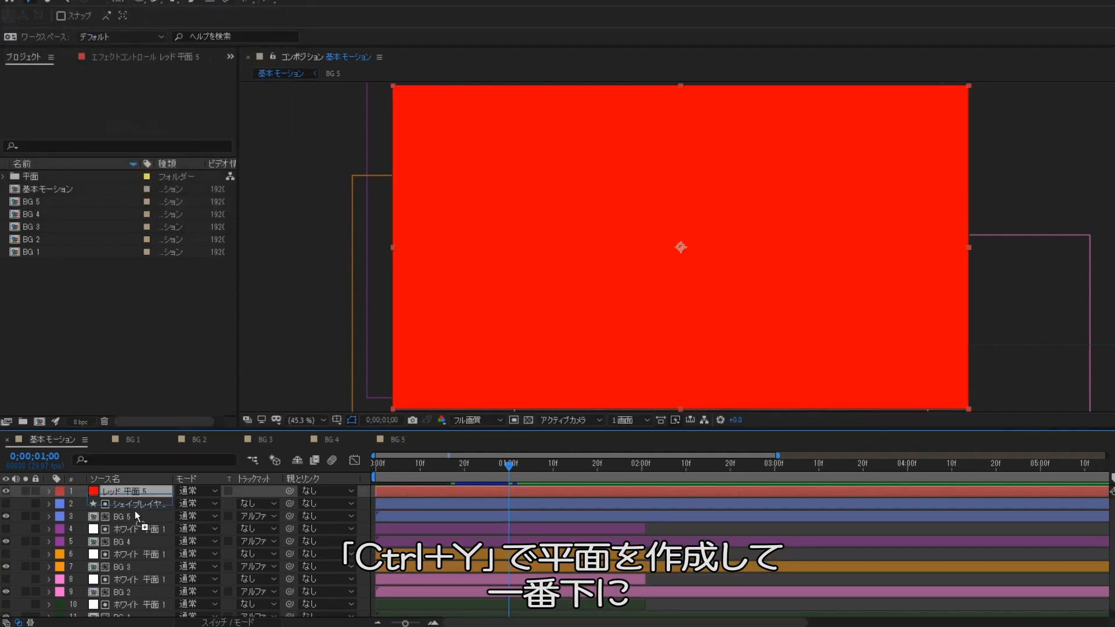
drag(126, 616, 124, 617)
right_click(124, 617)
key(Escape)
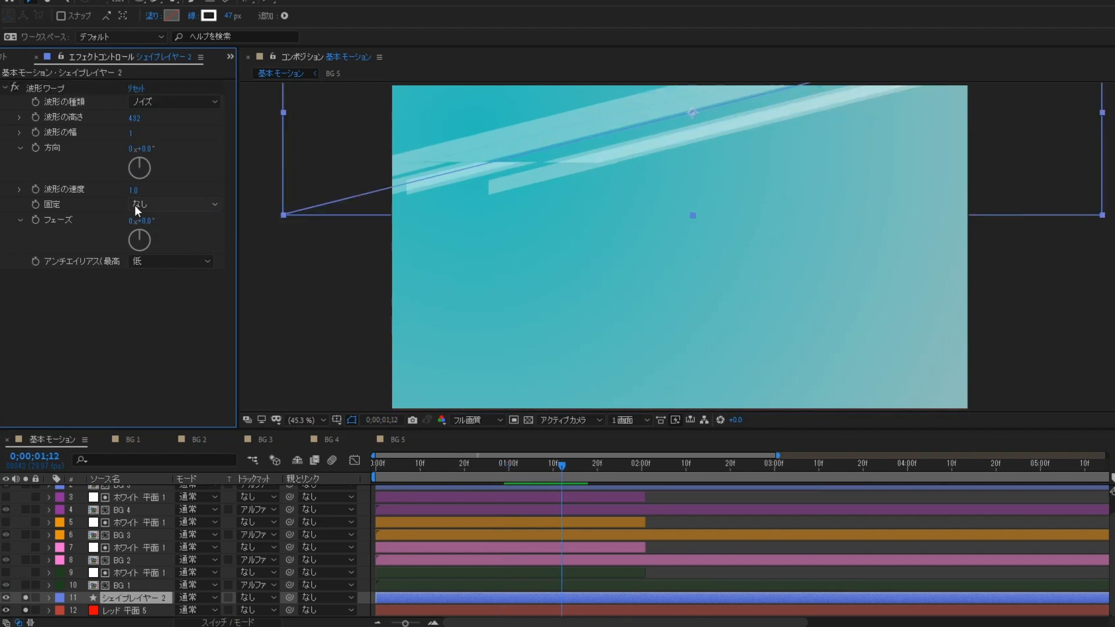
- Fade the wave-warped white lines over the turquoise gradient by their opacity and play back the background from the start
key(t)
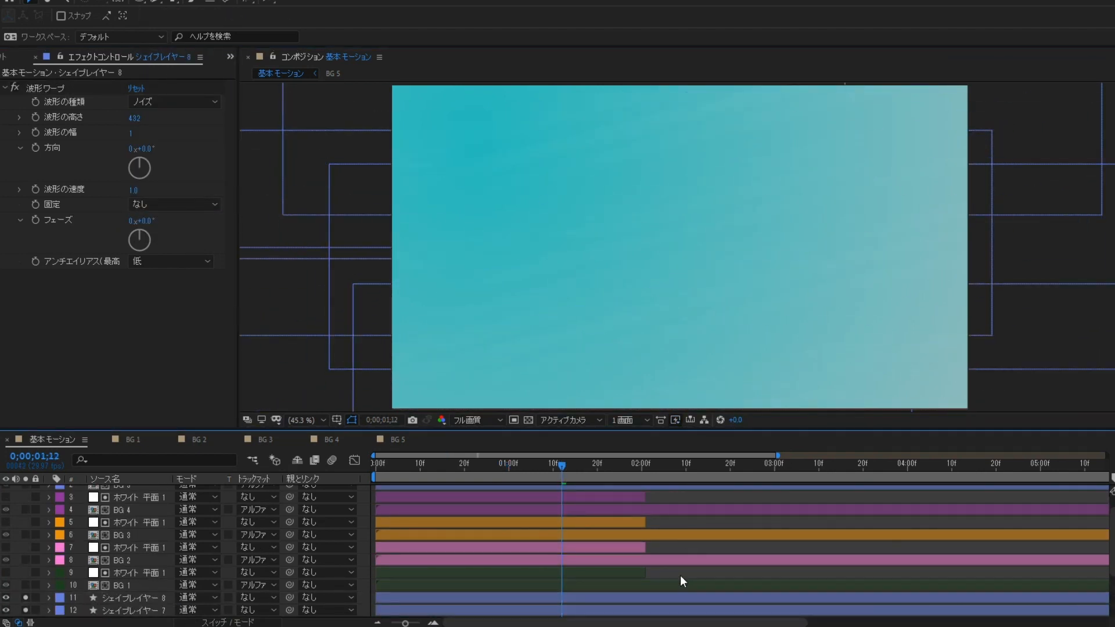
key(space)
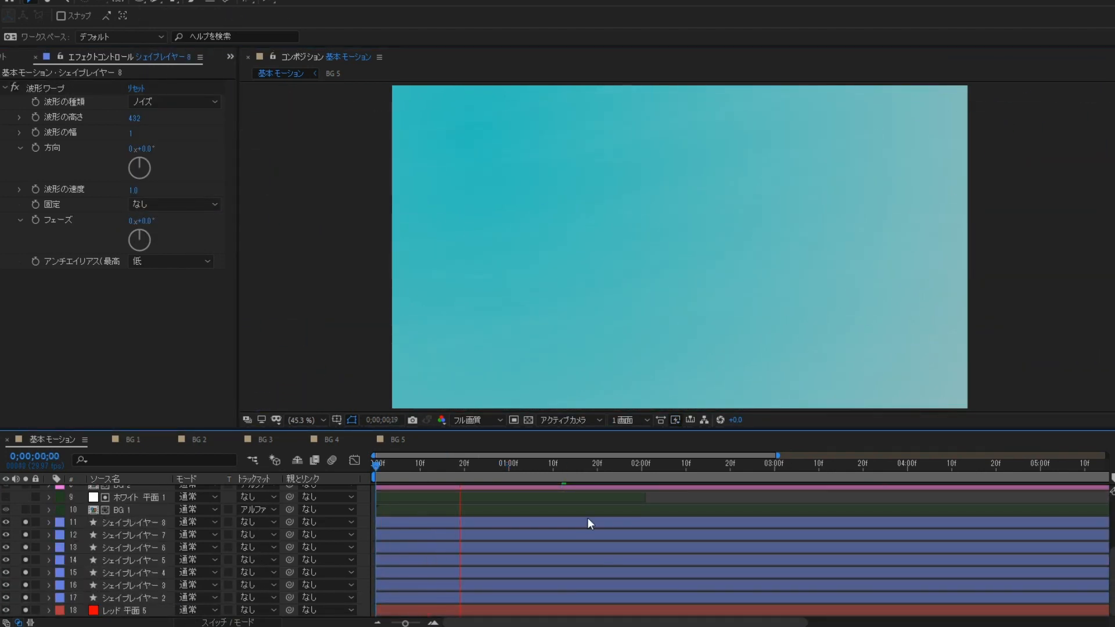
key(space)
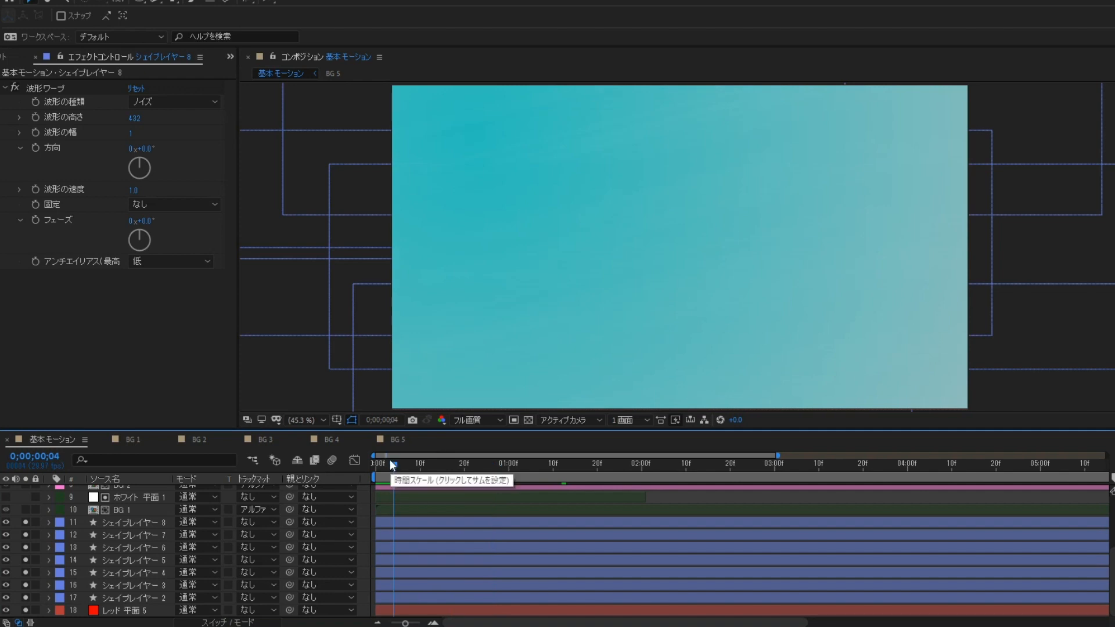
- Turn off solo for the line shape layers and the red solid, and preview the full composition
drag(26, 522, 25, 547)
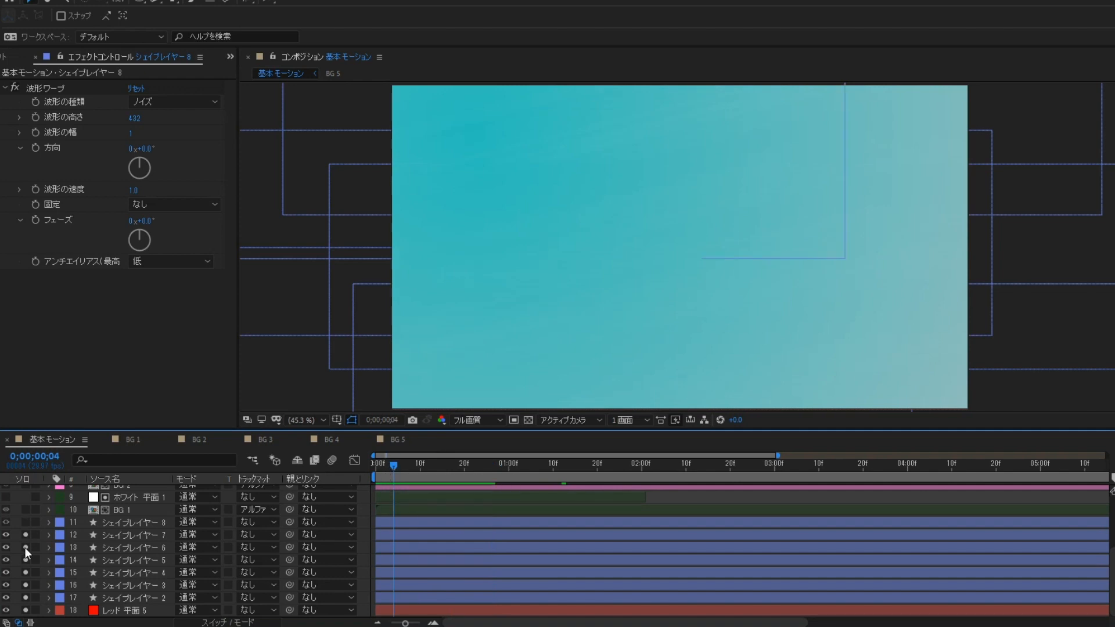
drag(25, 547, 25, 610)
key(Home)
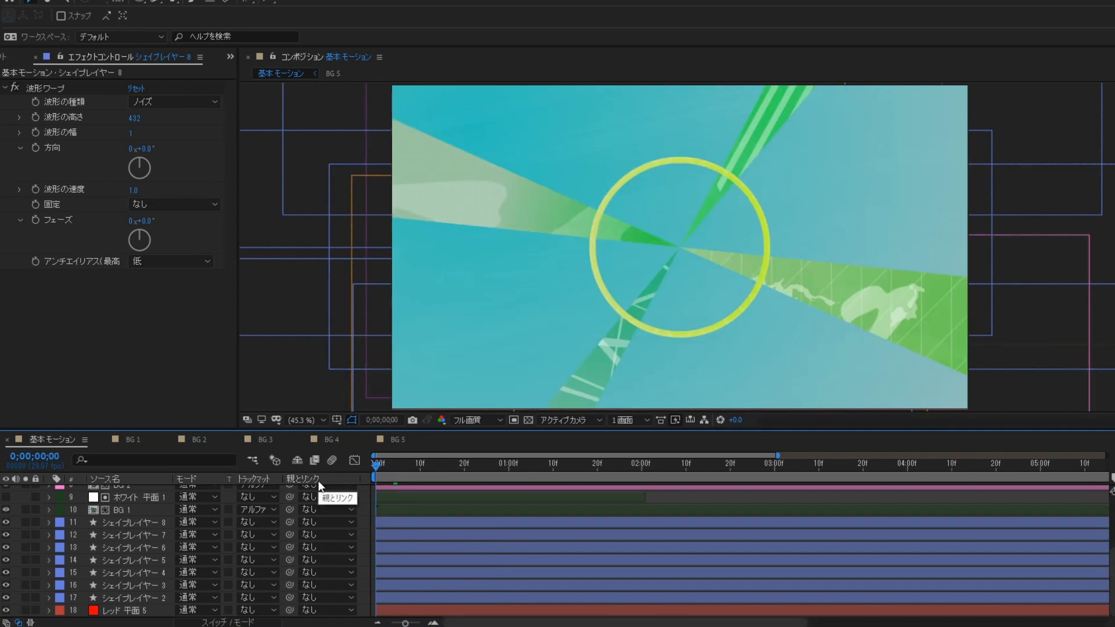
key(space)
key(space)
- Sample the turquoise start colour as the end colour of the red solid's gradient
click(128, 610)
click(153, 148)
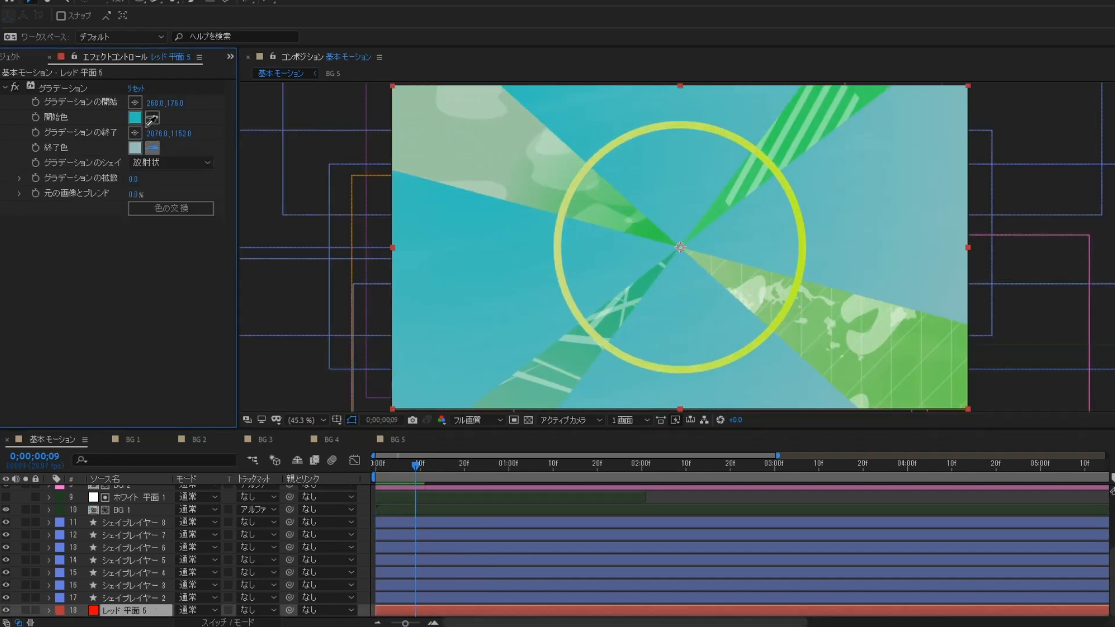
click(136, 118)
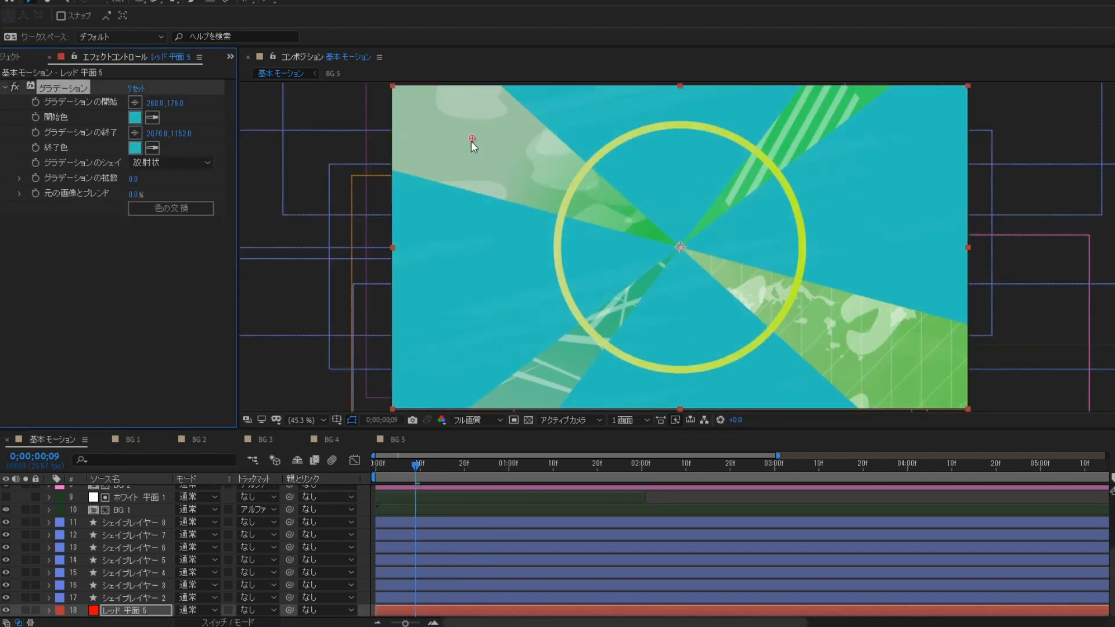
- Move the radial gradient's start point to the frame's centre and its end point below the frame, to 932, 1440
drag(471, 140, 681, 249)
scroll(832, 352, down, 2)
drag(864, 348, 673, 395)
click(307, 419)
click(325, 197)
- Recolour the gradient with a pale green start and a light blue end, and save the project
click(136, 118)
click(948, 116)
click(656, 233)
click(135, 118)
click(745, 82)
click(969, 50)
click(135, 148)
click(742, 87)
click(969, 50)
click(134, 283)
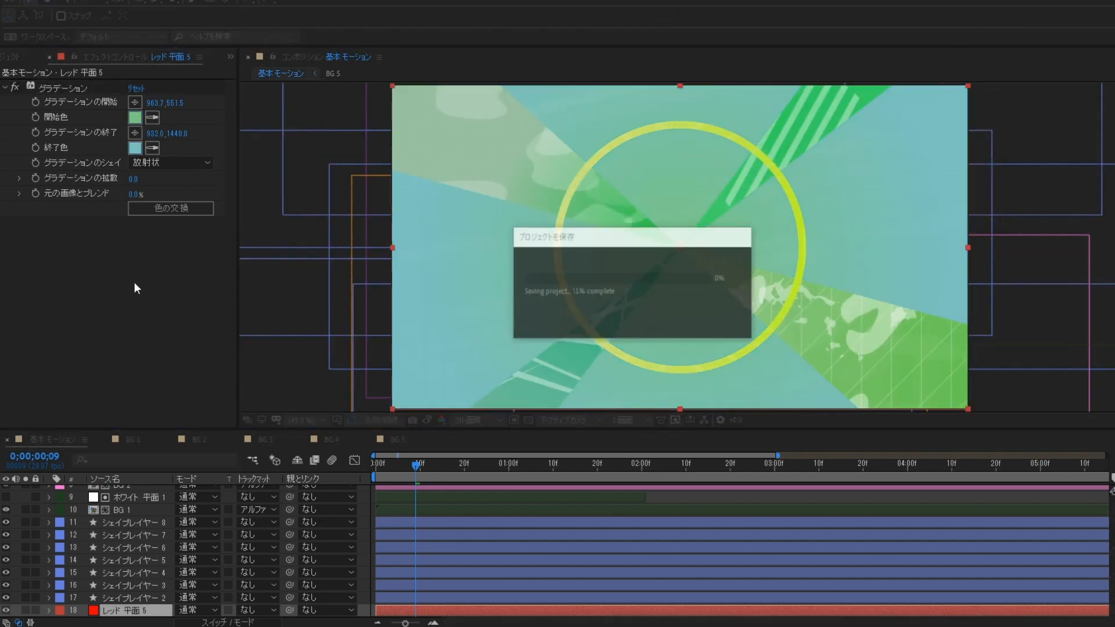
- Change the gradient's start colour to a saturated green
click(135, 118)
click(805, 84)
click(969, 50)
- Pull the gradient's end point in close to the centre, to about 813, 778, and save the project
scroll(697, 372, down, 2)
drag(675, 396, 647, 322)
click(307, 419)
click(325, 198)
drag(688, 383, 635, 275)
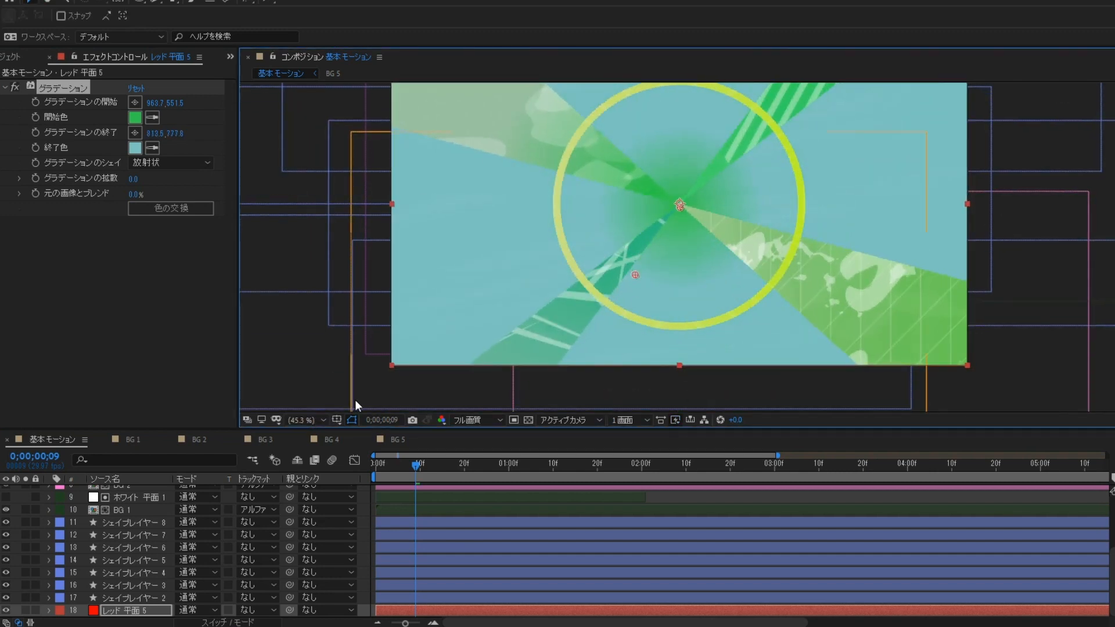
click(306, 420)
click(328, 196)
key(ctrl+s)
click(364, 555)
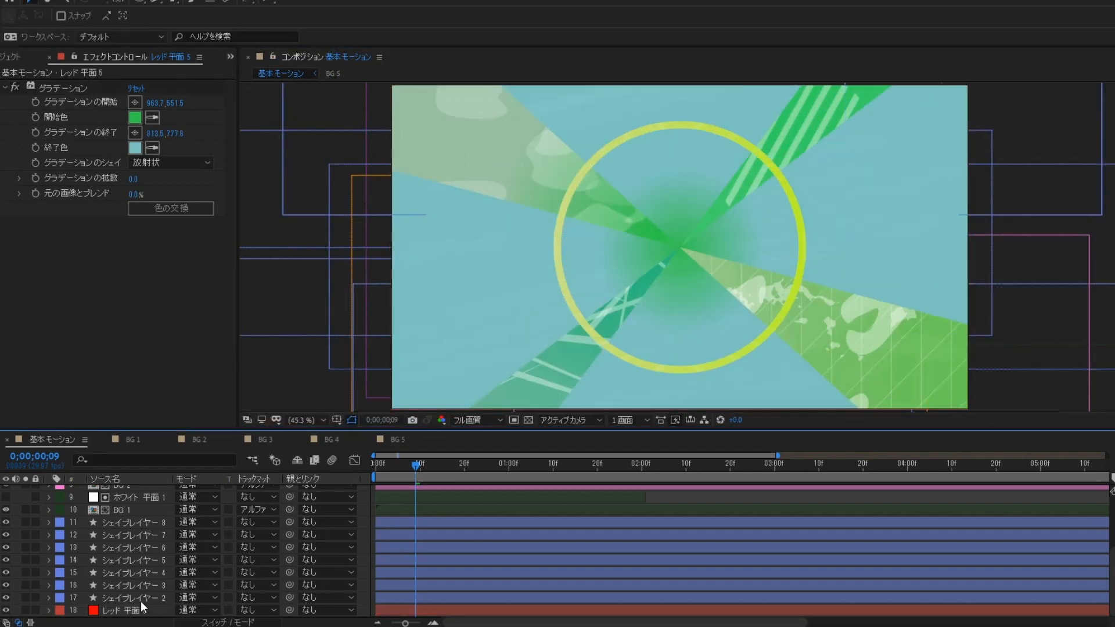
scroll(495, 540, up, 5)
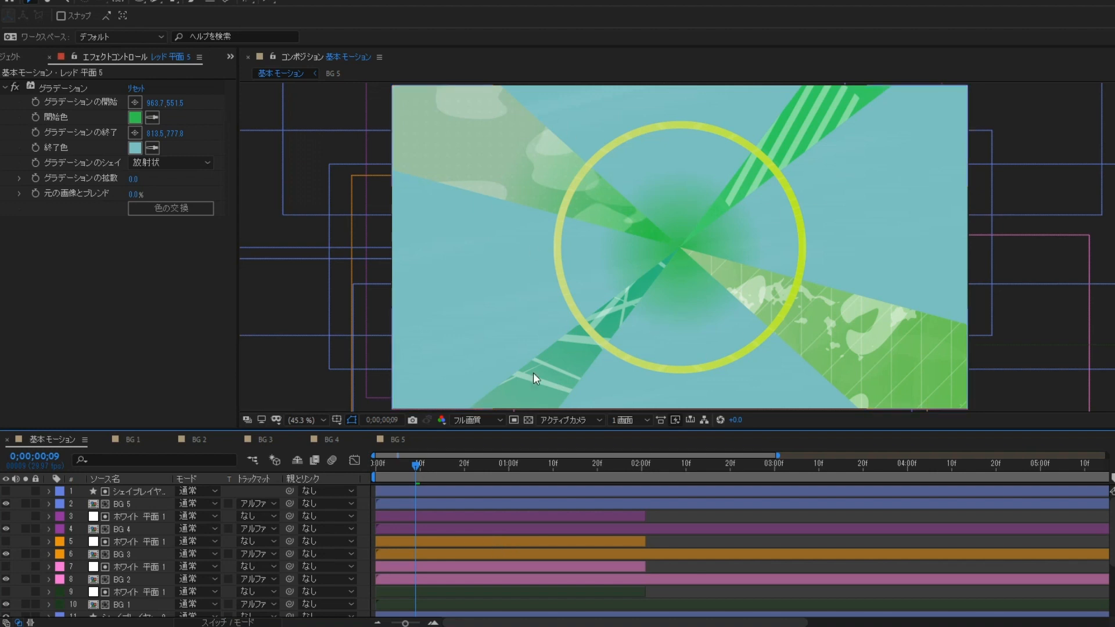
scroll(141, 523, down, 3)
scroll(141, 564, up, 3)
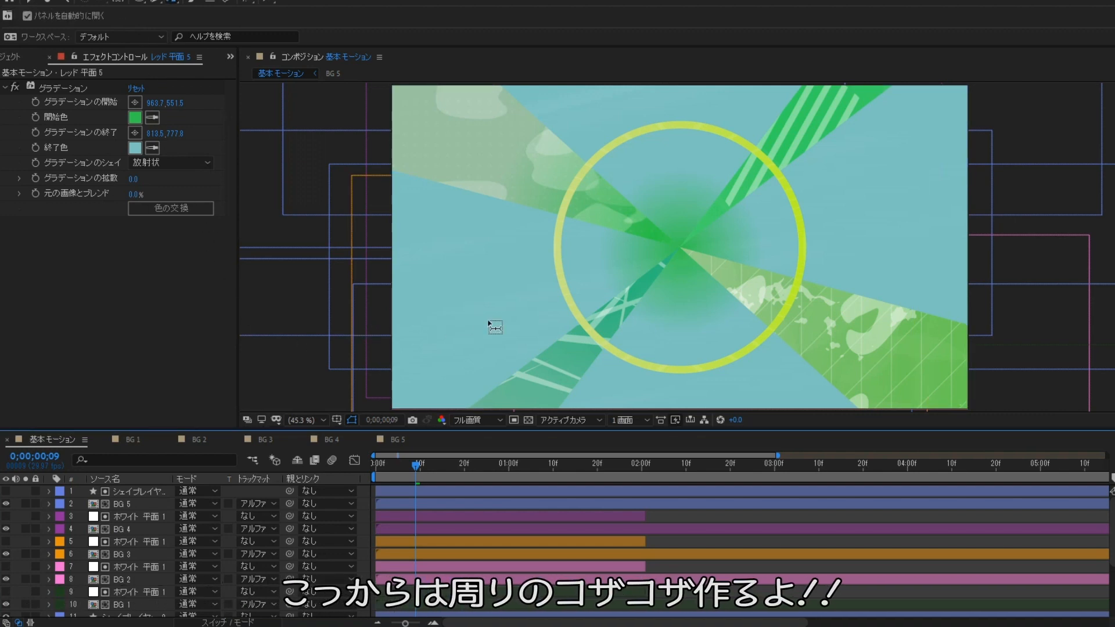
- Create a white 1920 × 1080 solid above all other layers
key(ctrl+shift+y)
click(154, 170)
click(687, 51)
click(961, 52)
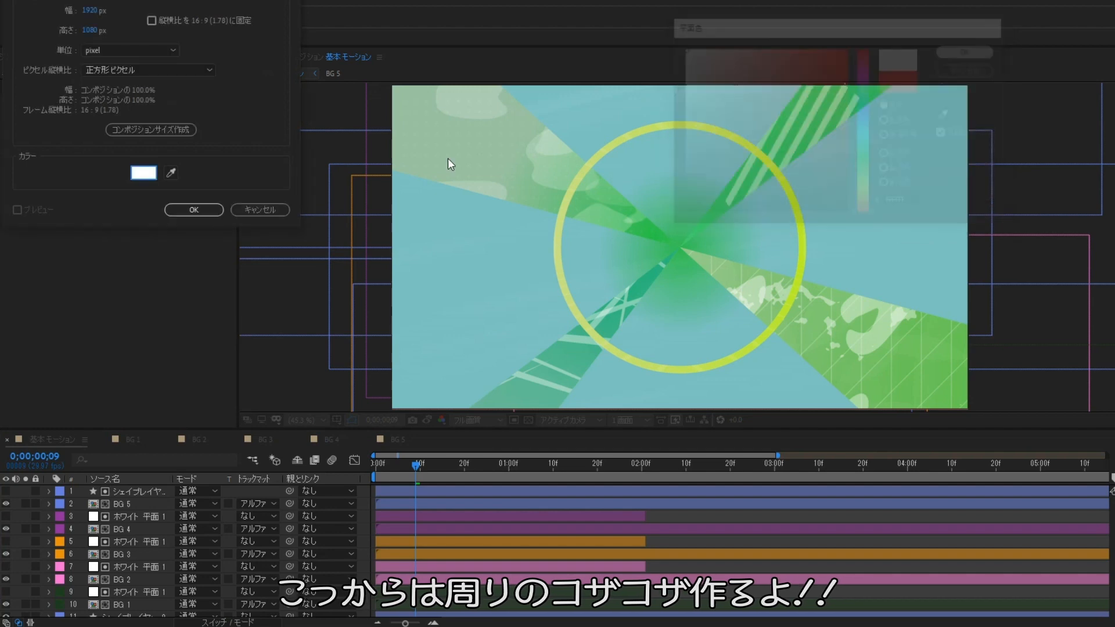
click(213, 210)
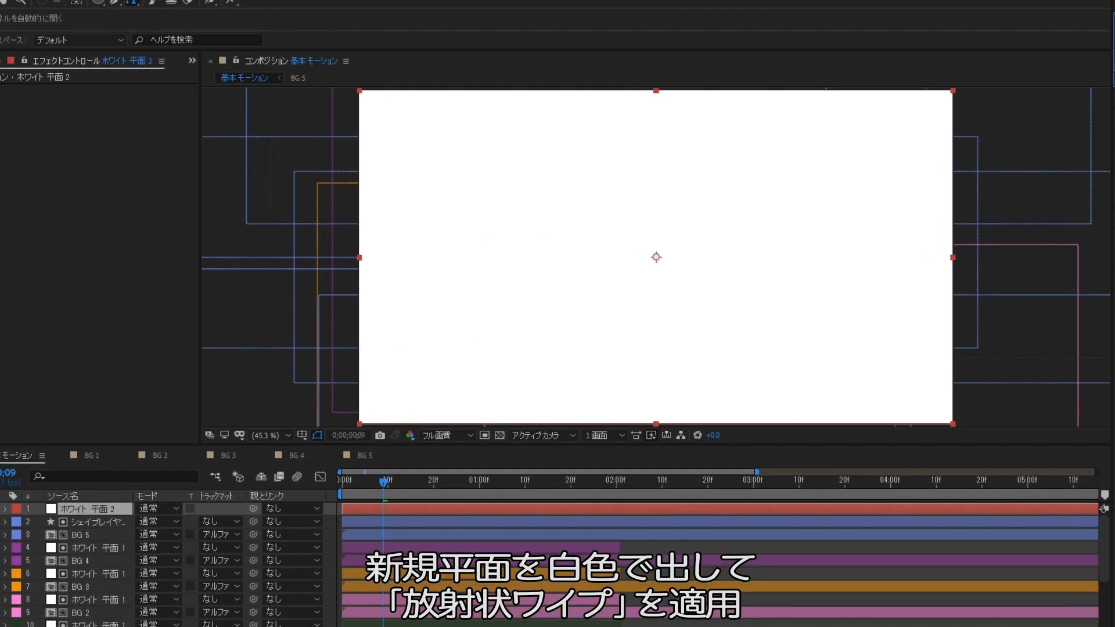
- Find the 放射状ワイプ effect and apply it to the new white solid
click(1065, 117)
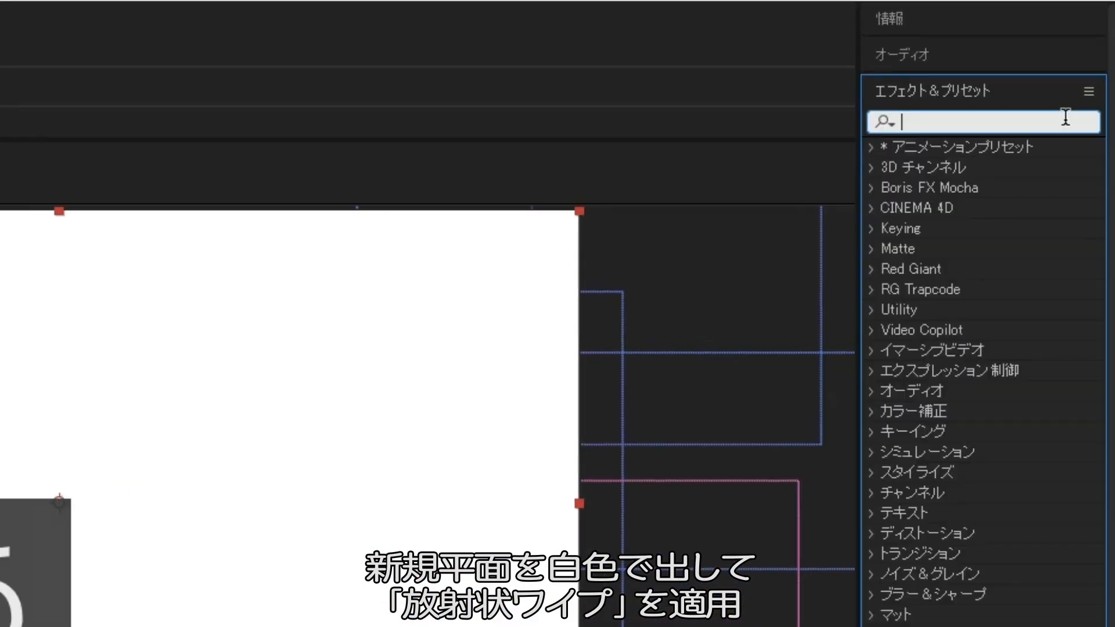
text(houshajo)
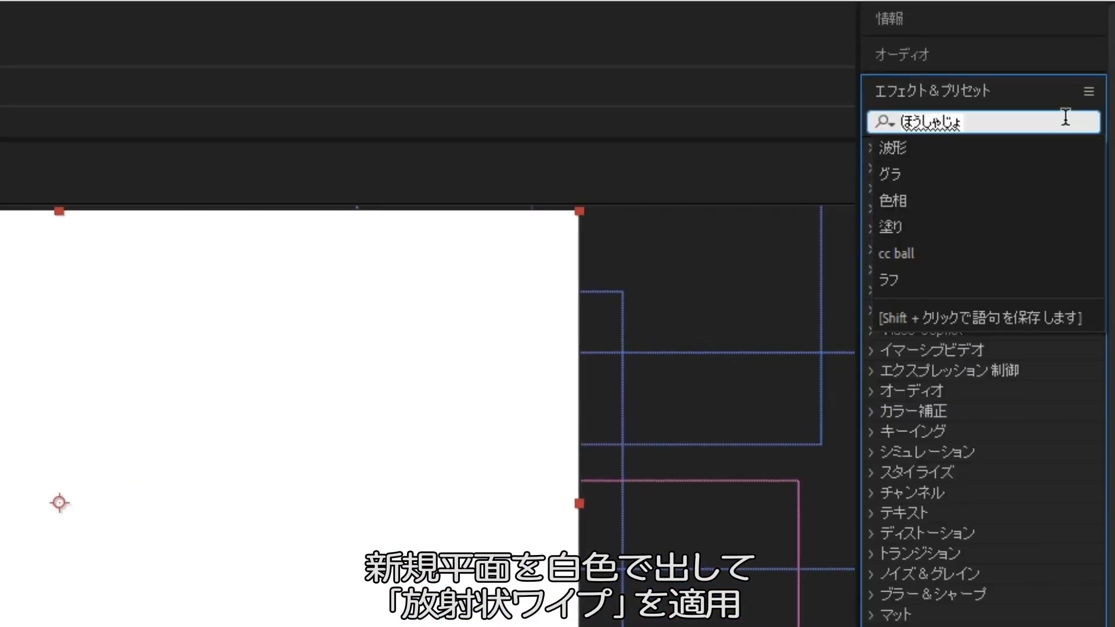
text(u)
key(space)
key(Return)
drag(966, 249, 244, 440)
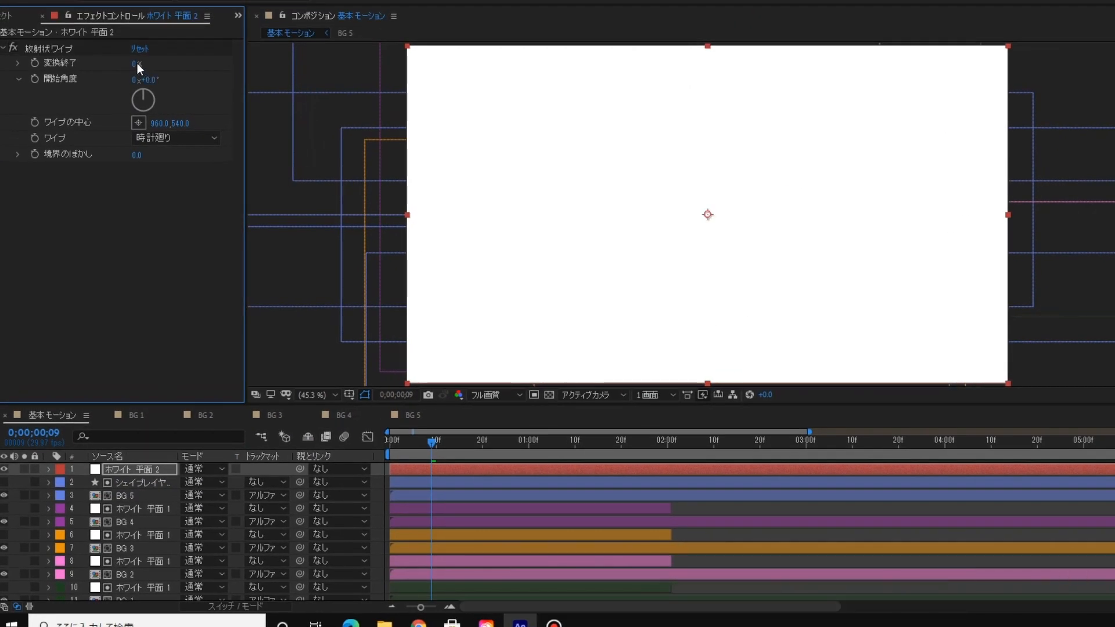
- Narrow the white solid to a thin wedge with 変換終了 at 99% and turn its 開始角度 to 122°
click(137, 64)
text(99)
key(Return)
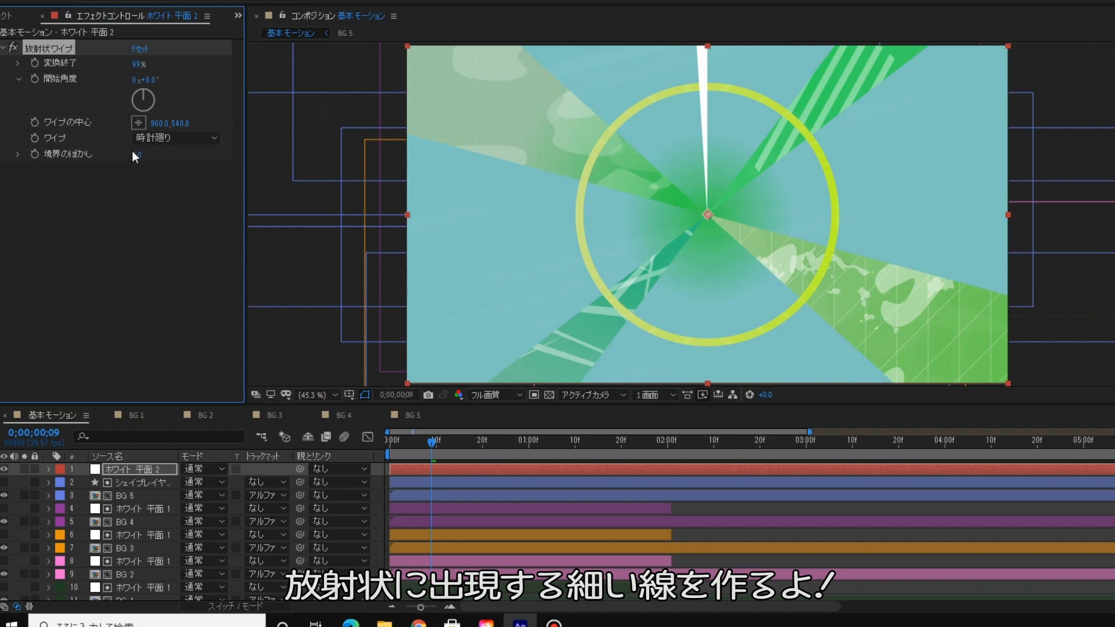
drag(162, 81, 240, 87)
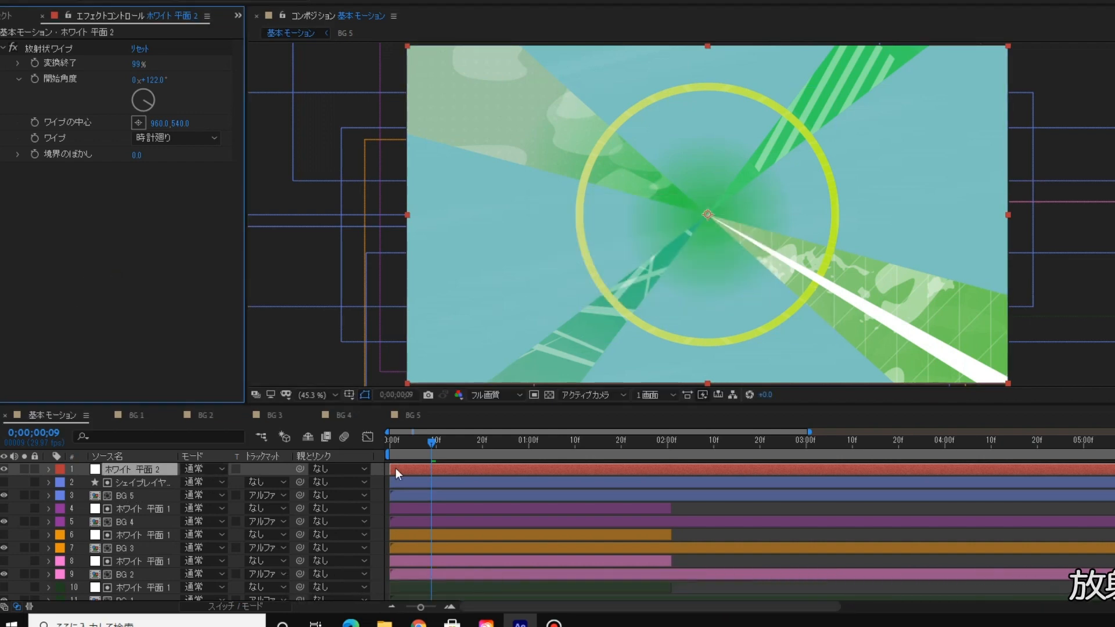
- Animate the wedge's 開始角度 from 94° at the start to 122° at two seconds, and preview the motion
drag(458, 440, 486, 440)
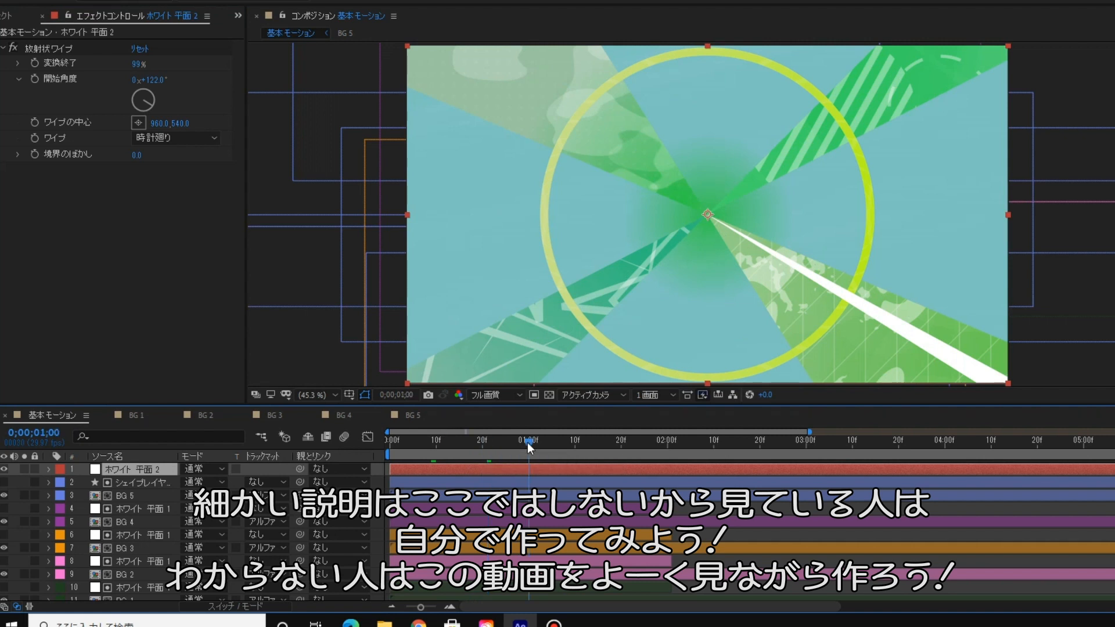
click(34, 79)
key(Home)
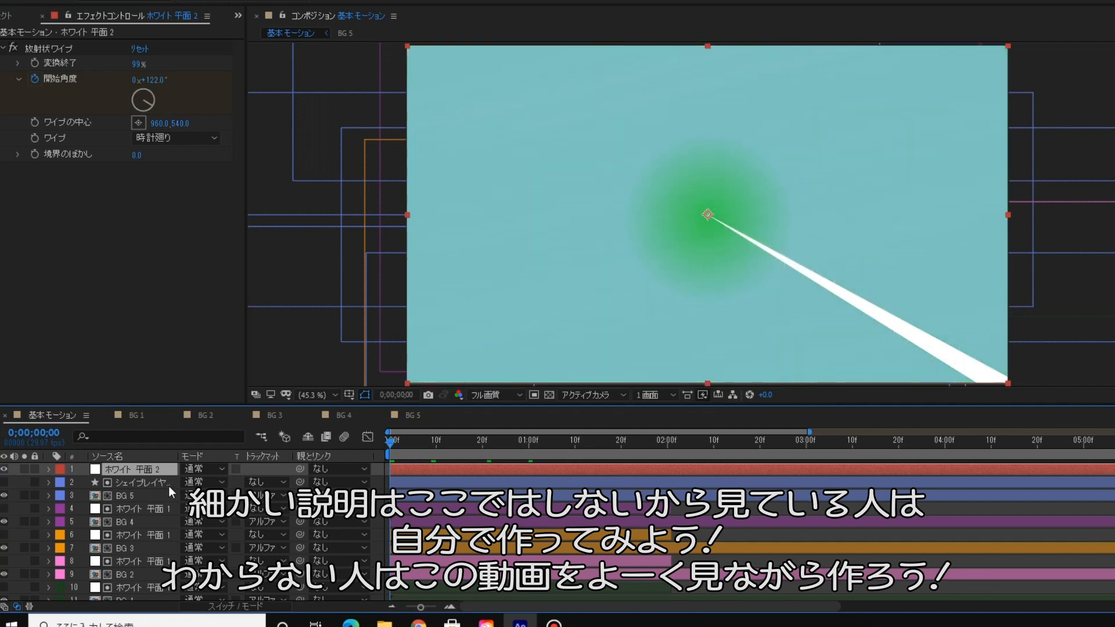
key(u)
drag(209, 497, 193, 496)
drag(527, 495, 668, 497)
click(654, 493)
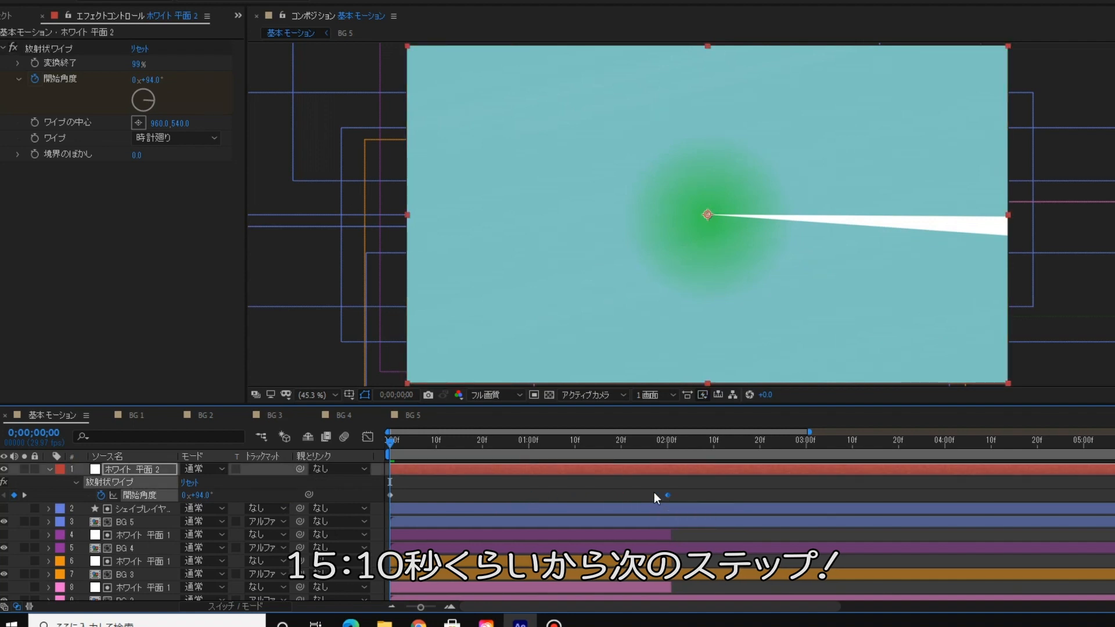
key(space)
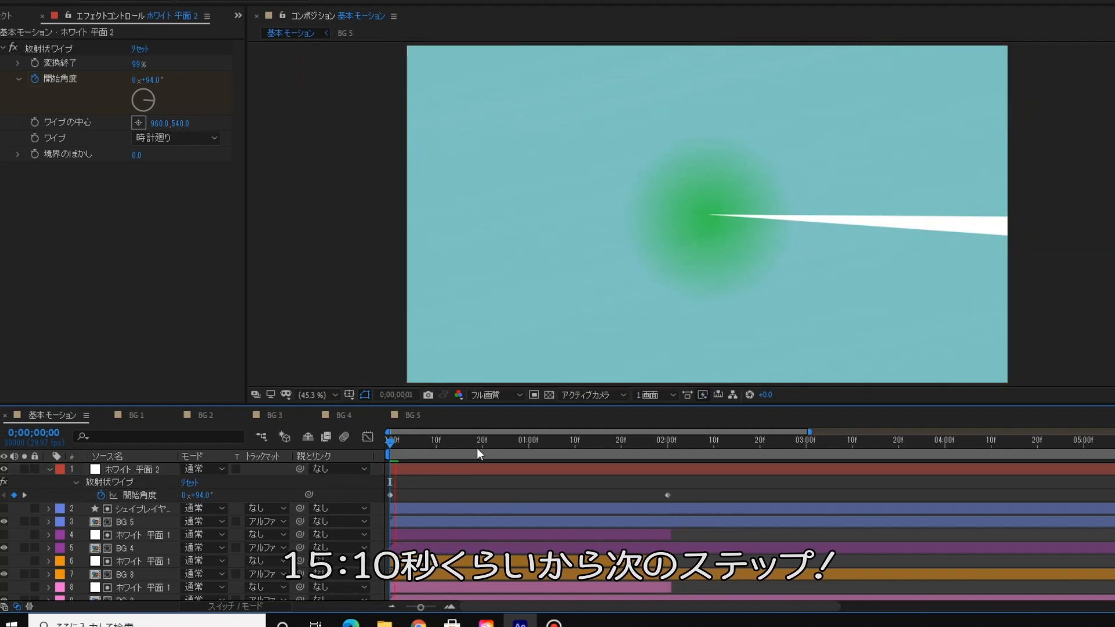
- Set the 開始角度 keyframe at two seconds to 205° and apply easing to both angle keyframes
drag(549, 444, 668, 445)
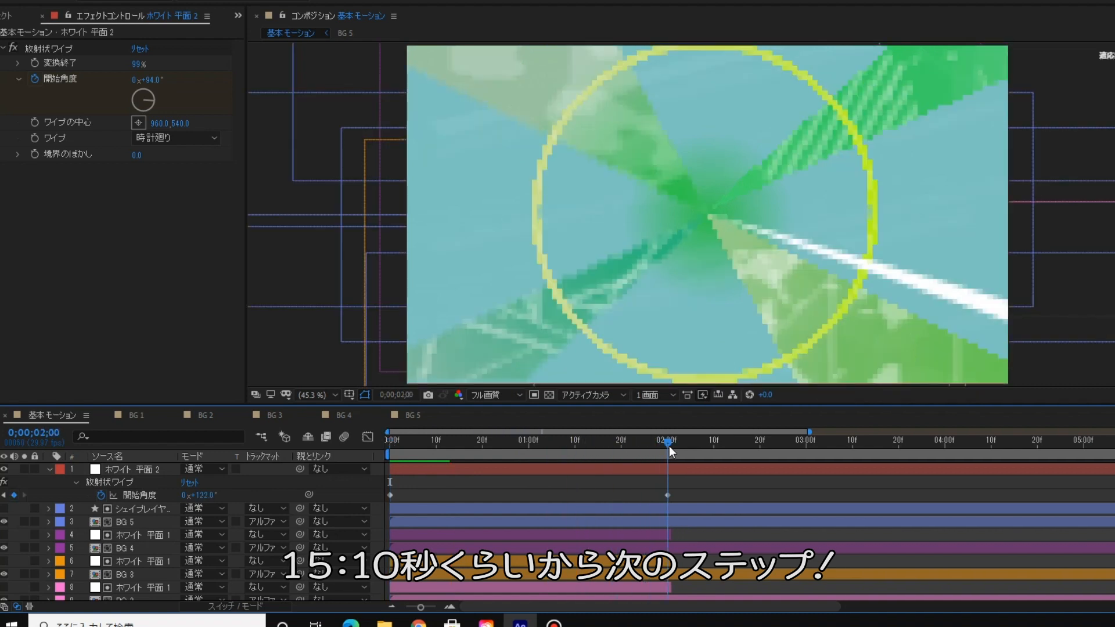
drag(210, 497, 270, 494)
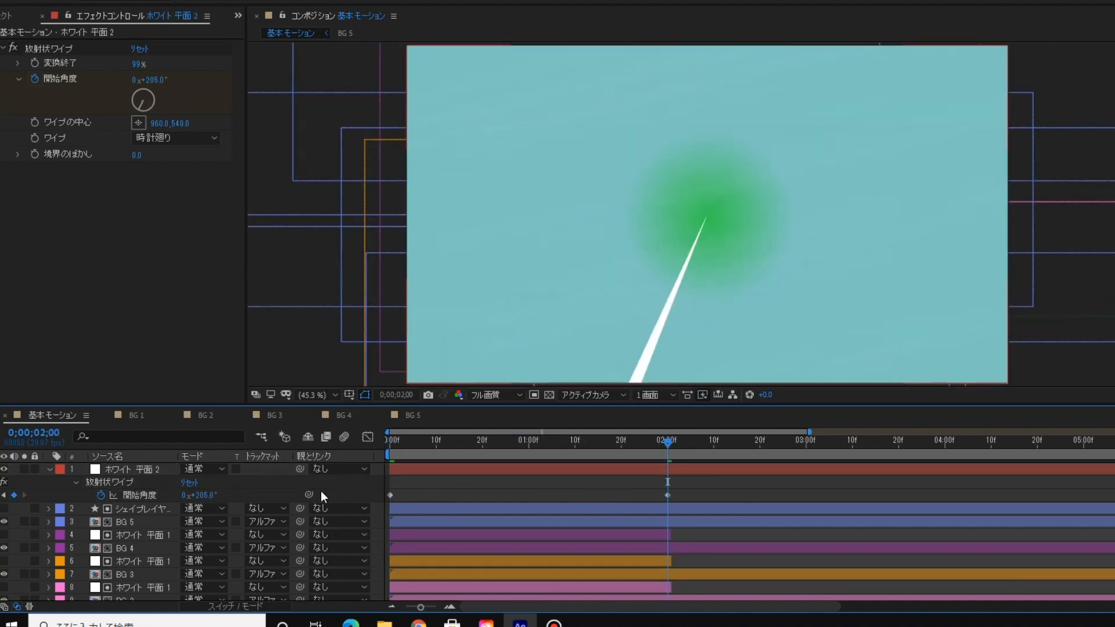
click(145, 497)
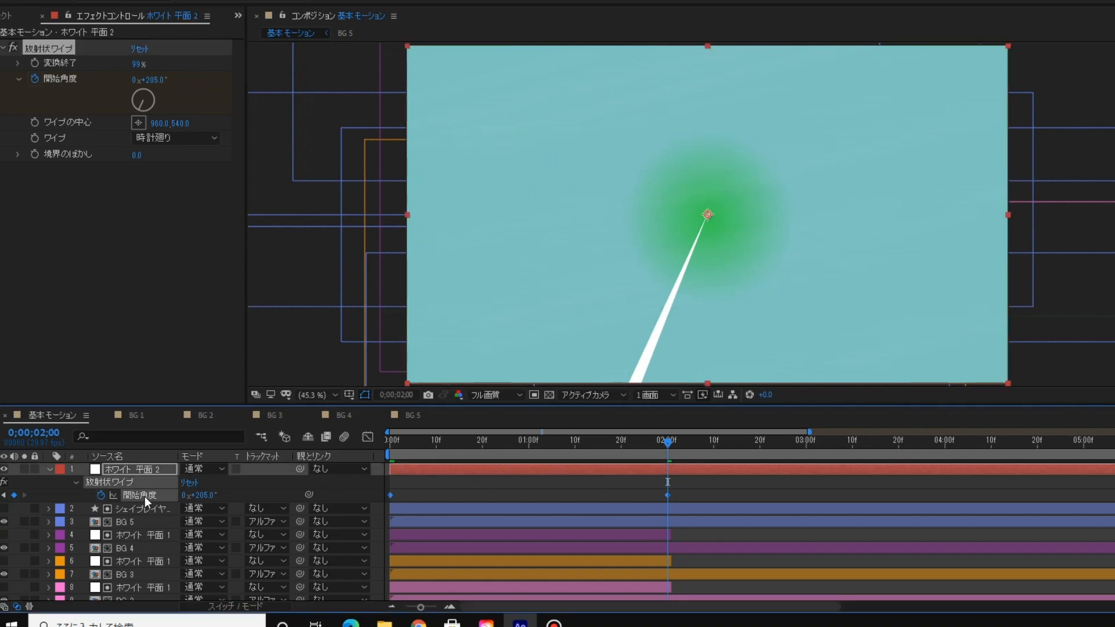
click(397, 488)
- Add 変換終了 keyframes at 99% on the white line layer at the start, one second and two seconds
key(Home)
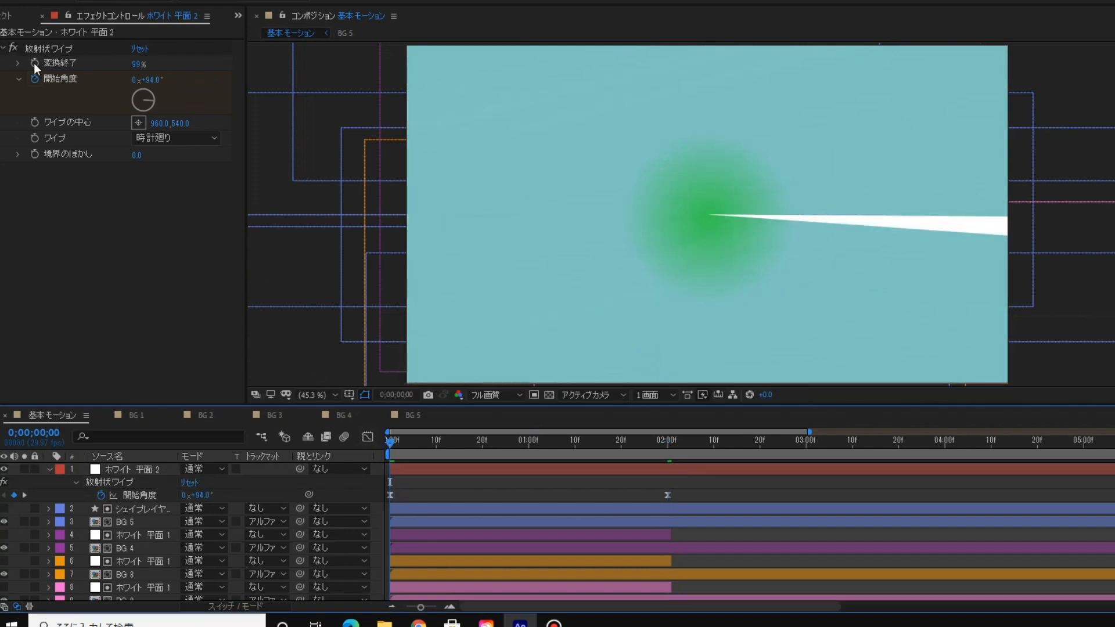
click(36, 49)
click(144, 469)
key(u)
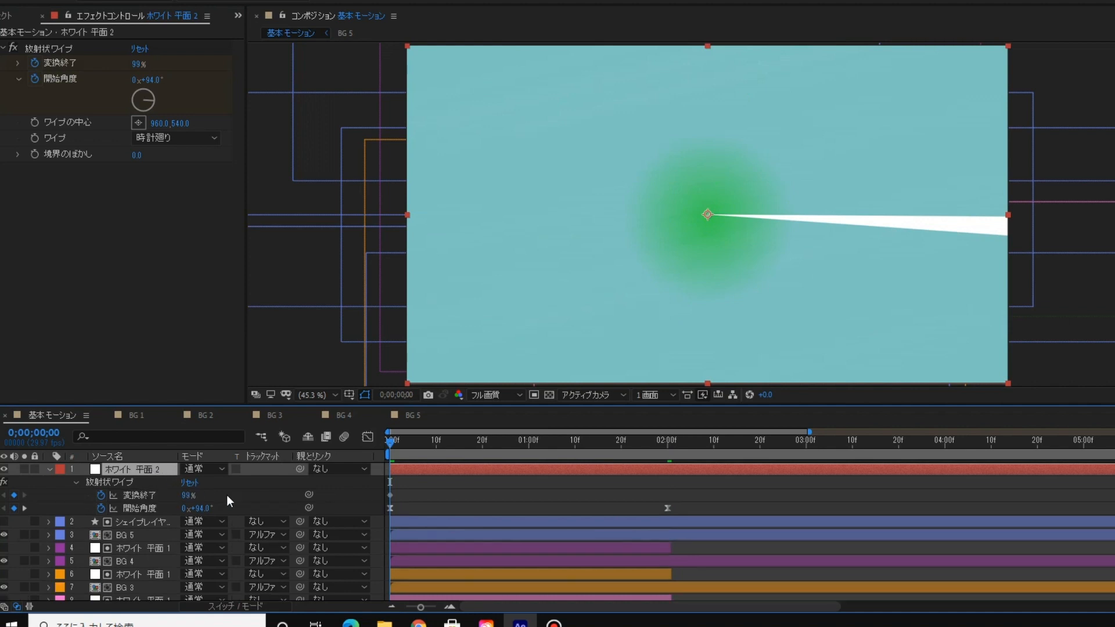
click(528, 444)
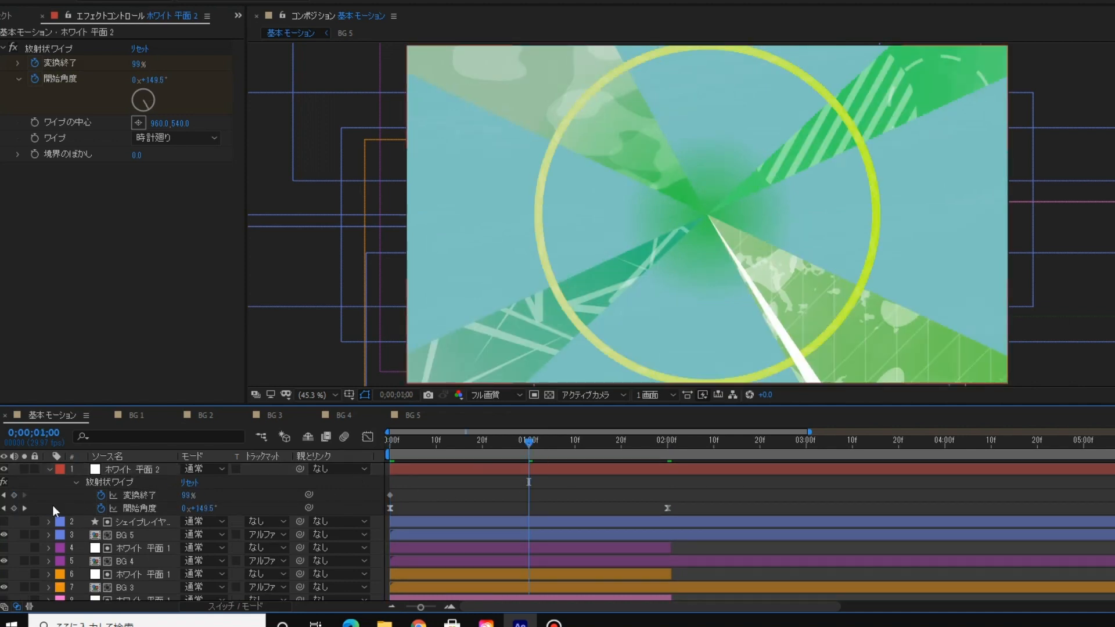
click(14, 494)
click(669, 444)
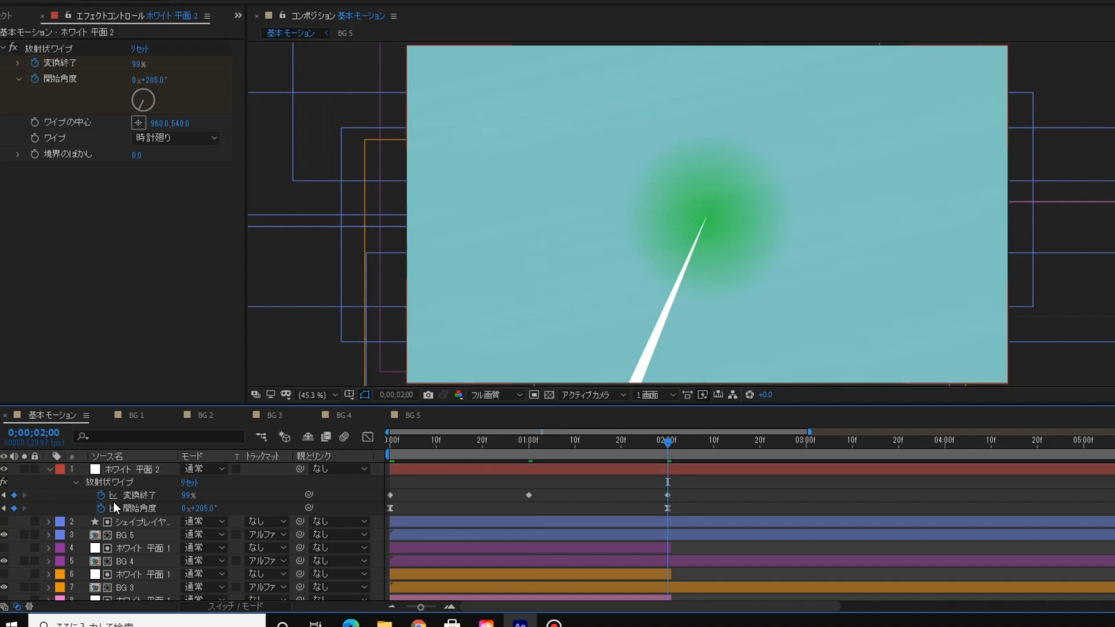
- Set the 変換終了 keyframes at two seconds and at the start to 100%, and ease all three keyframes
text(100)
key(Return)
drag(403, 444, 281, 464)
click(190, 494)
text(100)
click(149, 492)
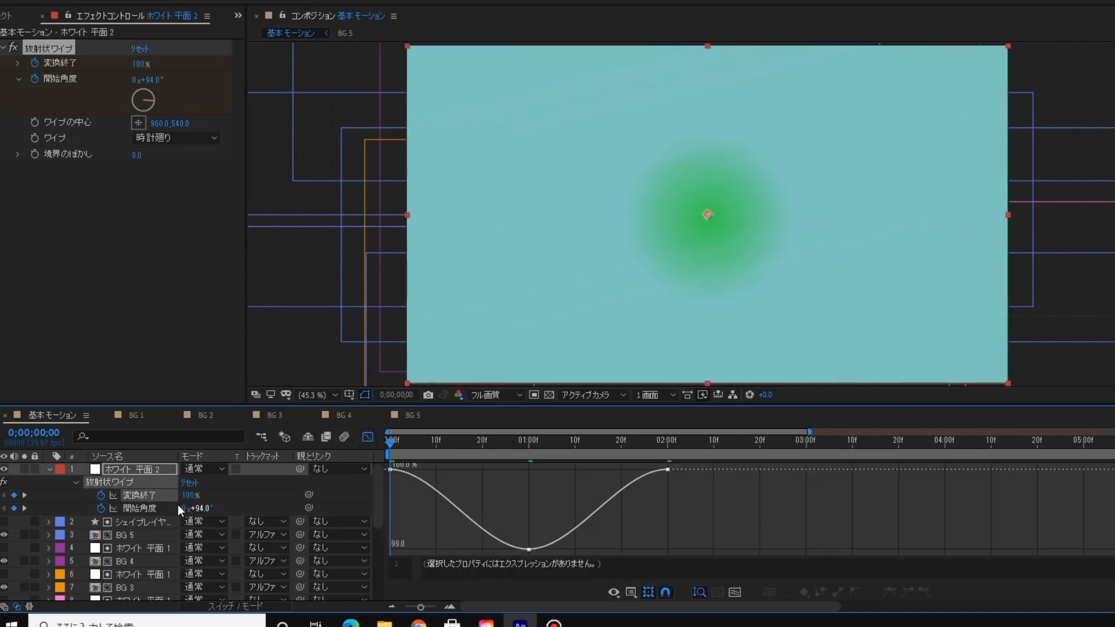
- Reshape the 開始角度 curve so it rises steeply at both end keyframes and flattens in the middle
click(277, 509)
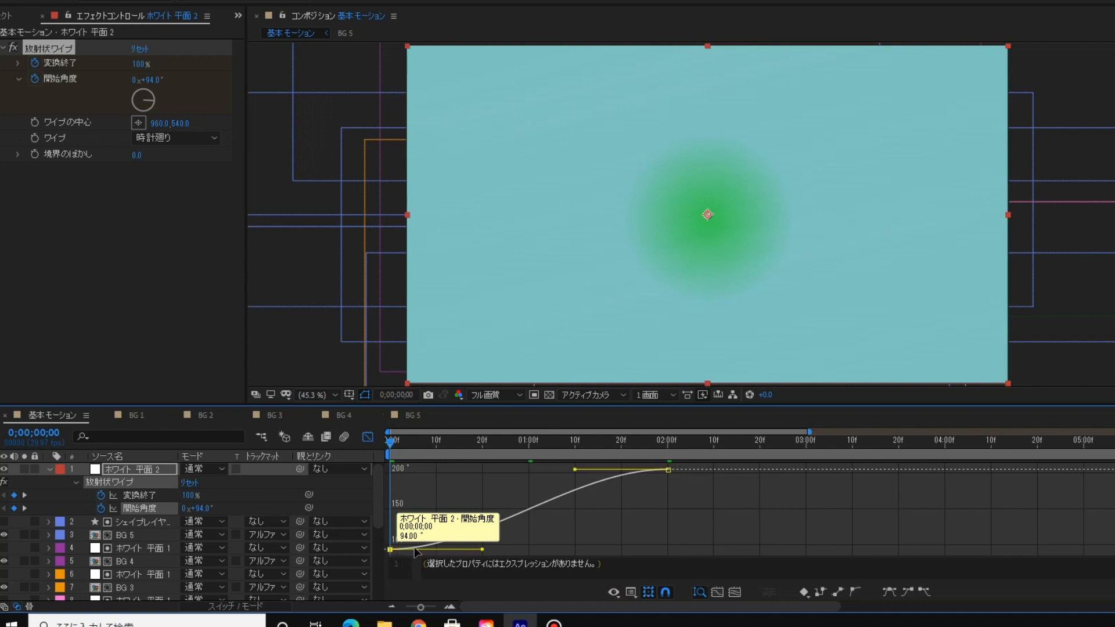
drag(604, 552, 362, 484)
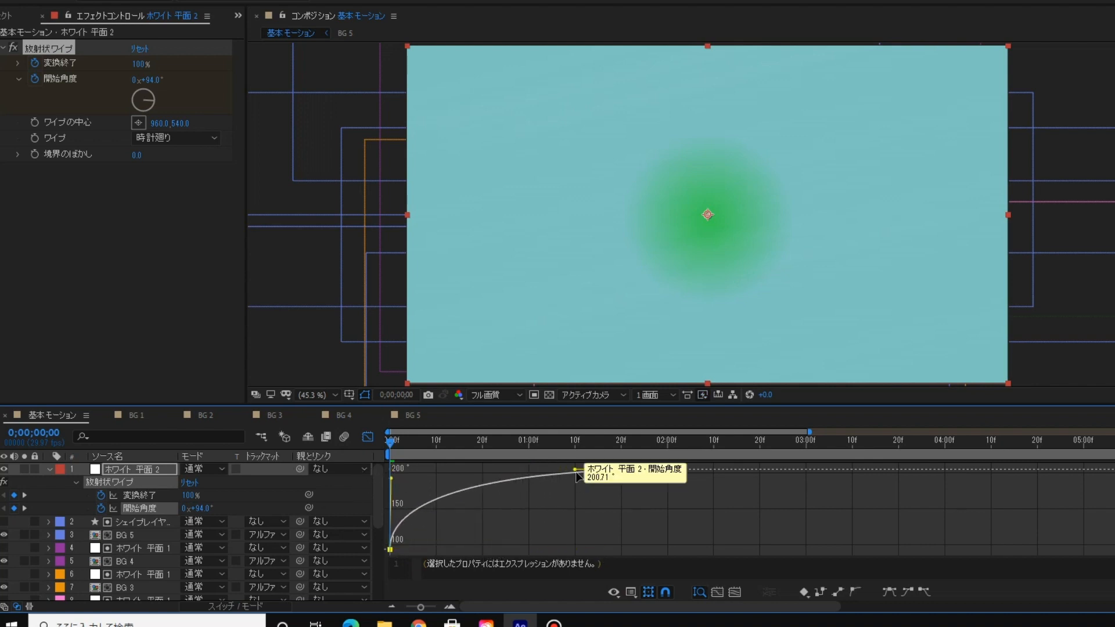
drag(592, 492, 666, 540)
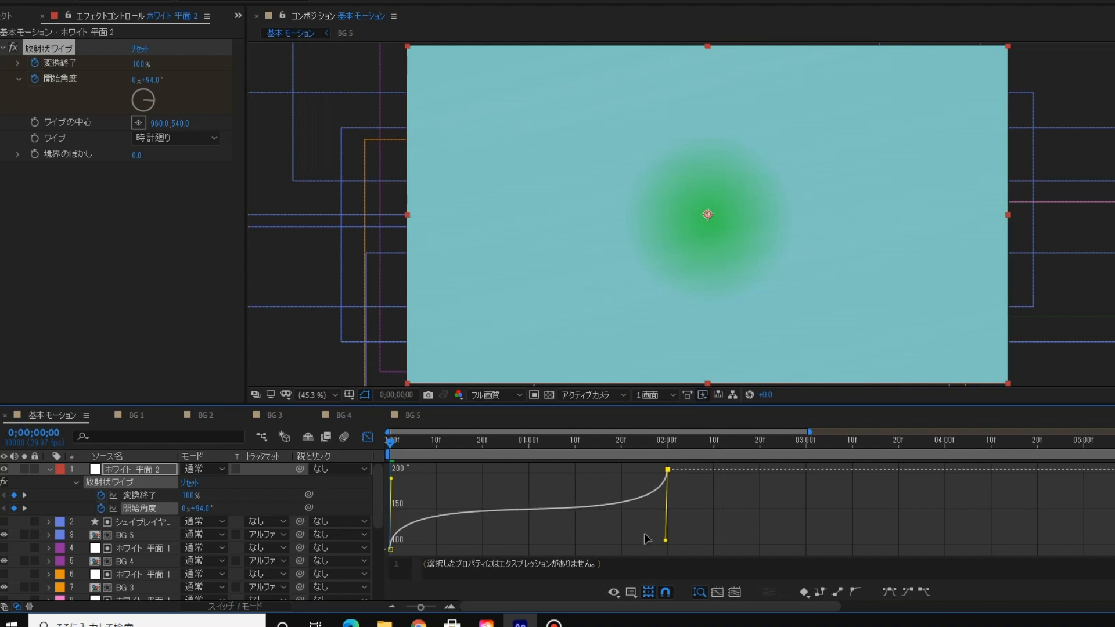
- Reshape the 変換終了 curve so it changes sharply right after the first keyframe and right before the last, and save the project
click(141, 495)
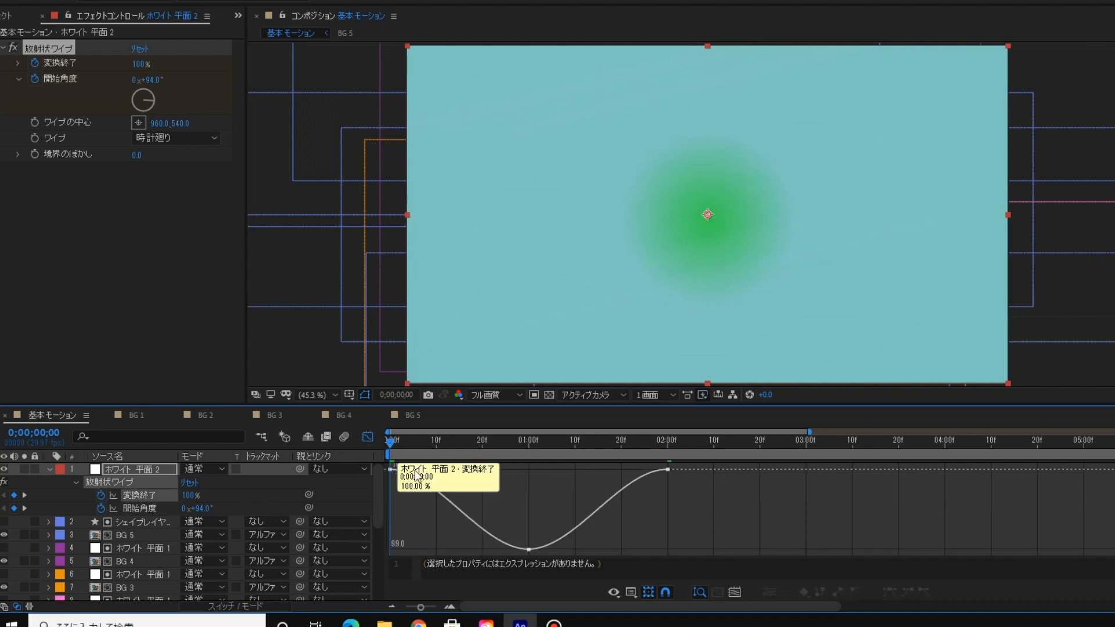
drag(434, 470, 428, 483)
drag(416, 532, 412, 538)
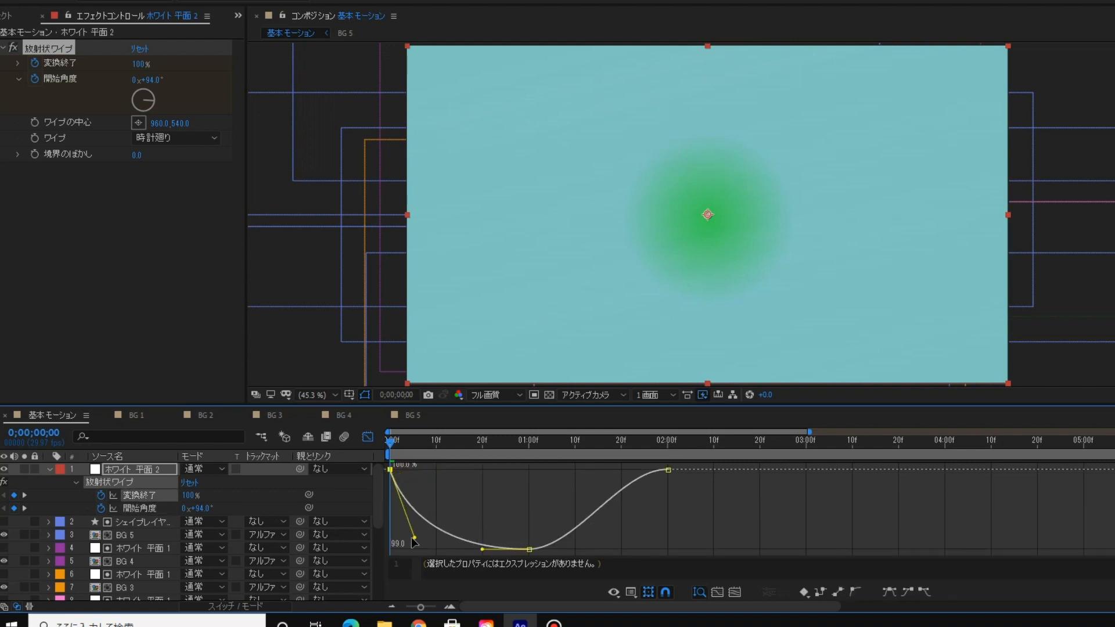
click(669, 470)
drag(621, 469, 664, 542)
key(ctrl+s)
click(369, 439)
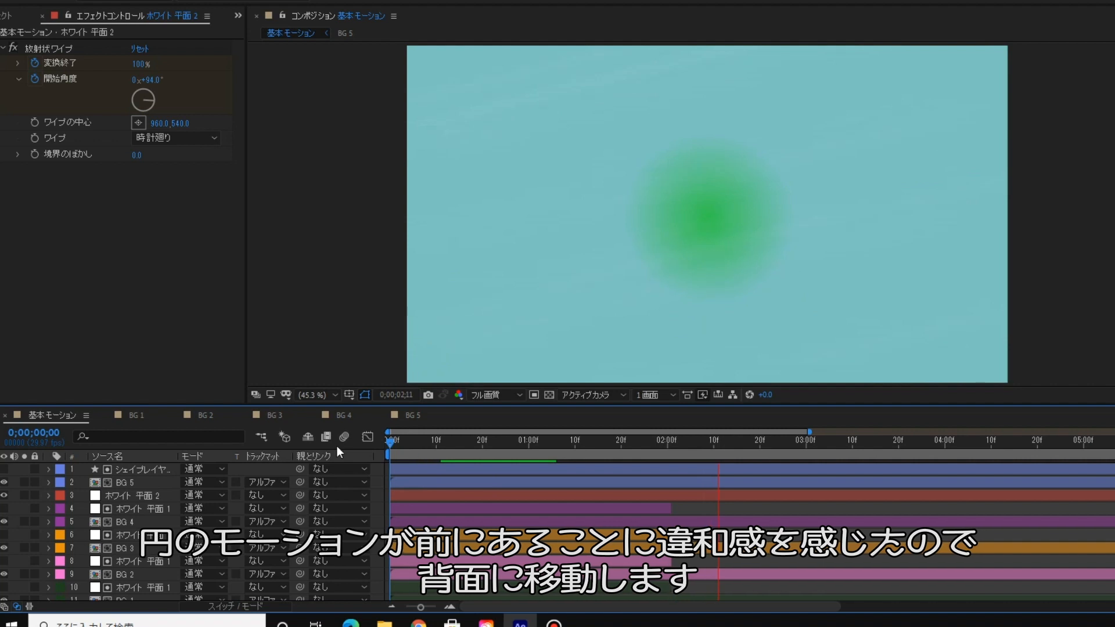
- Move the white line layer behind BG 5 and preview the animation
key(space)
key(space)
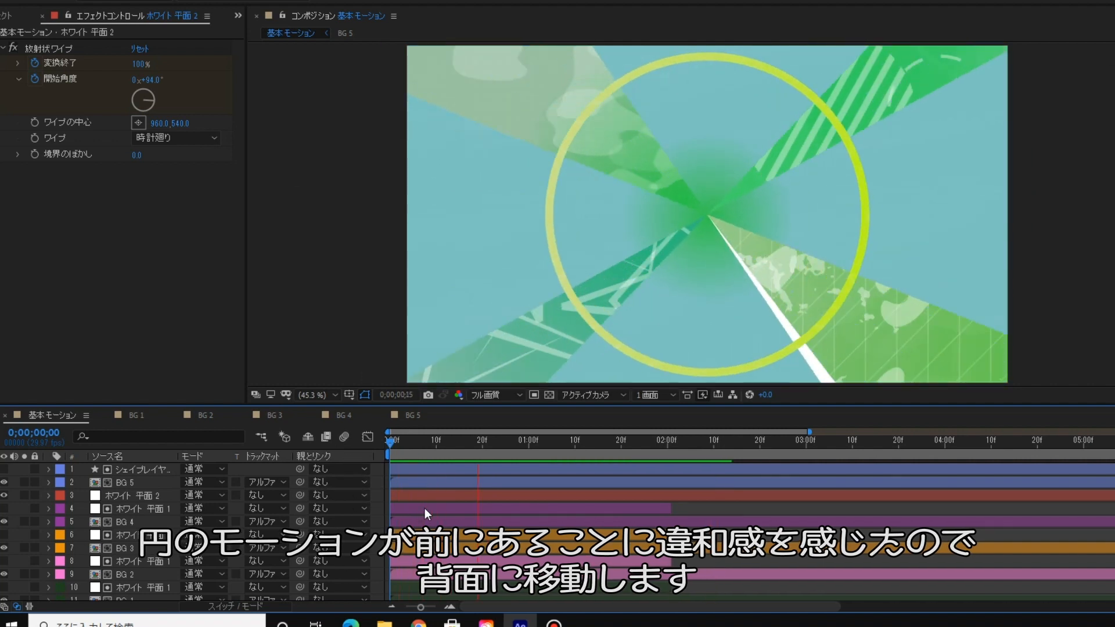
key(space)
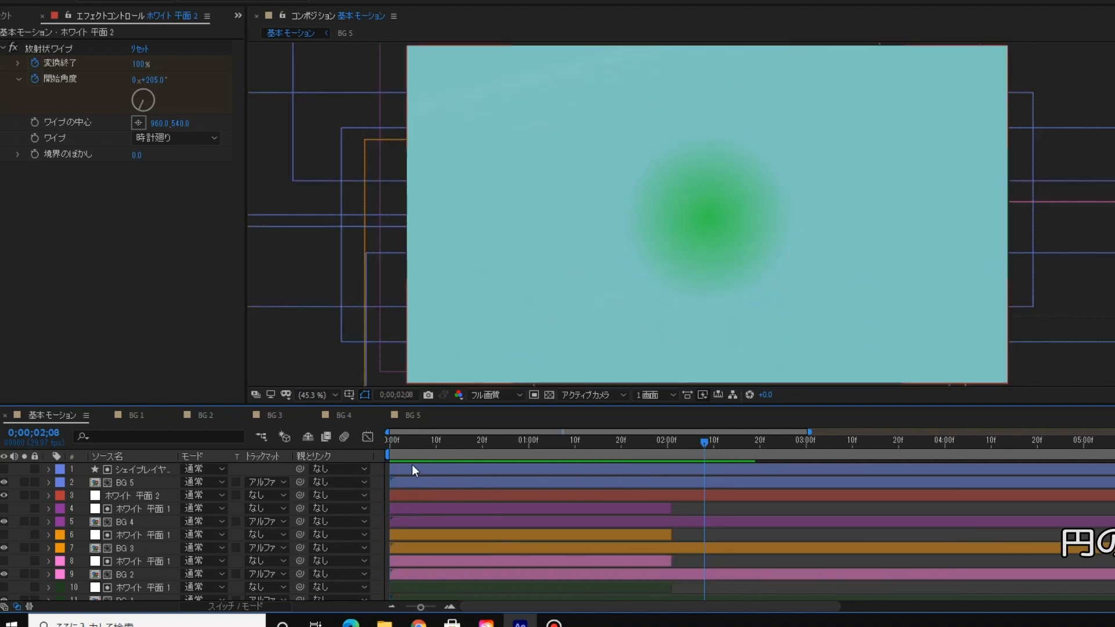
key(space)
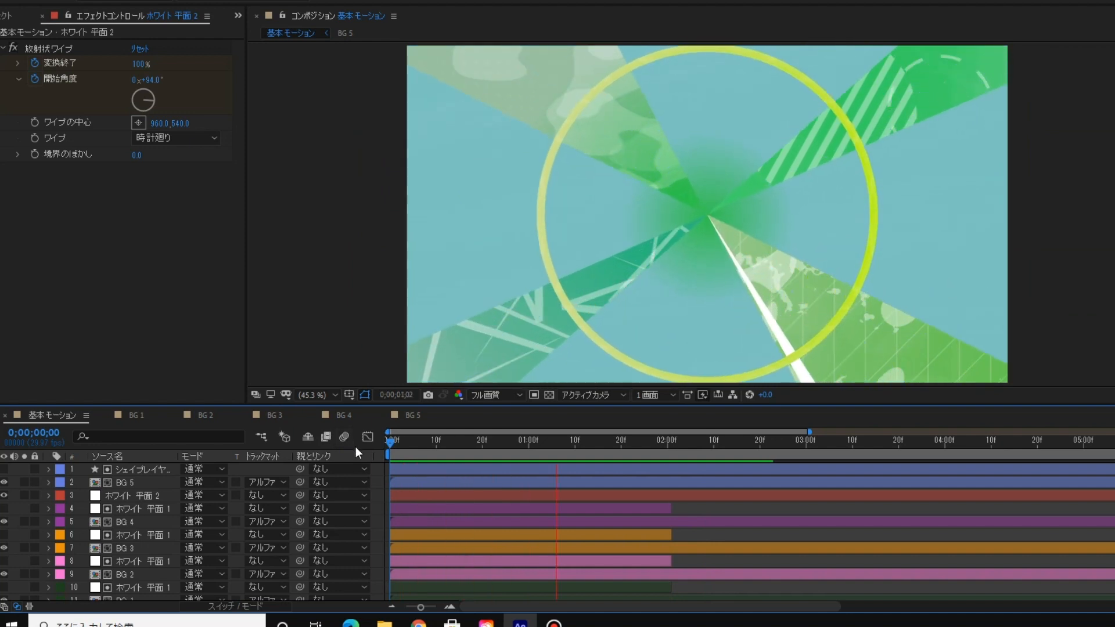
key(space)
- Duplicate the white line layer, shift the copy's 開始角度 keyframes to begin at 217°, and add another line copy at a different angle
drag(447, 444, 530, 447)
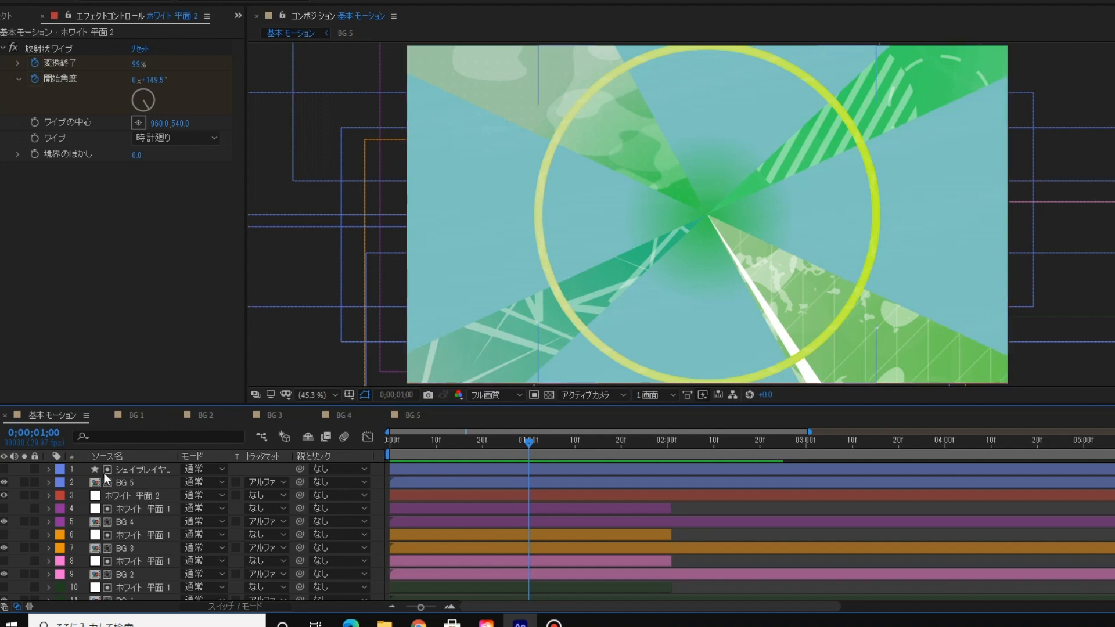
click(148, 495)
key(ctrl+d)
key(u)
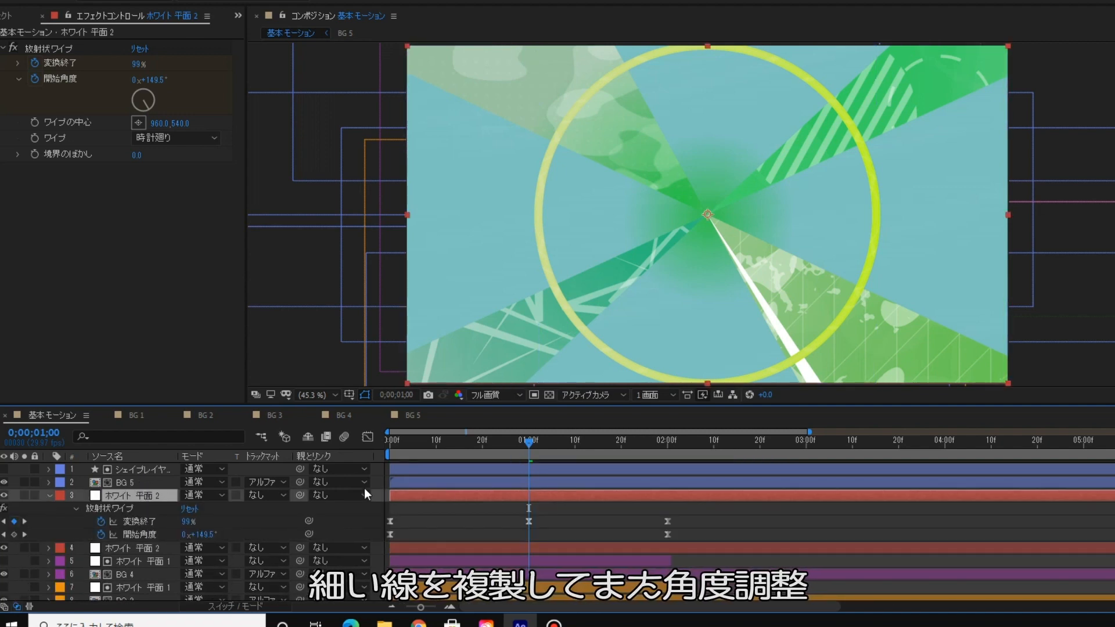
drag(407, 443, 374, 444)
click(155, 531)
drag(211, 535, 289, 535)
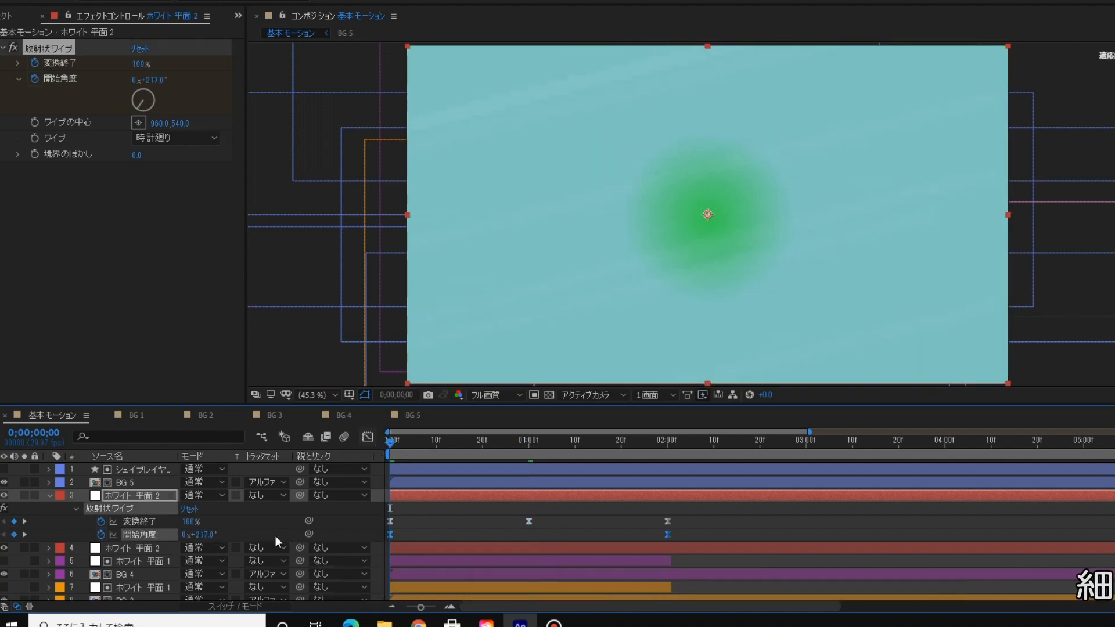
key(ctrl+d)
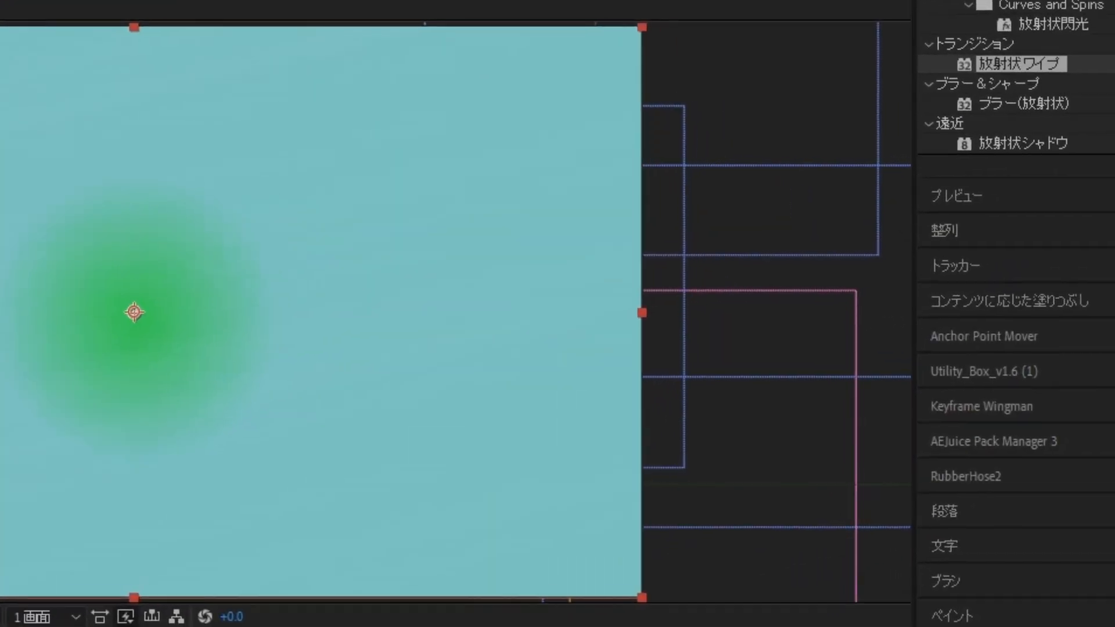
key(space)
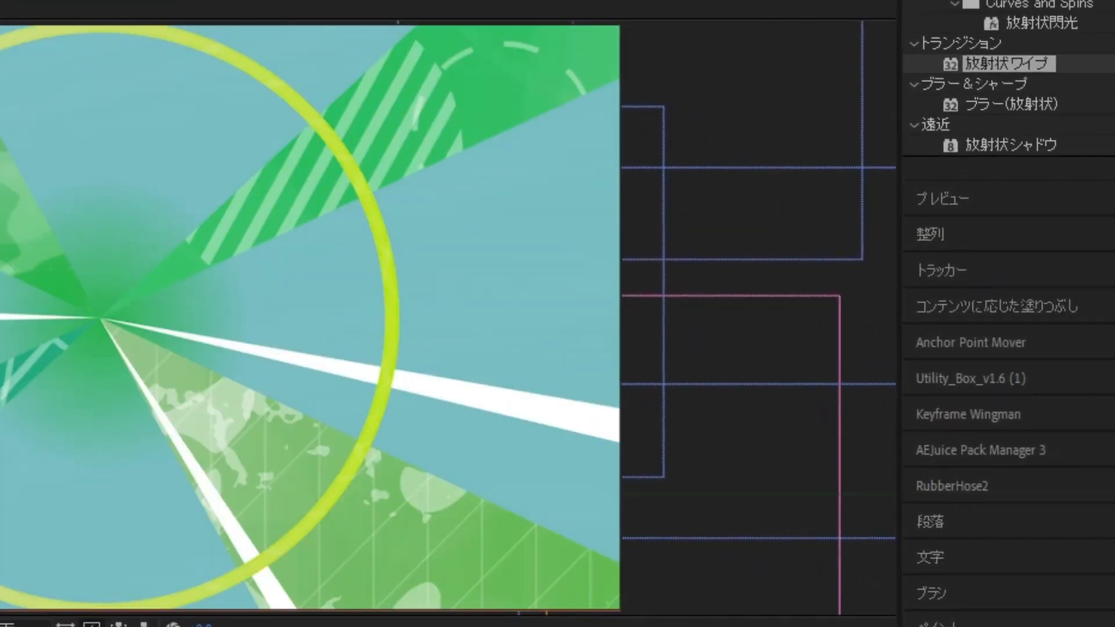
- Create a new composition named 円 モーション with the HDTV 1080 29.97 preset and a 30-second duration
key(ctrl+k)
key(BackSpace)
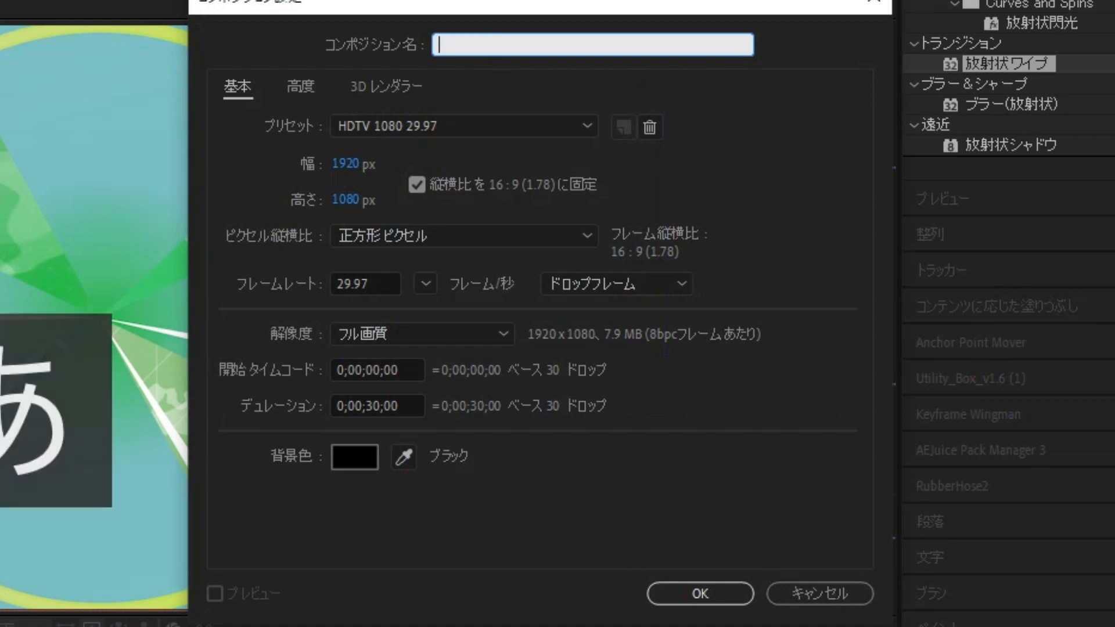
text(円)
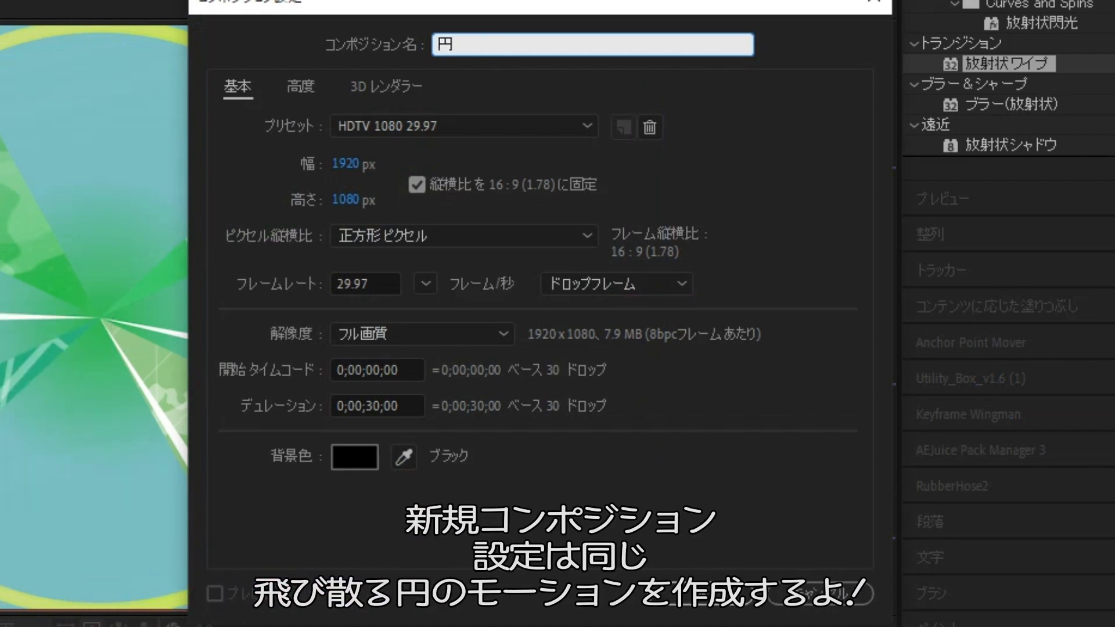
text( もーしょん)
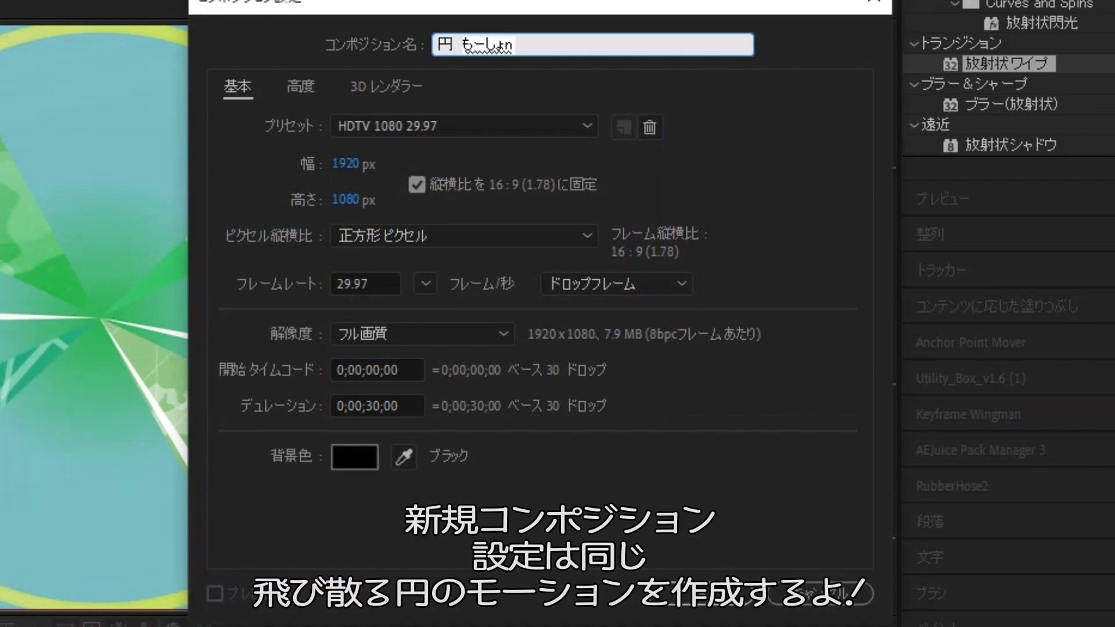
key(space)
key(Return)
key(Return)
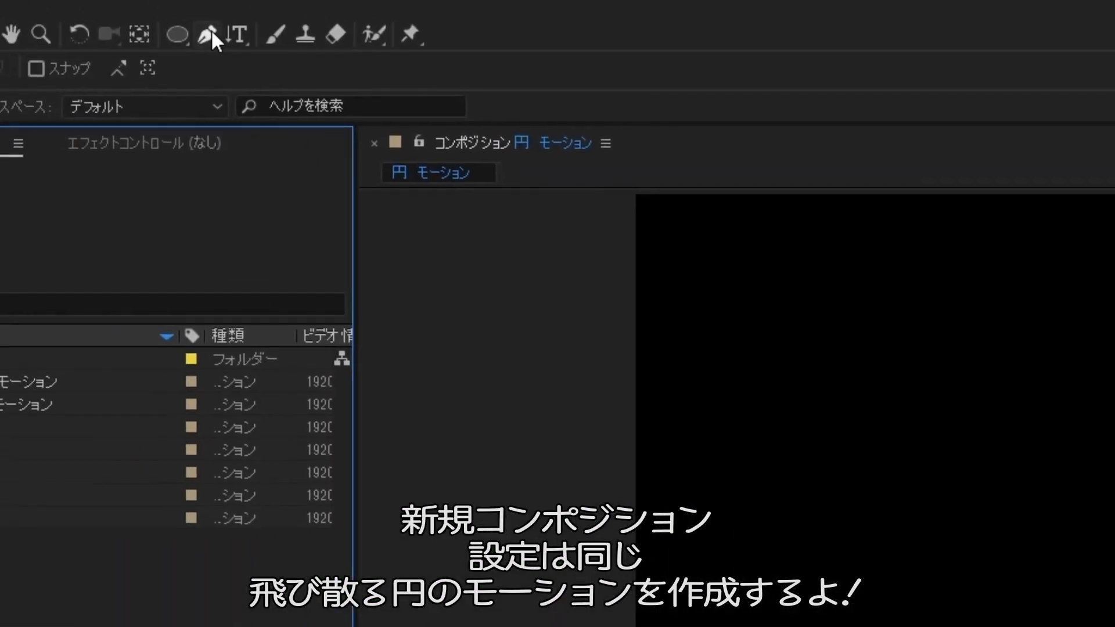
- Draw a small perfect circle with a white outline using the Ellipse tool and deselect it
click(248, 49)
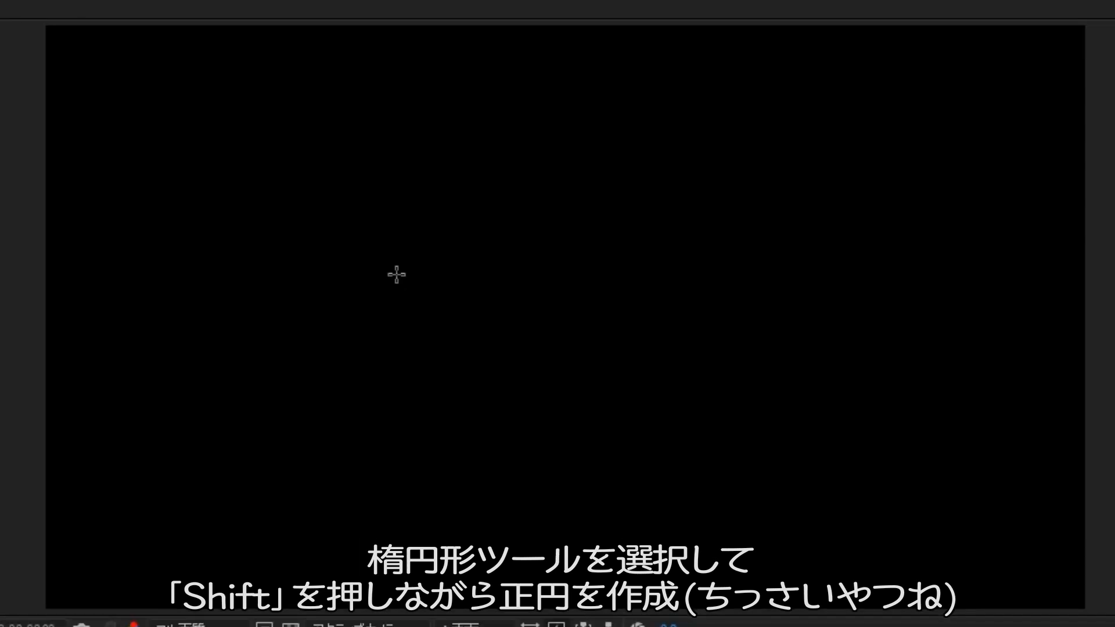
drag(882, 331, 908, 357)
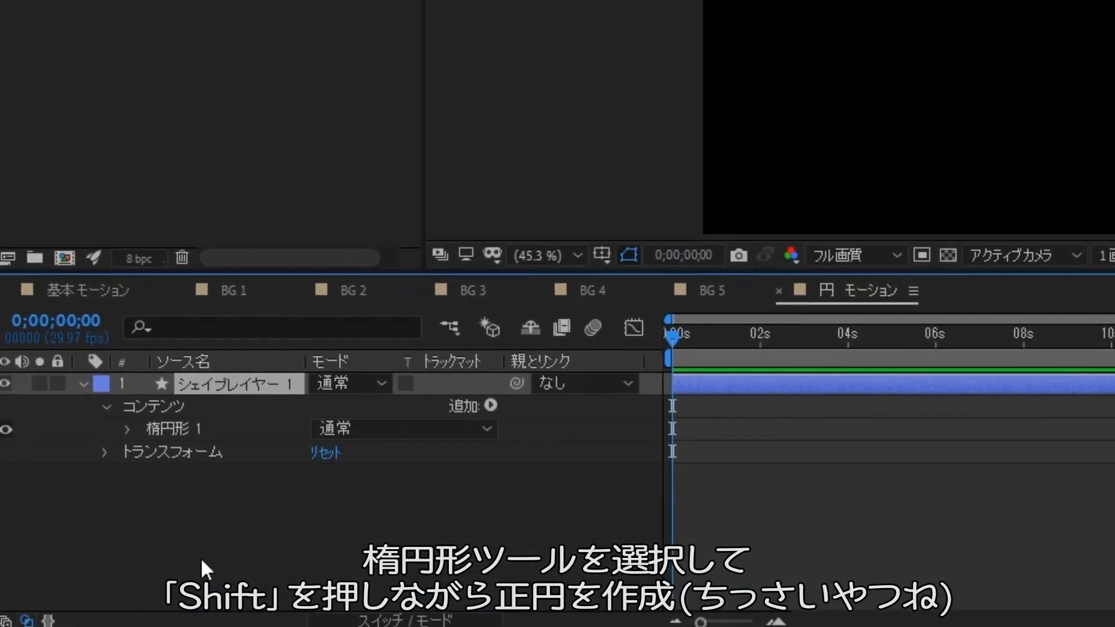
click(202, 562)
click(107, 459)
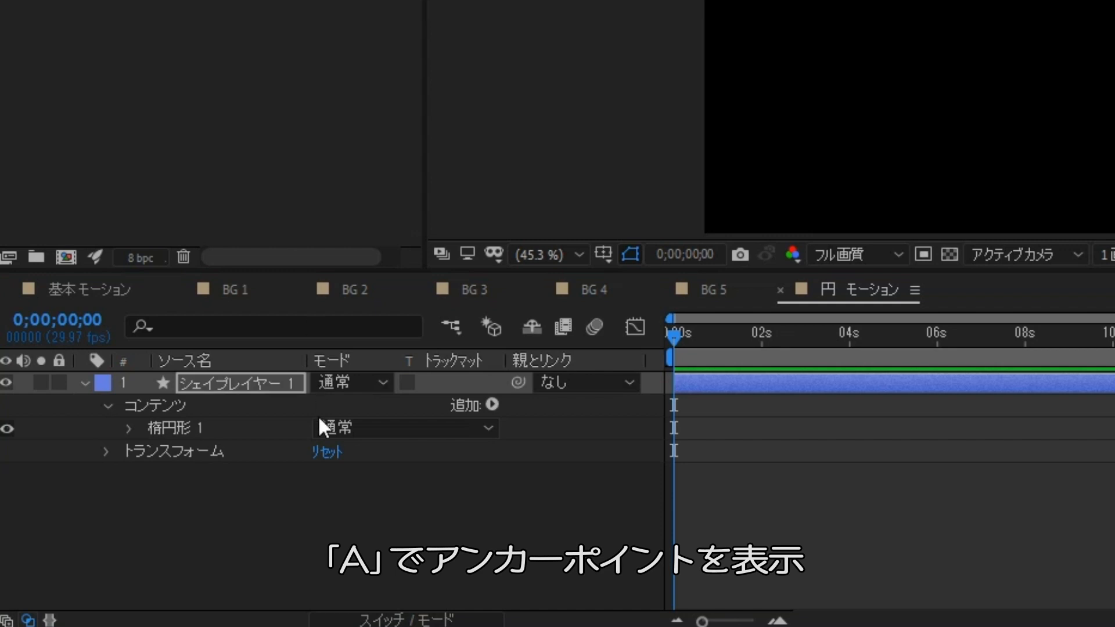
click(323, 503)
- Centre the circle and its anchor point in the composition using the タイトル/アクションセーフ guides, and hide the guides
click(557, 253)
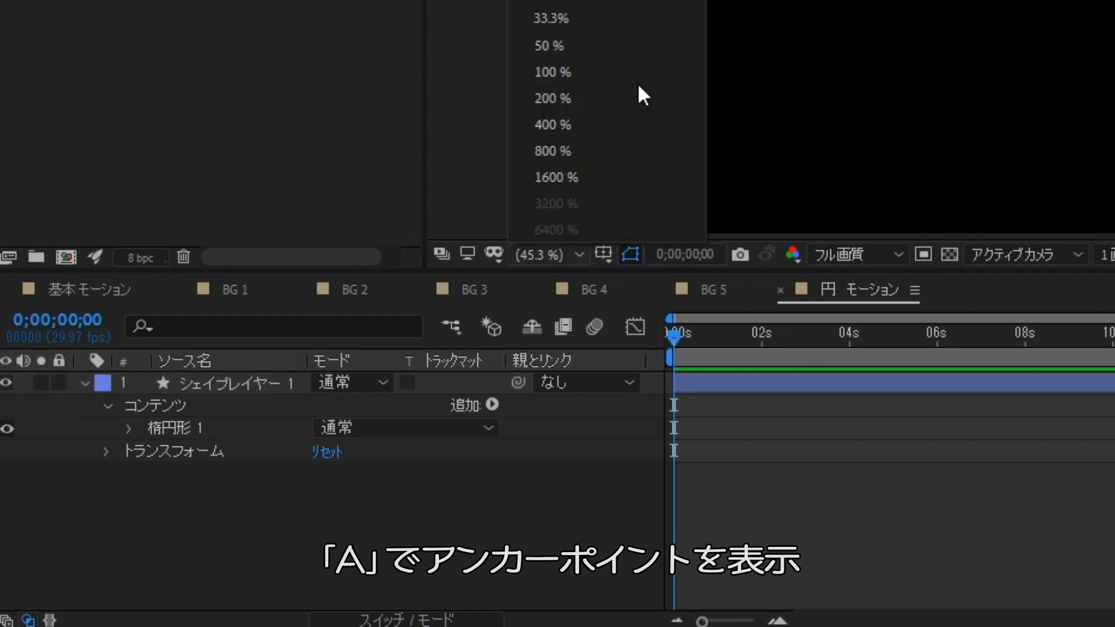
click(638, 1)
click(256, 385)
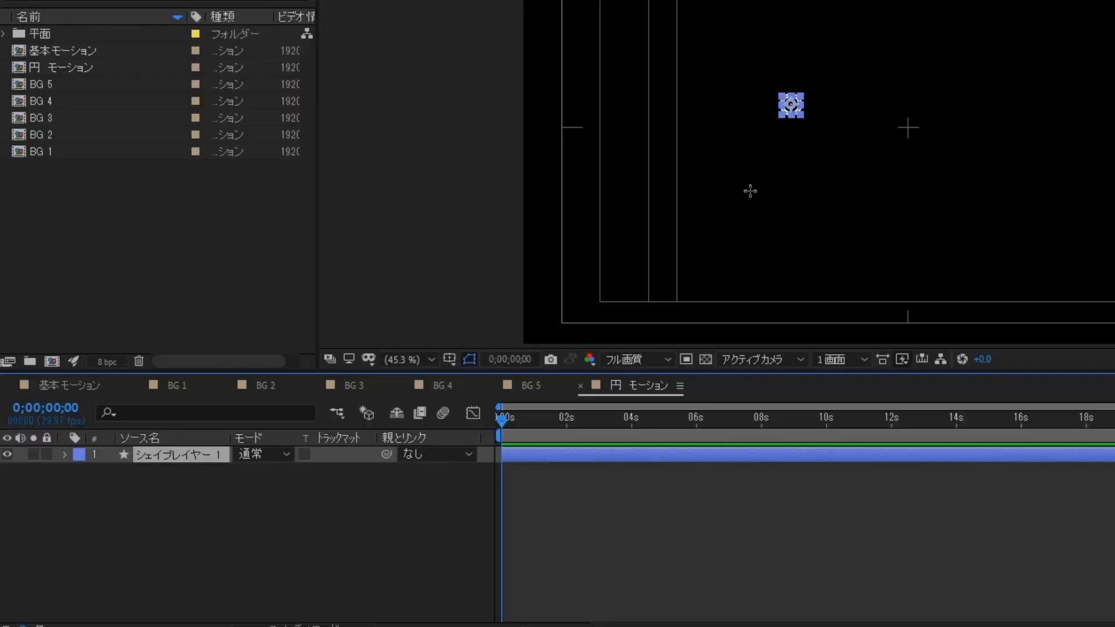
click(1112, 232)
click(1112, 233)
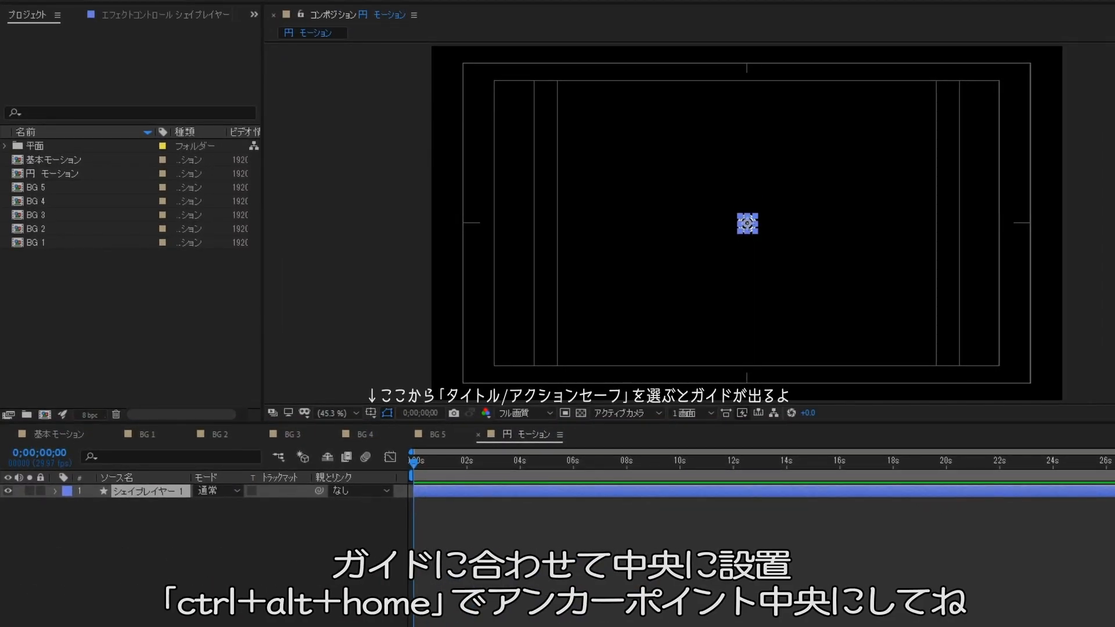
click(328, 523)
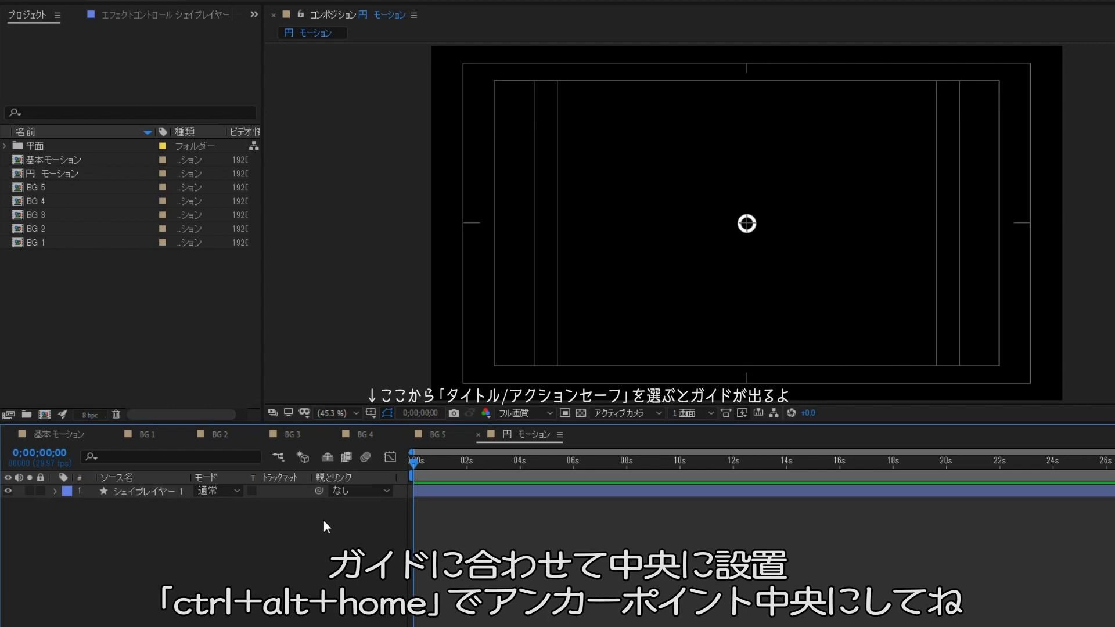
click(370, 413)
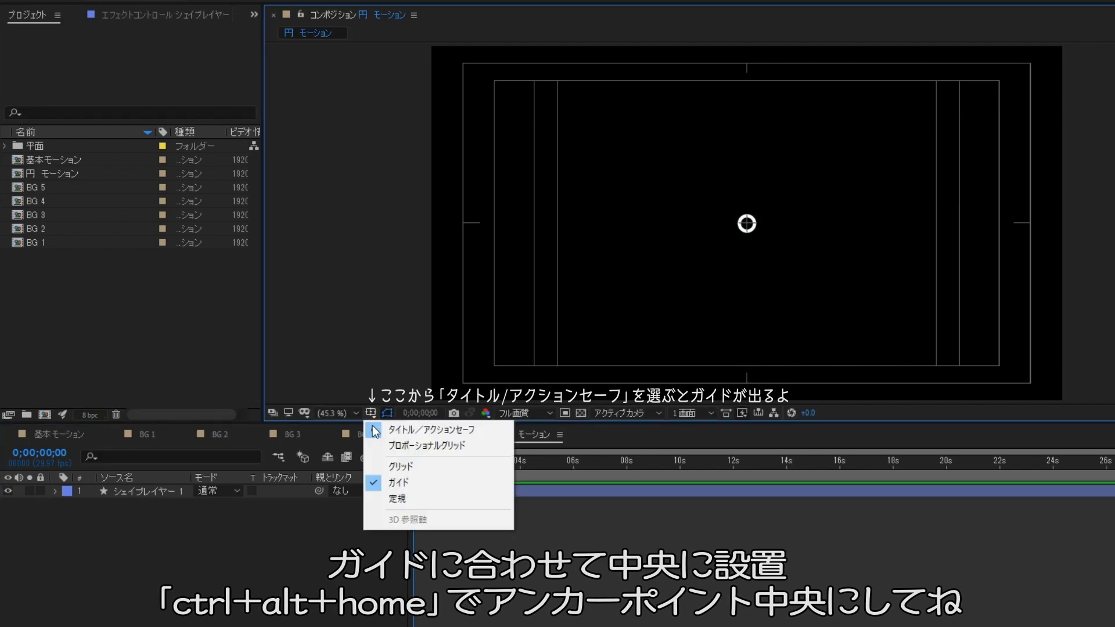
click(407, 426)
- Add アンカーポイント keyframes to the circle layer at the start, one second and two seconds
click(134, 490)
key(alt+shift+a)
click(142, 504)
click(172, 546)
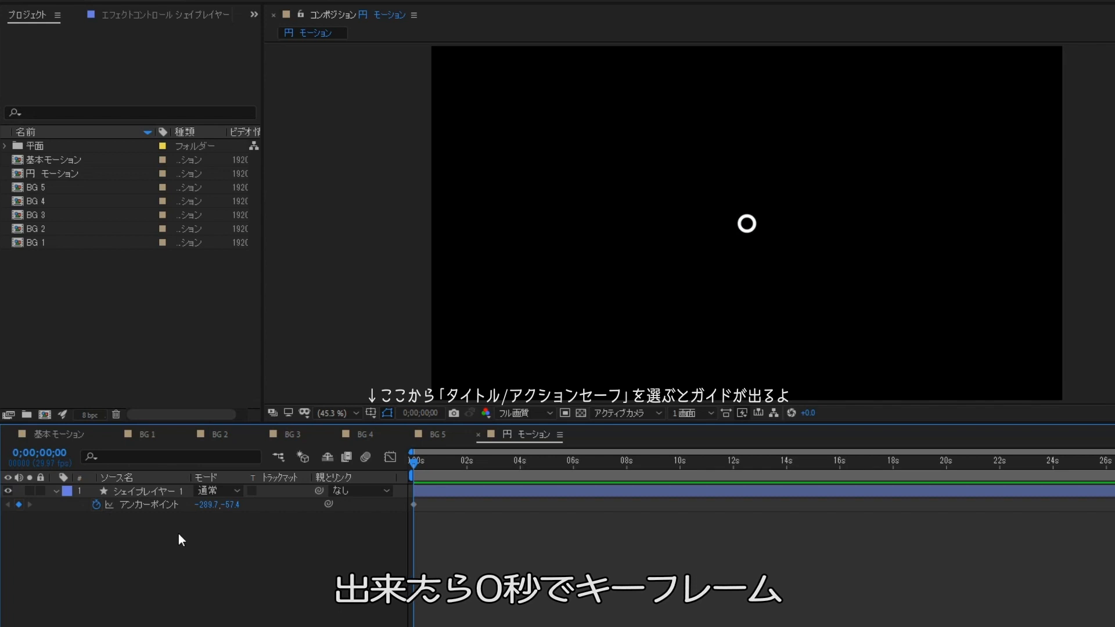
drag(1114, 452, 581, 452)
click(543, 467)
click(19, 504)
click(39, 541)
click(664, 462)
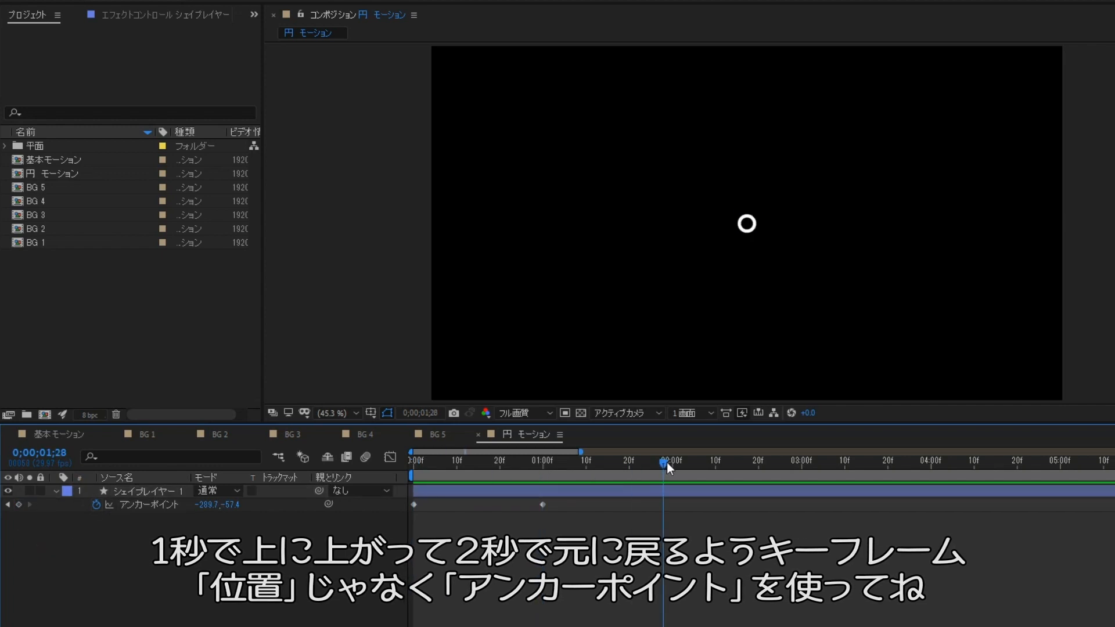
click(18, 505)
- Set the アンカーポイント keyframe at one second to -289.7, 178.6 so the circle rises and returns, and preview the motion
click(7, 505)
click(29, 520)
drag(231, 505, 145, 521)
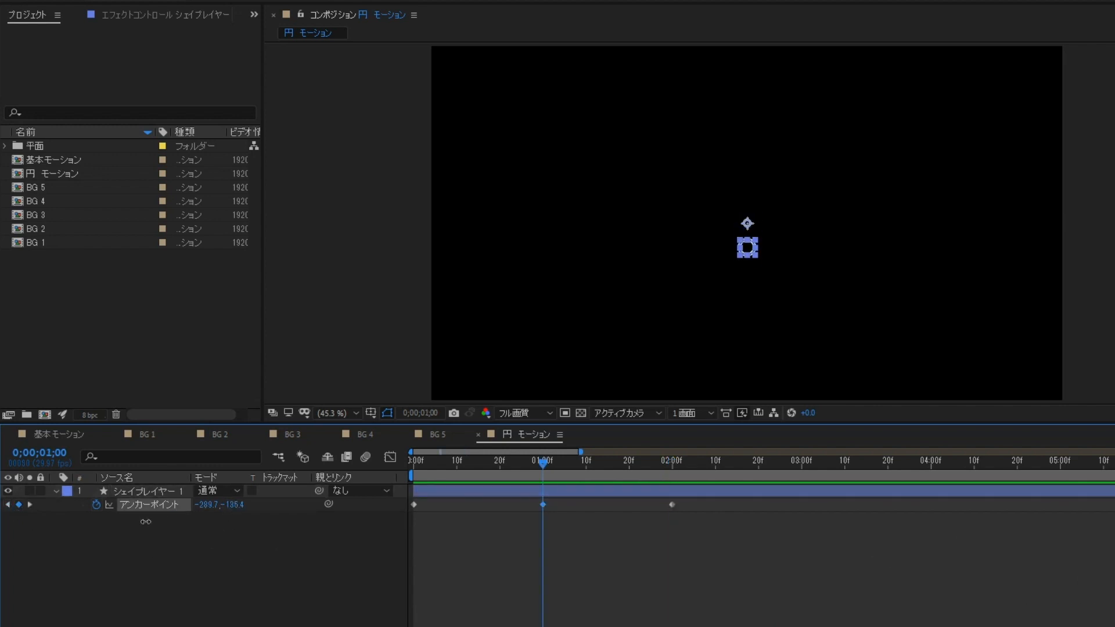
drag(383, 524, 385, 523)
click(386, 522)
click(413, 462)
key(space)
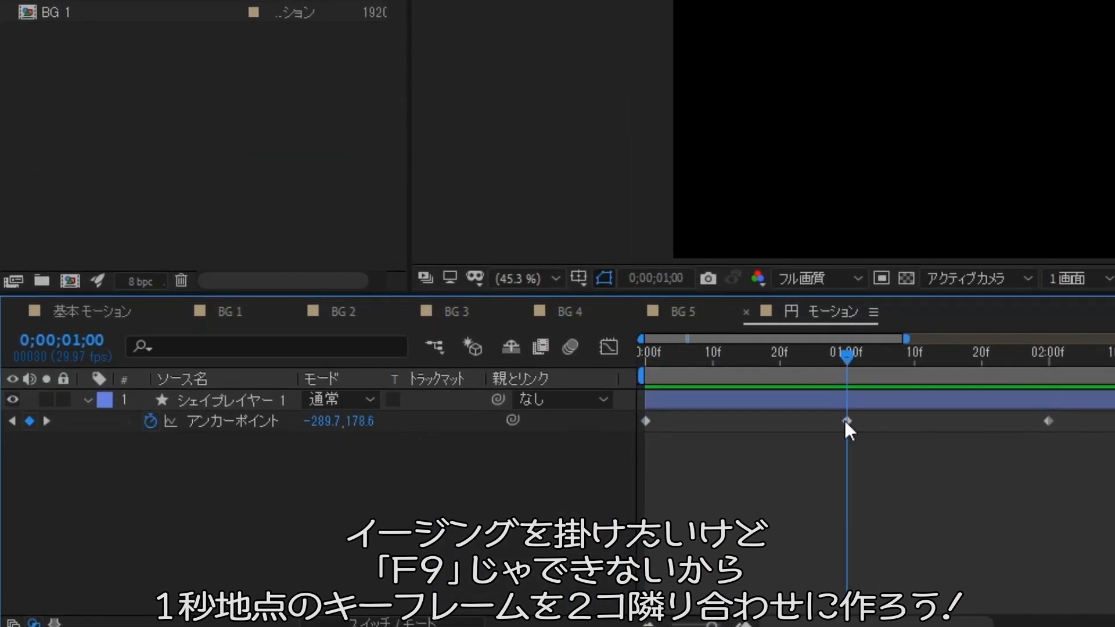
- Move the circle's middle アンカーポイント keyframe to 0;00;00;29 and paste a copy of it at one second
drag(844, 420, 841, 420)
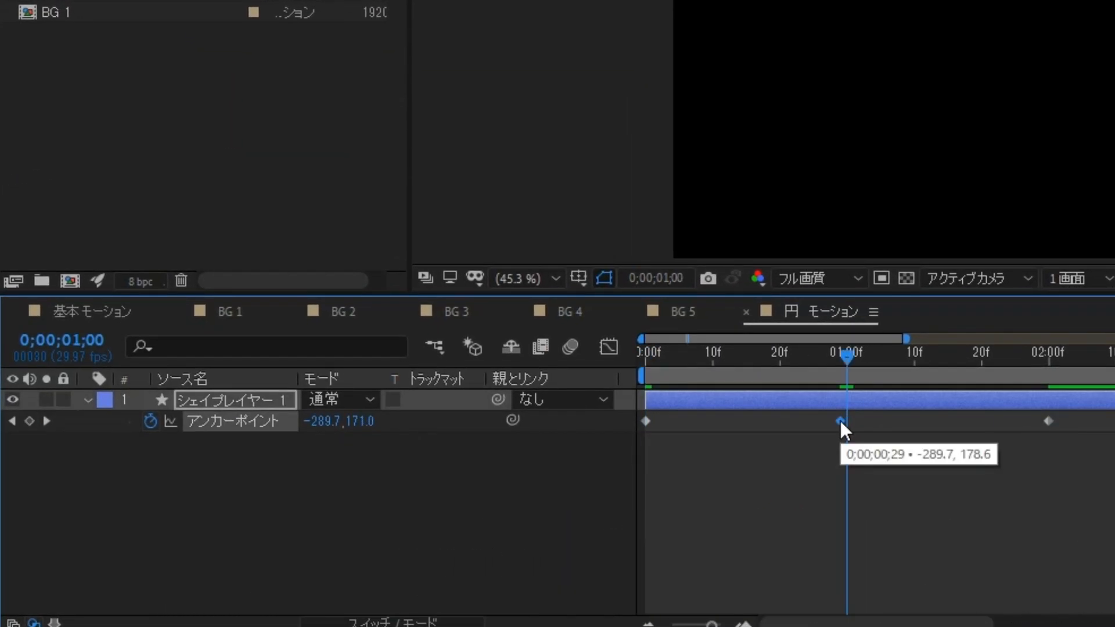
key(ctrl+c)
key(ctrl+v)
click(467, 487)
click(840, 422)
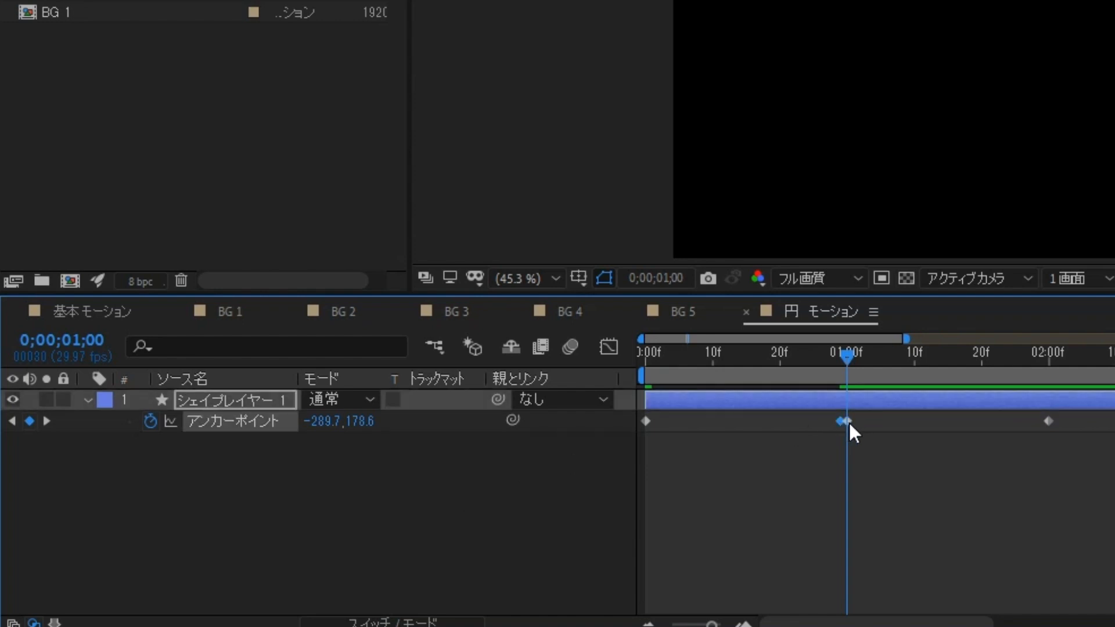
- Set the incoming velocity influence of the first two アンカーポイント keyframes to 100% and preview the motion
click(831, 437)
click(837, 423)
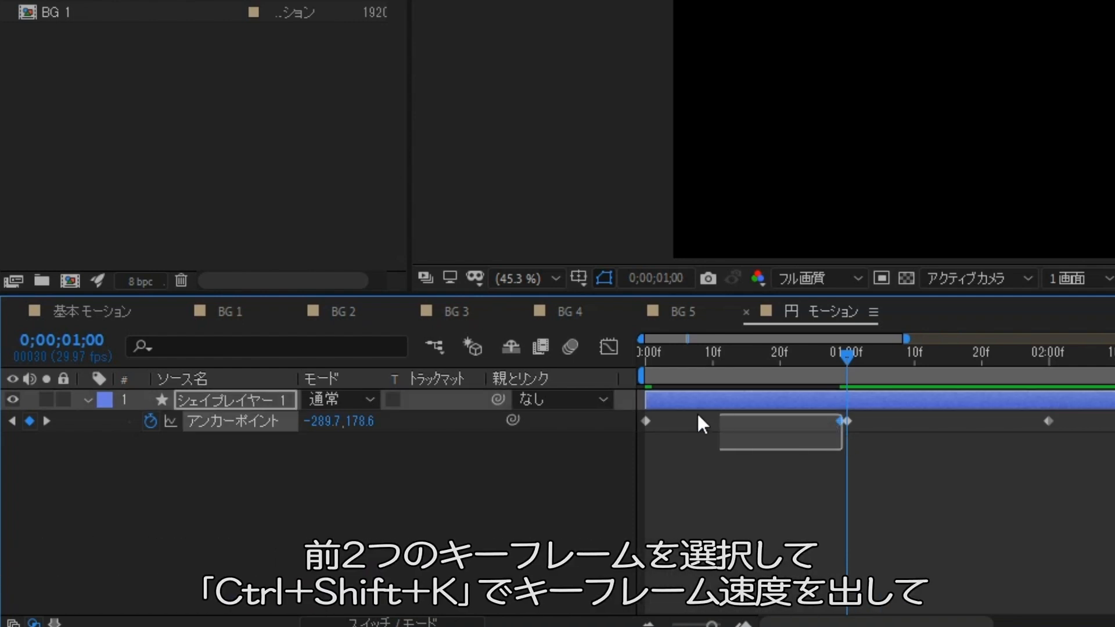
drag(643, 419, 645, 423)
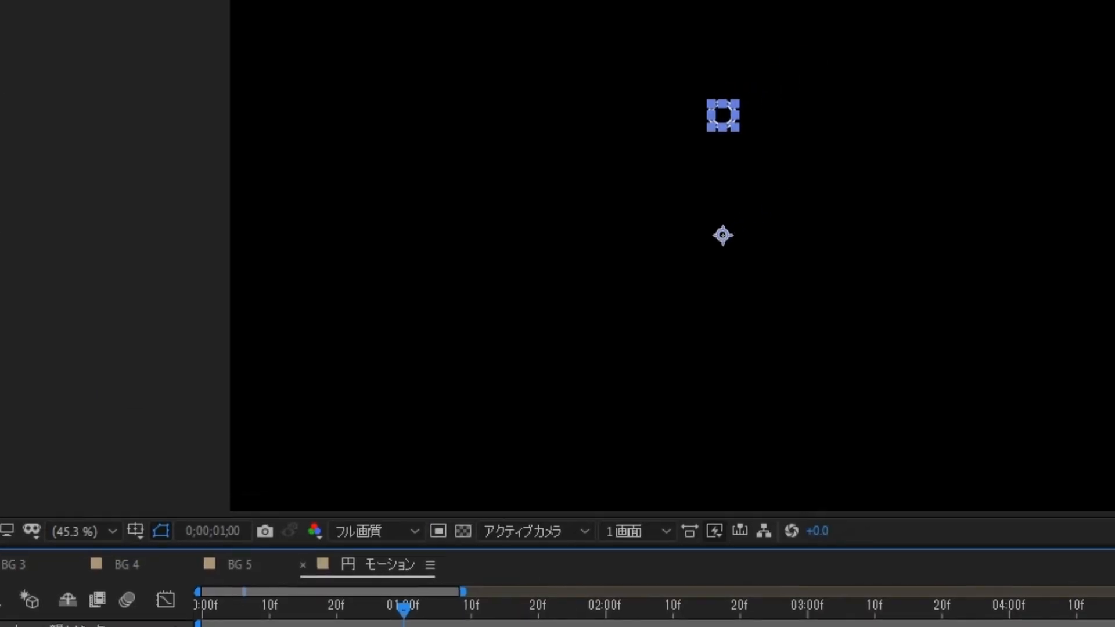
key(ctrl+shift+k)
click(428, 326)
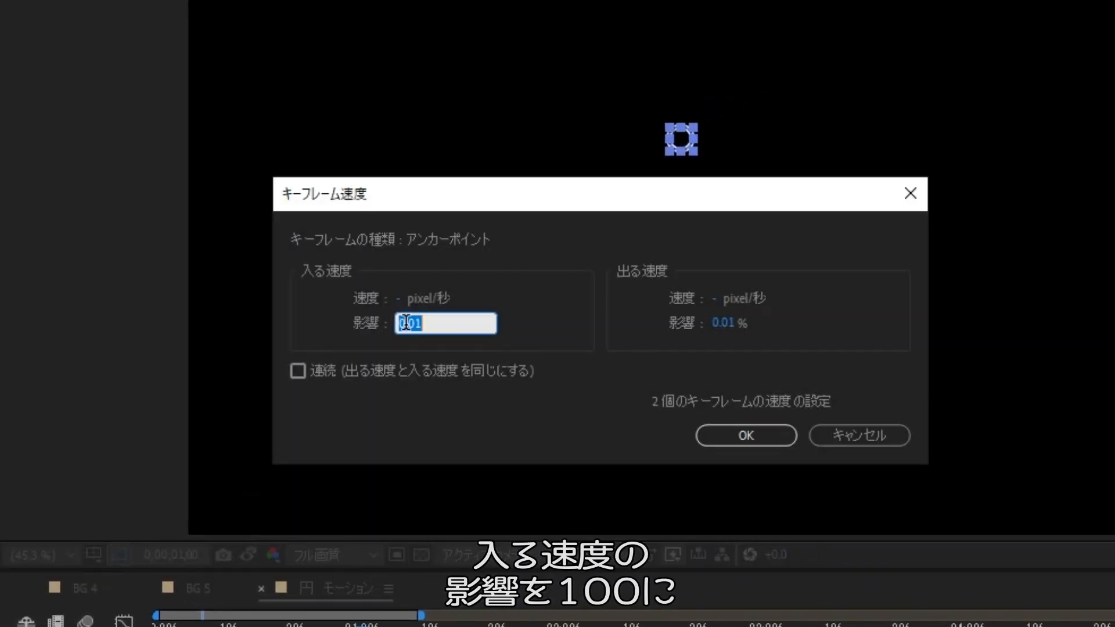
text(100)
key(Return)
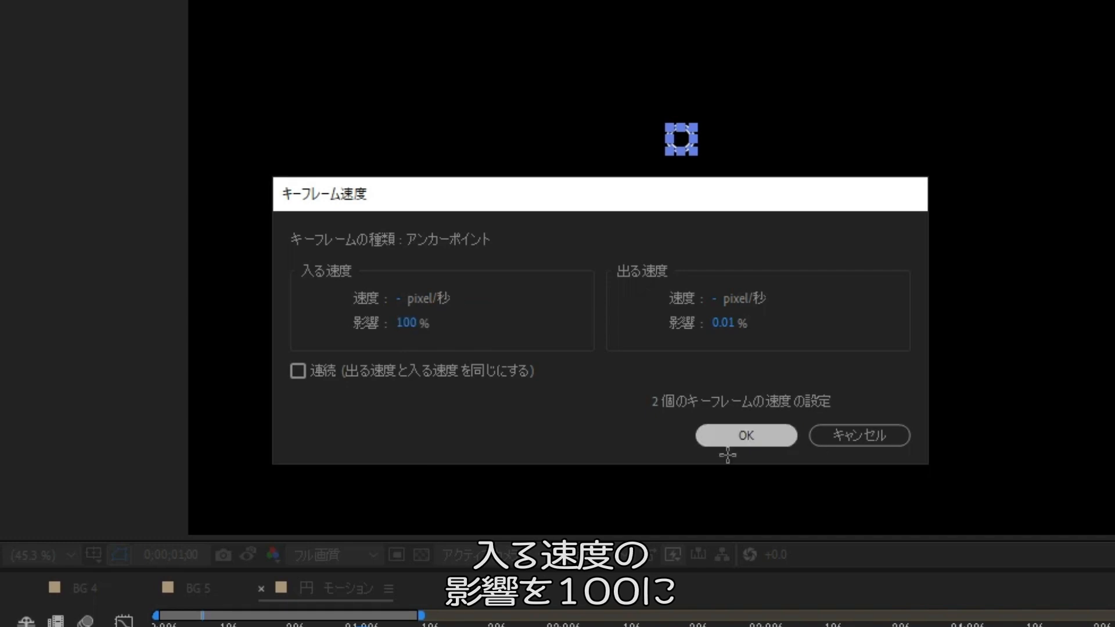
key(Home)
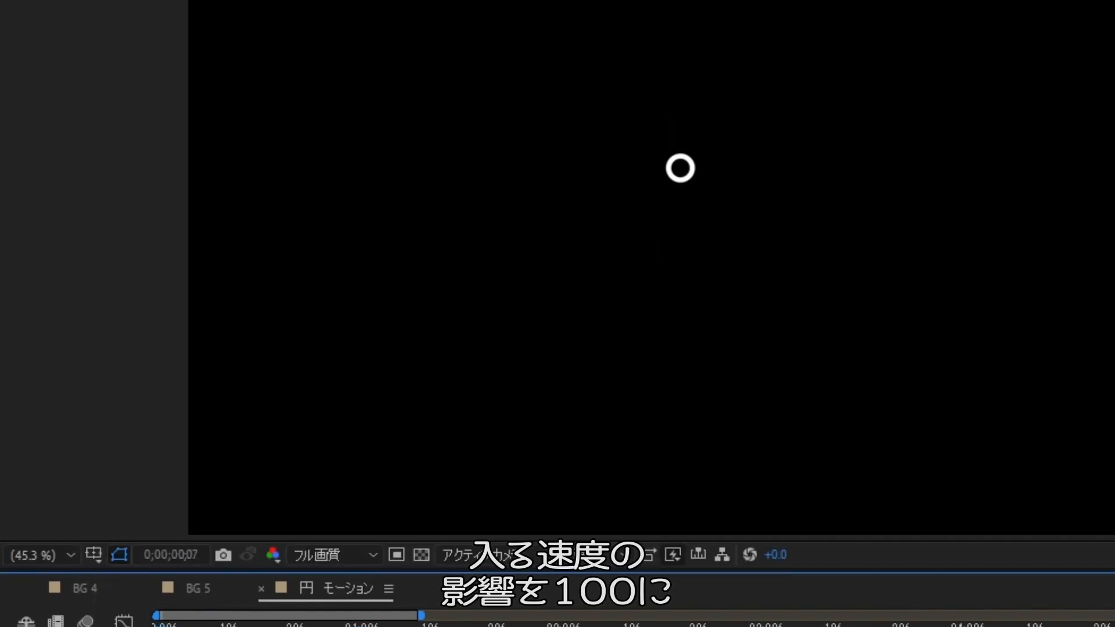
key(space)
- Set the outgoing velocity influence of the last two アンカーポイント keyframes to 100% and preview the motion
drag(490, 477, 712, 458)
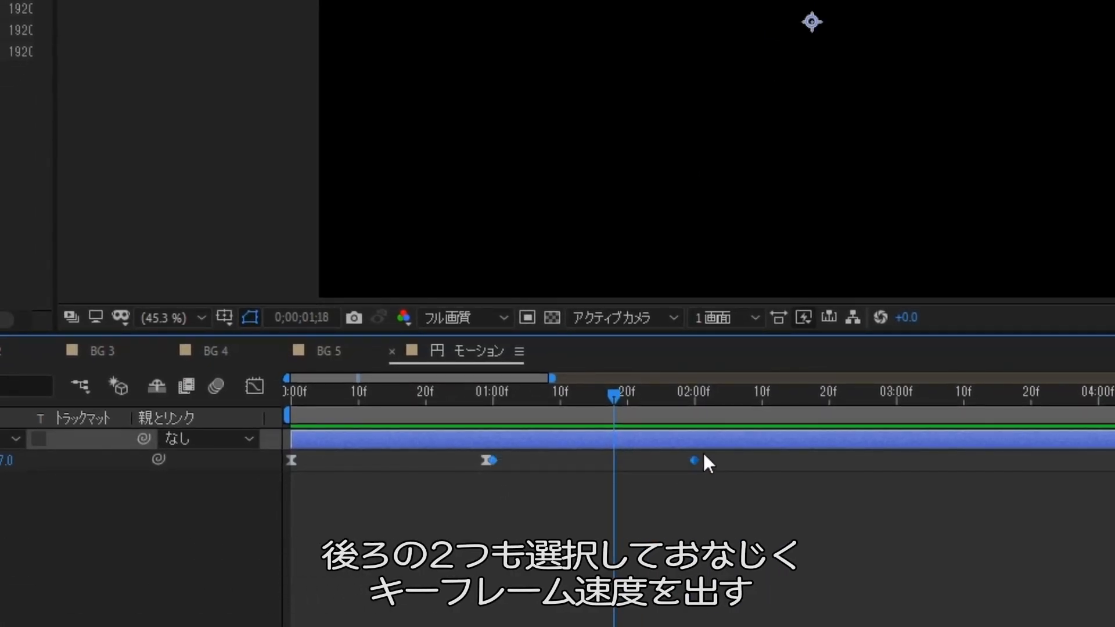
key(ctrl+shift+k)
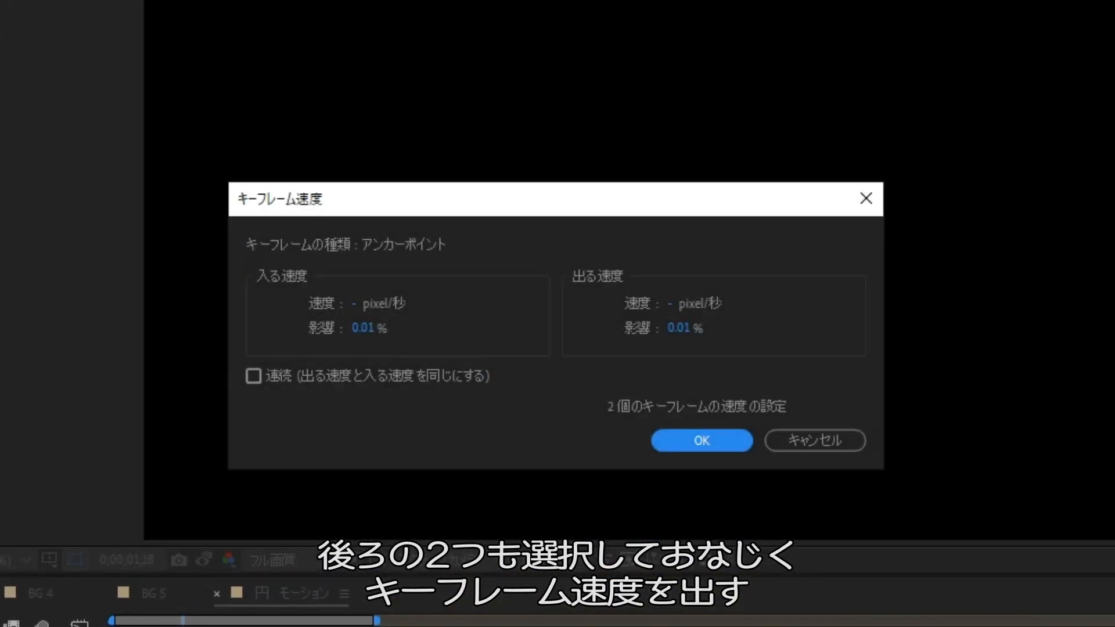
click(677, 329)
text(100)
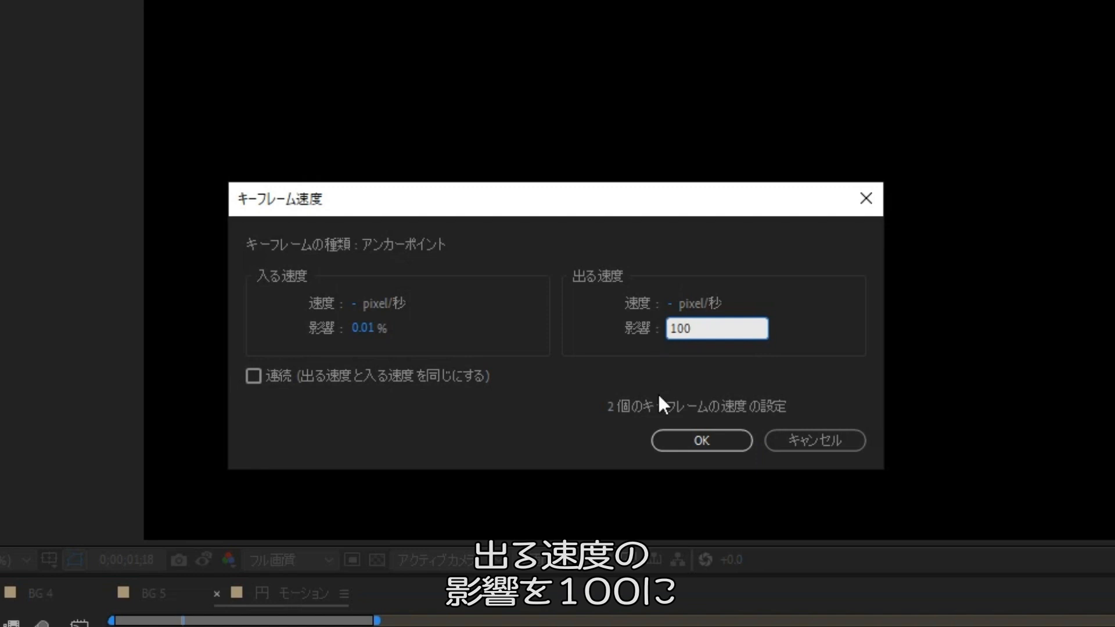
click(712, 435)
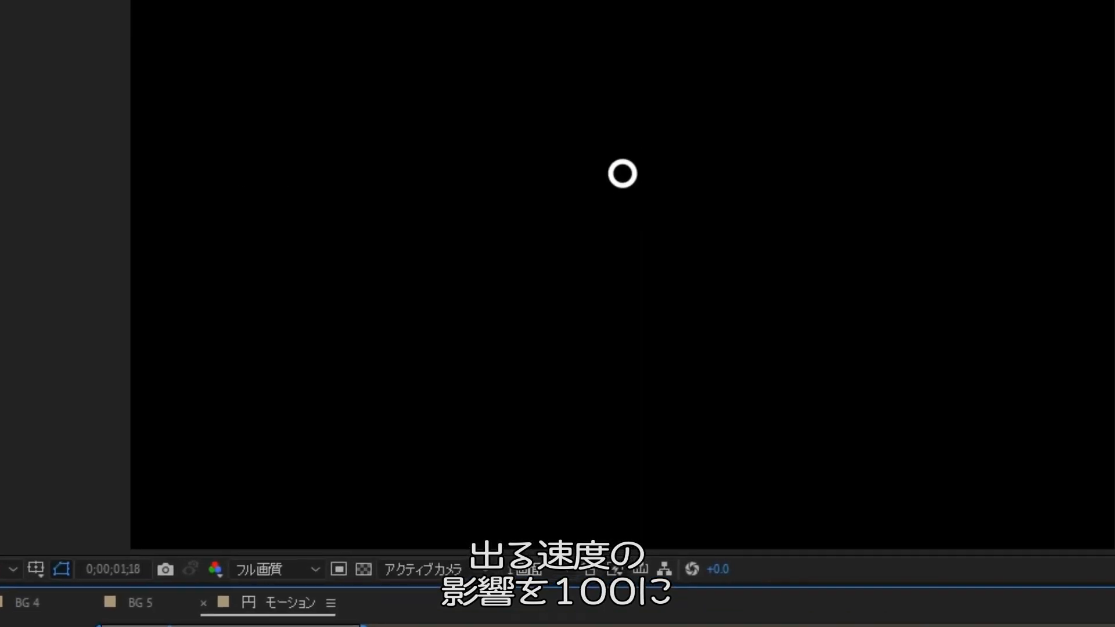
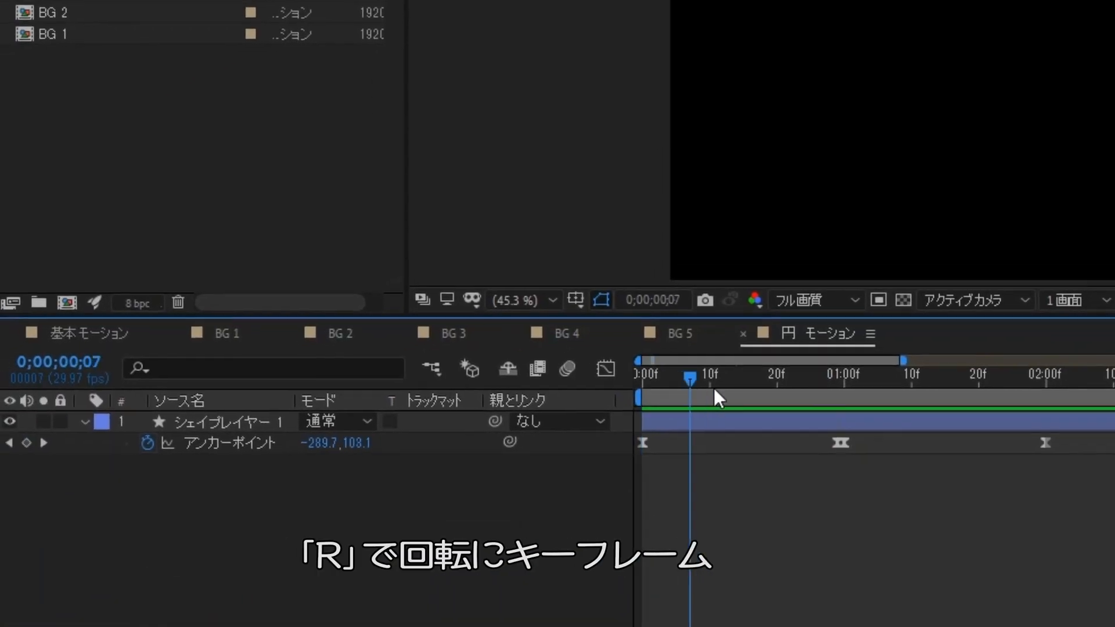
key(space)
- Add a 回転 keyframe to the circle layer at the start and show the アンカーポイント property alongside it
drag(745, 385, 559, 390)
click(239, 425)
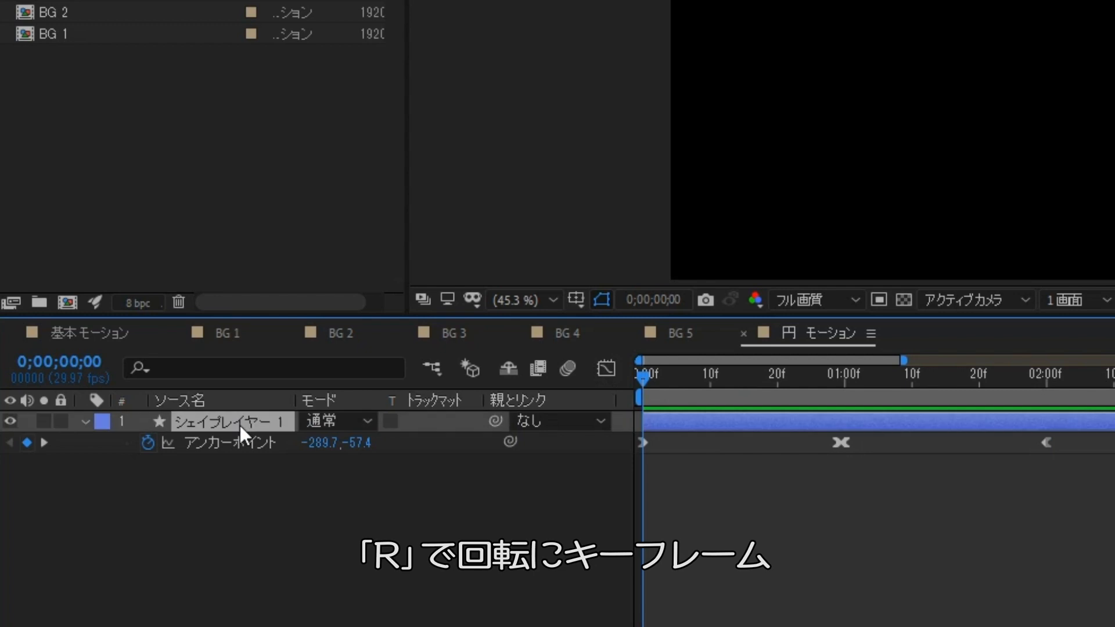
key(r)
click(148, 442)
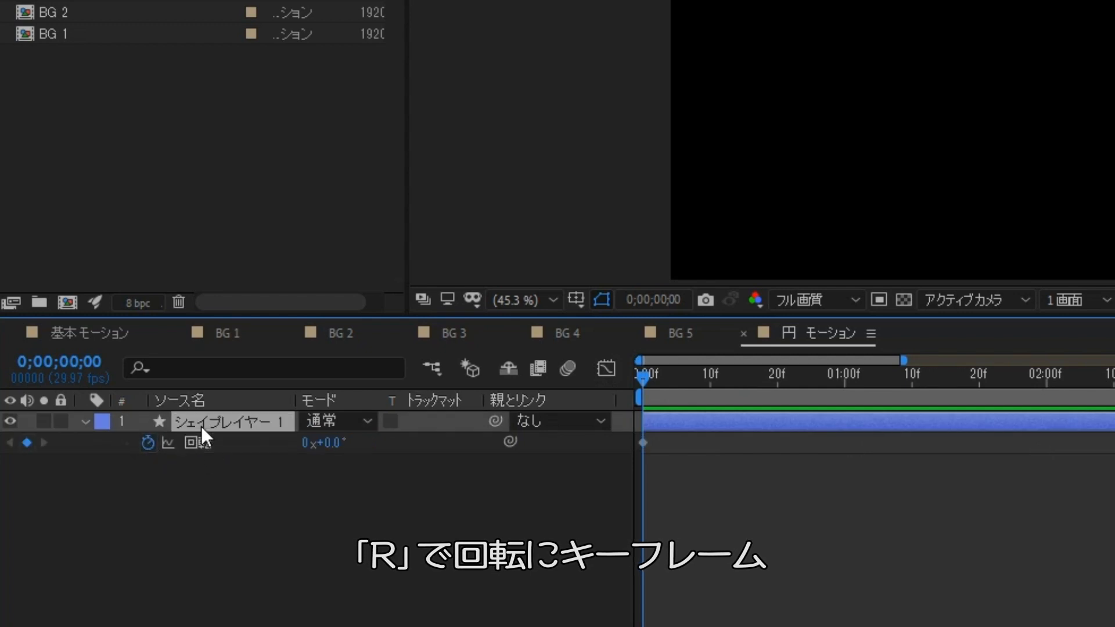
key(shift+a)
click(254, 566)
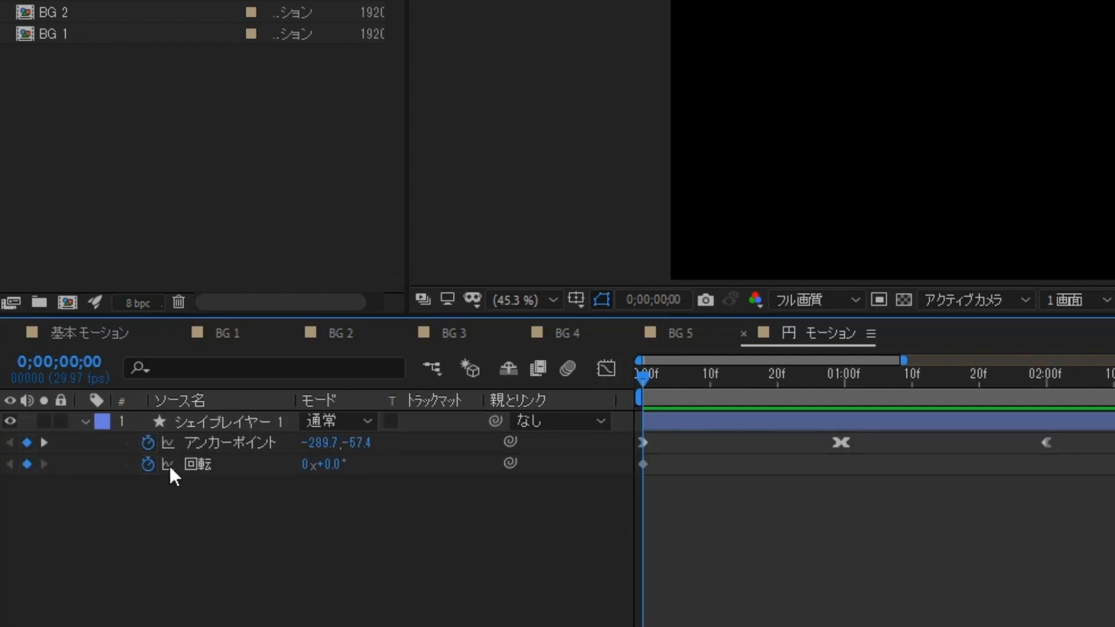
click(203, 466)
click(261, 512)
- Set the circle's 回転 to 150° at two seconds
drag(673, 399, 1045, 393)
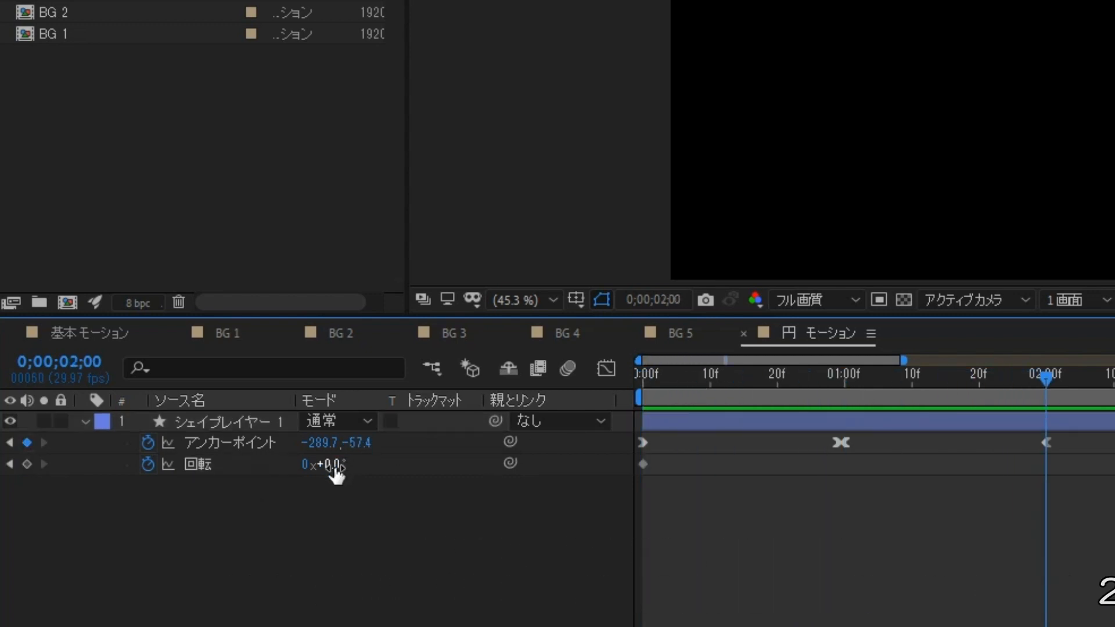
drag(335, 467, 388, 468)
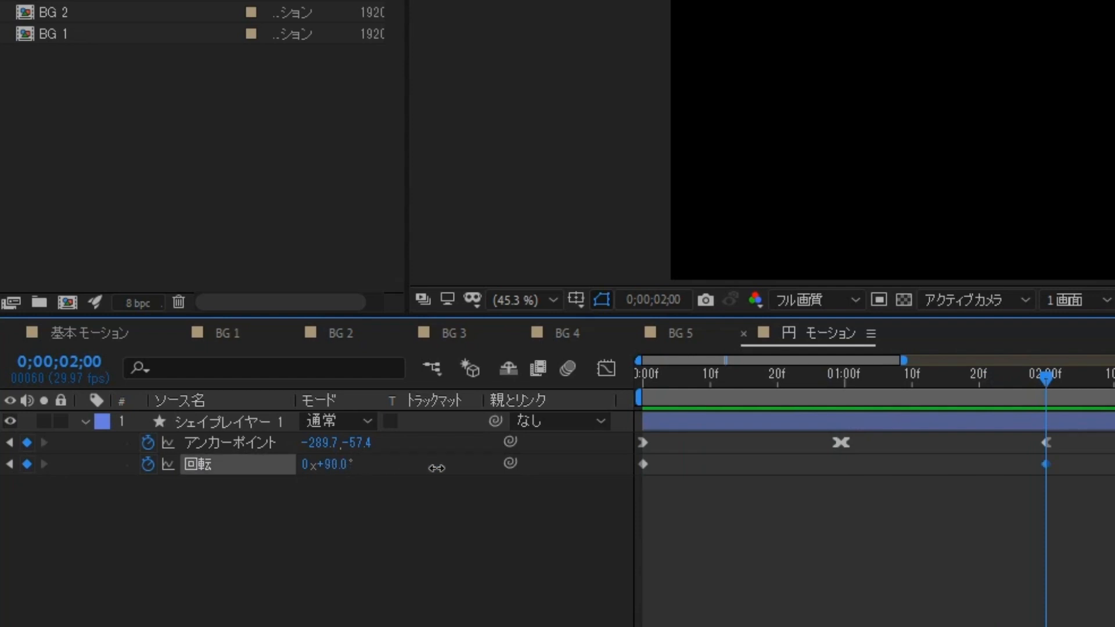
drag(347, 466, 398, 471)
click(355, 471)
text(150)
key(Return)
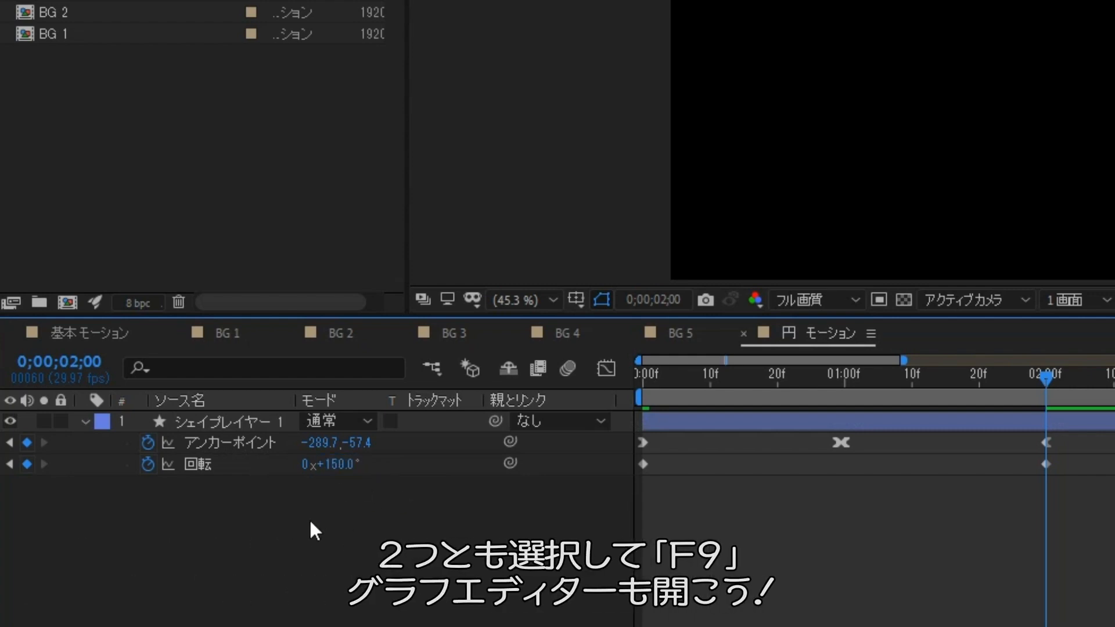
- Apply Easy Ease to both 回転 keyframes and shape their value graph with steep ends and a flatter middle
click(267, 464)
key(F9)
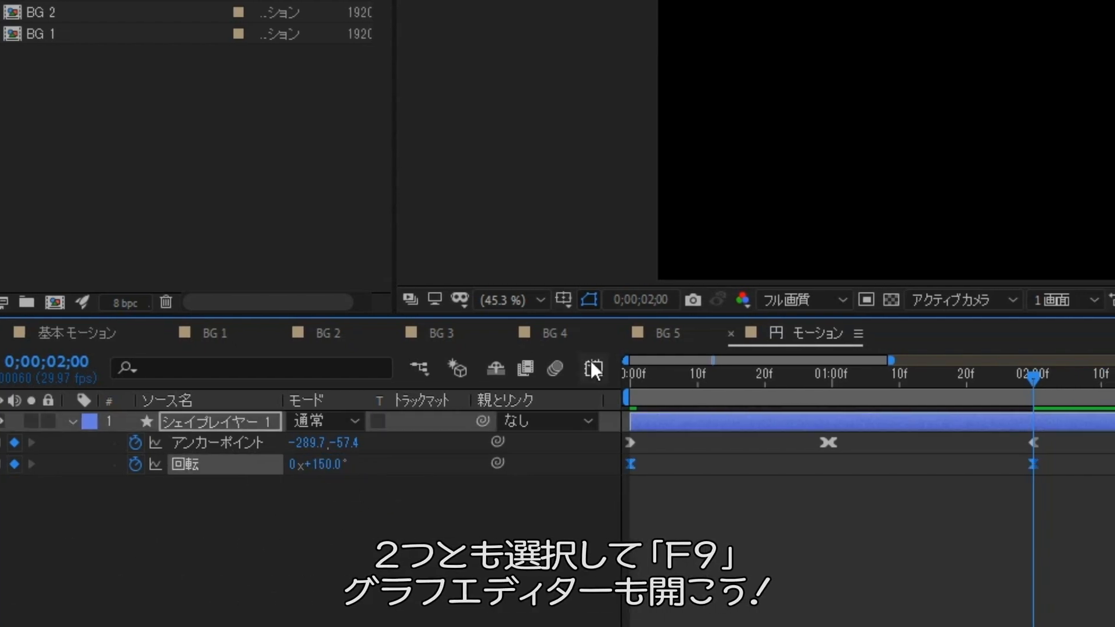
click(605, 368)
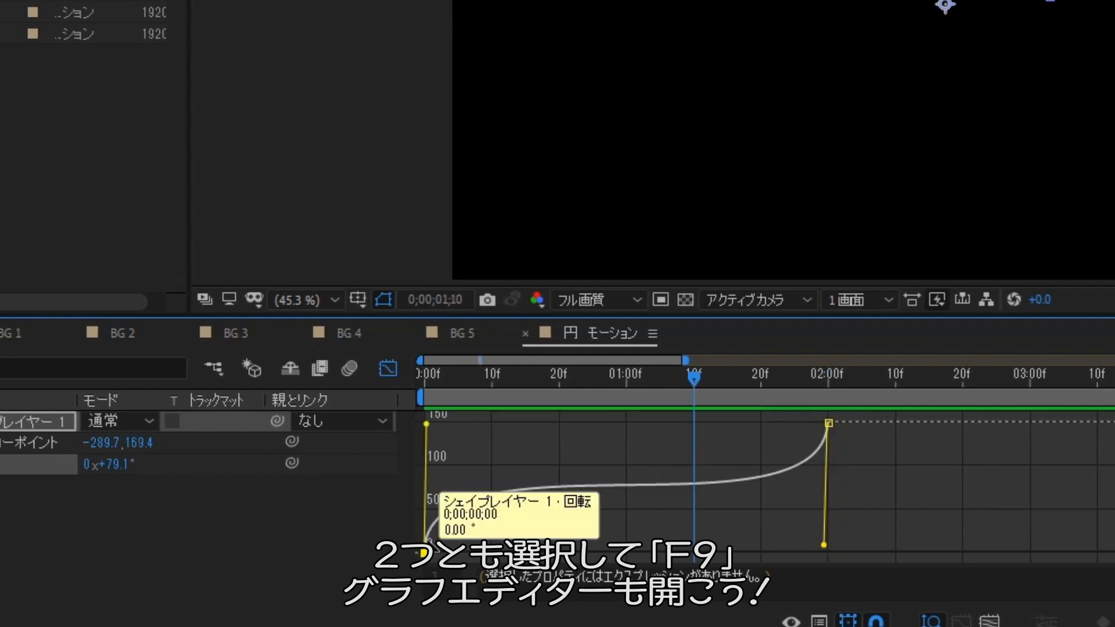
drag(430, 427, 486, 431)
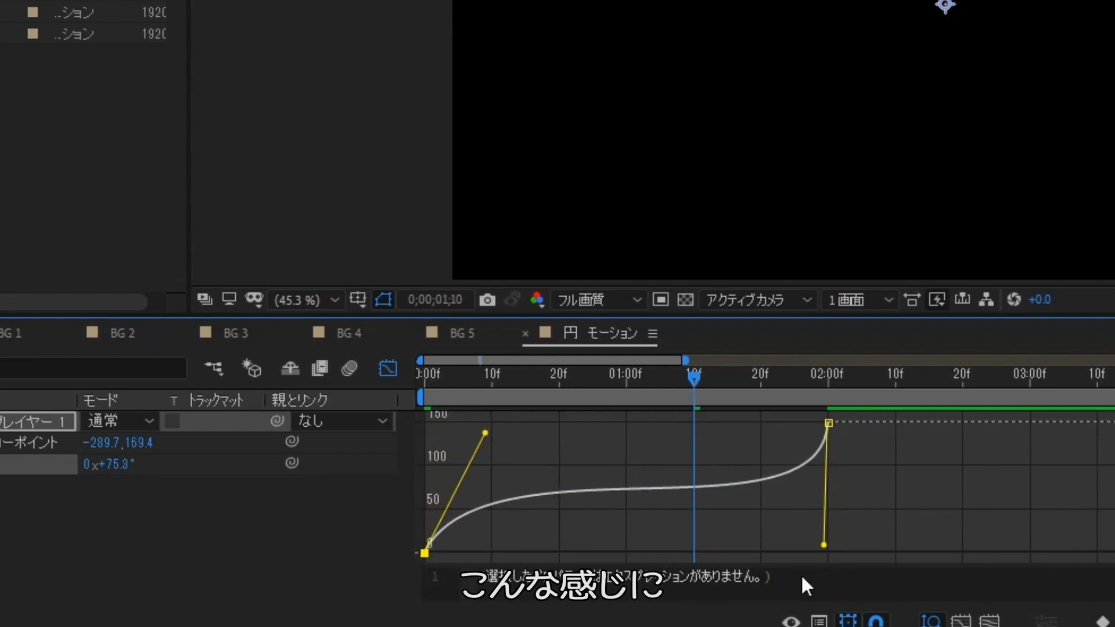
drag(825, 545, 759, 548)
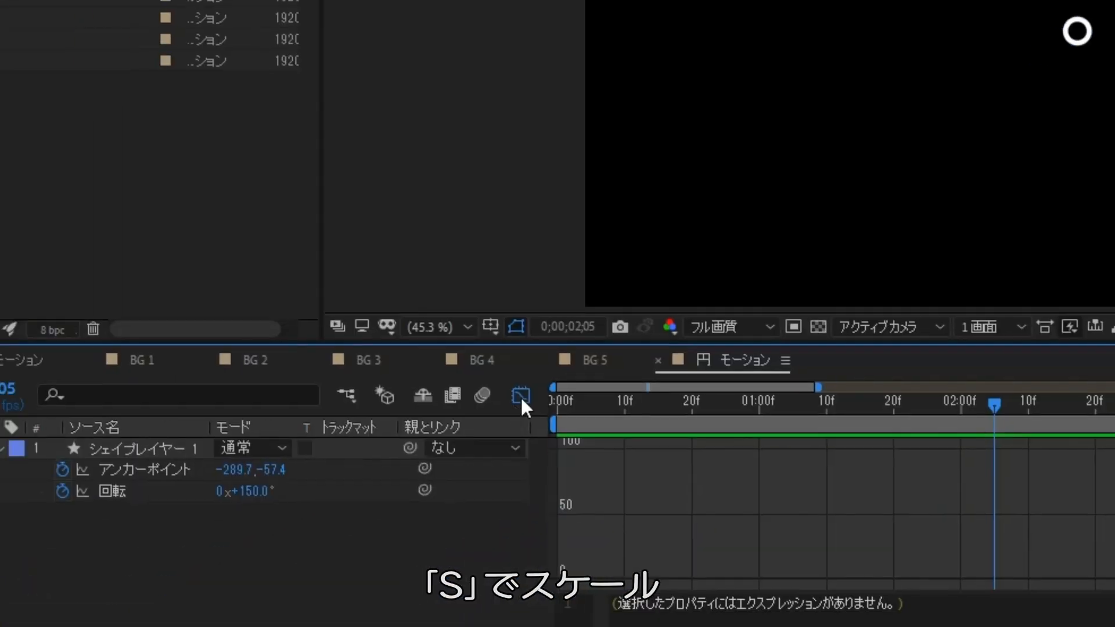
- Keyframe the circle's スケール at 0% at the start, 100% at one second and 0% at two seconds
click(209, 400)
key(s)
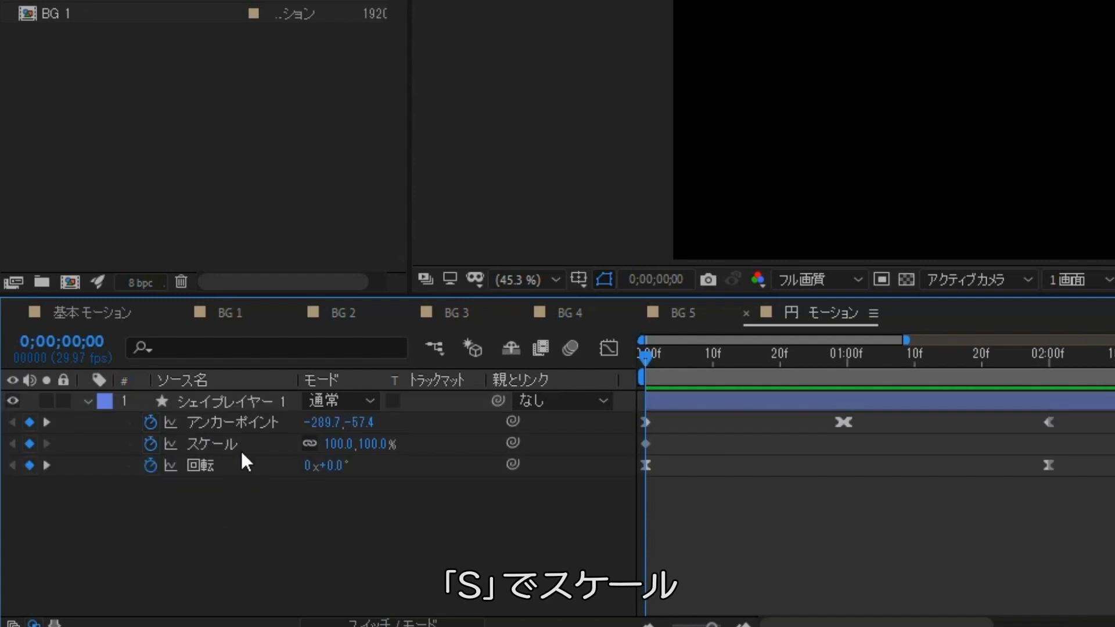
click(233, 442)
drag(730, 361, 844, 361)
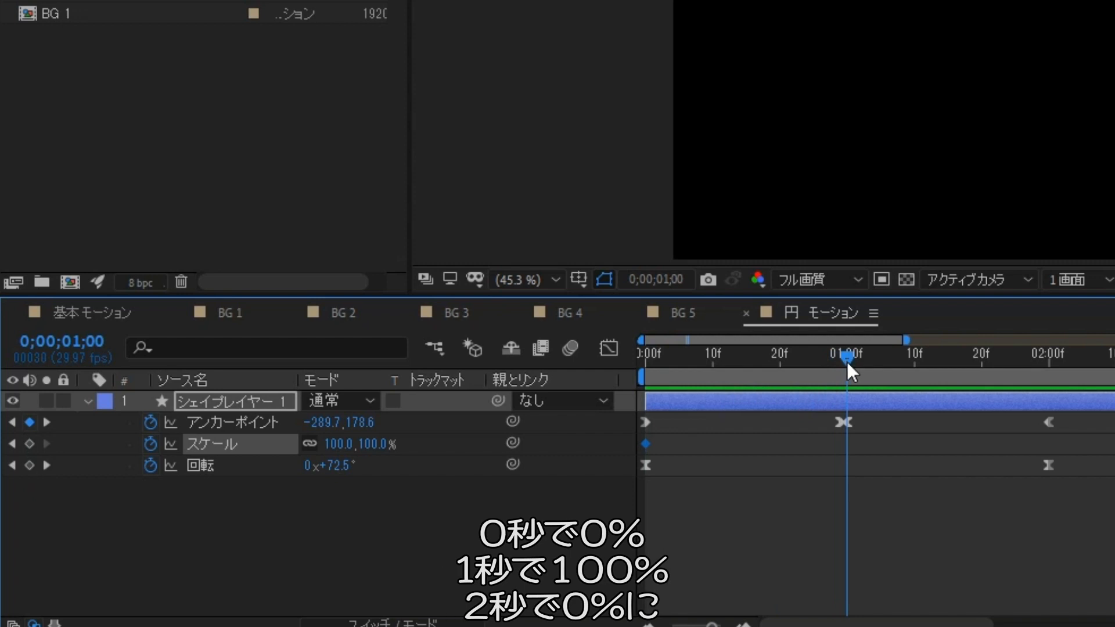
click(29, 444)
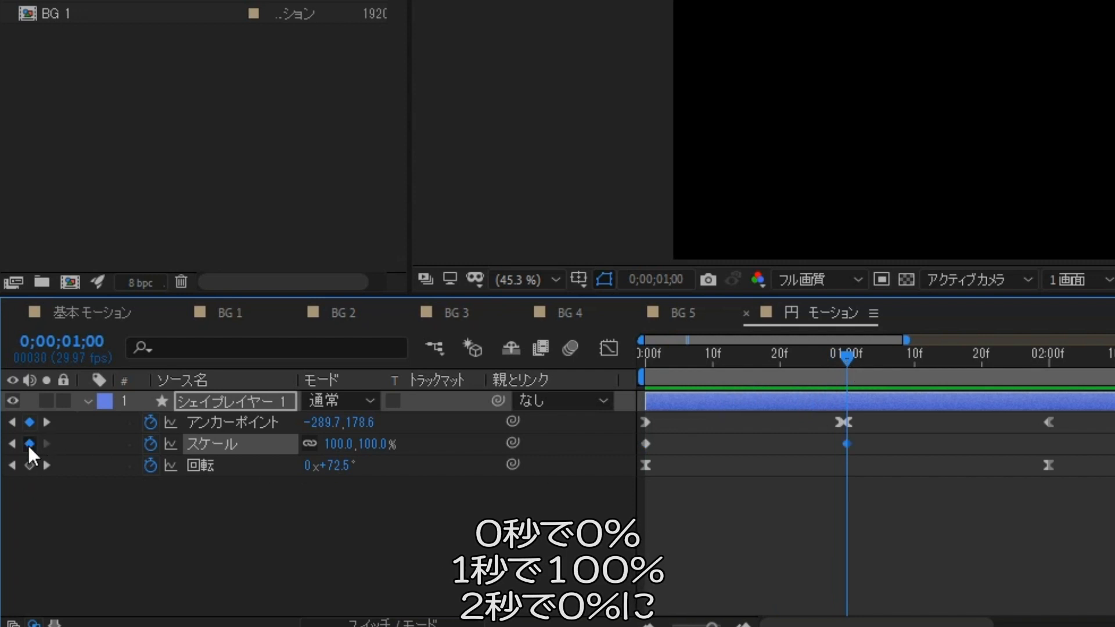
click(48, 422)
click(29, 444)
click(186, 554)
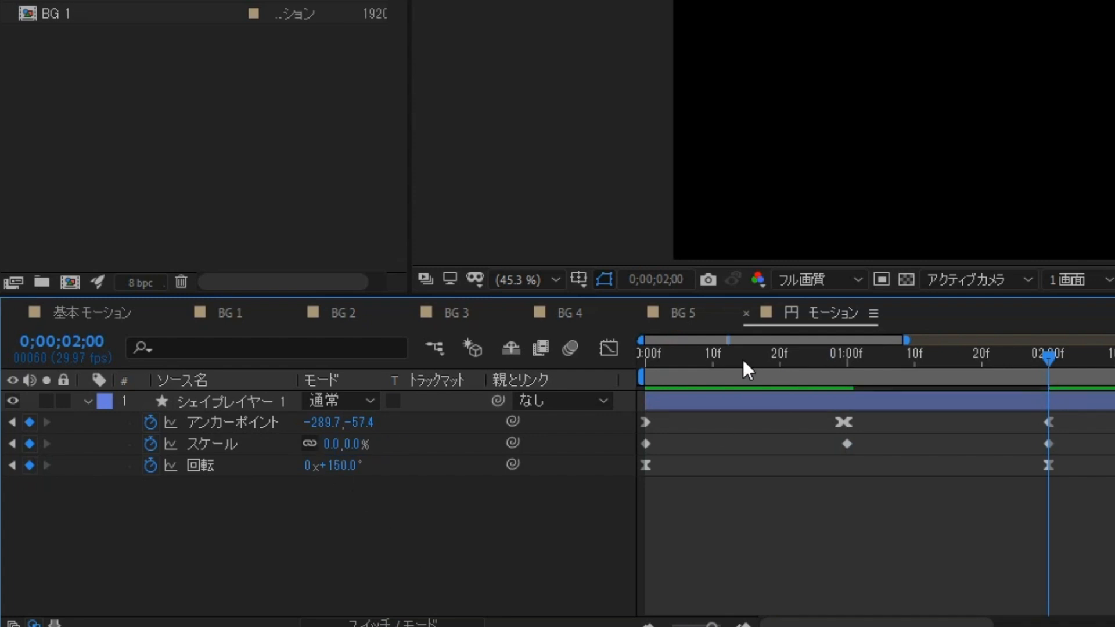
drag(755, 373, 644, 374)
text(0)
key(Return)
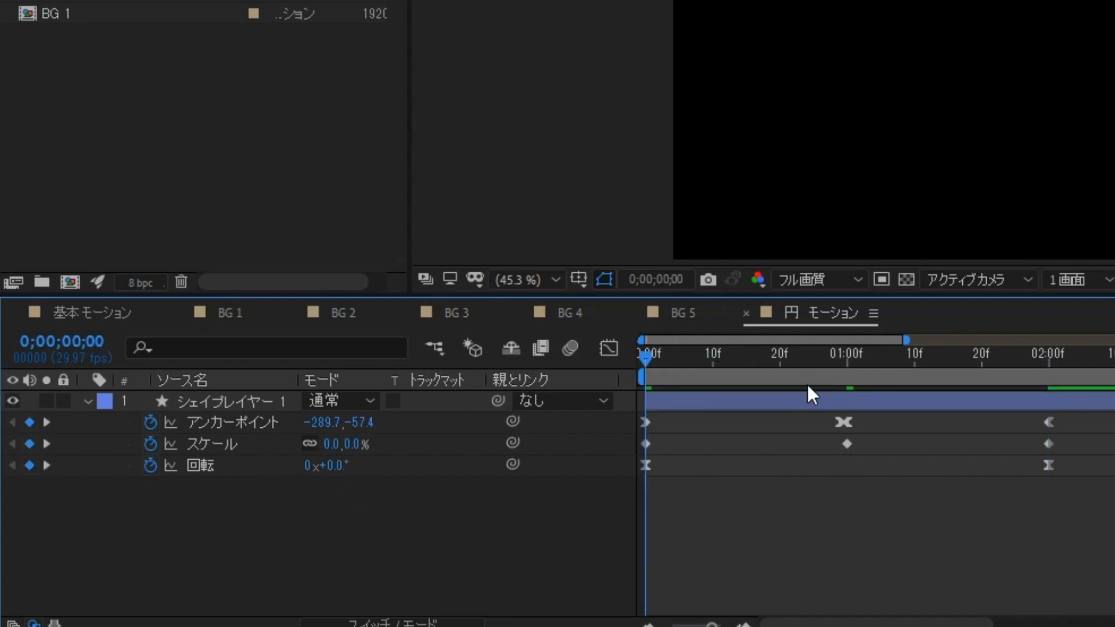
- Ease the スケール keyframes and shape the graph into a dome with a steep rise and a steep fall
click(273, 445)
click(609, 349)
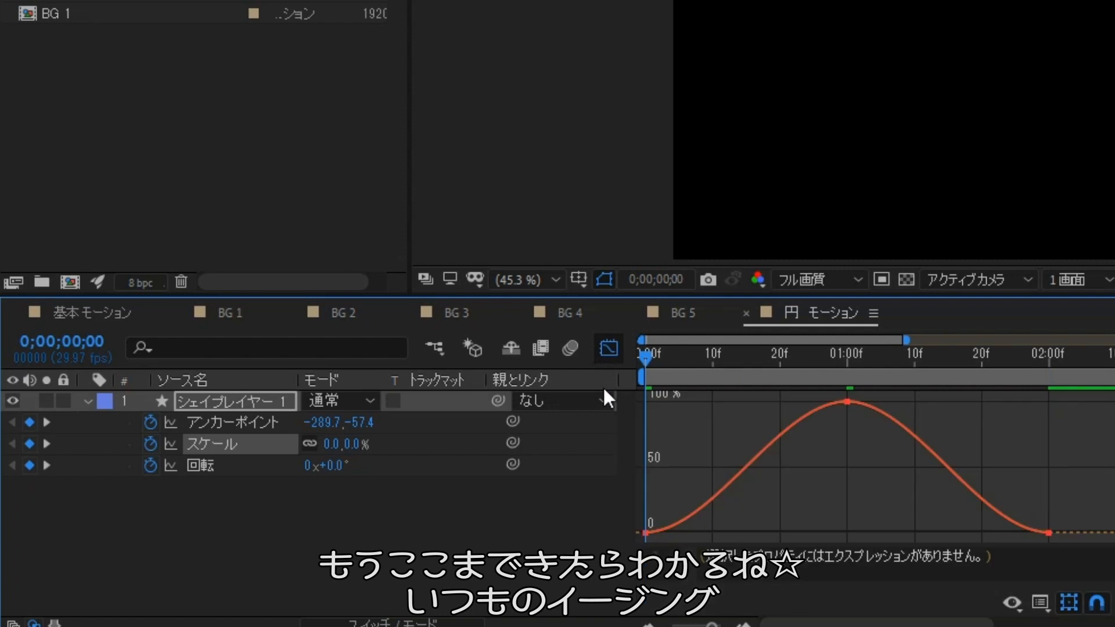
click(646, 533)
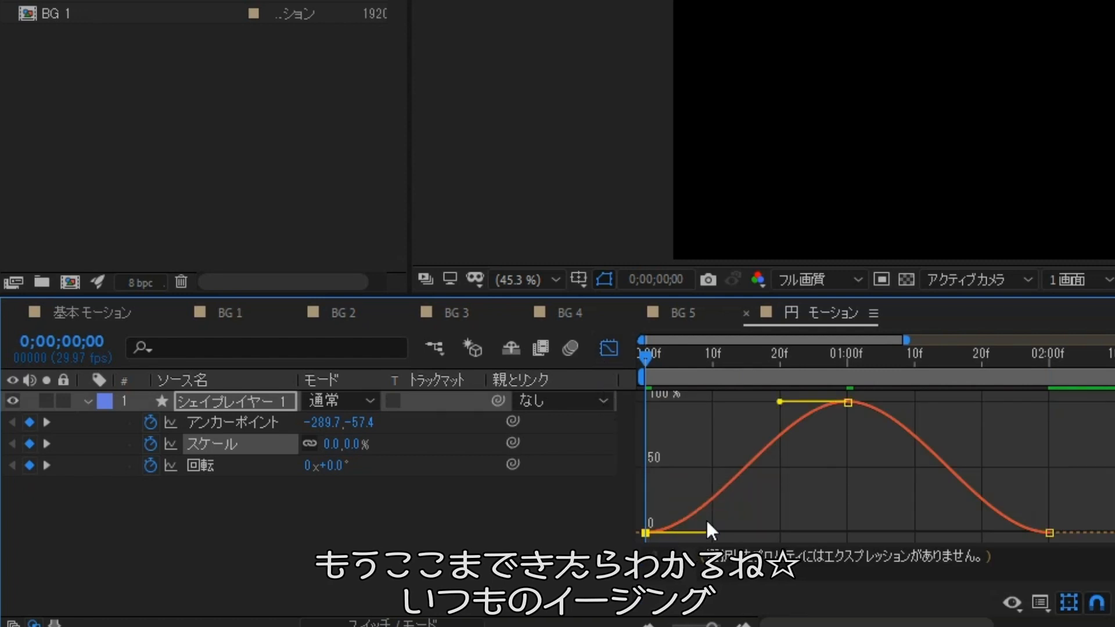
drag(706, 531, 653, 425)
click(1049, 531)
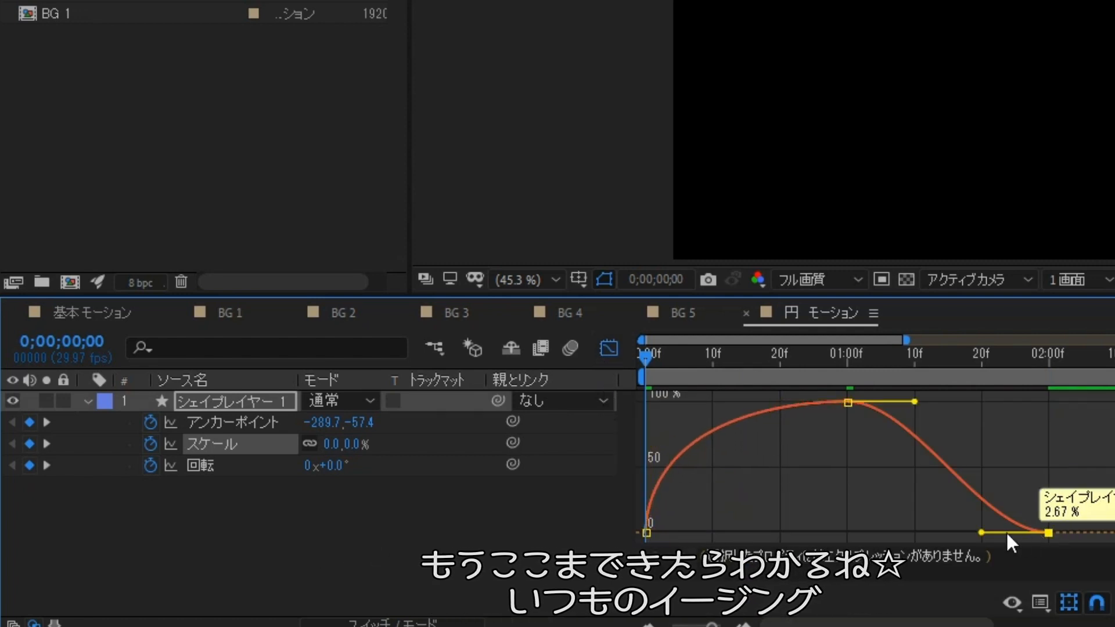
click(650, 531)
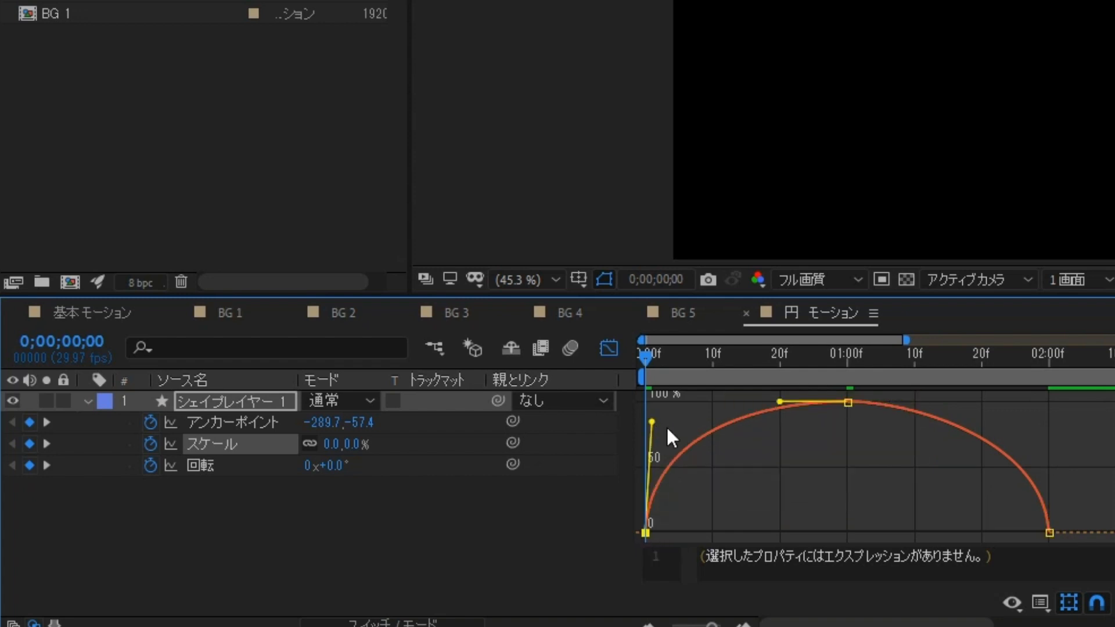
click(504, 529)
click(609, 348)
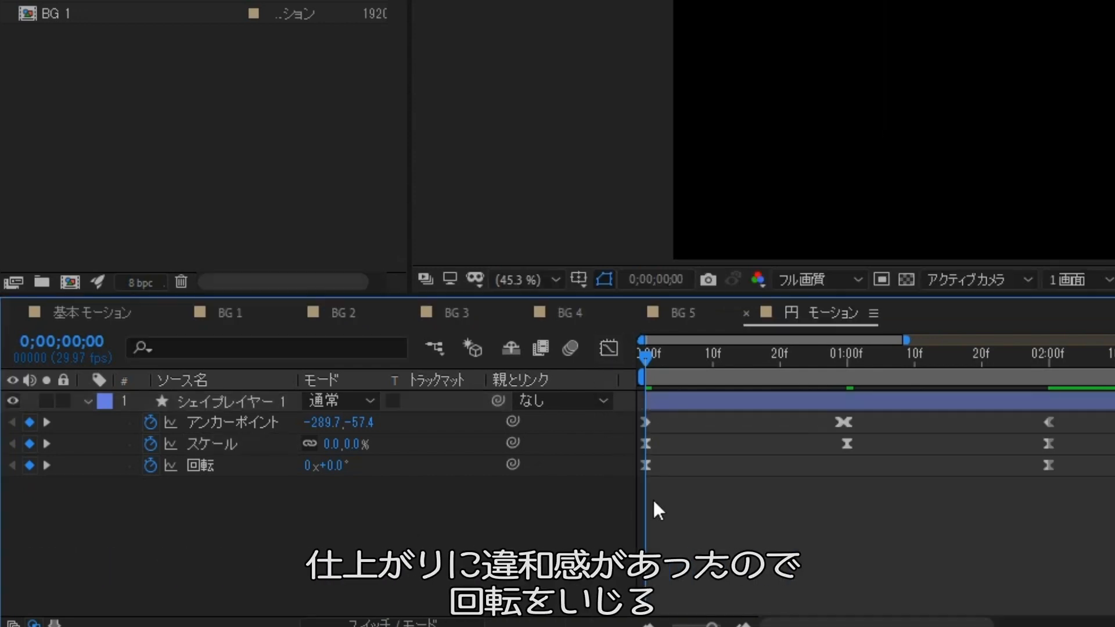
- Preview the motion, set the 回転 keyframe at two seconds to 272°, and replay from the start
key(space)
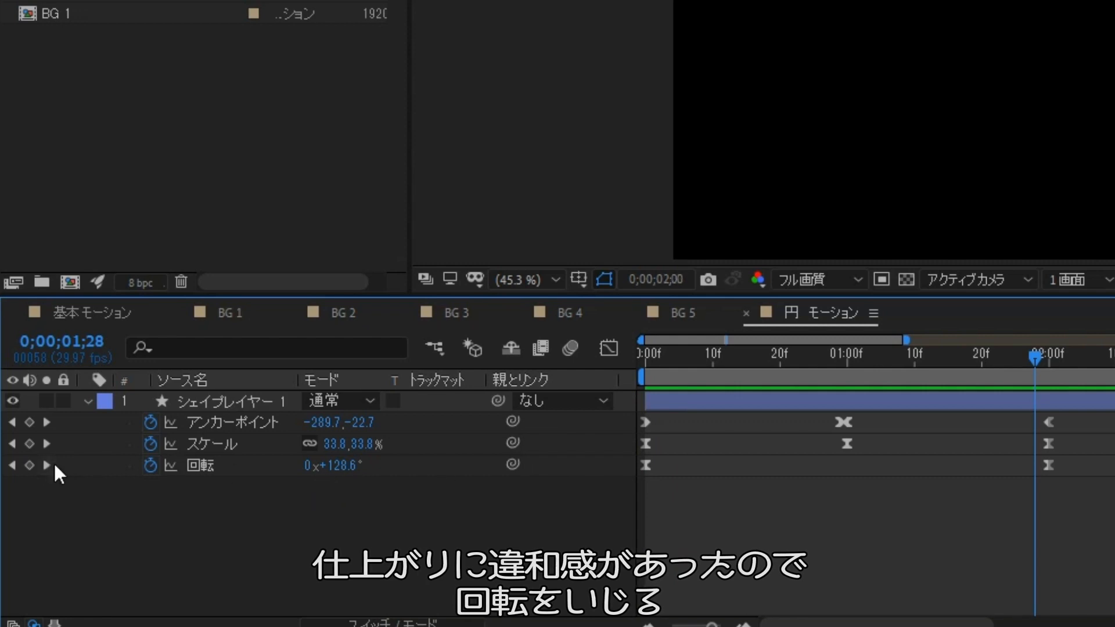
click(47, 465)
drag(350, 474, 479, 481)
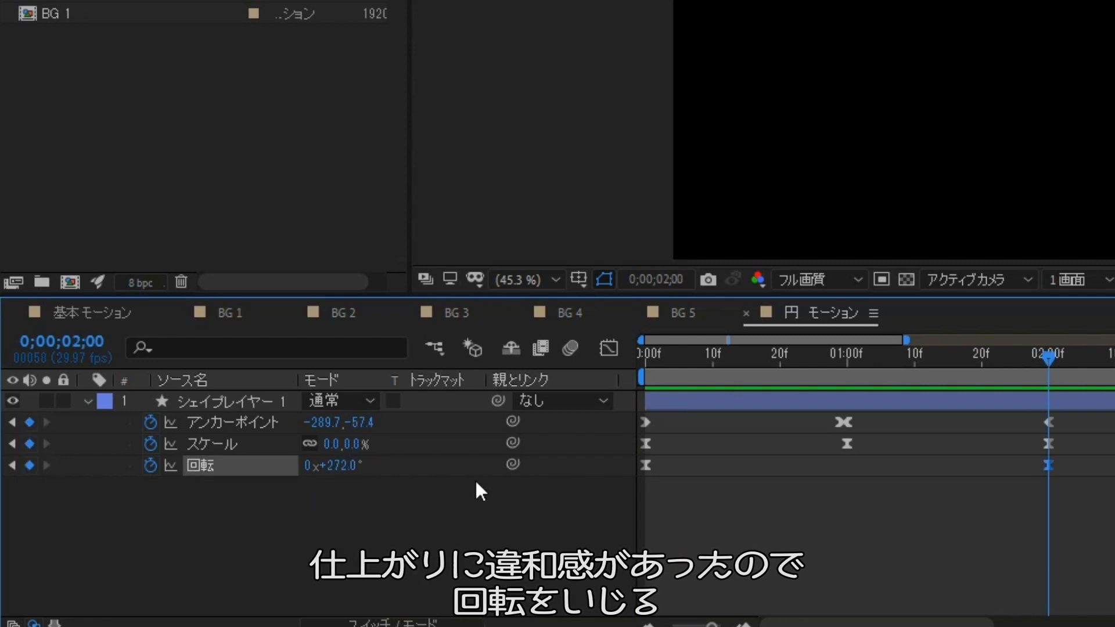
click(478, 488)
drag(766, 358, 556, 393)
key(space)
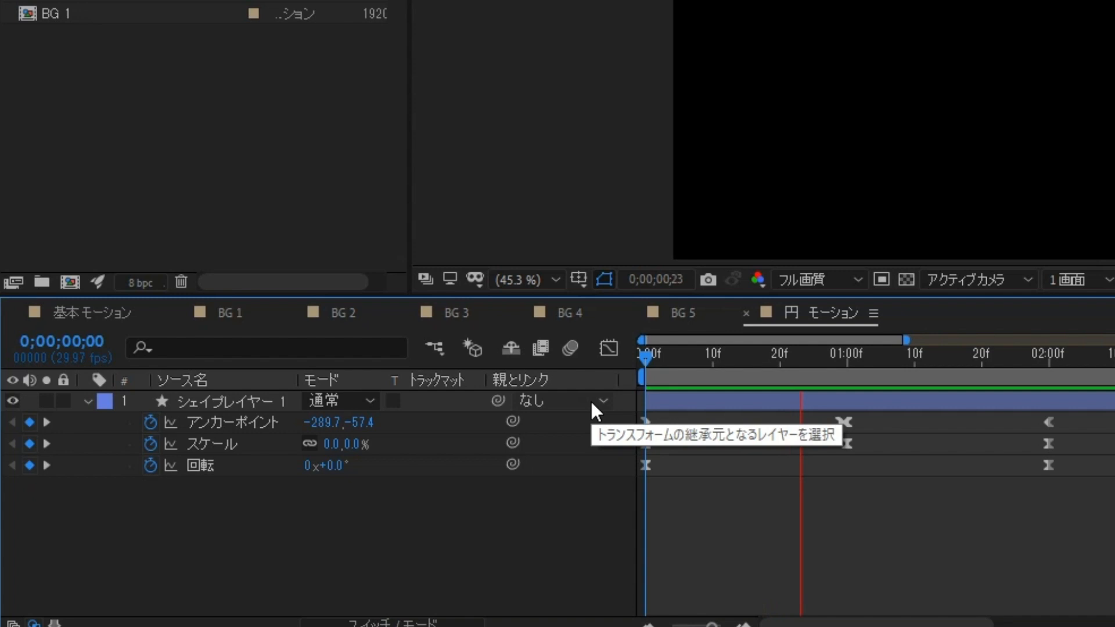
- Reshape the start of the circle's 回転 value graph to rise more steeply, and replay the motion from the first frame
key(space)
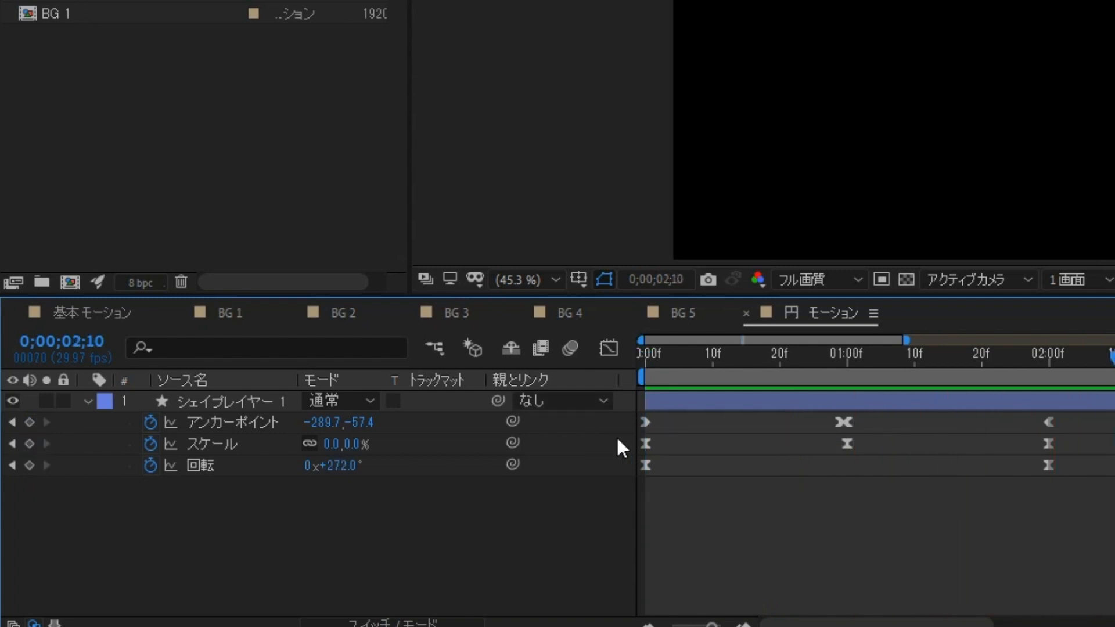
click(206, 471)
click(608, 349)
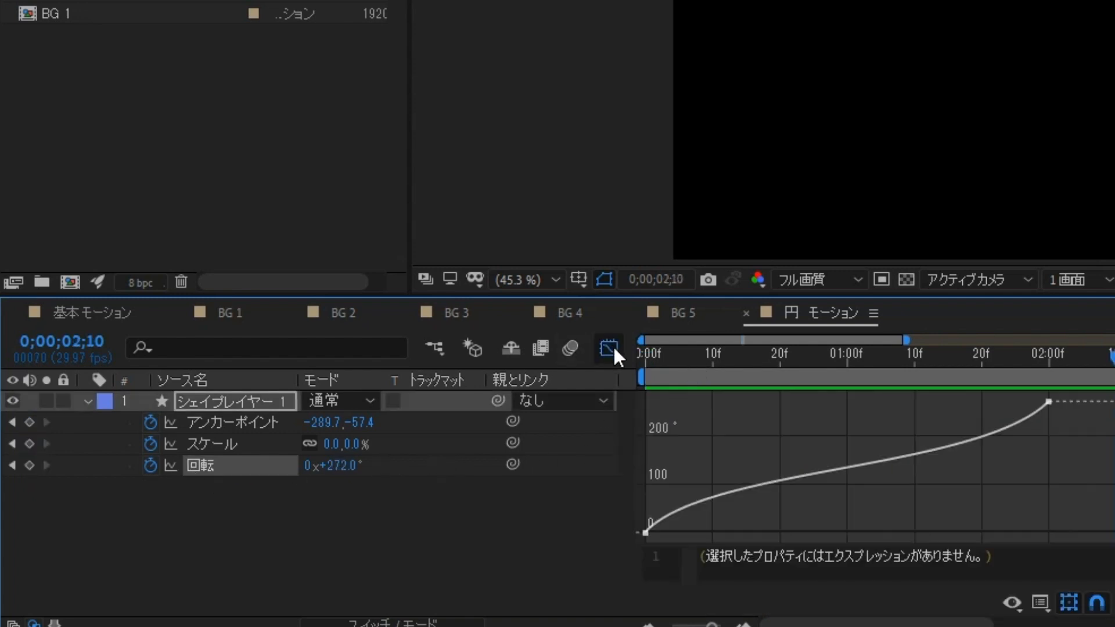
click(646, 533)
drag(706, 467, 646, 437)
click(658, 355)
key(Home)
key(space)
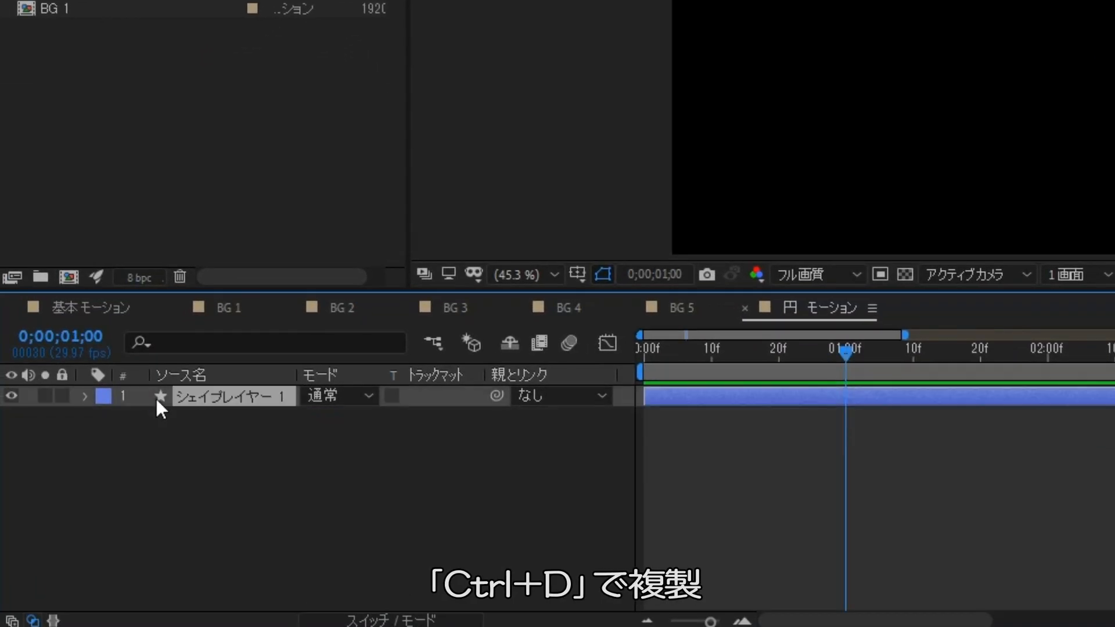
- Duplicate the circle layer repeatedly, varying the stroke width, 回転 and アンカーポイント among the copies
key(ctrl+d)
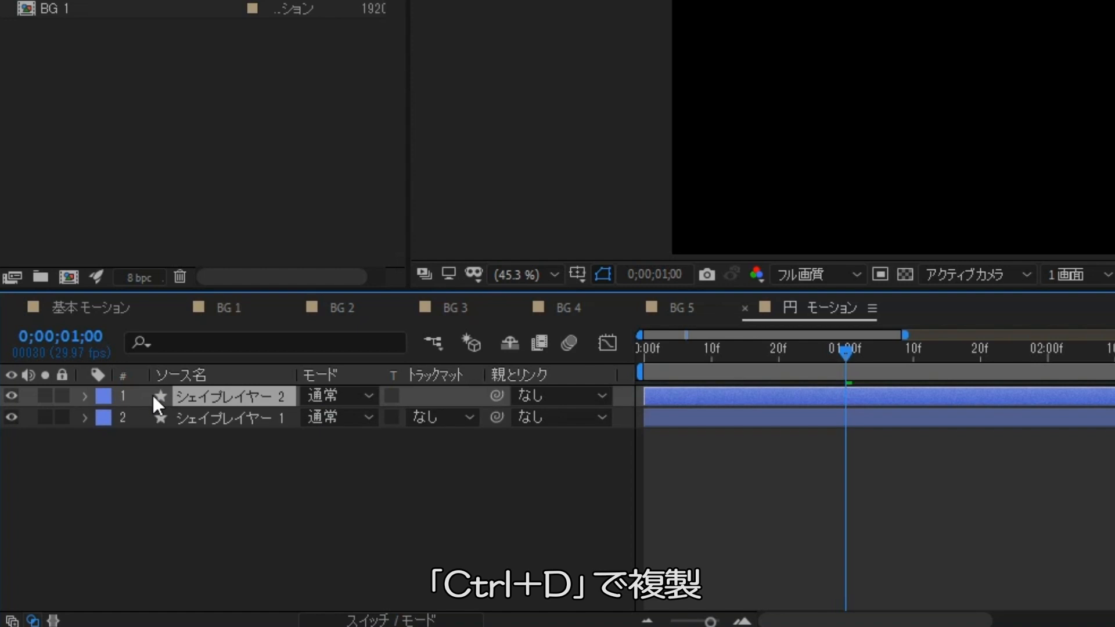
key(u)
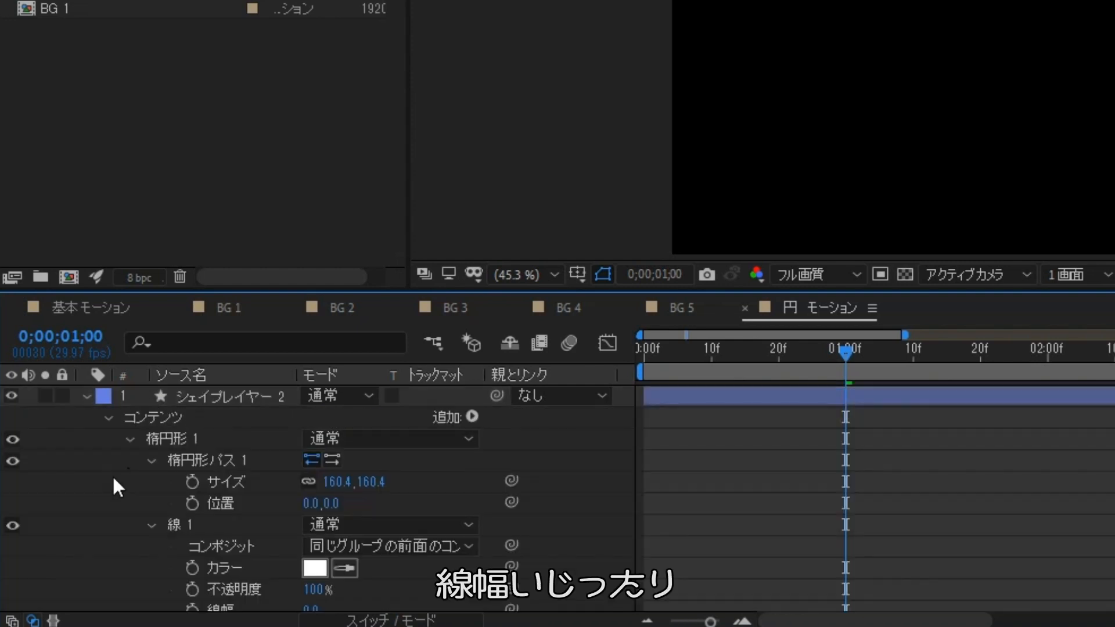
scroll(108, 499, down, 3)
drag(312, 507, 320, 507)
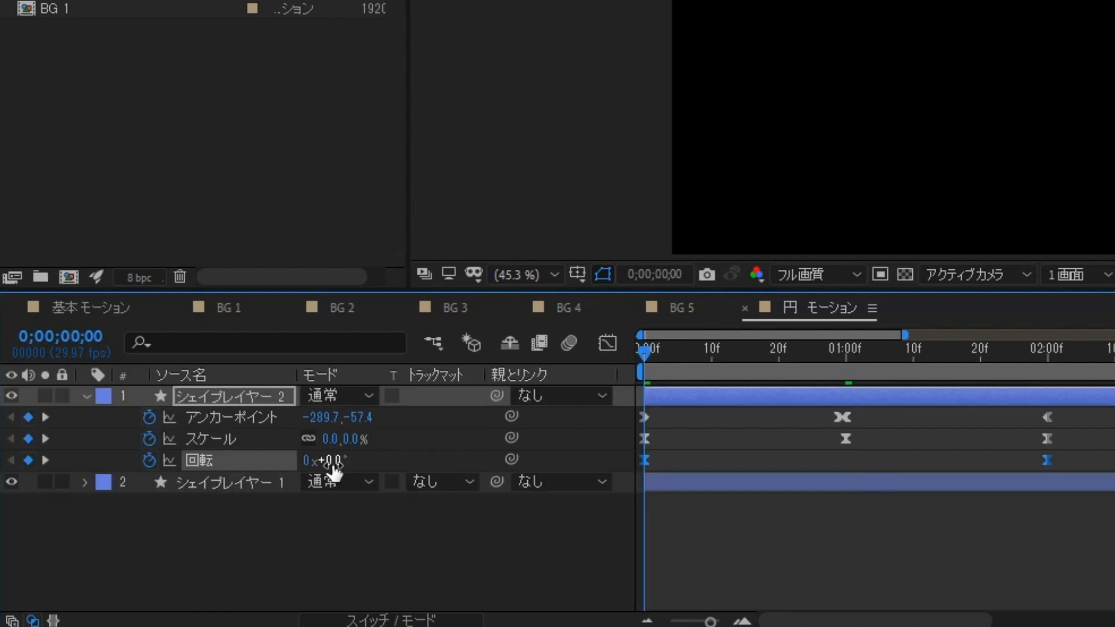
drag(325, 462, 444, 462)
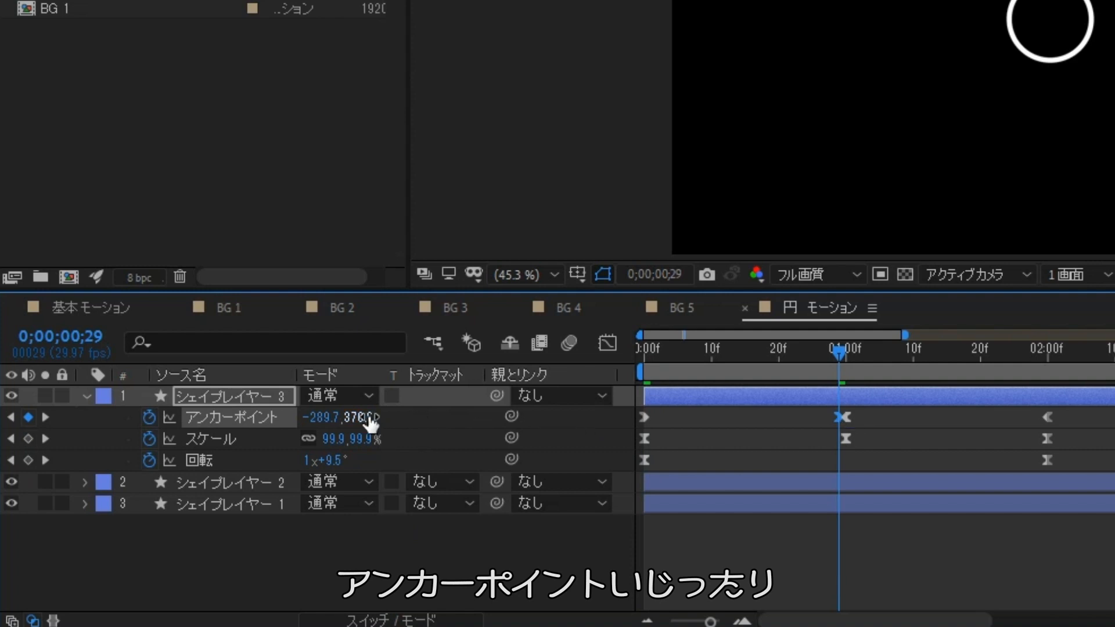
click(370, 420)
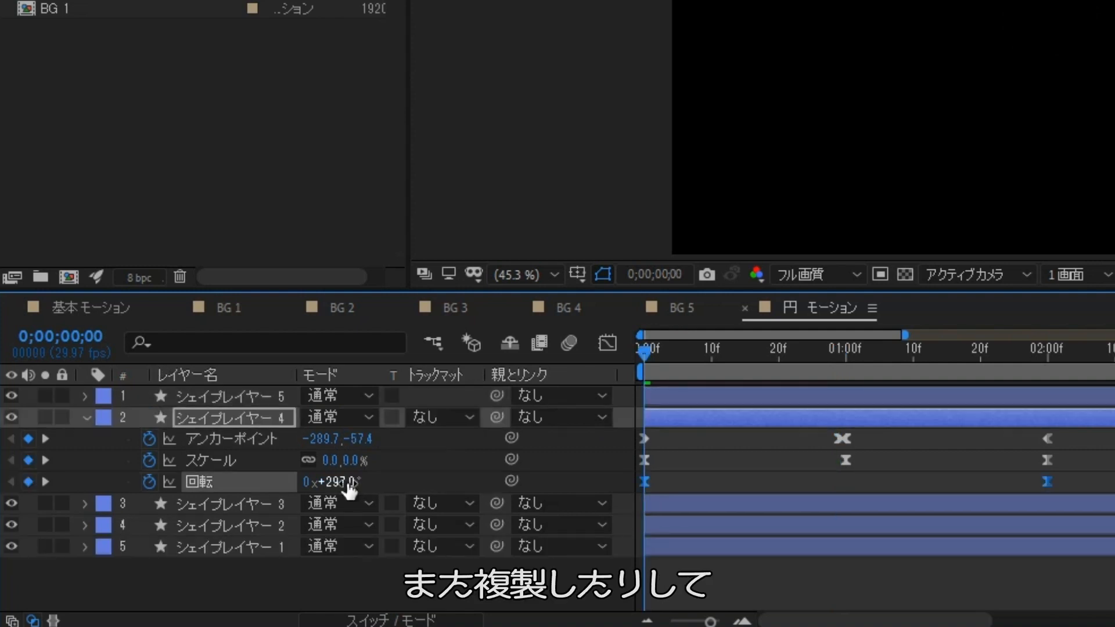
key(ctrl+d)
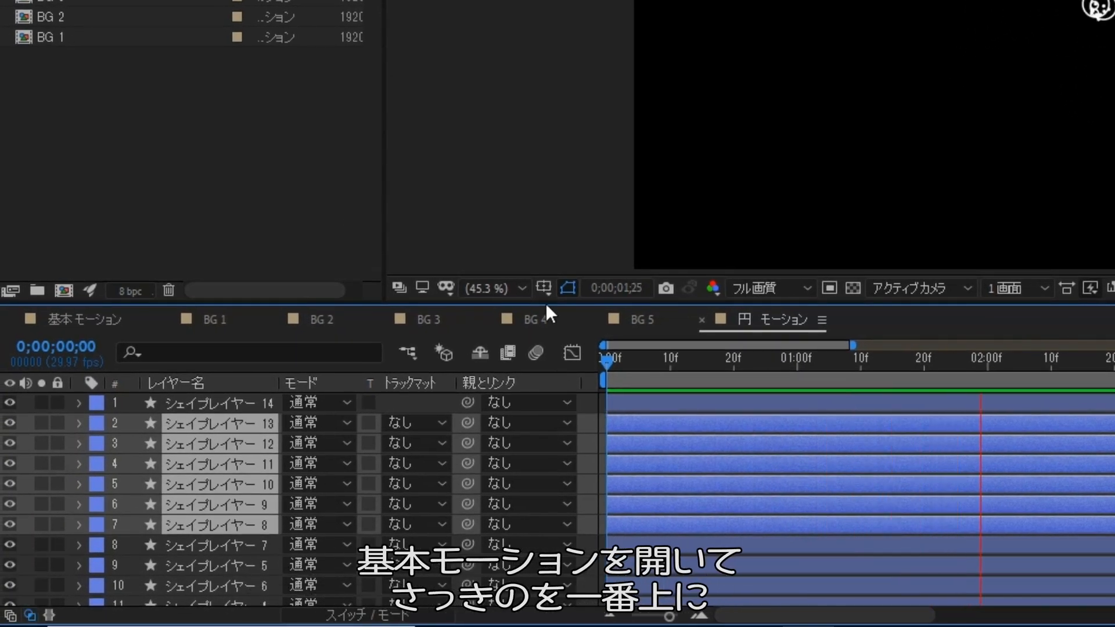
- Place the 円 モーション composition above all layers in 基本モーション and preview the result from the start
click(77, 321)
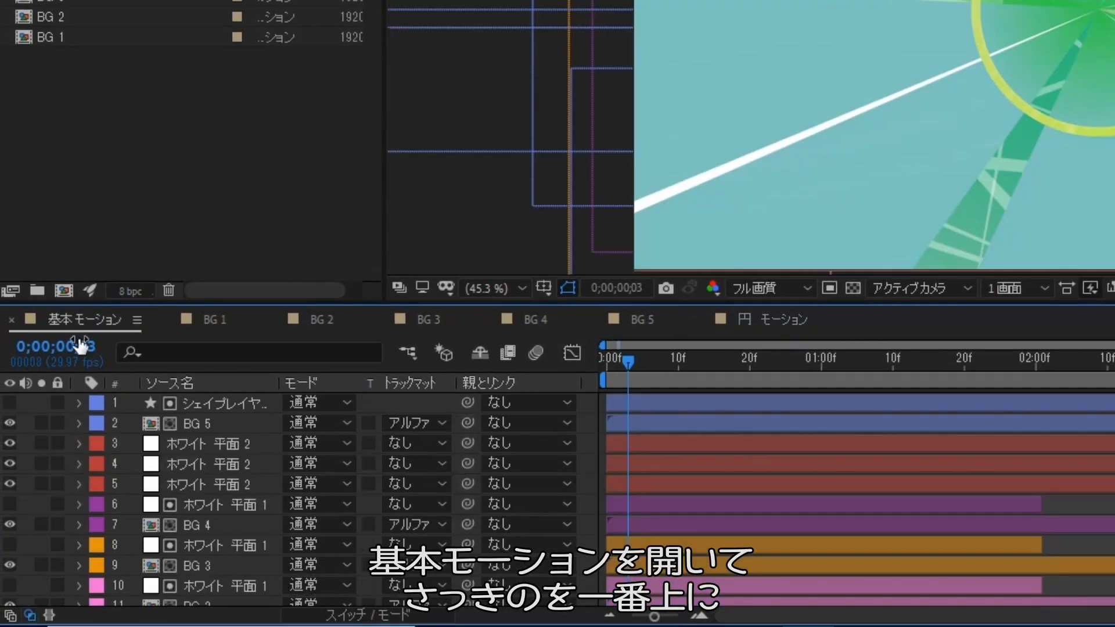
click(171, 148)
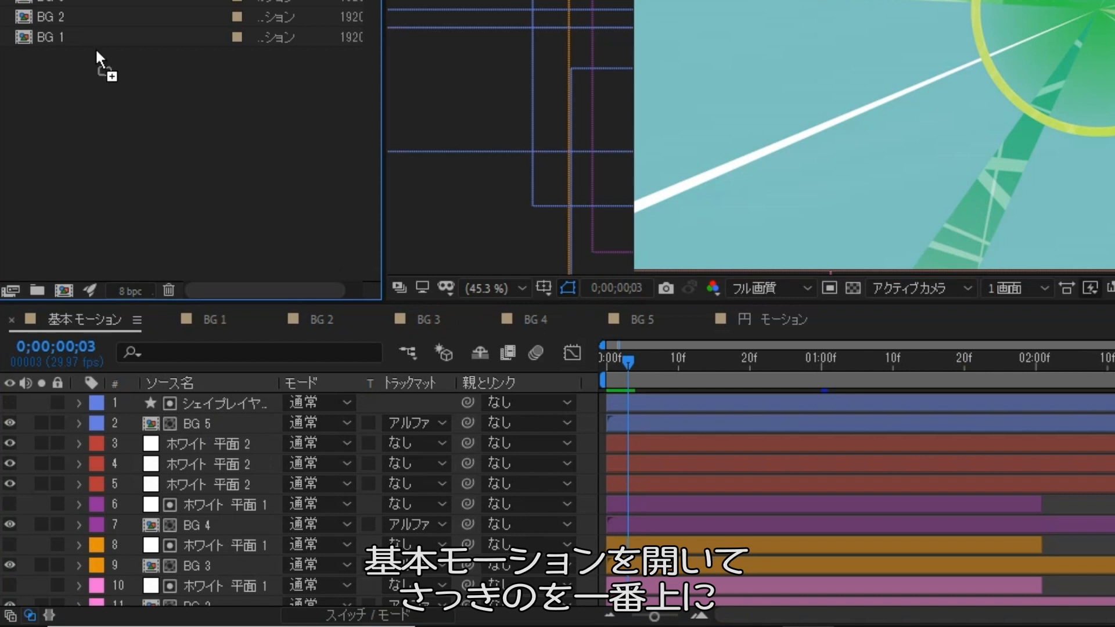
drag(184, 392, 183, 393)
click(601, 369)
key(space)
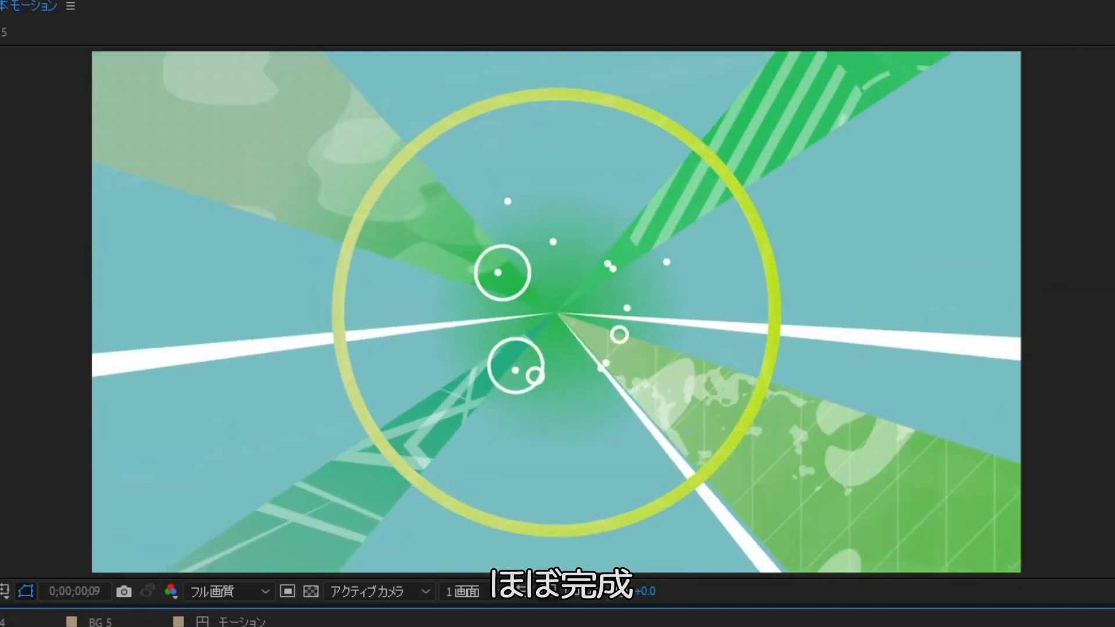
key(space)
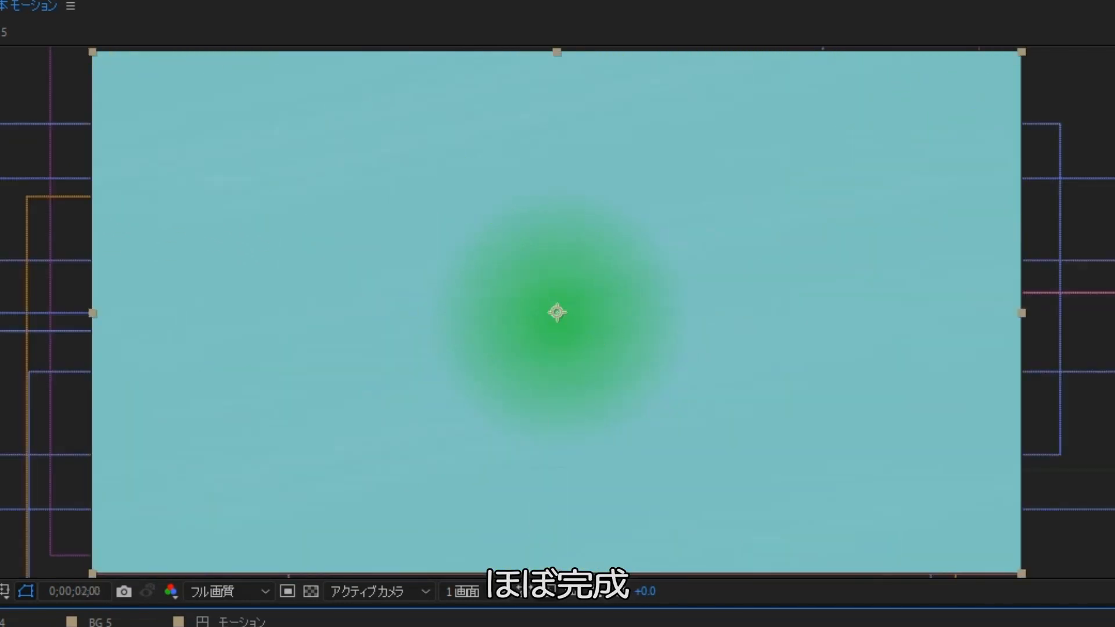
key(space)
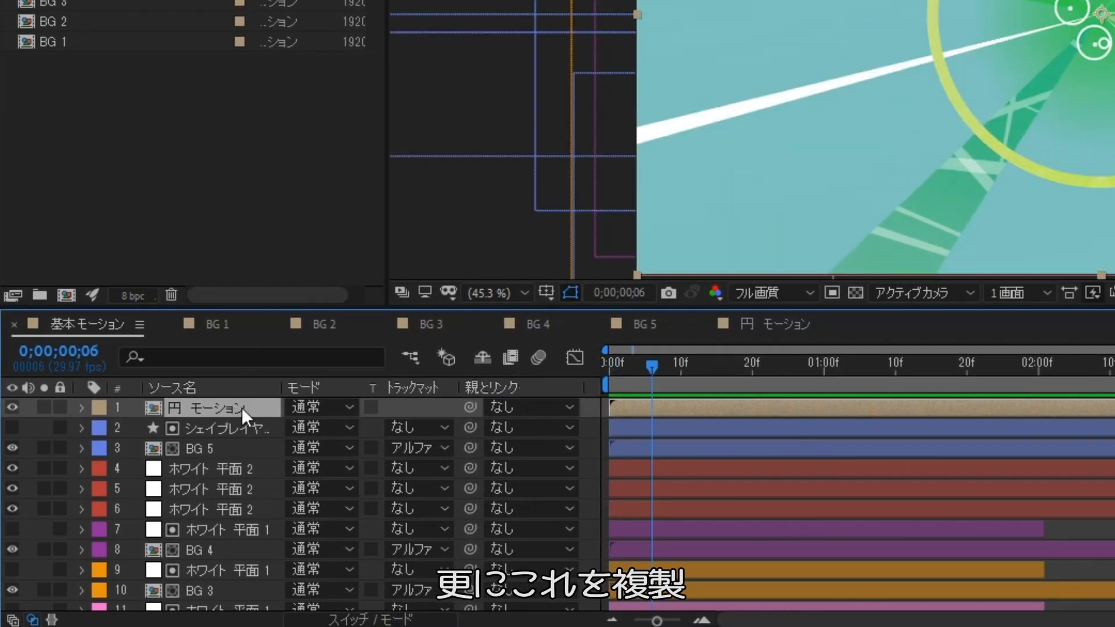
- Duplicate the 円 モーション layer, rotate the copy 39°, scale it to 488% and put it below the original
key(ctrl+d)
key(r)
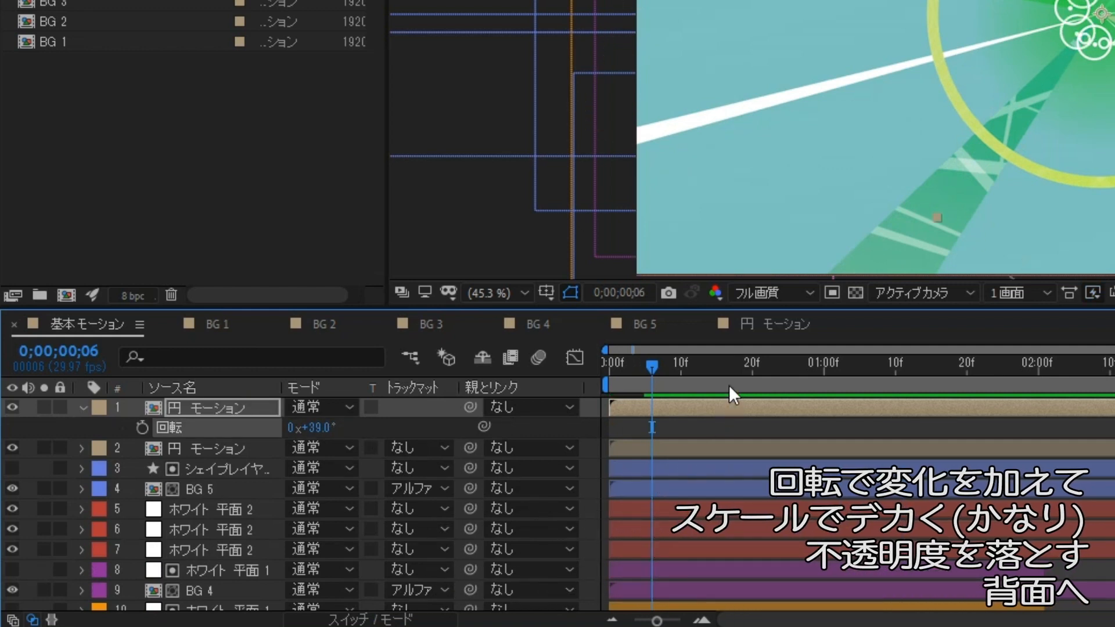
key(s)
drag(349, 429, 827, 434)
drag(255, 407, 245, 458)
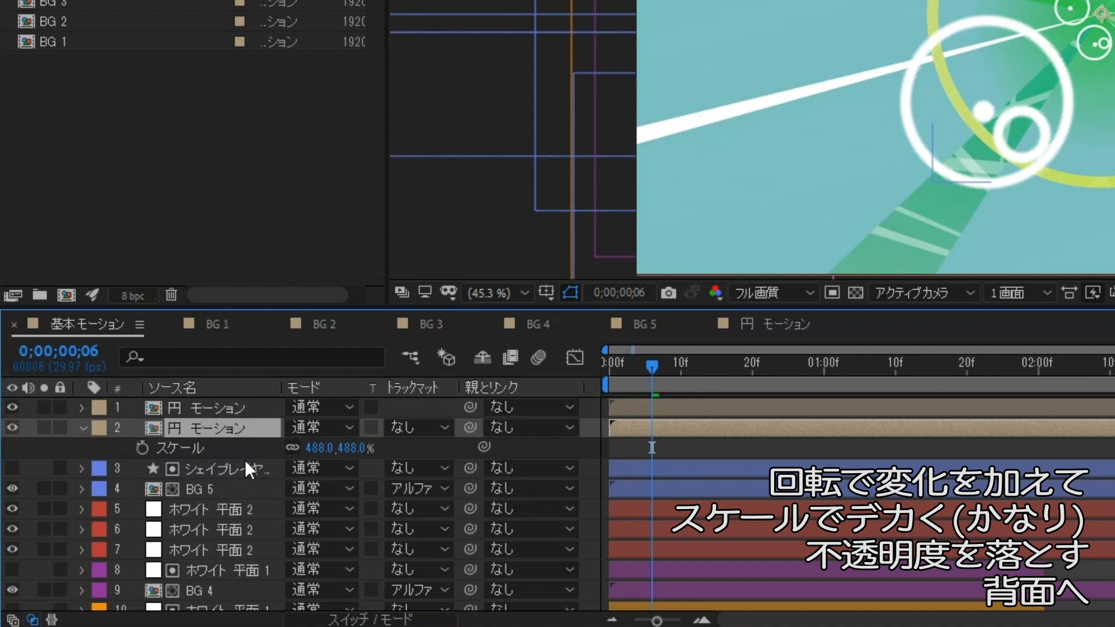
- Set the enlarged 円 モーション copy's 不透明度 to 50%
key(t)
click(300, 448)
text(50)
click(364, 453)
click(84, 425)
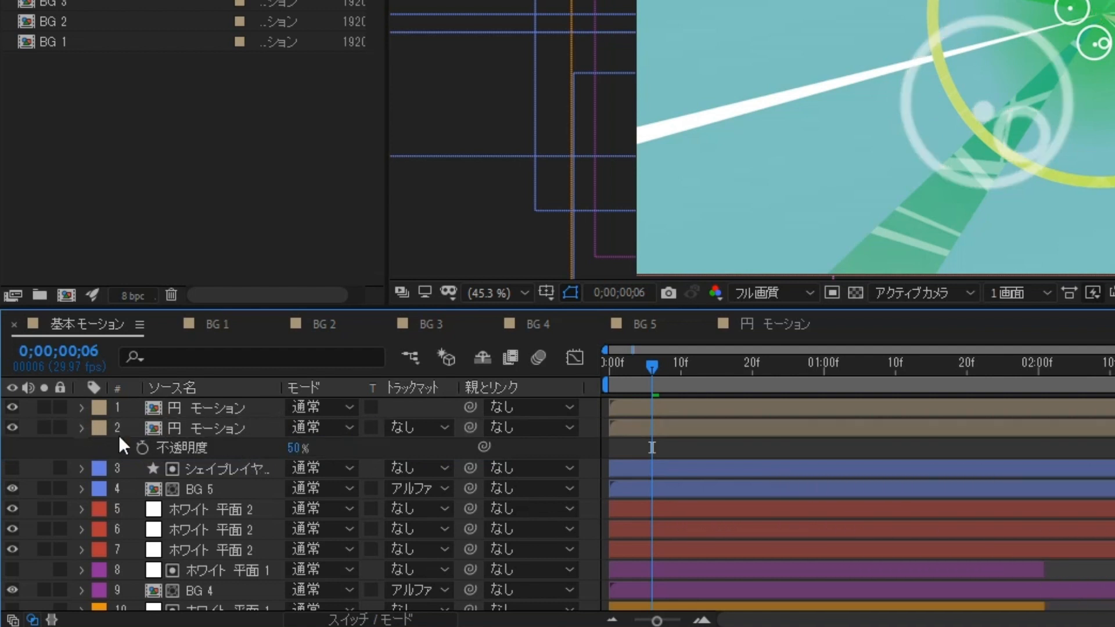
- Move the enlarged 円 モーション copy behind the BG layers, directly above シェイプレイヤー 8, and preview the composition
drag(689, 370, 436, 387)
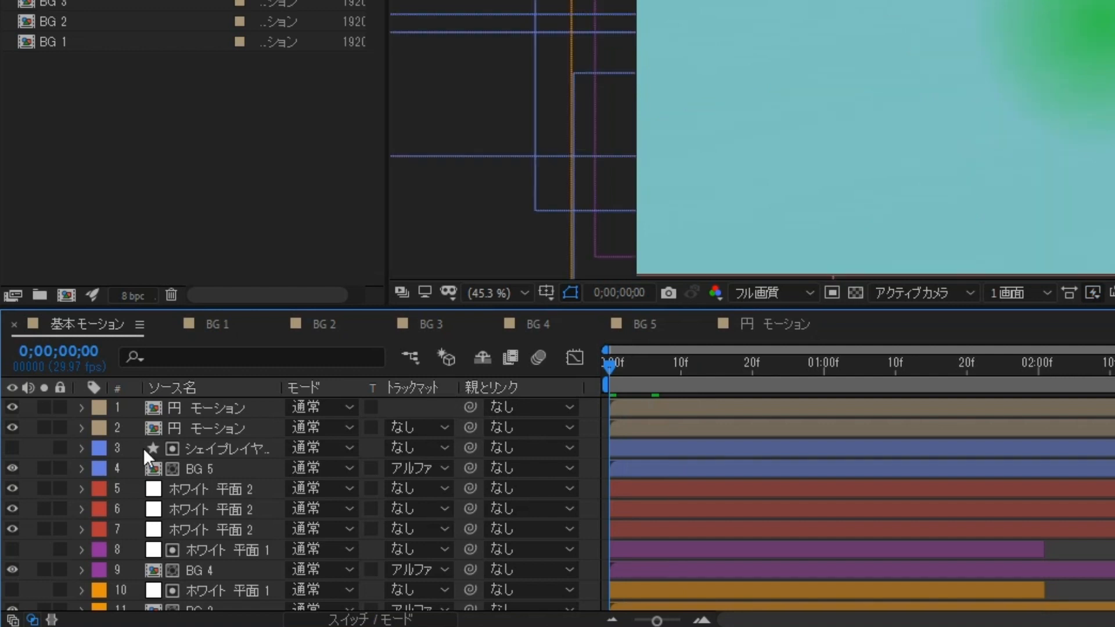
drag(197, 424, 220, 446)
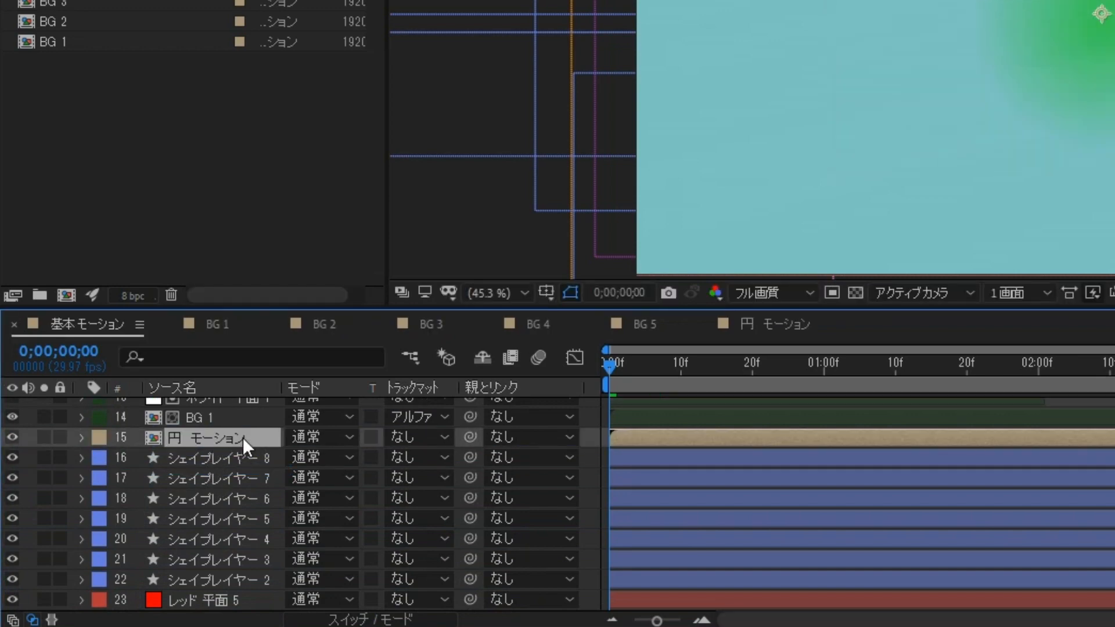
key(space)
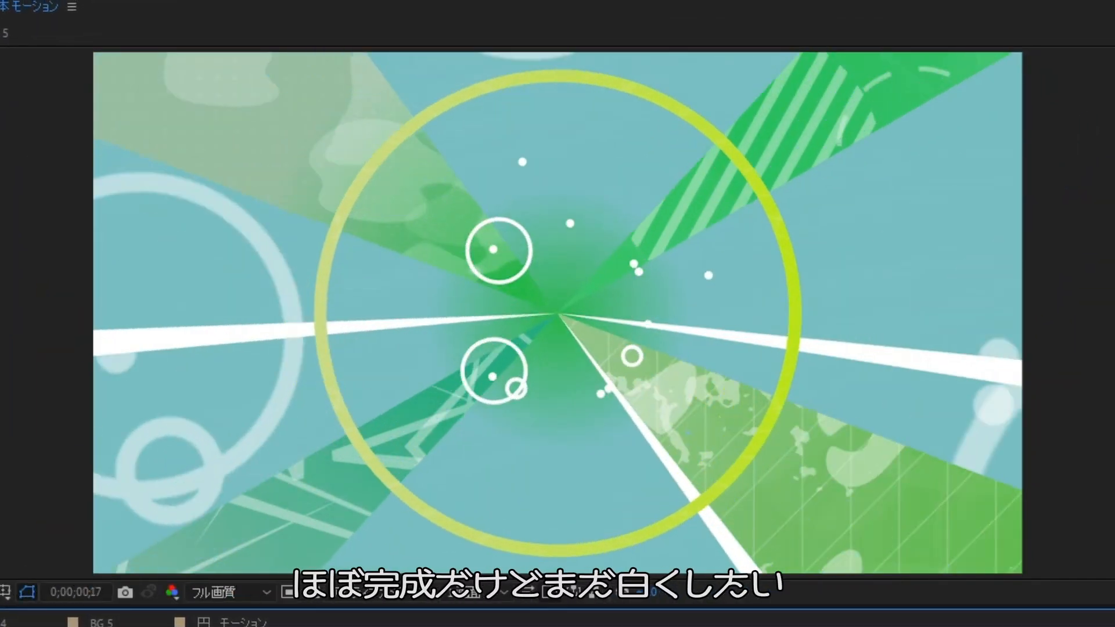
key(space)
key(space)
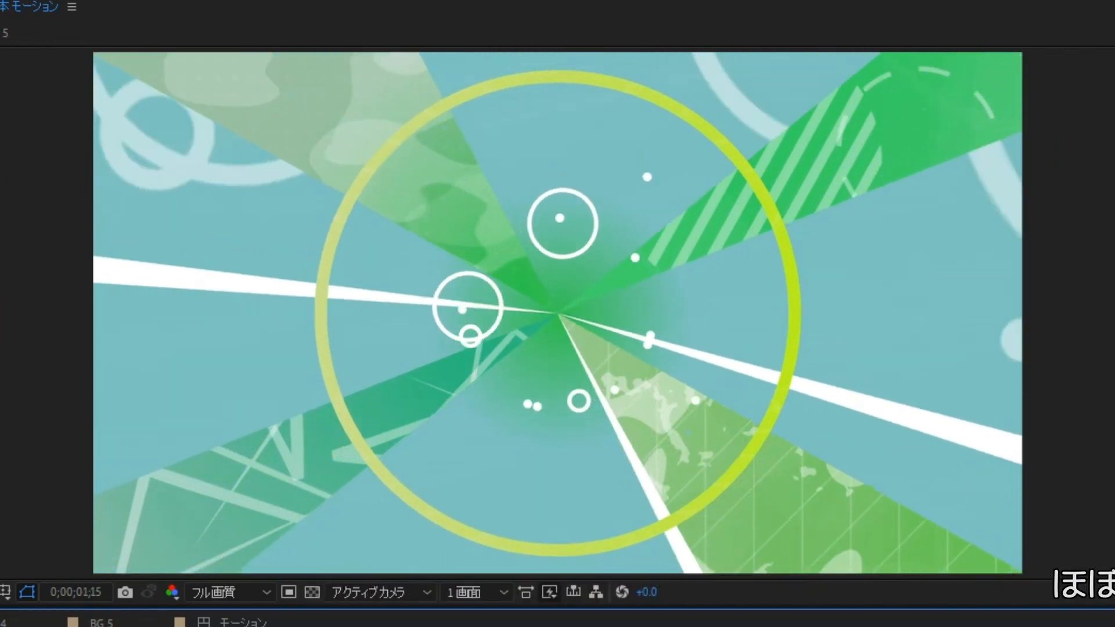
key(space)
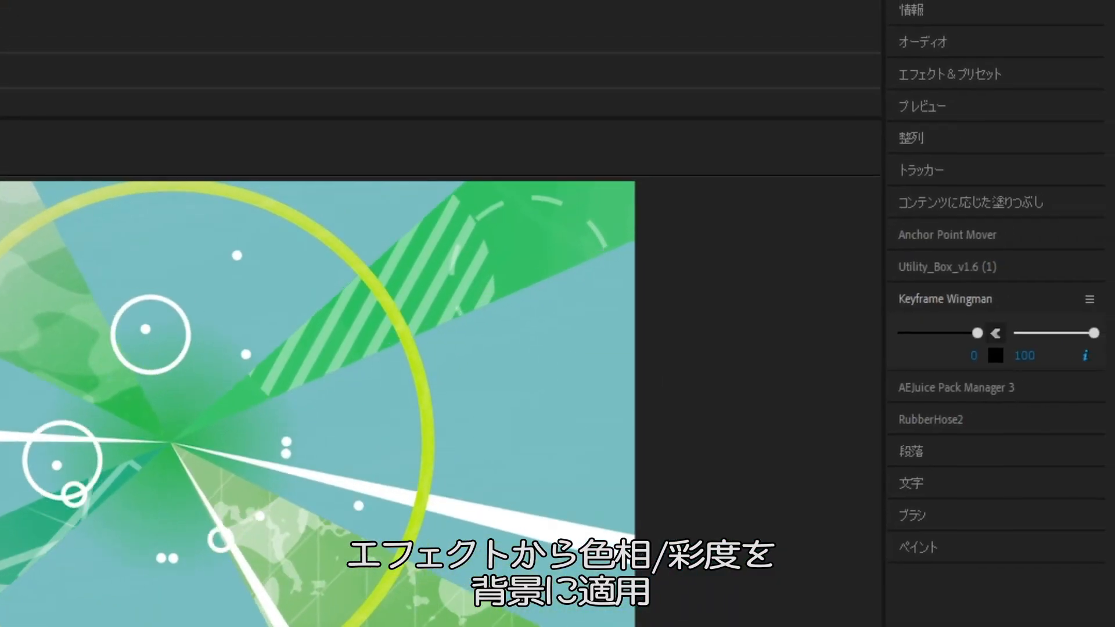
- Find the 色相/彩度 effect and apply it to the レッド 平面 5 background layer
click(949, 75)
click(1090, 103)
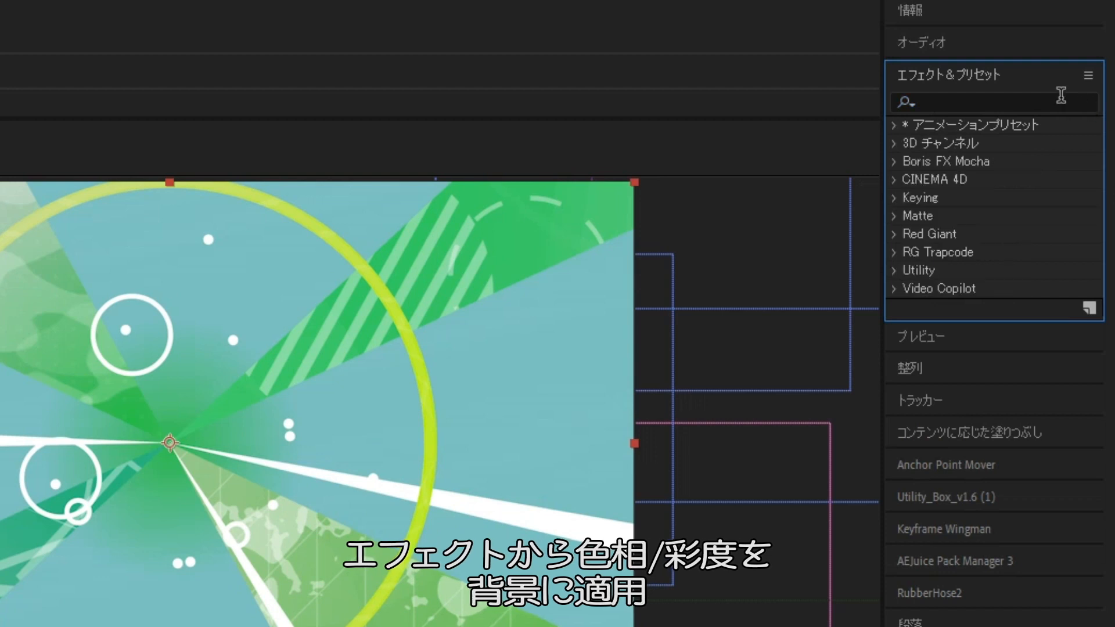
click(1060, 95)
text(しきそう)
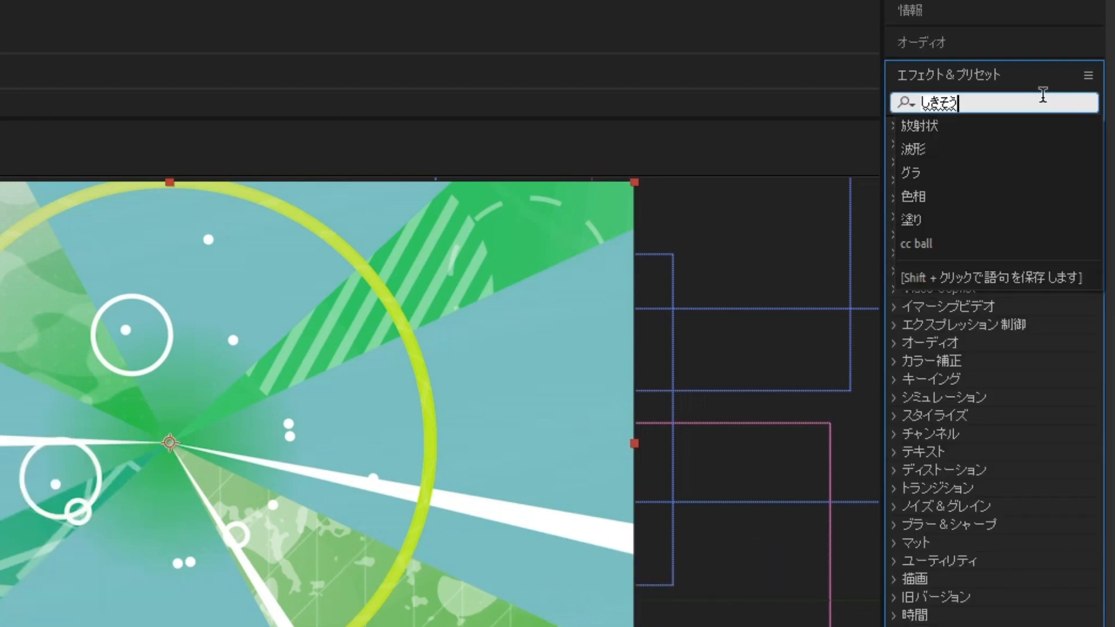
key(space)
key(Return)
click(996, 210)
- Set the background's マスターの明度 to 29 and raise its マスターの彩度
drag(108, 299, 110, 186)
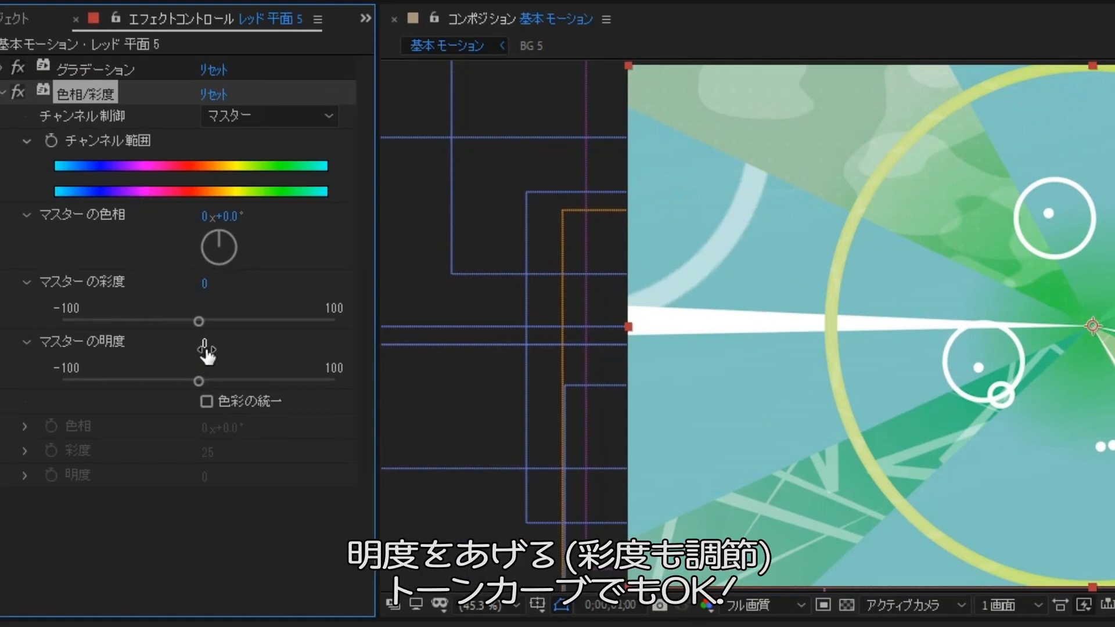
mouse_move(206, 350)
mouse_down()
mouse_move(256, 348)
mouse_move(203, 343)
mouse_move(198, 356)
mouse_up()
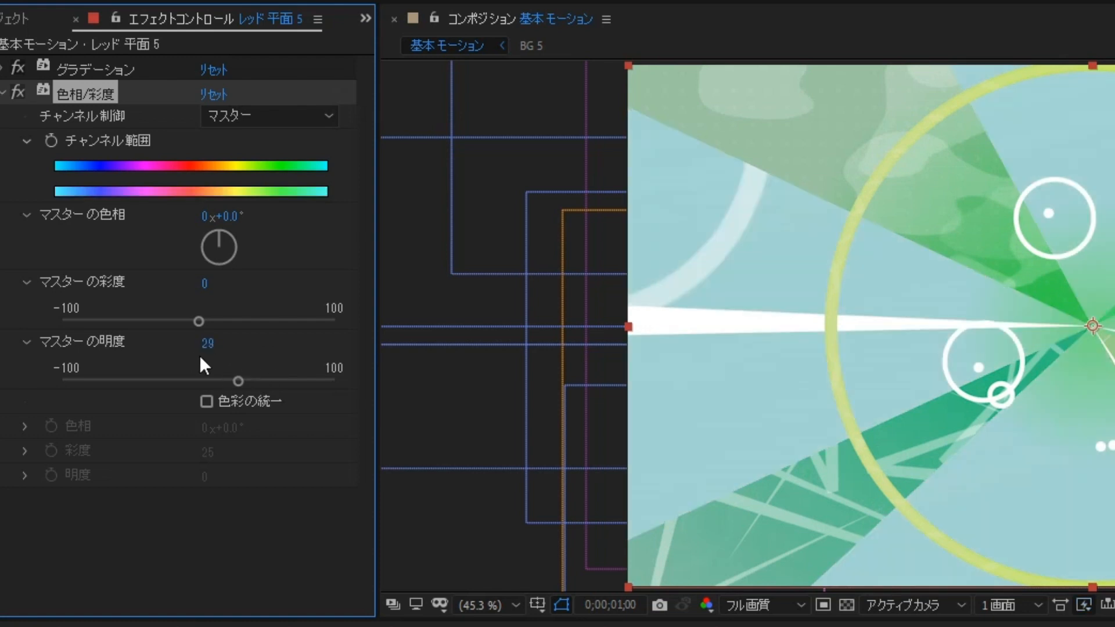
drag(205, 295, 223, 288)
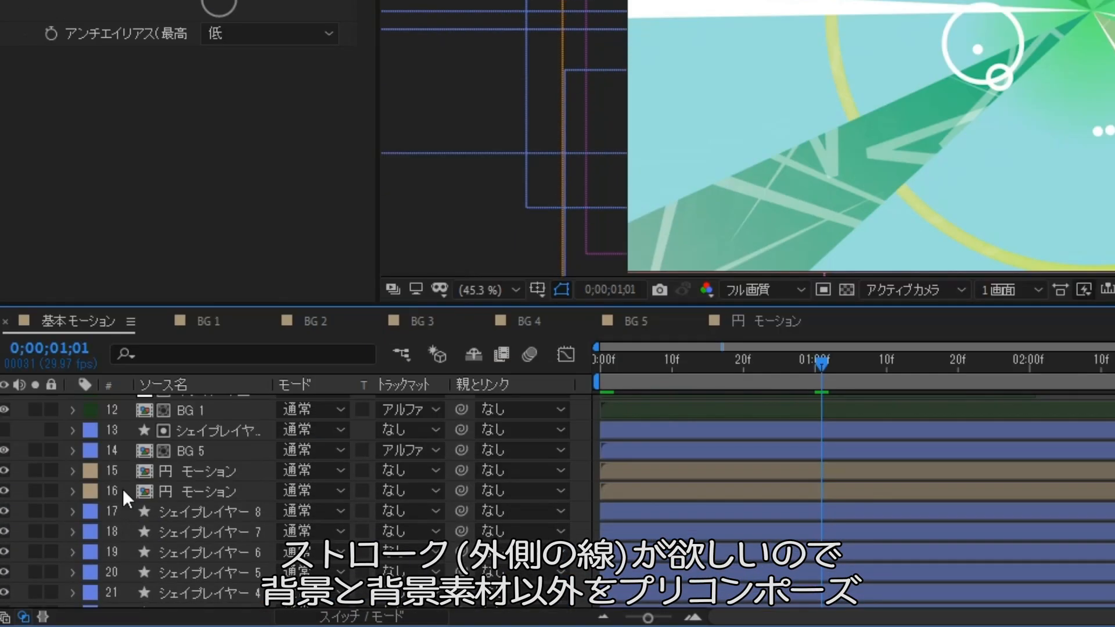
- Precompose the 円 モーション, ホワイト 平面 and BG layers together, leaving out the background and its radial line shape layers
drag(124, 489, 184, 367)
right_click(199, 445)
click(287, 335)
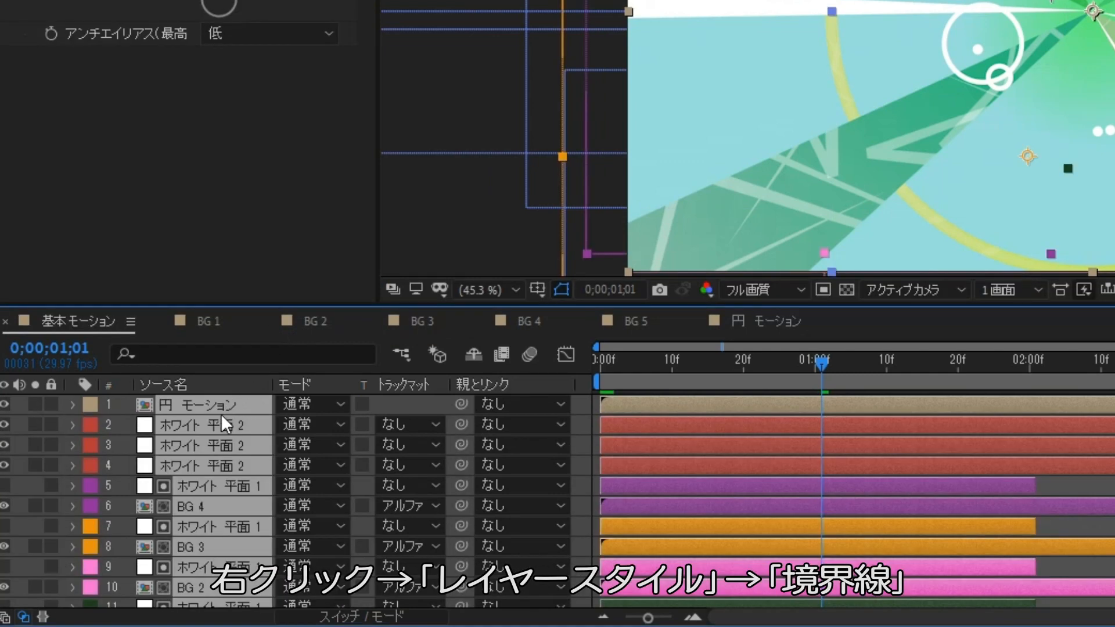
right_click(221, 417)
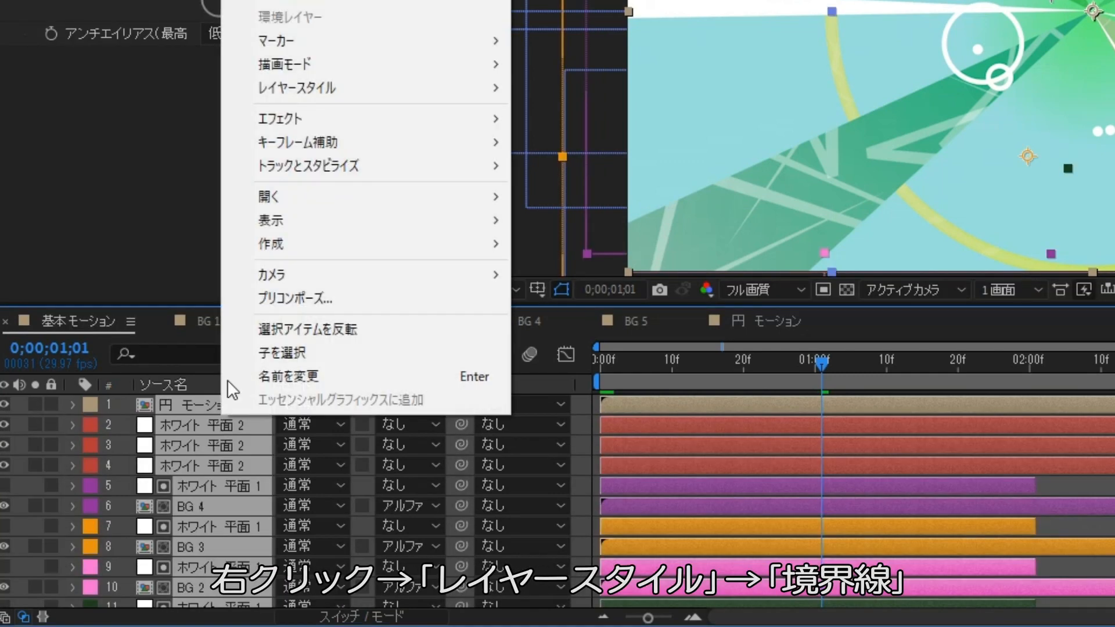
click(325, 294)
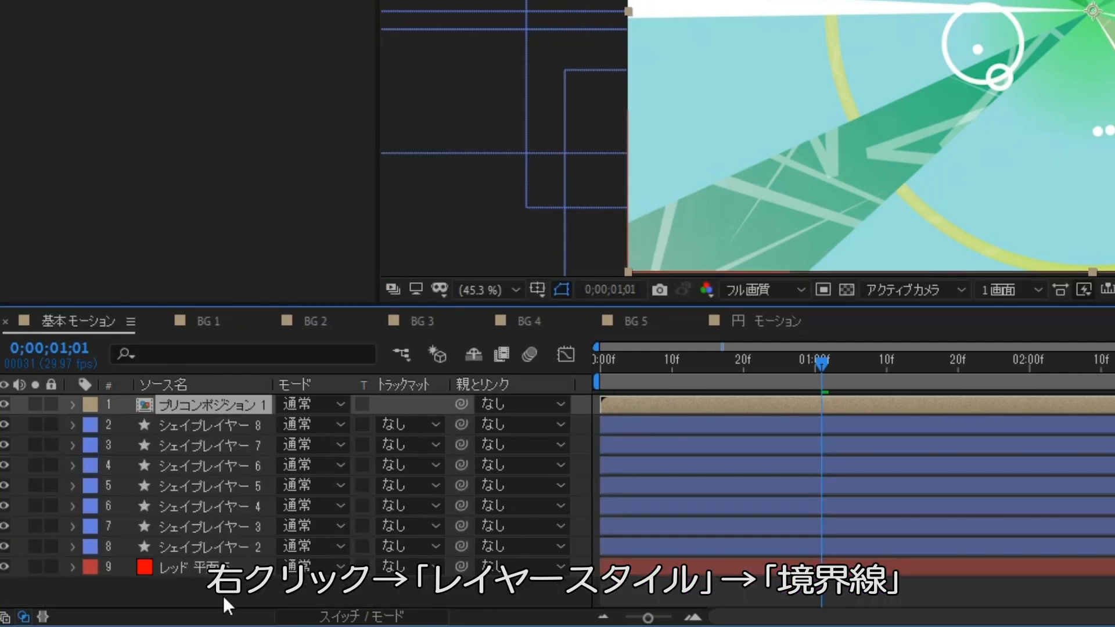
- Add a 境界線 layer style to the precomposed layer and set its カラー to white
right_click(196, 400)
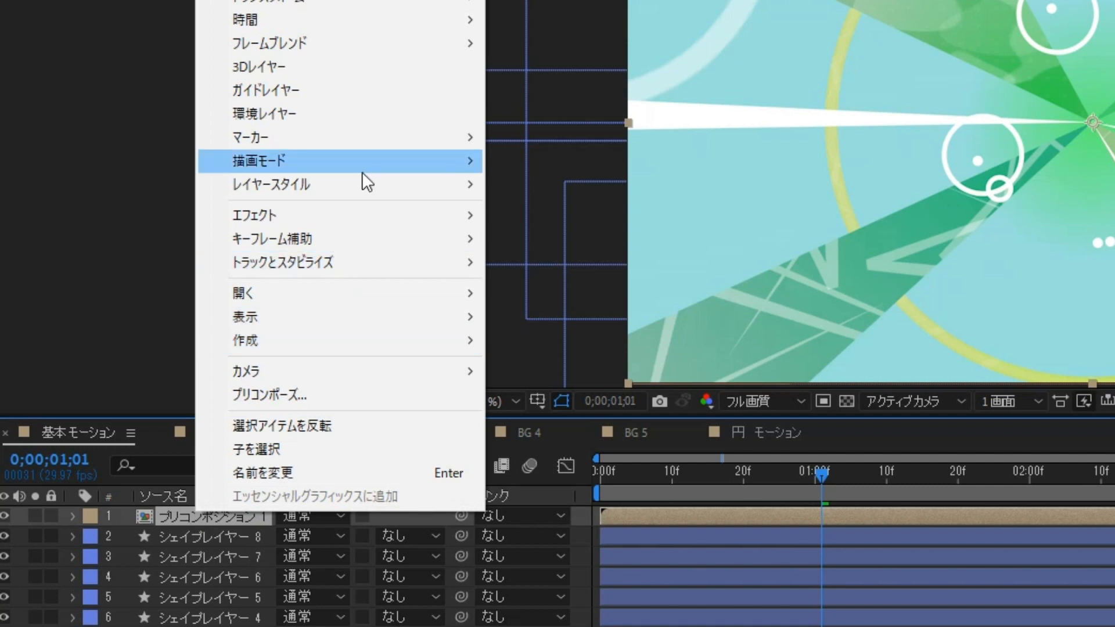
mouse_move(470, 197)
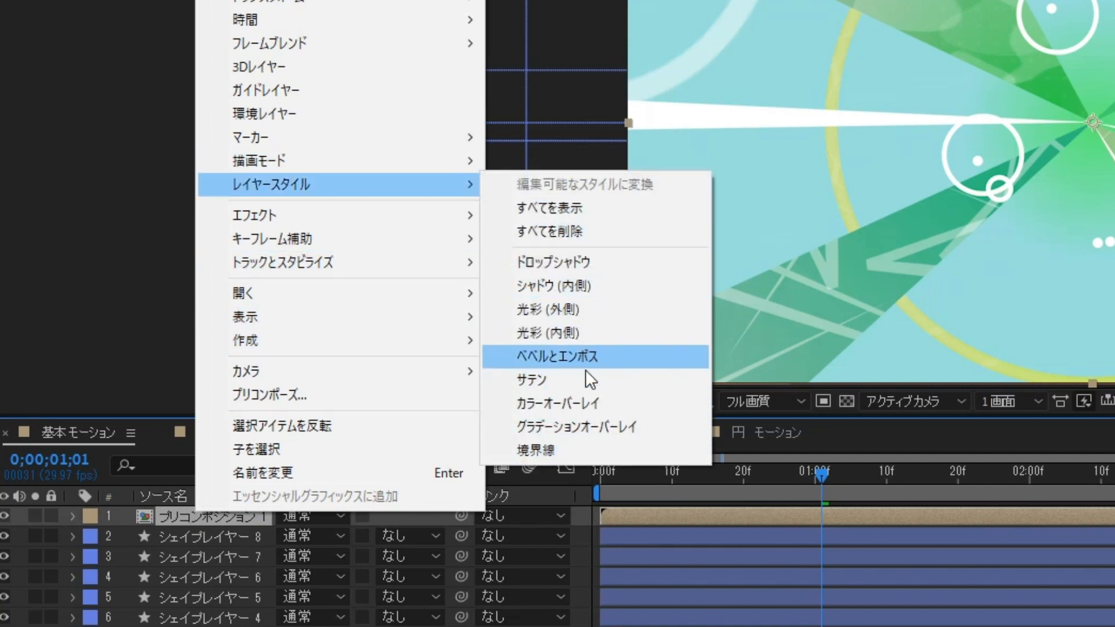
click(584, 447)
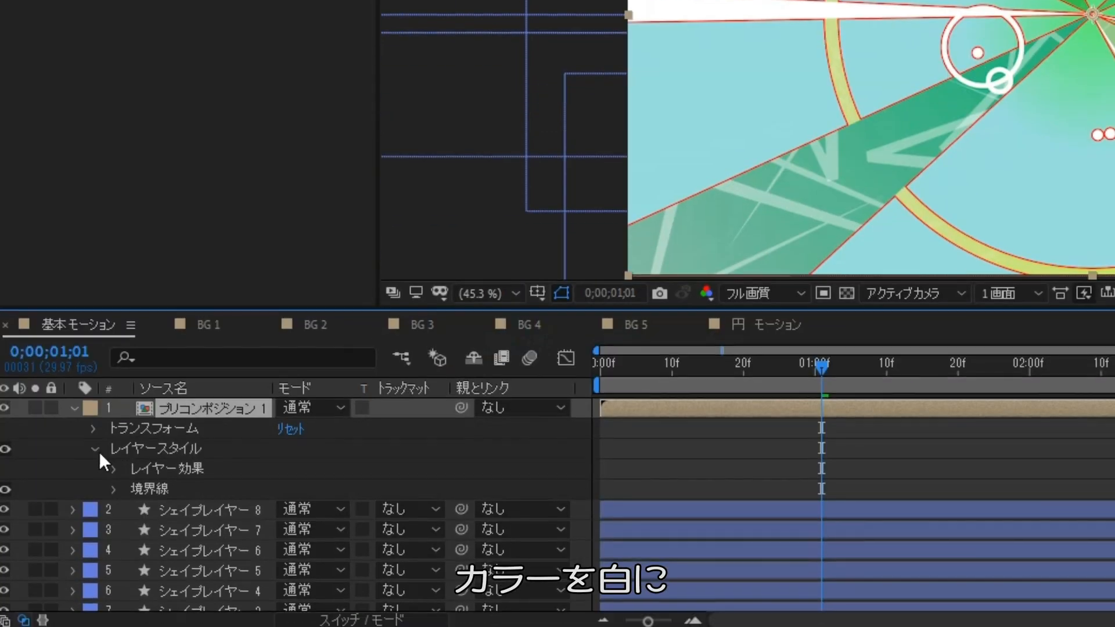
click(113, 488)
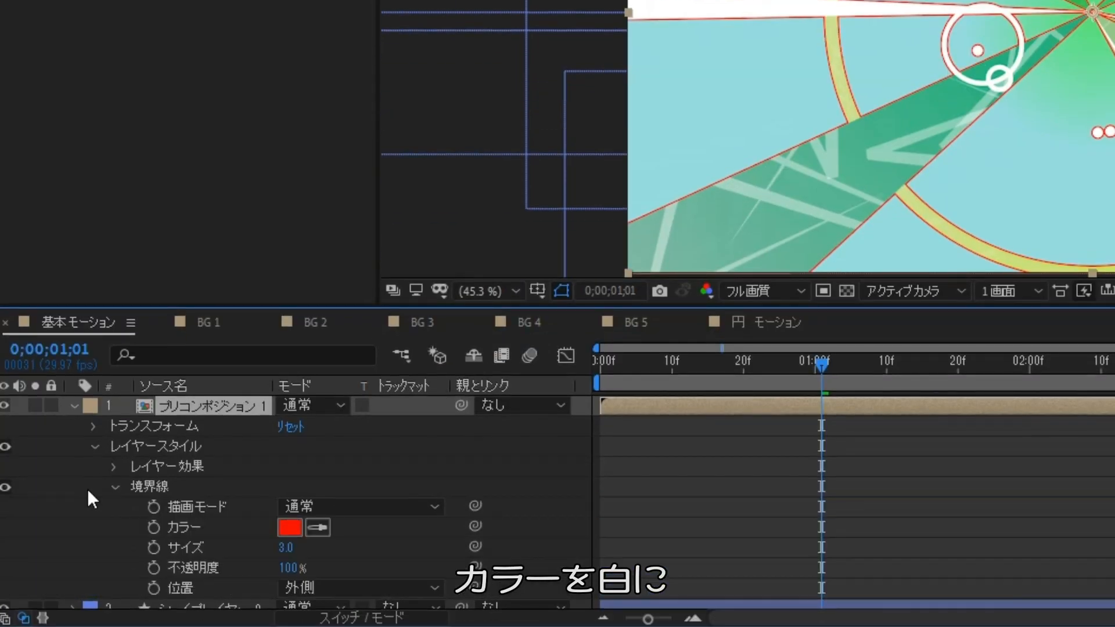
click(289, 528)
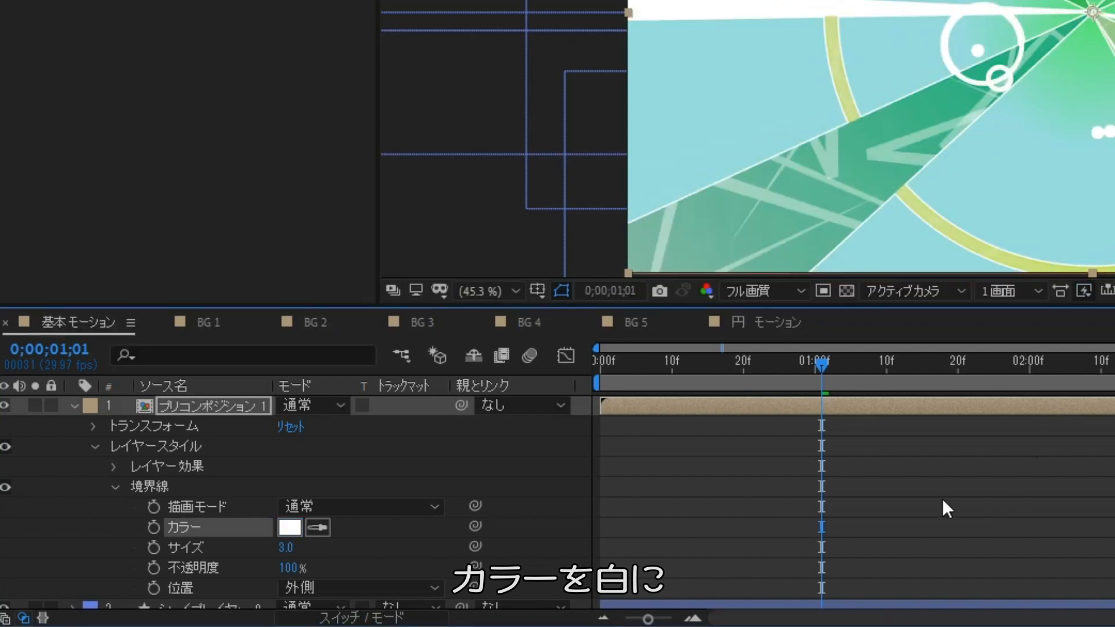
click(962, 496)
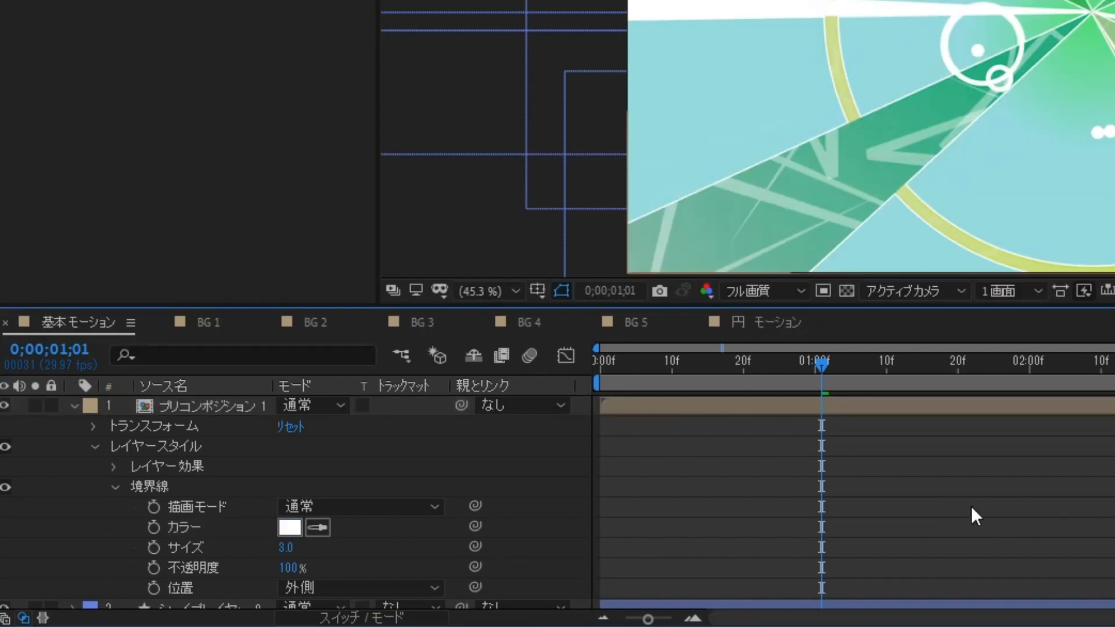